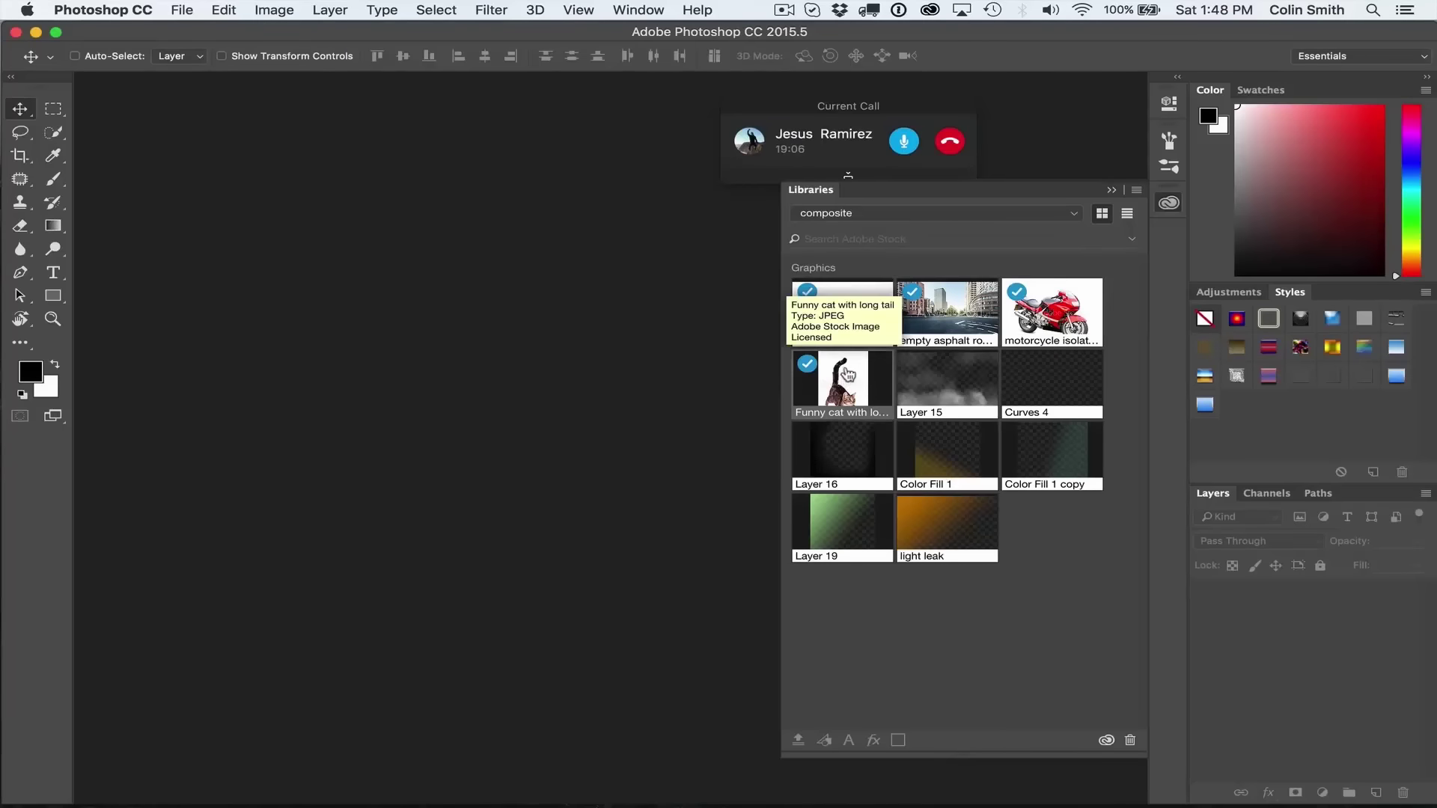
Step: Open the cat with long tail and the eyeglasses stock images from the composite library
double_click(848, 370)
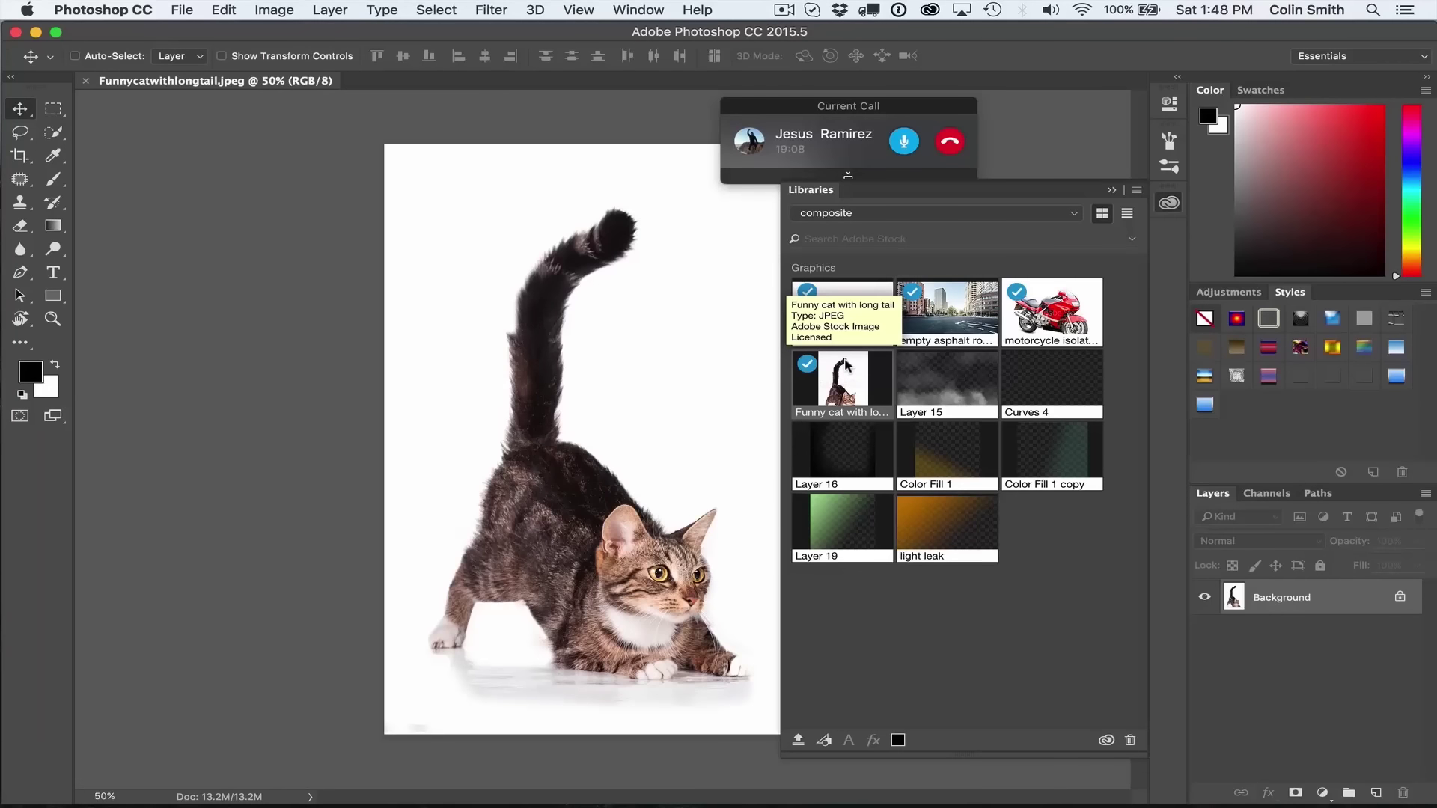
double_click(858, 314)
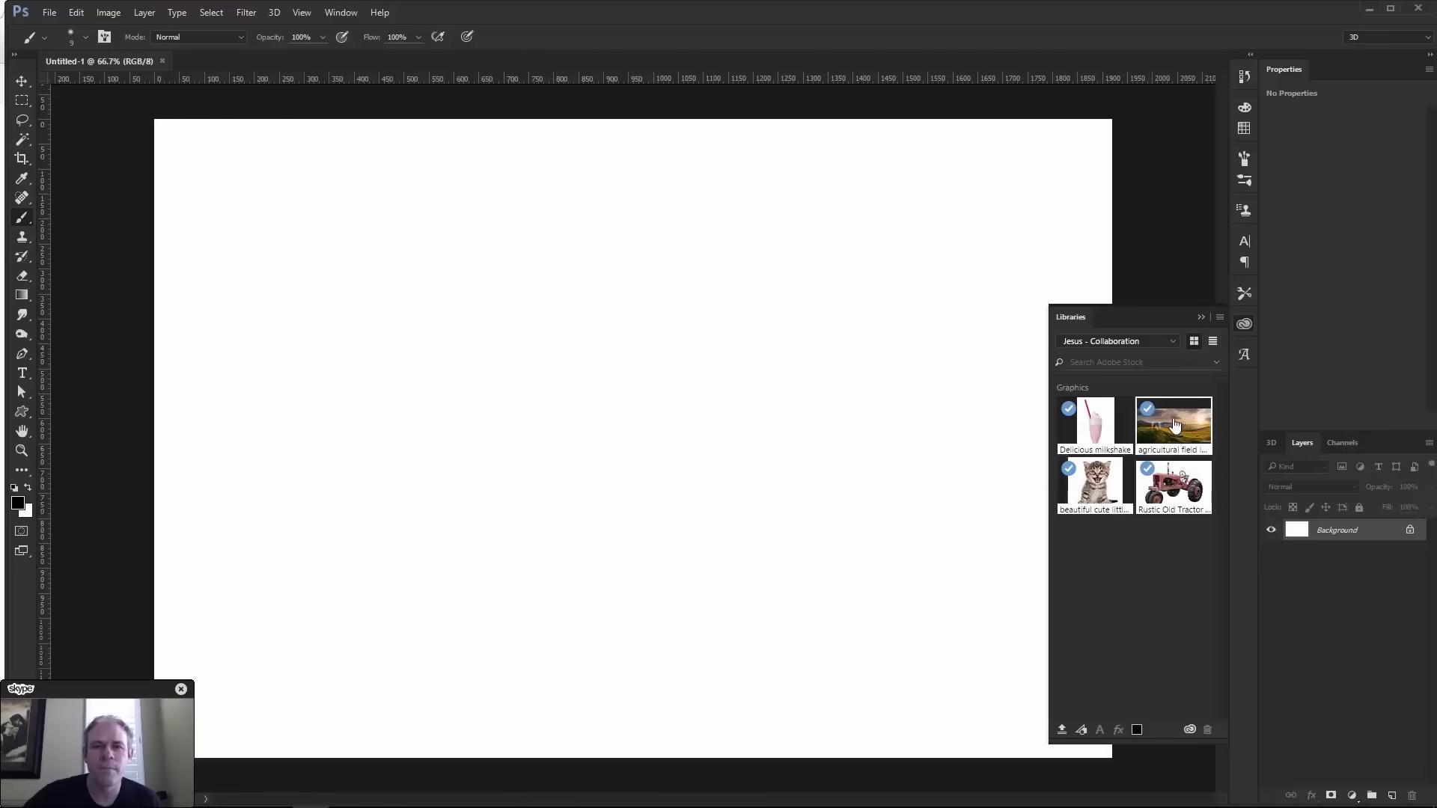
Step: Preview the agricultural field, tractor, milkshake and kitten images from the collaboration library, and close the kitten and milkshake documents
double_click(1181, 435)
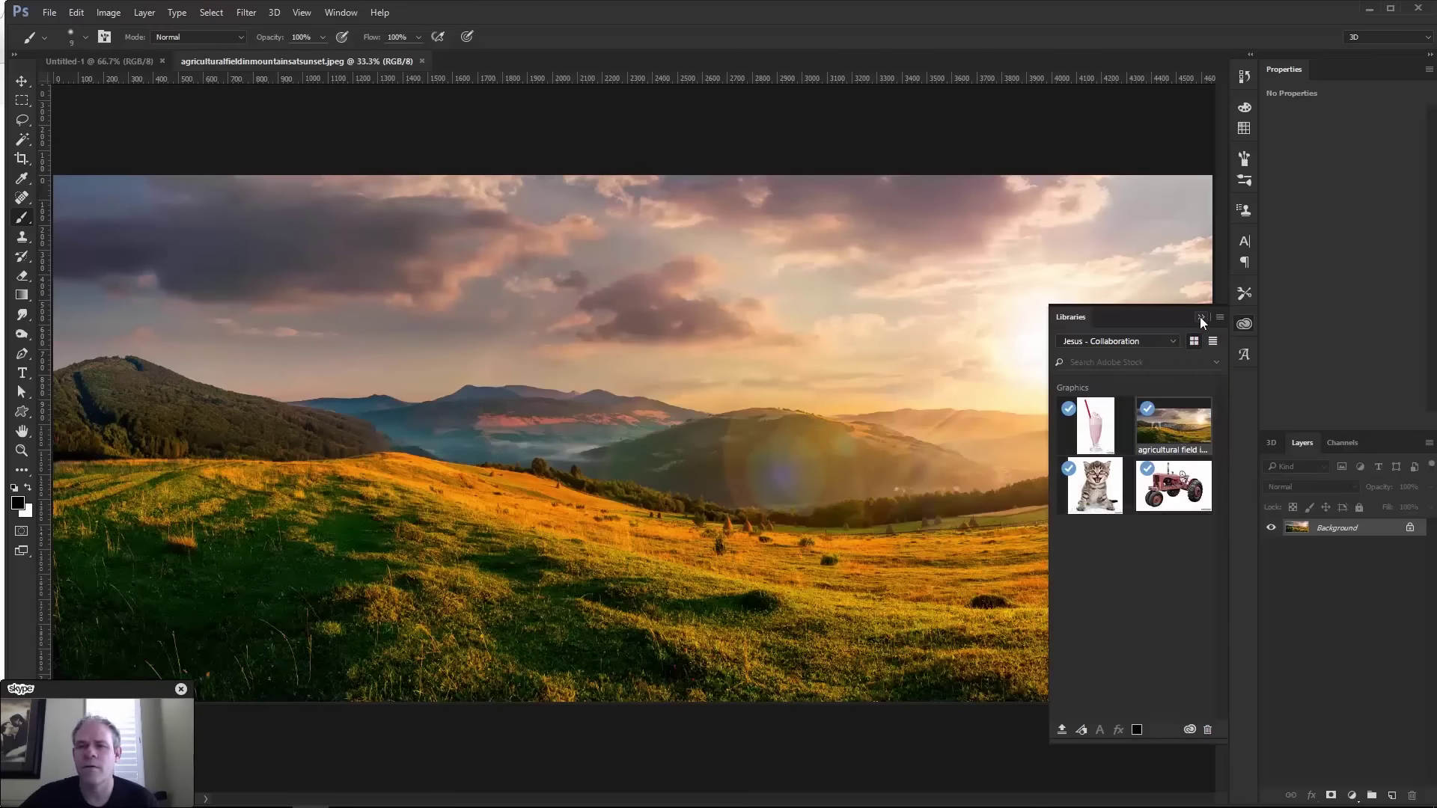
double_click(1182, 497)
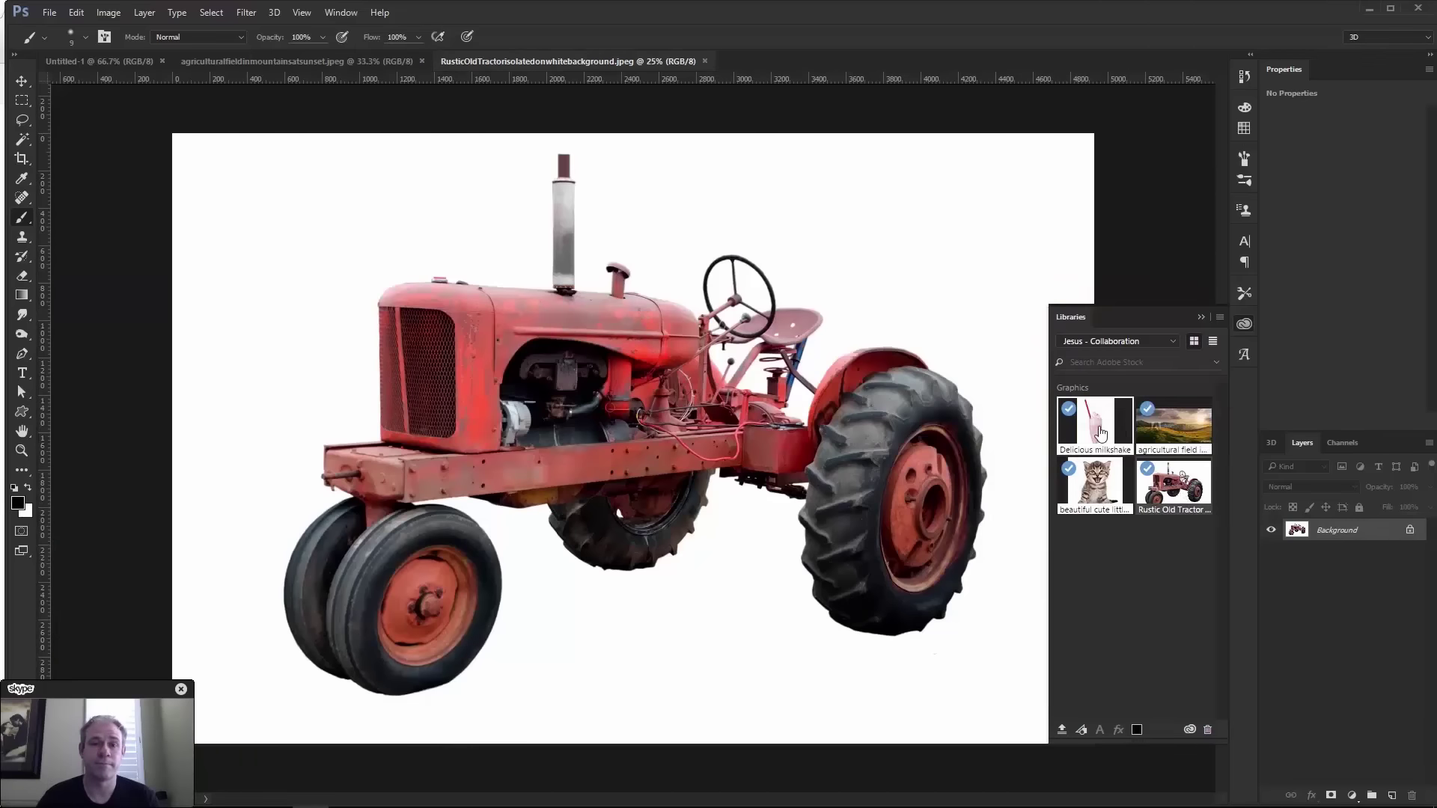
double_click(1098, 430)
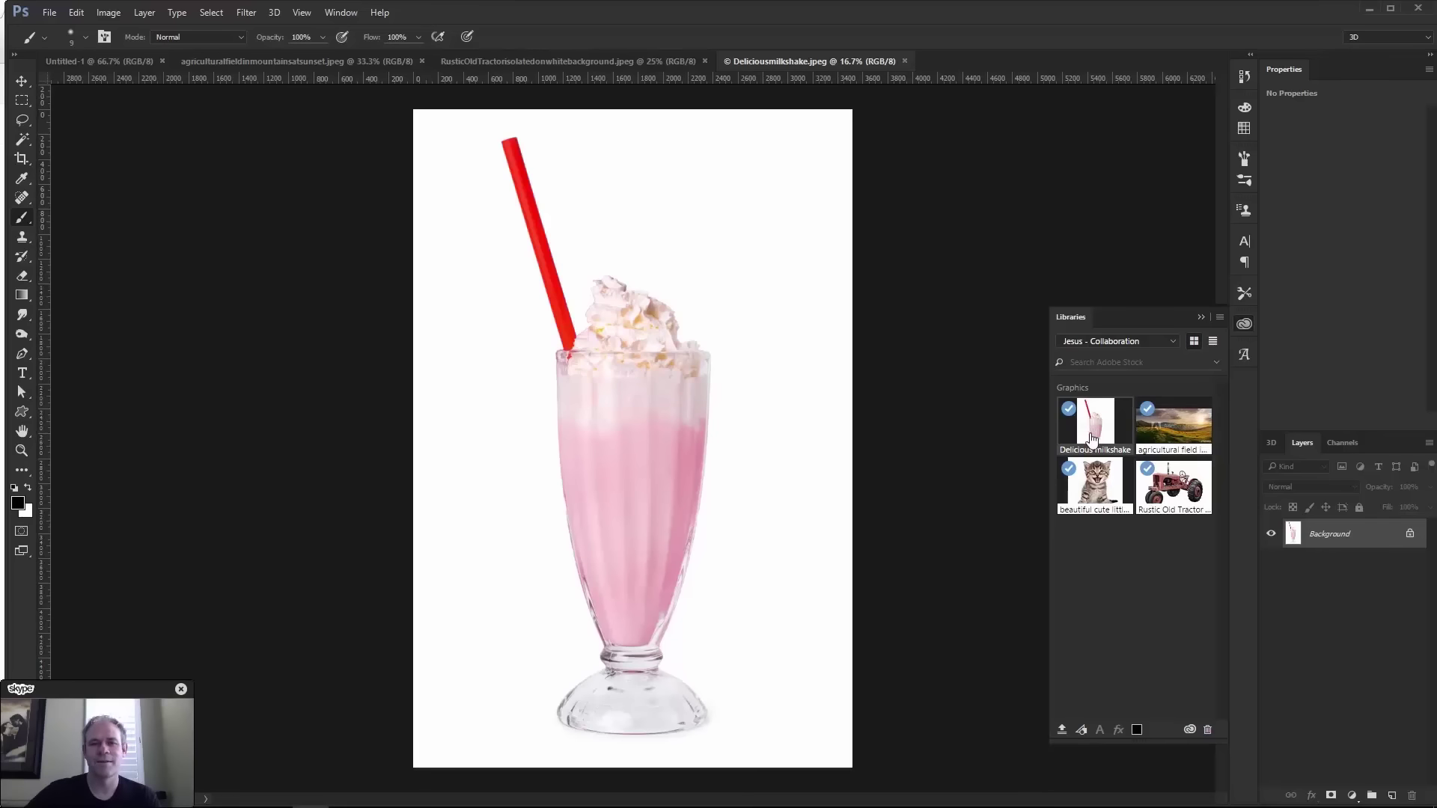
double_click(1093, 487)
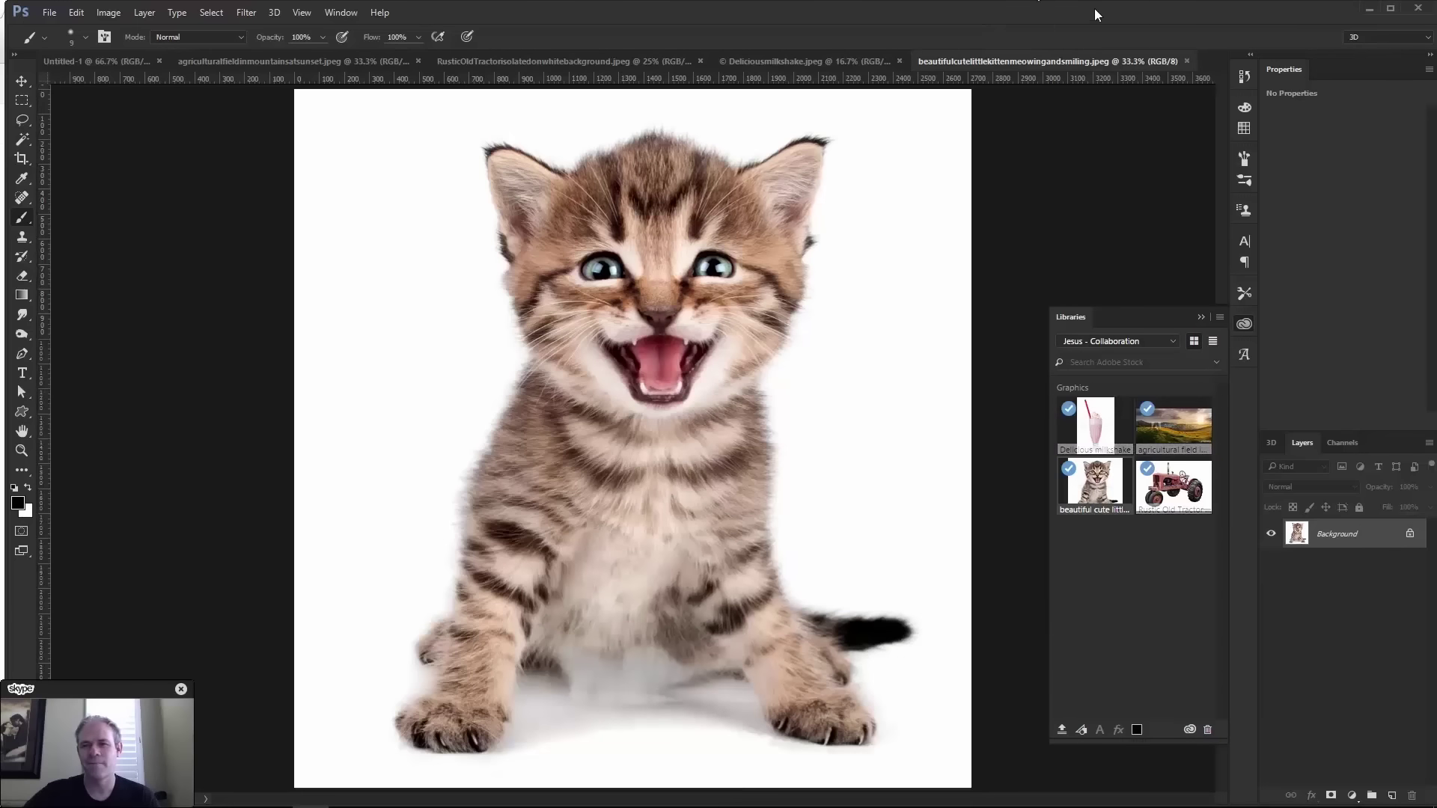
left_click(1188, 61)
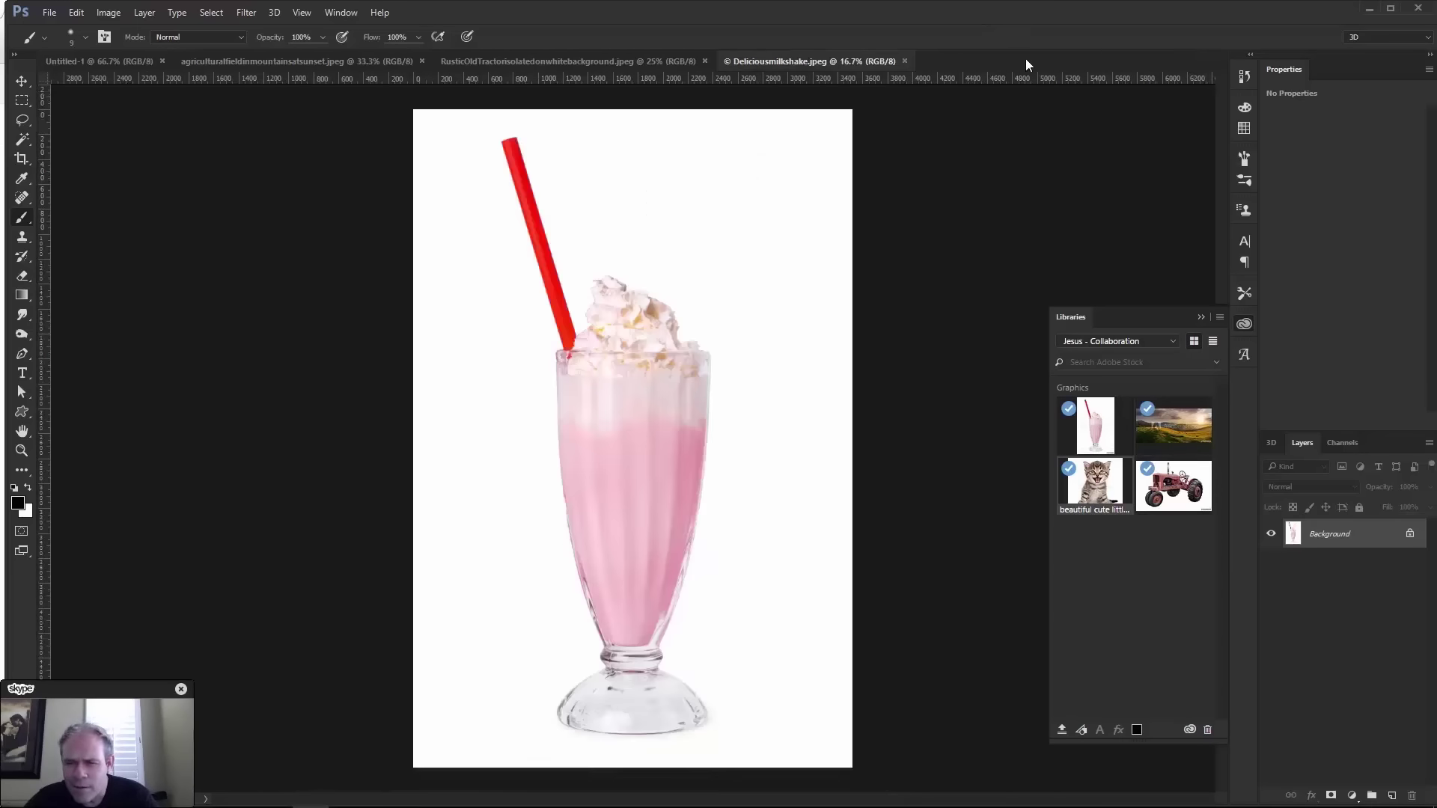
left_click(904, 61)
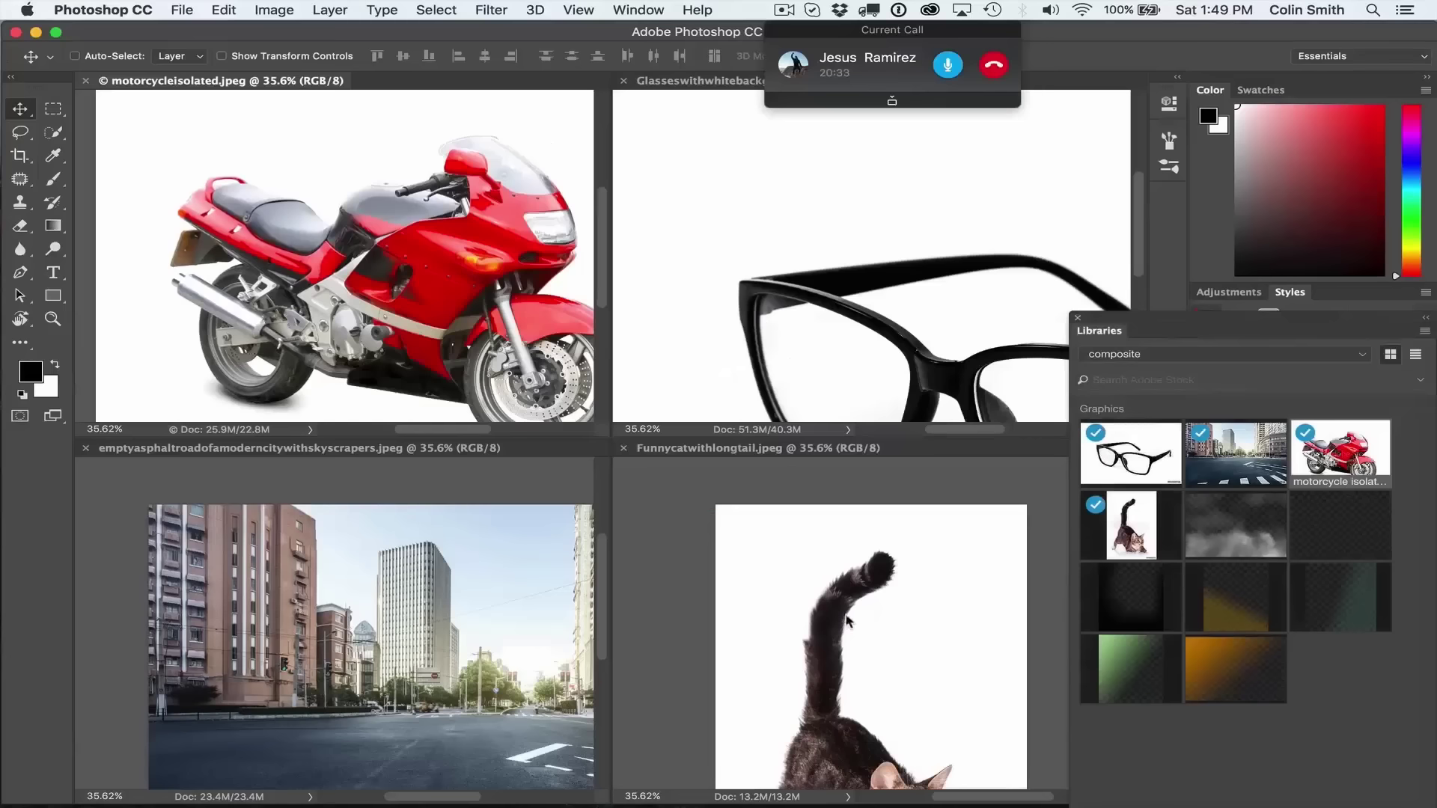
Step: Examine the tiled cat, eyeglasses and city street images, bringing the cat's body, the glasses and the whole street into view
left_click(827, 613)
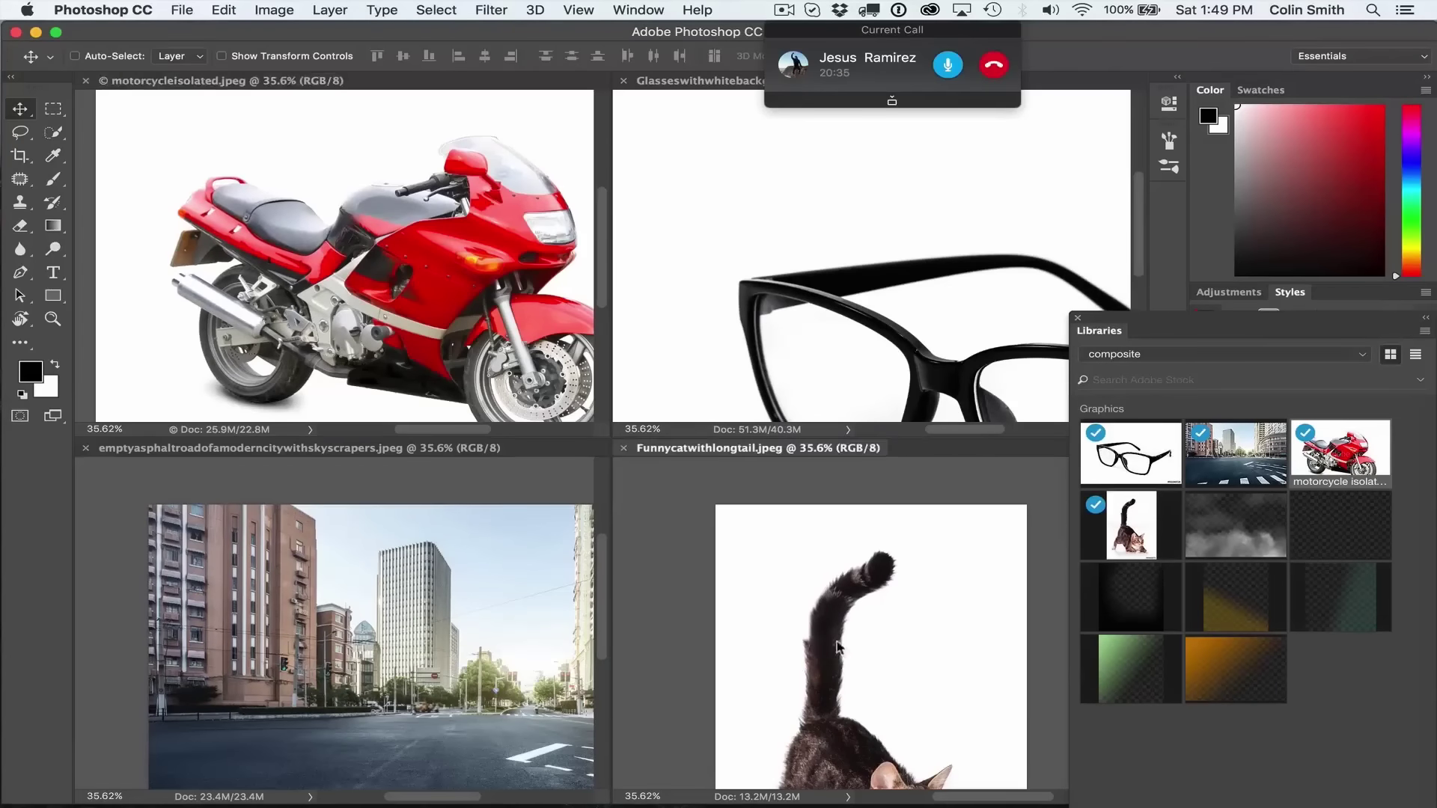
left_click_drag(824, 585, 812, 411)
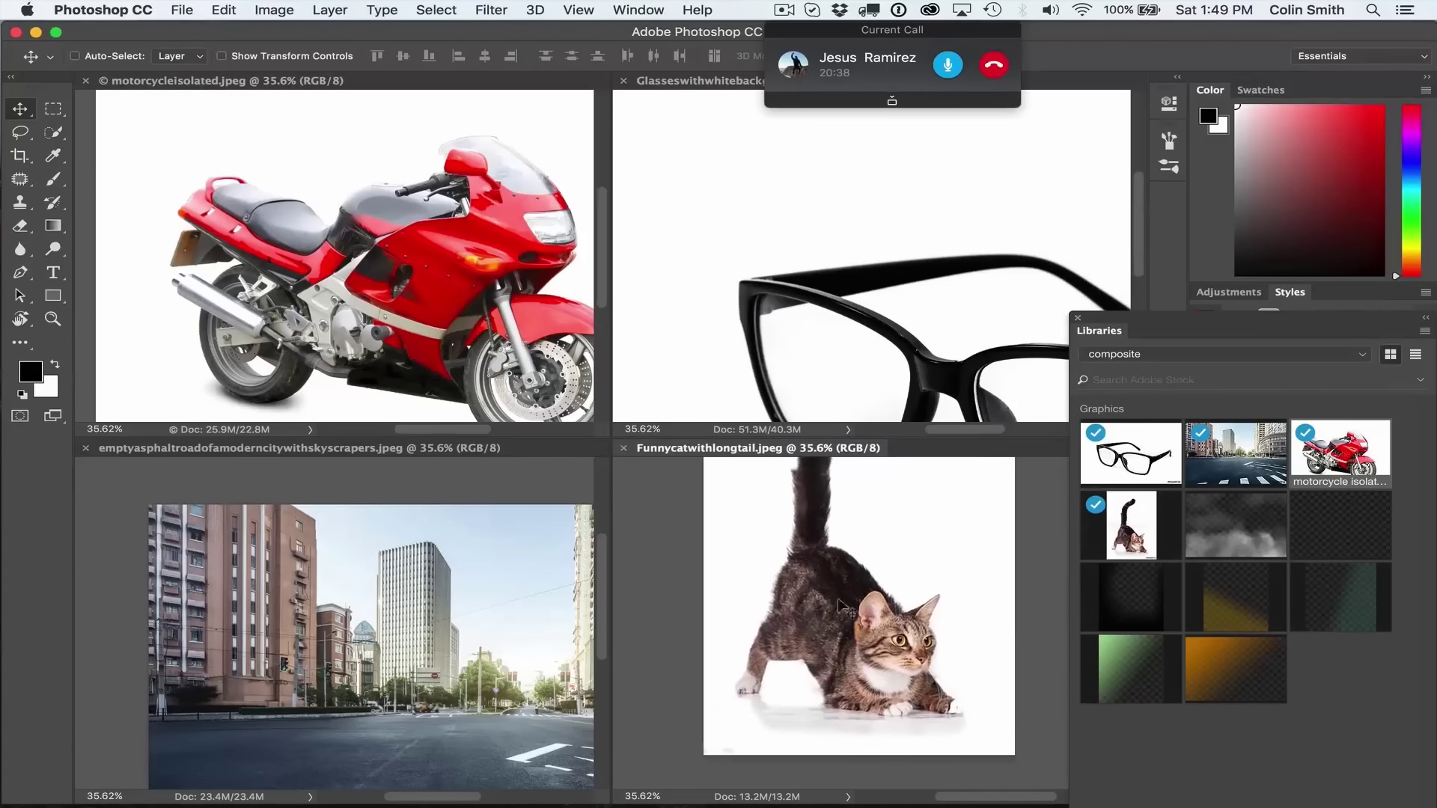
left_click(868, 363)
mouse_move(868, 363)
left_mouse_down()
mouse_move(844, 308)
mouse_move(860, 353)
left_mouse_up()
left_click(464, 603)
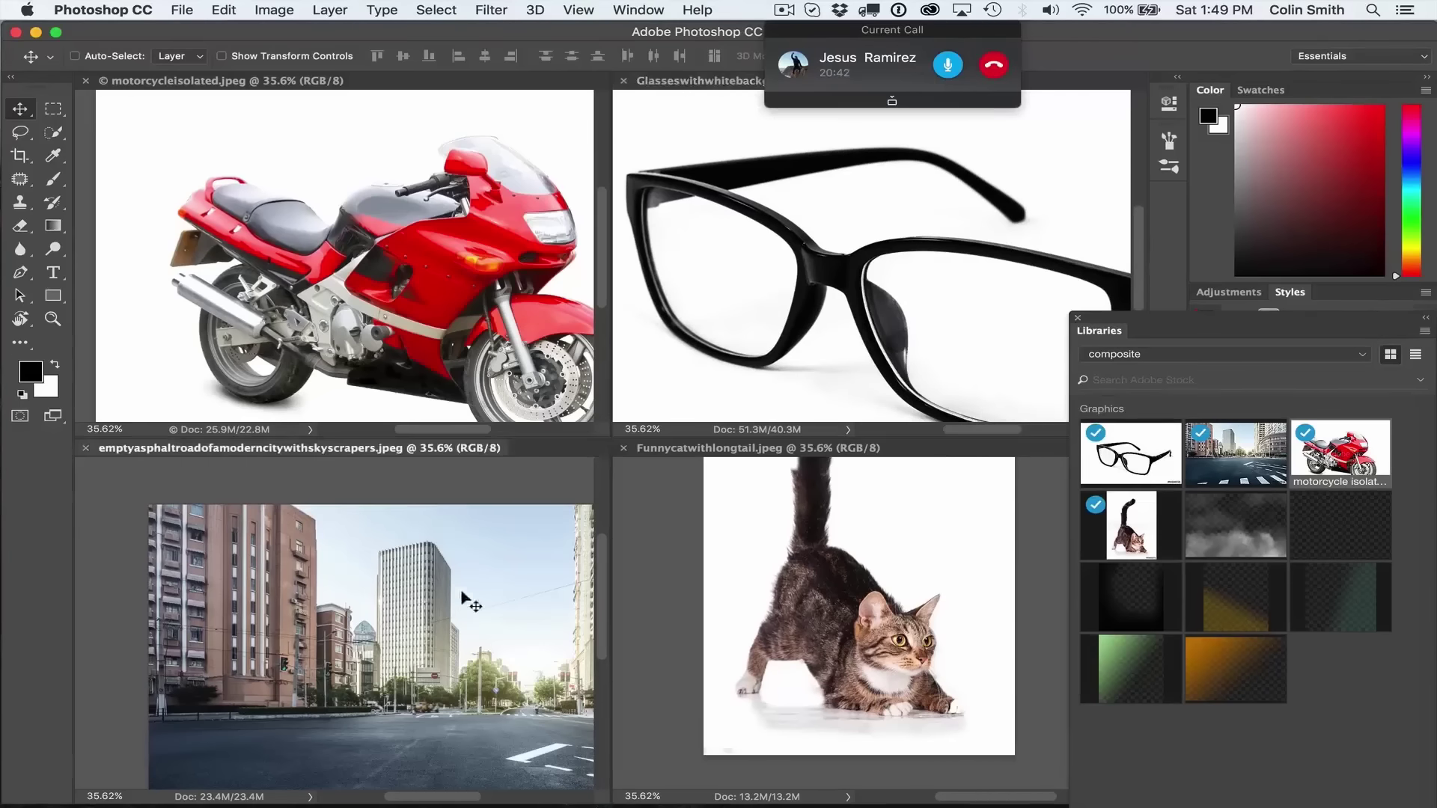
scroll(449, 599, "up", 5)
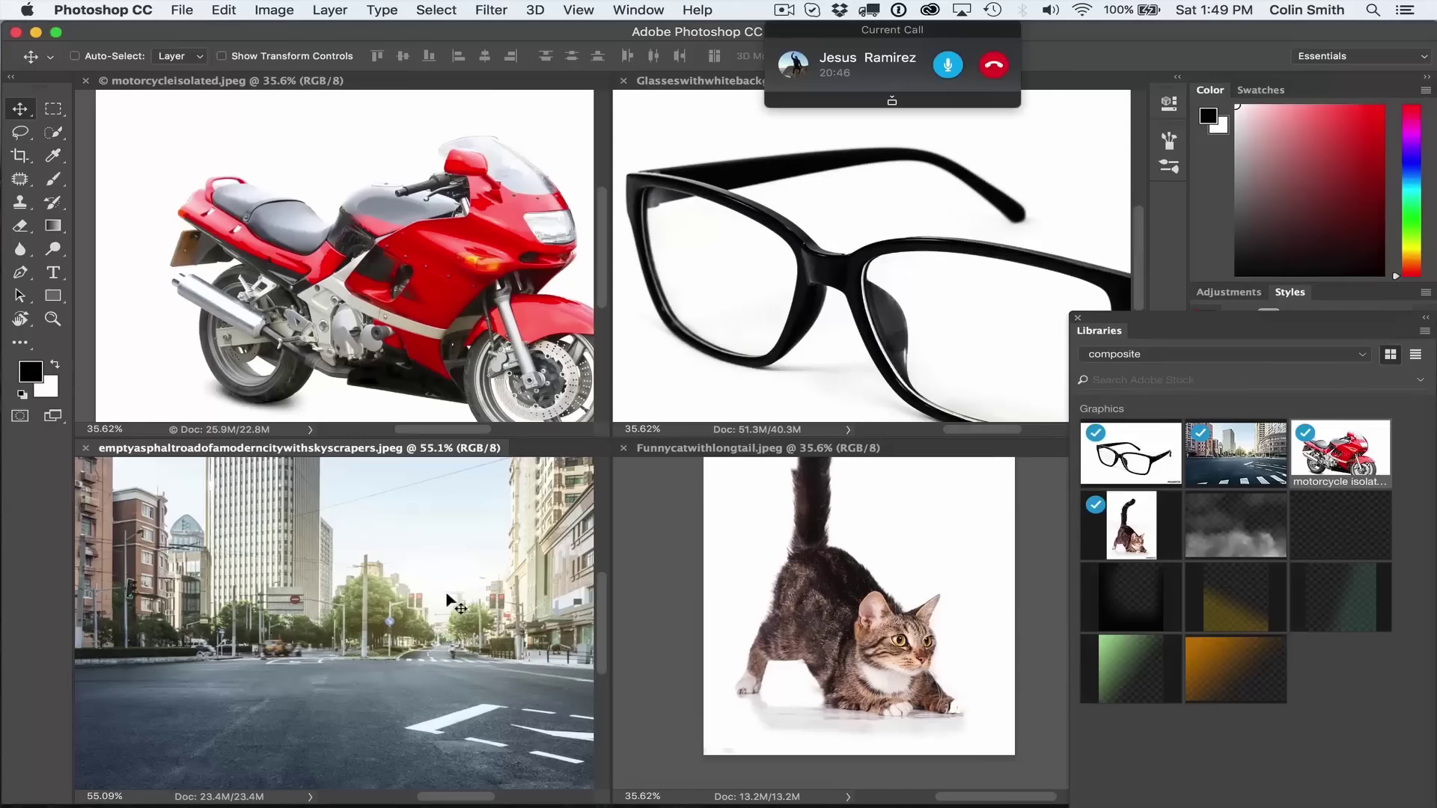
scroll(446, 591, "down", 5)
scroll(446, 591, "up", 4)
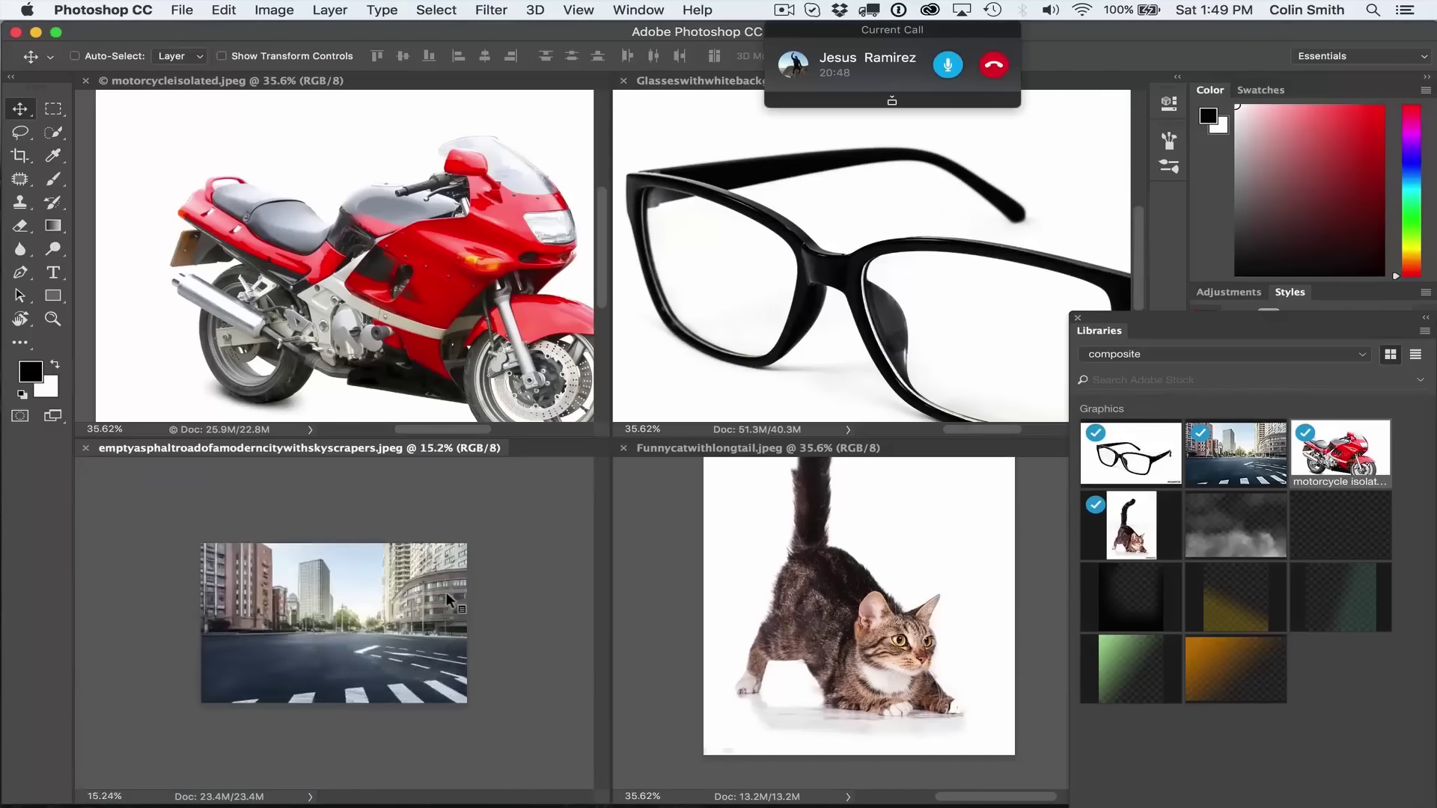
scroll(446, 591, "down", 3)
scroll(446, 591, "up", 2)
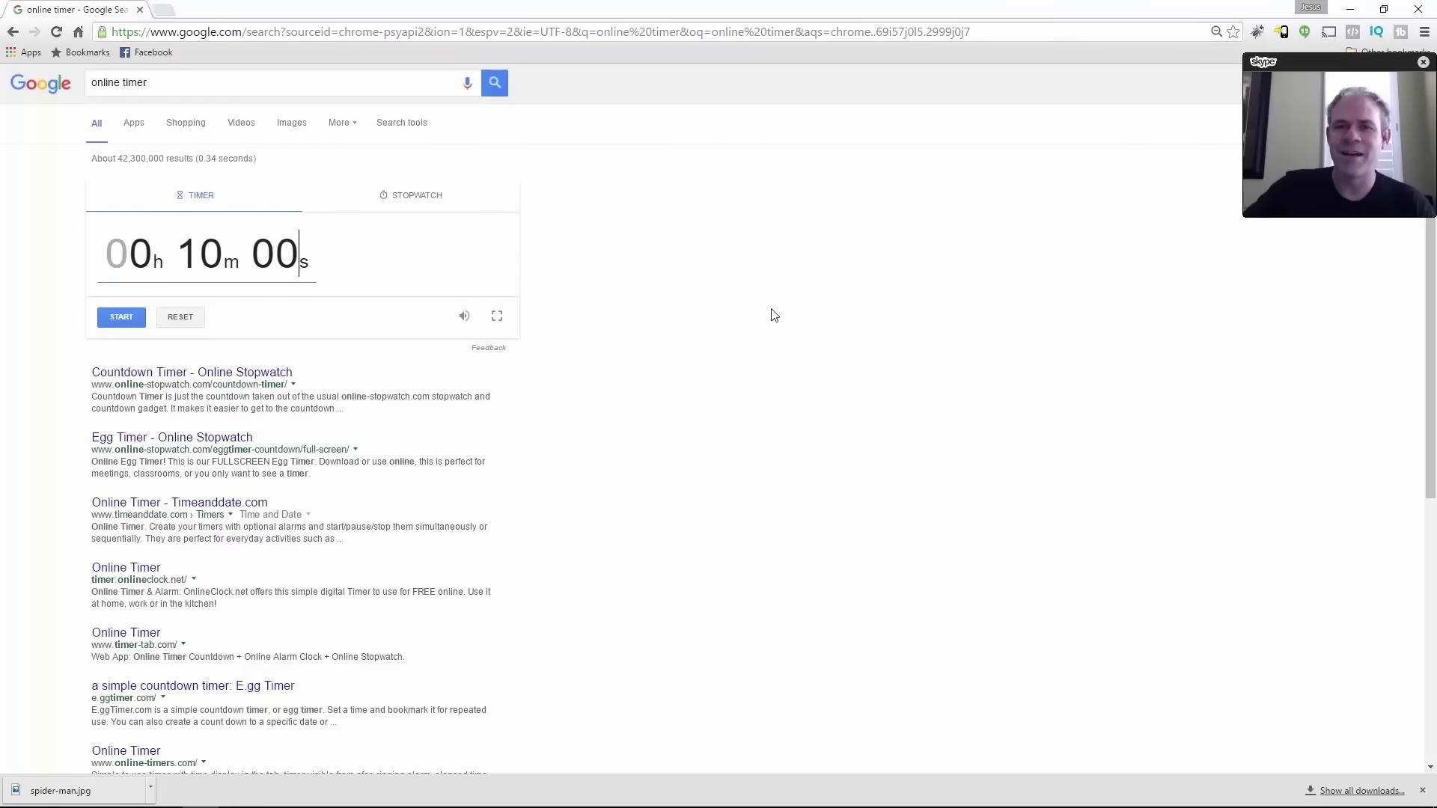
Step: End the ongoing Skype call
mouse_move(1414, 85)
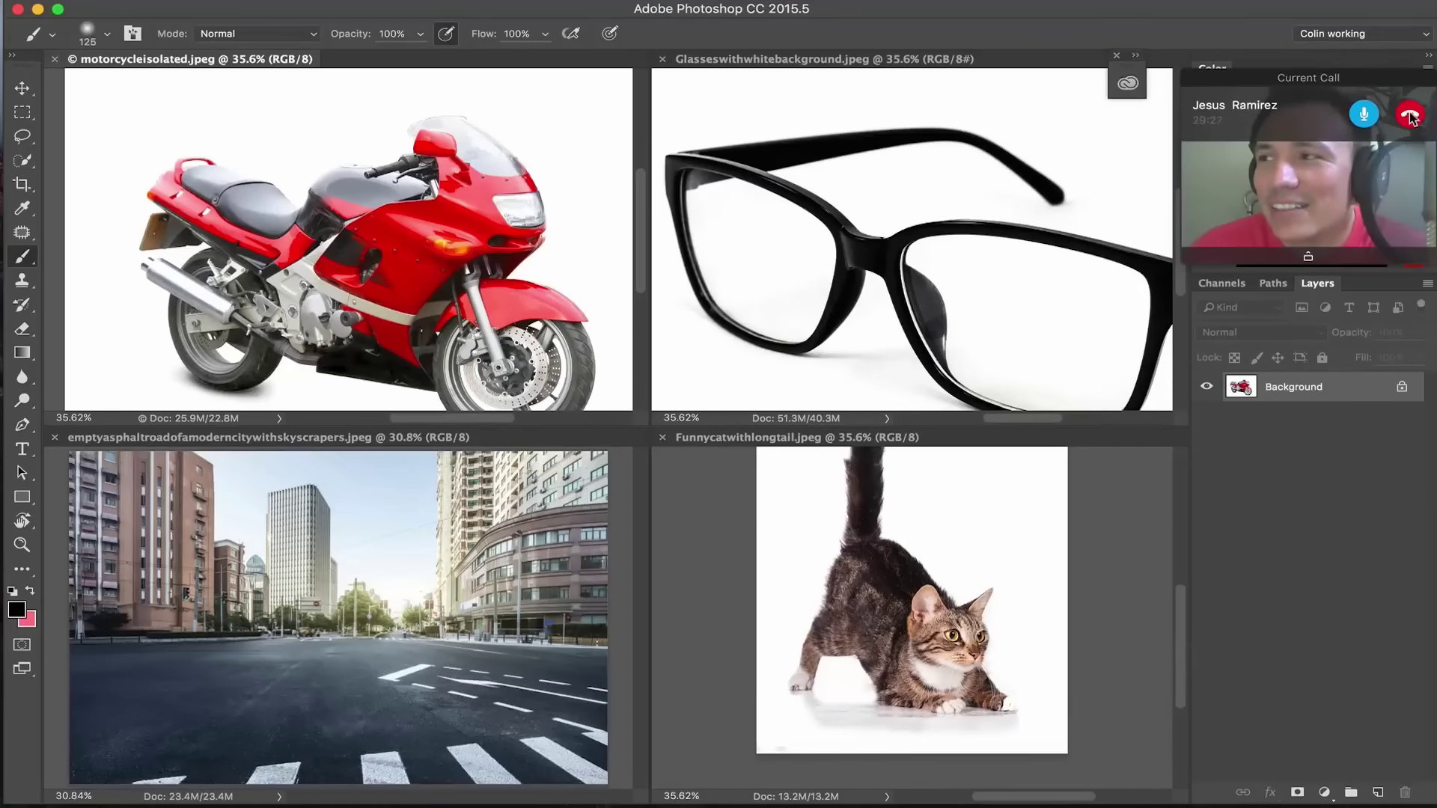
left_click(1409, 116)
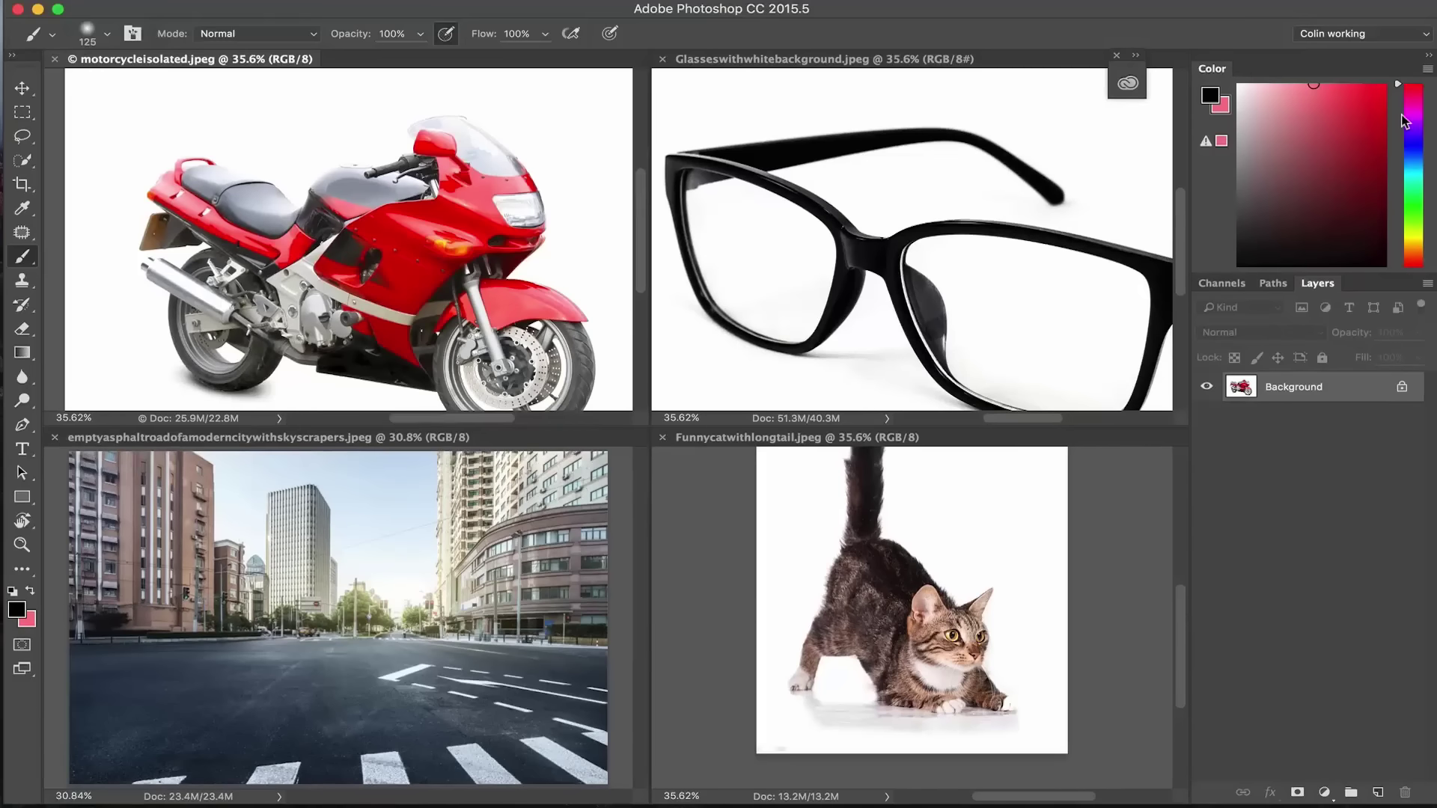
Step: Consolidate all open images into tabs and view the cat, eyeglasses, city street and motorcycle images in turn
left_click(23, 91)
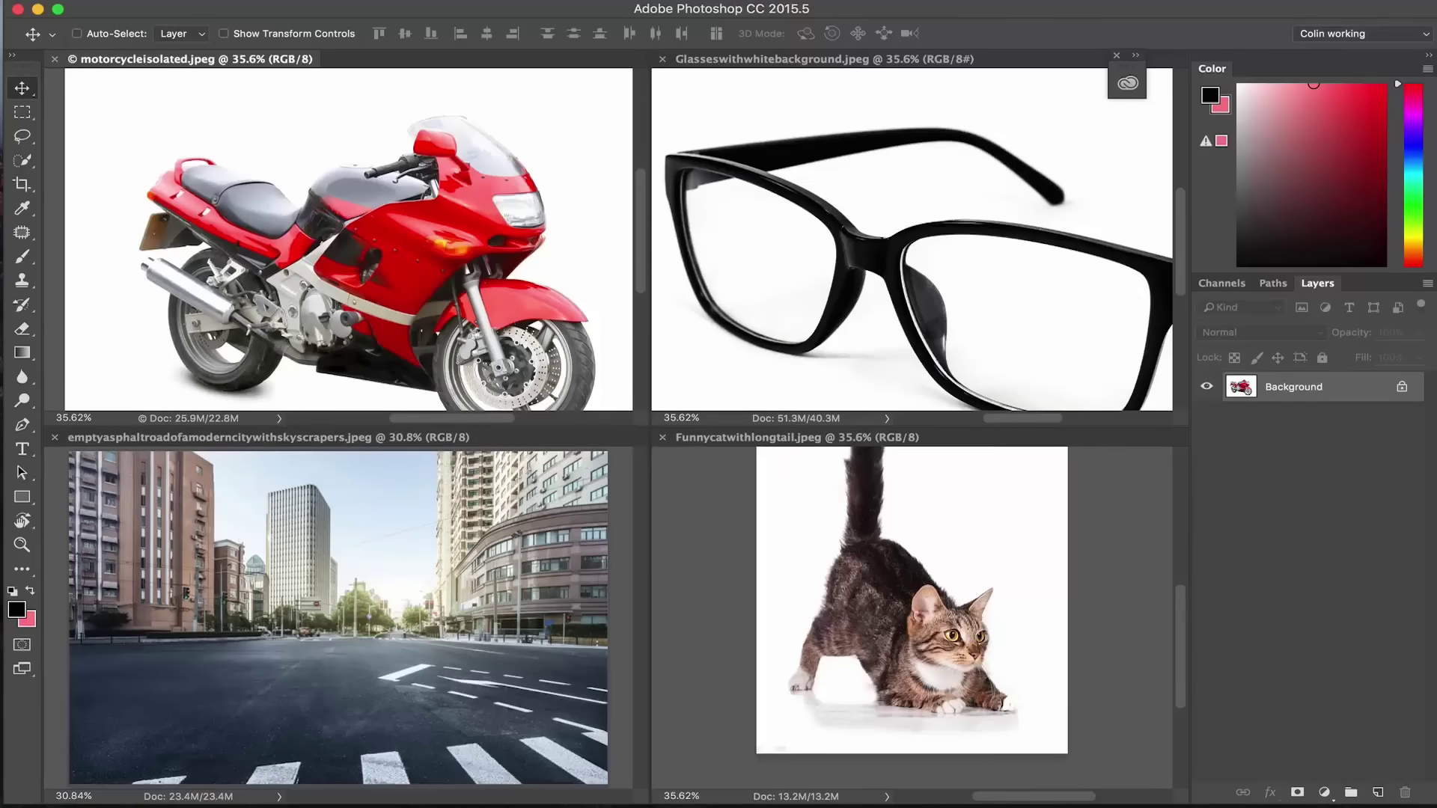
left_click(629, 0)
mouse_move(641, 10)
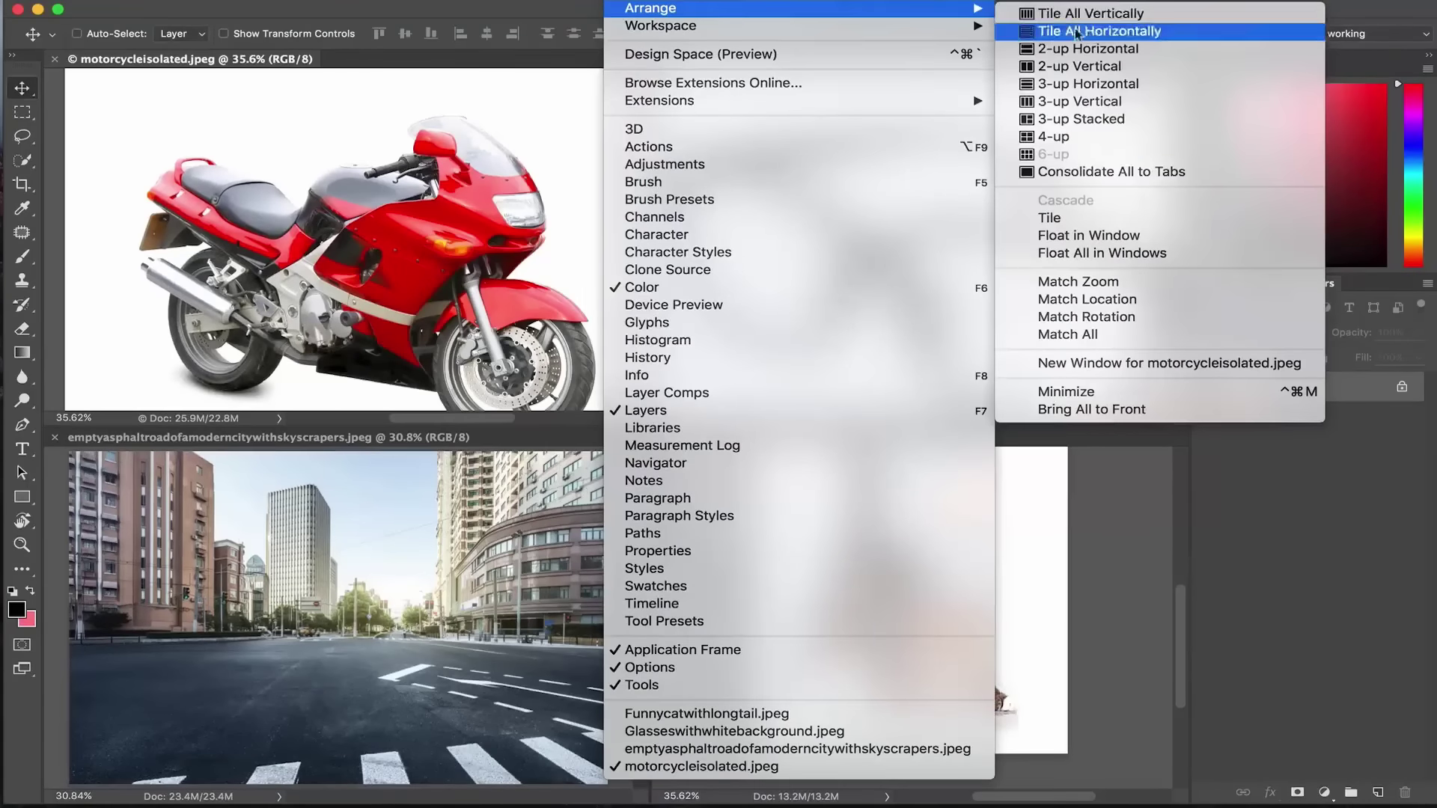
left_click(1081, 171)
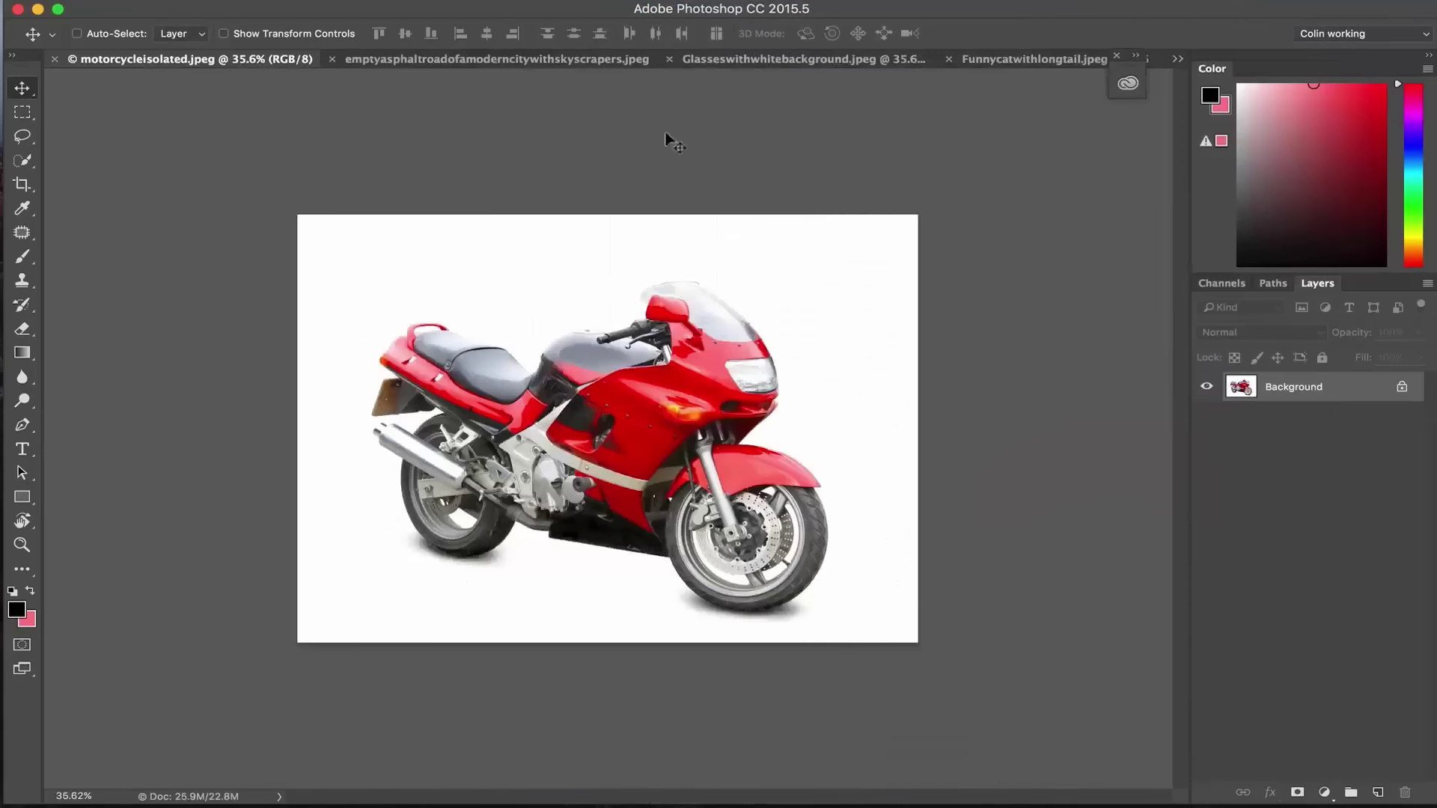
left_click(988, 59)
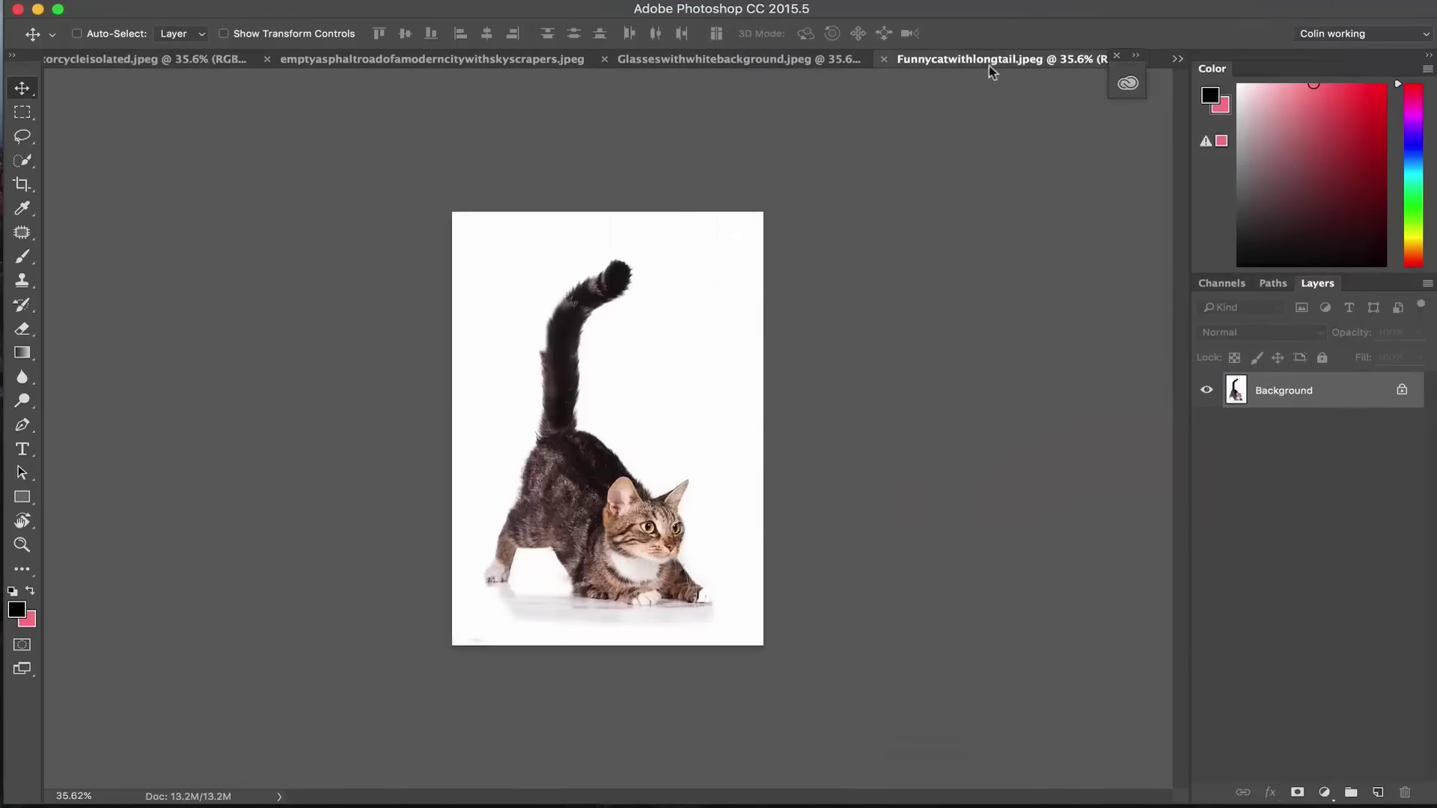
left_click(748, 59)
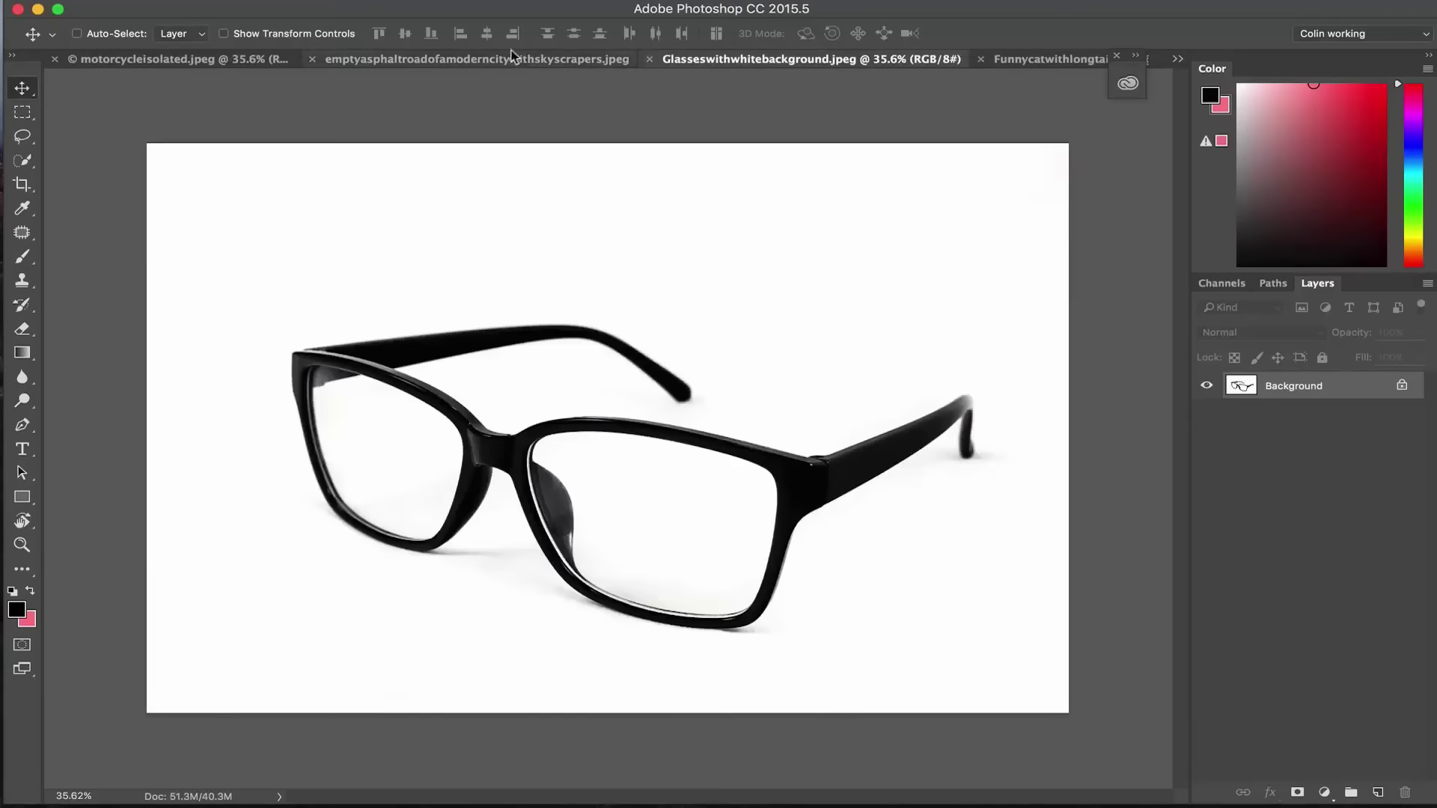
left_click(505, 69)
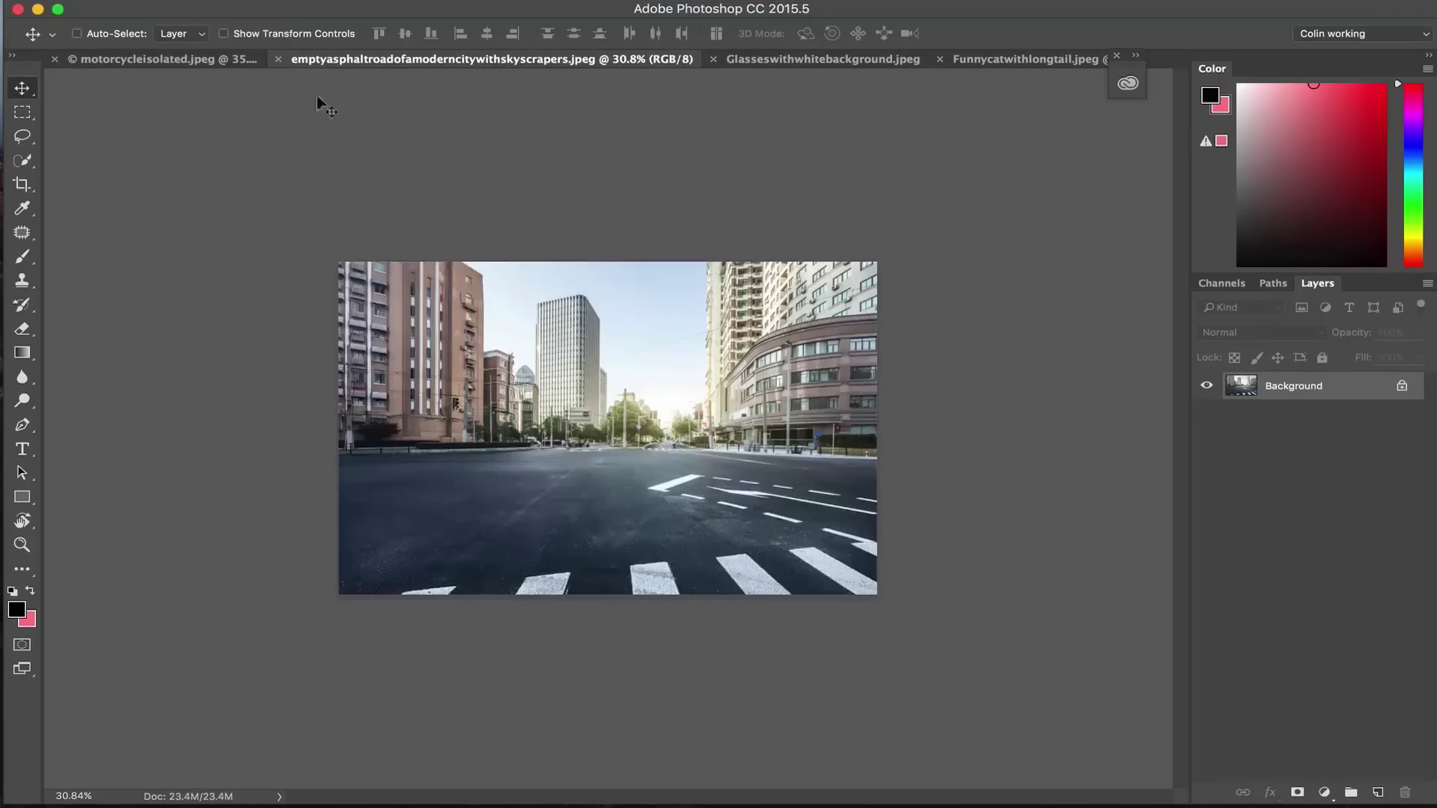
left_click(202, 59)
Step: Select the cat's tail, body, legs and paws in Funnycatwithlongtail.jpeg with the Quick Selection tool
left_click(1018, 60)
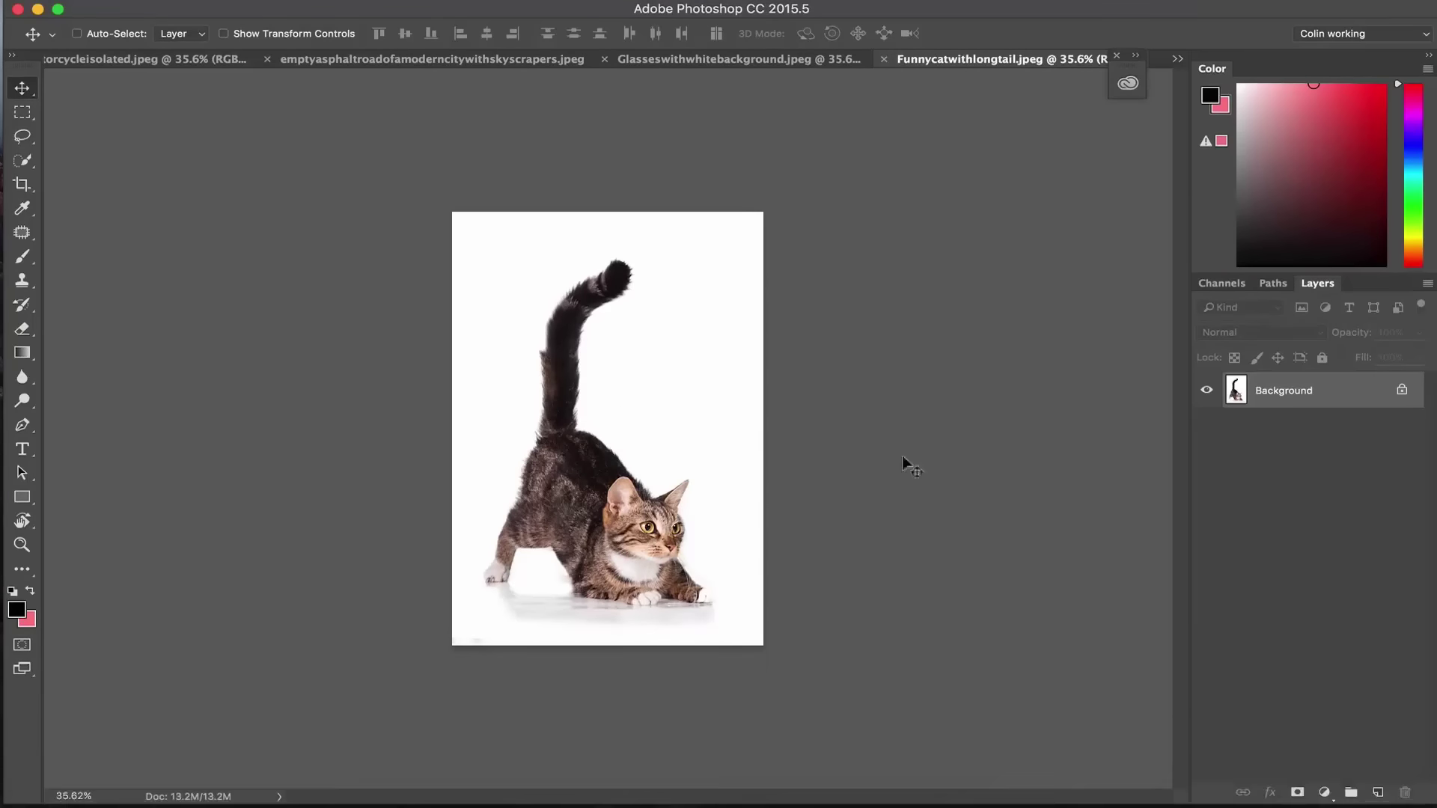
scroll(732, 453, "up", 3)
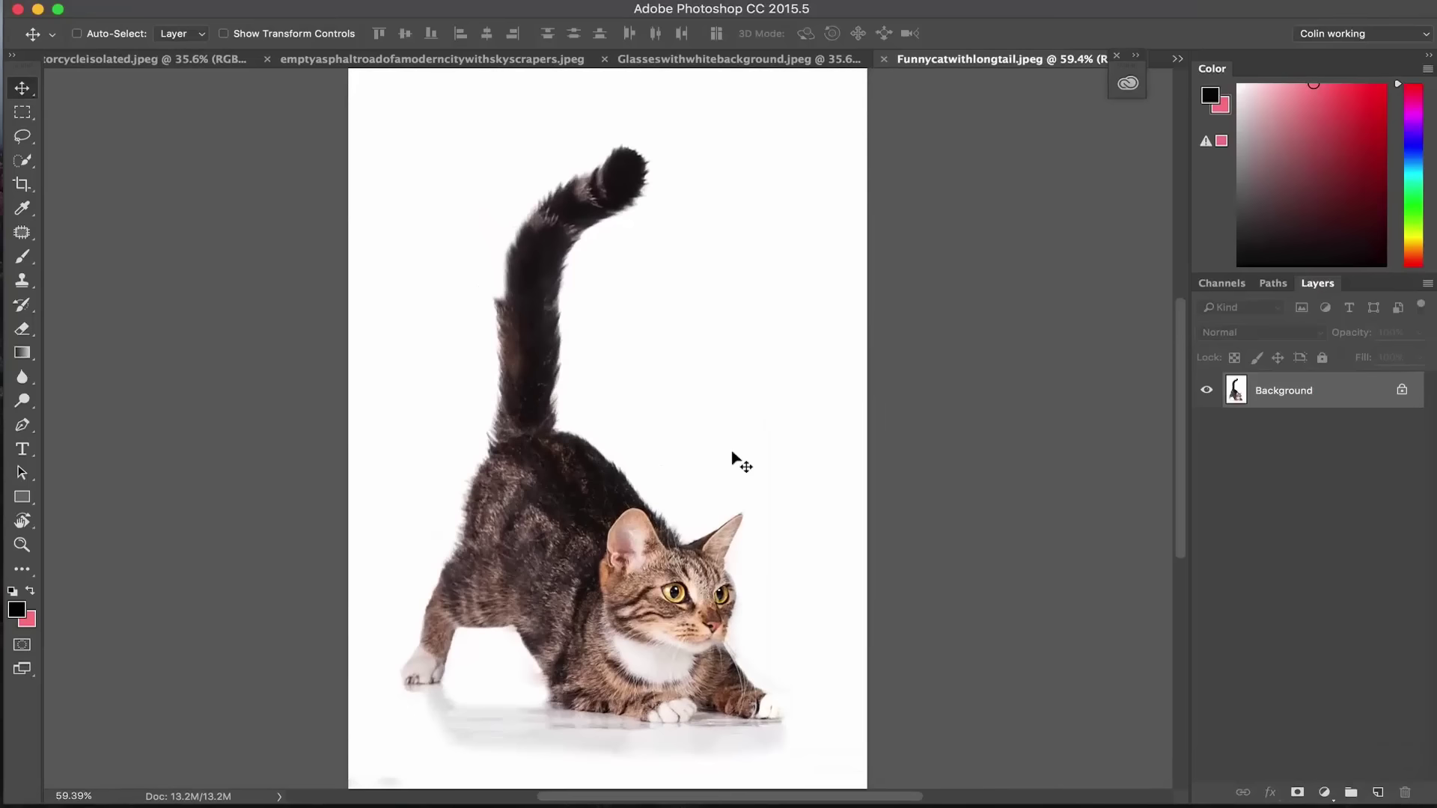
left_click_drag(22, 160, 90, 158)
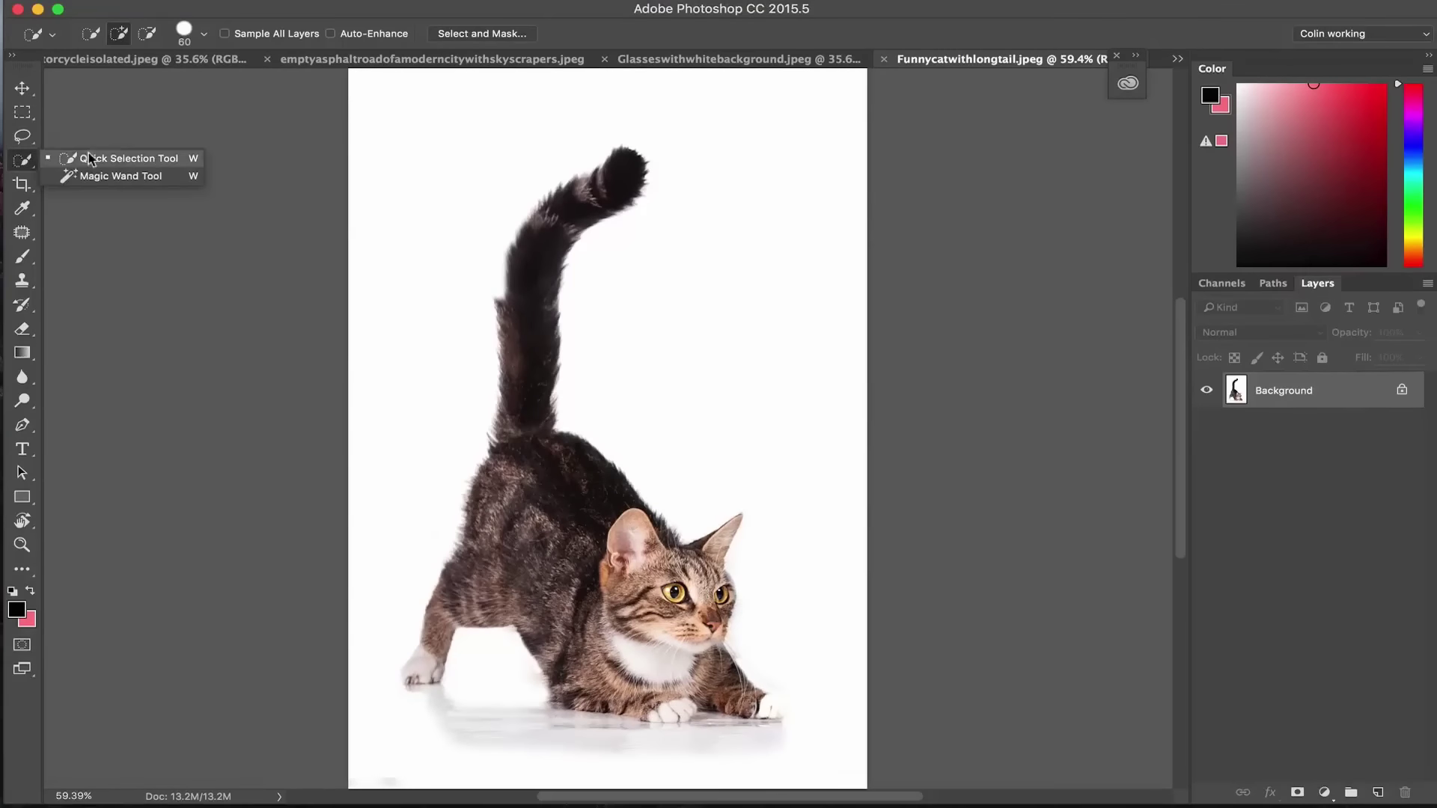
left_click(90, 158)
left_click_drag(623, 171, 516, 266)
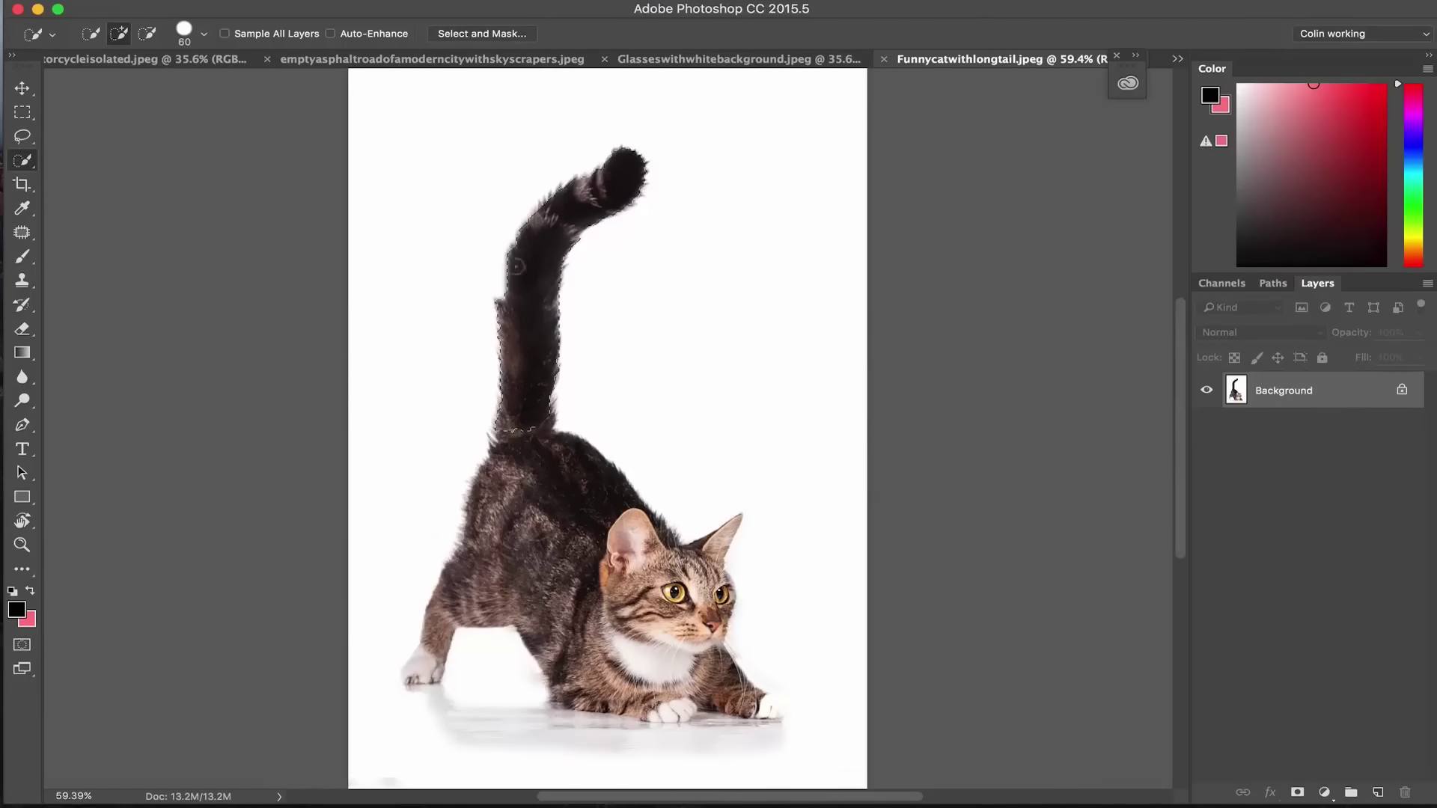
mouse_move(533, 641)
left_mouse_down()
mouse_move(479, 636)
mouse_move(413, 668)
left_mouse_up()
left_click_drag(759, 713, 775, 706)
Step: Open Select and Mask for the cat selection and set the preview transparency to 67%
left_click(491, 45)
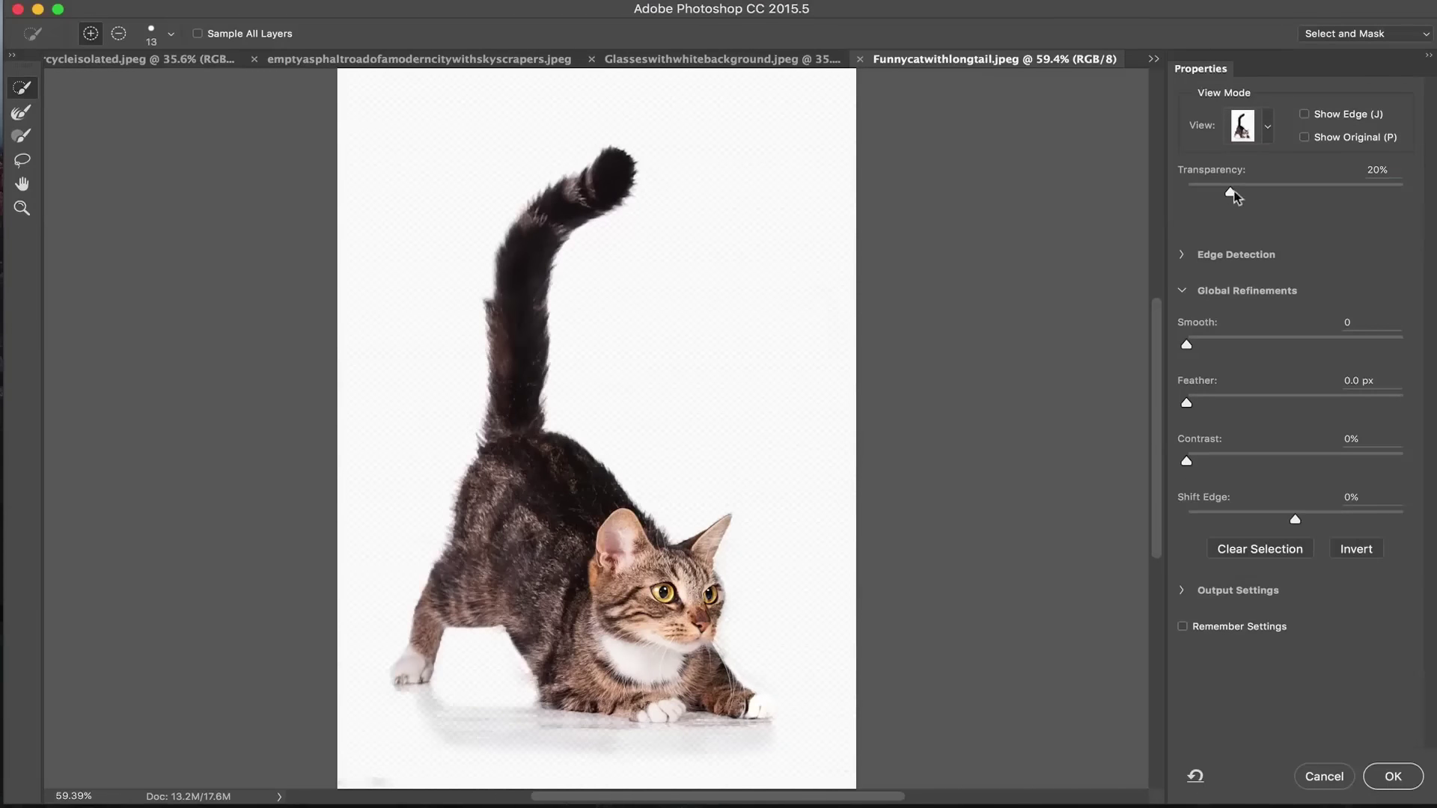
left_click_drag(1231, 193, 1354, 196)
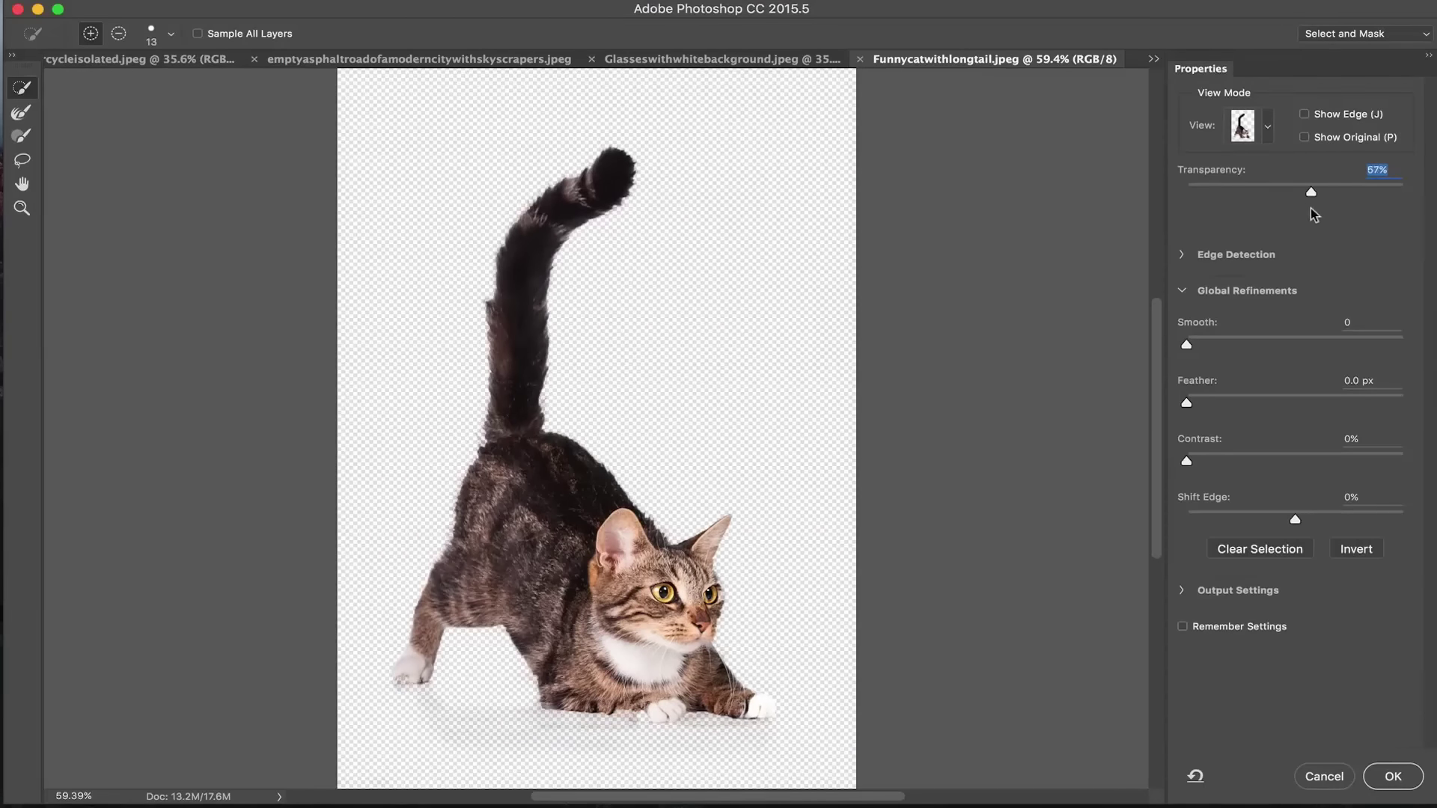
Step: Switch the Select and Mask preview to On Black and set its opacity to 96%
left_click(1268, 129)
key("t")
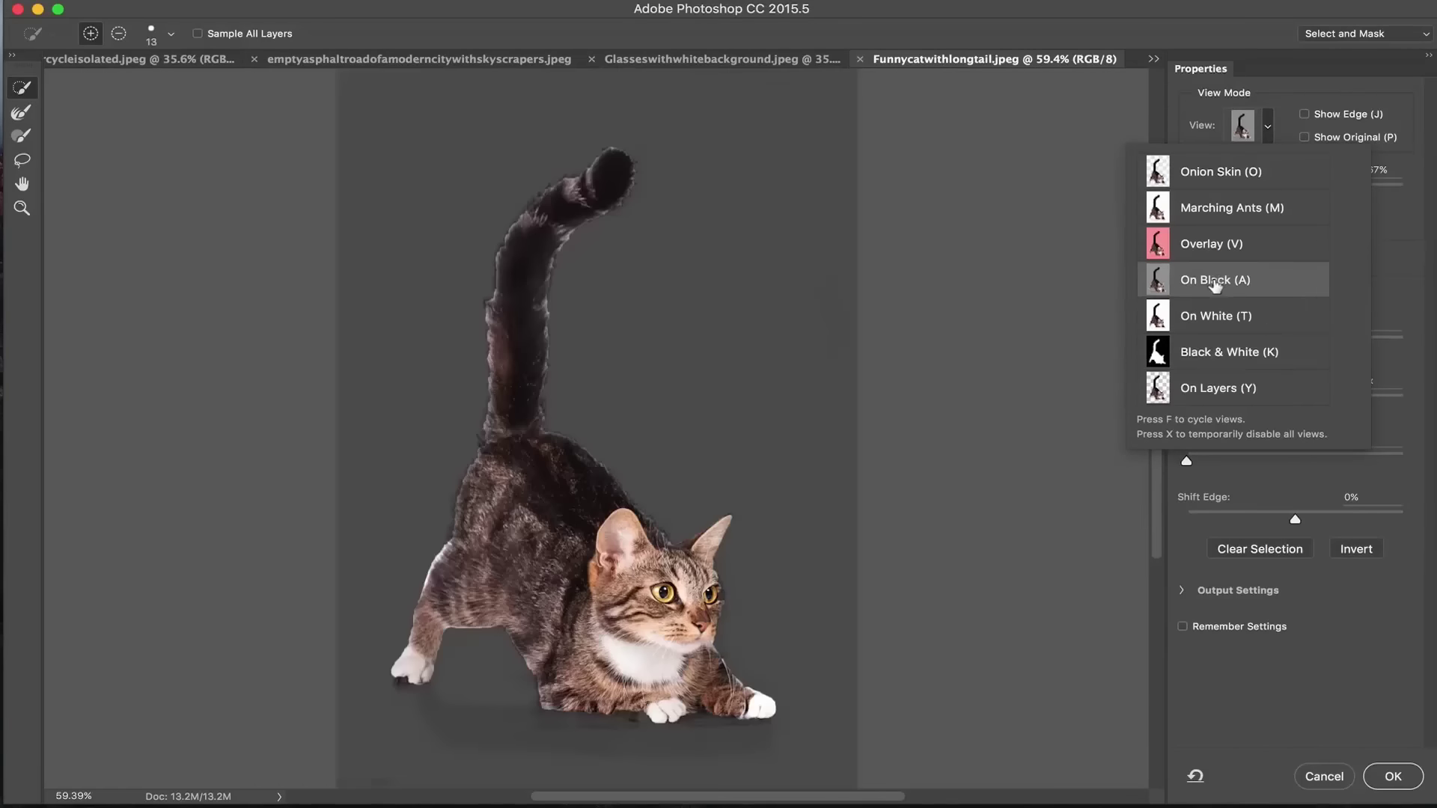
left_click(1266, 68)
left_click_drag(1326, 193, 1396, 193)
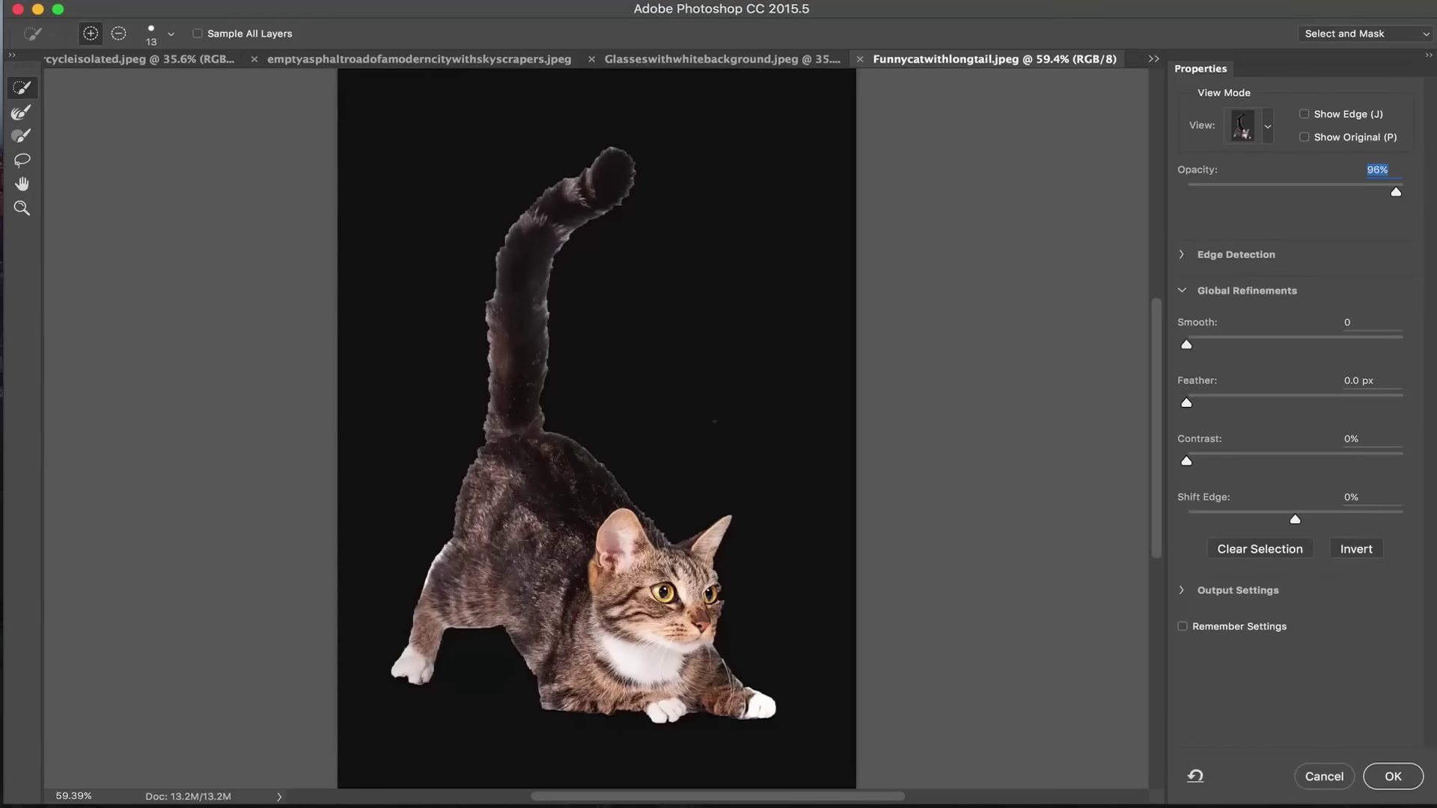
Step: Preview the cat's selection edge with Show Edge, hide it again, and set the Edge Detection radius to 2 px
left_click(1306, 116)
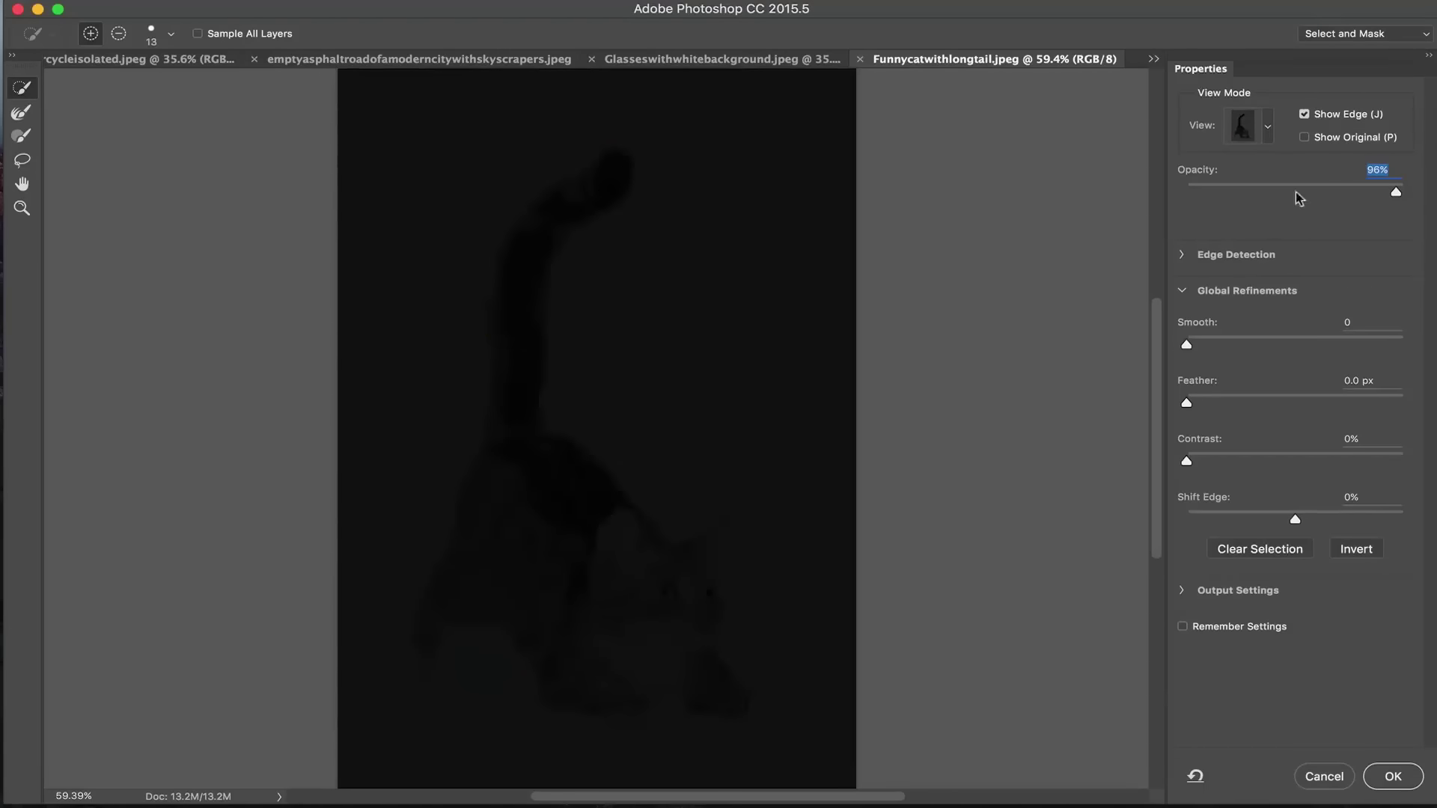
left_click_drag(1184, 343, 1202, 306)
left_click(1181, 255)
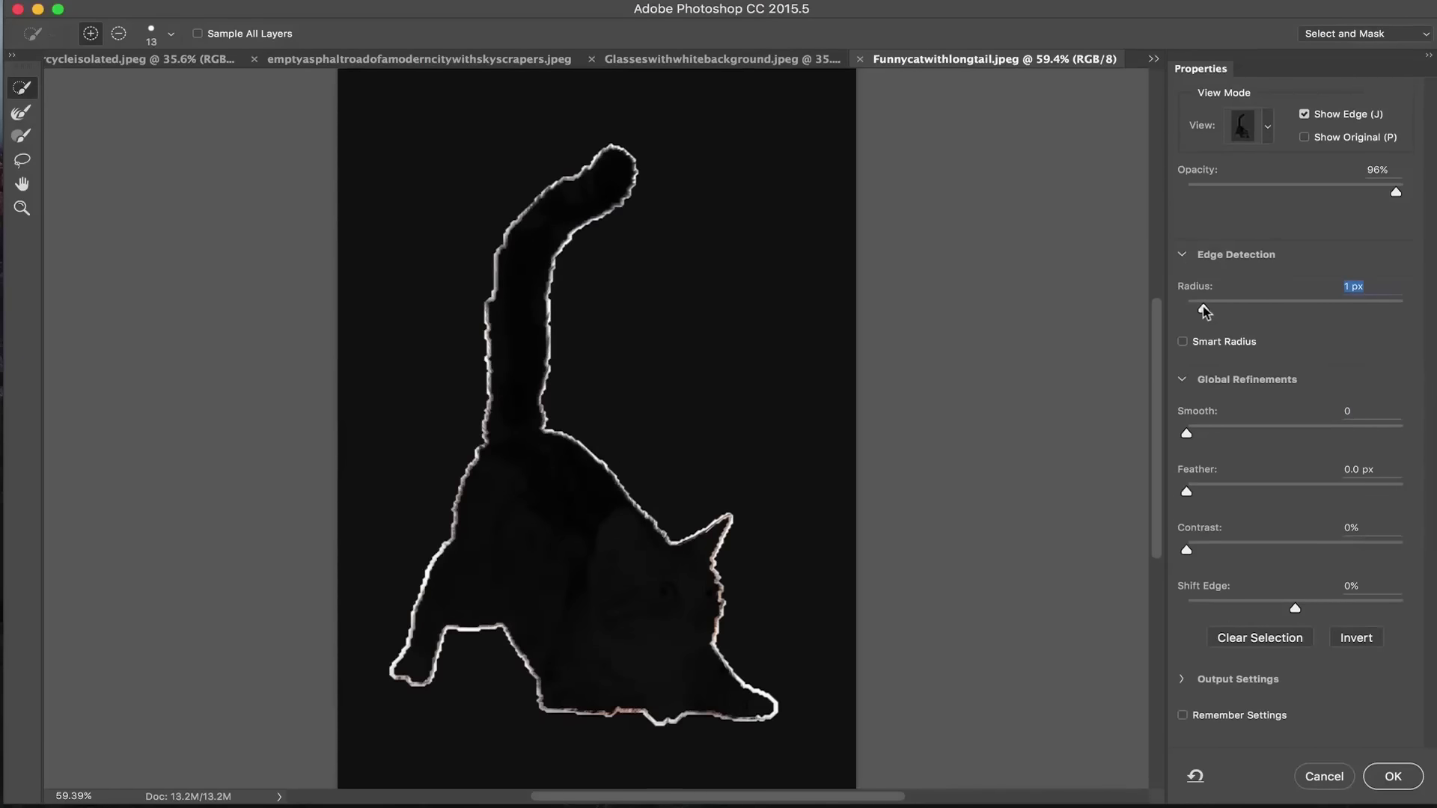
left_click(1305, 114)
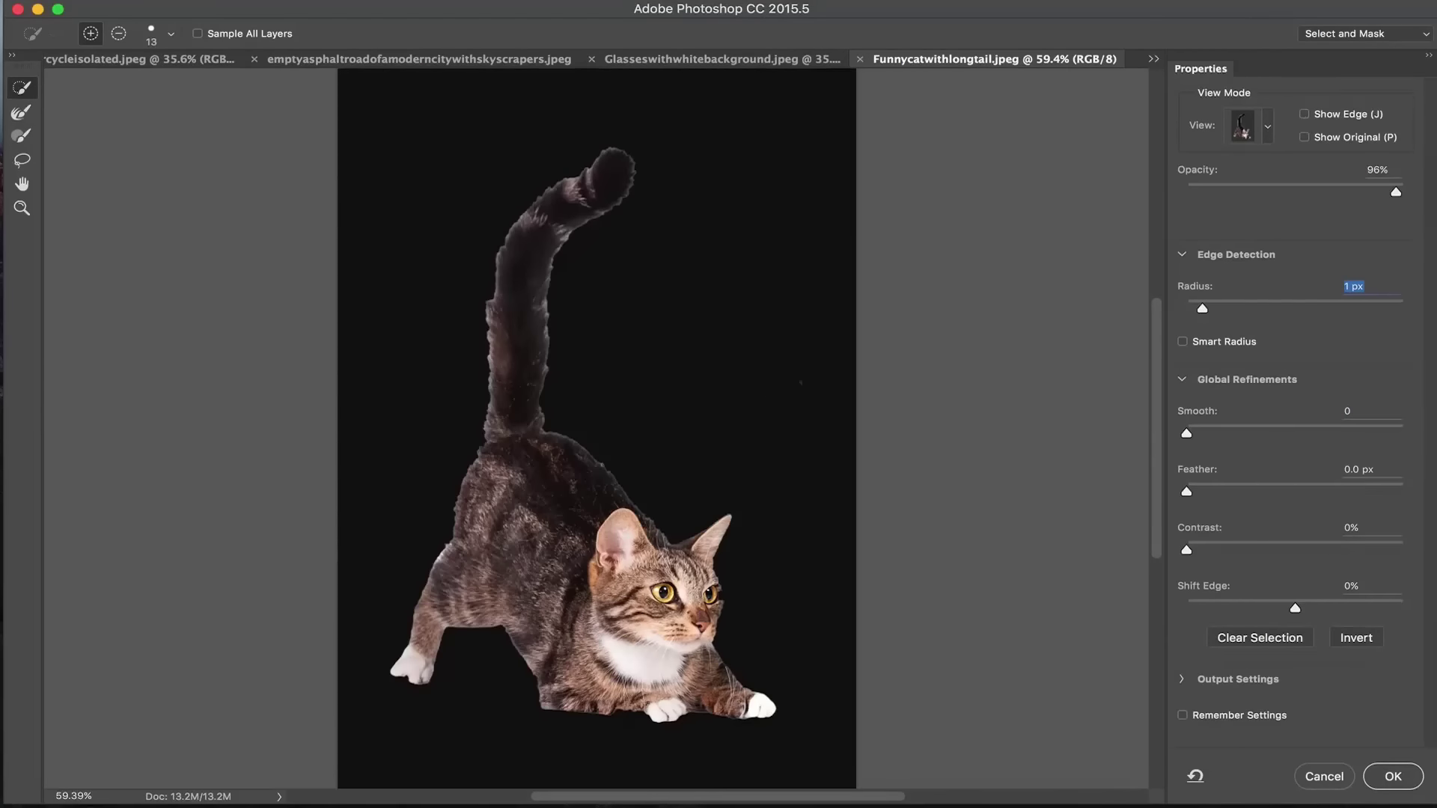
left_click_drag(1202, 309, 1205, 308)
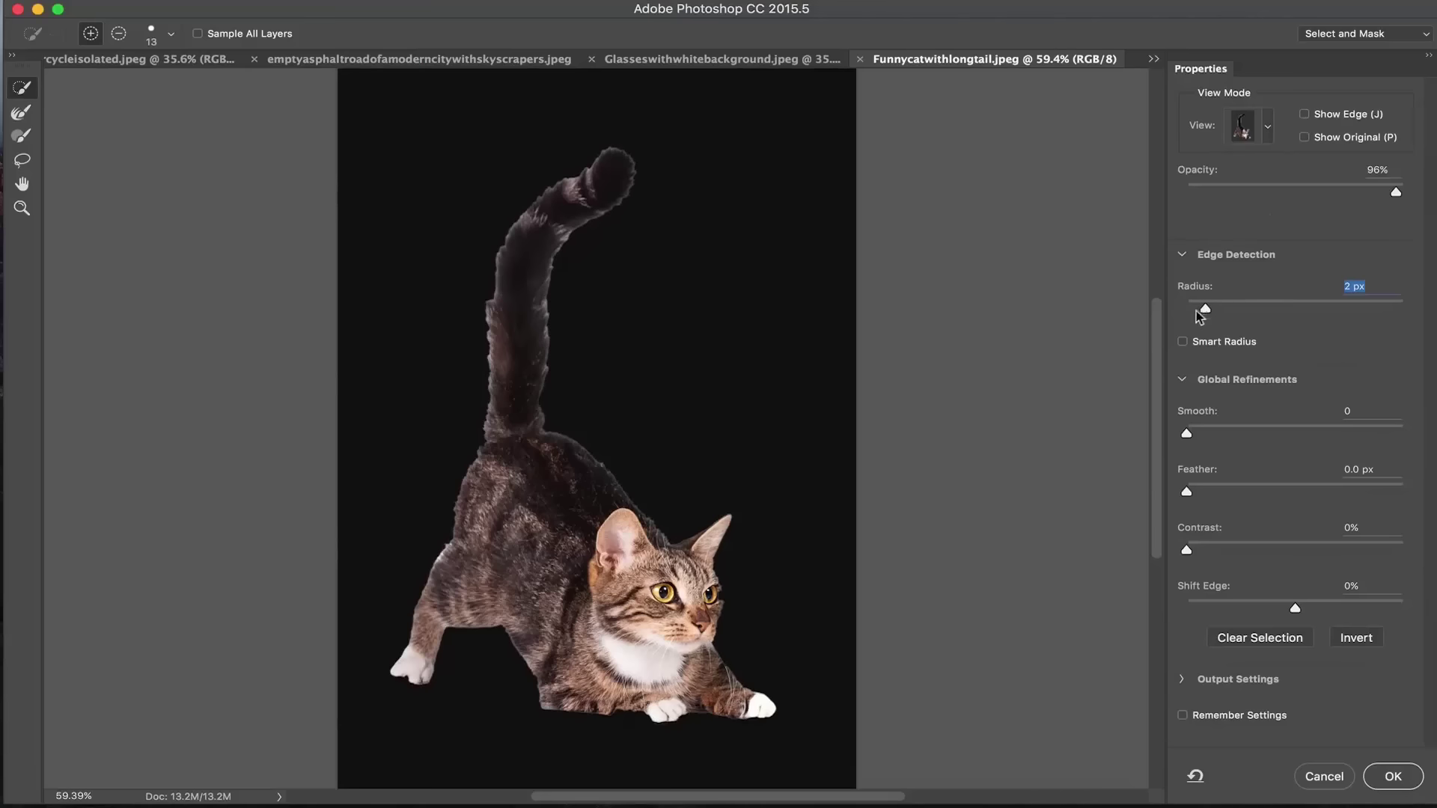
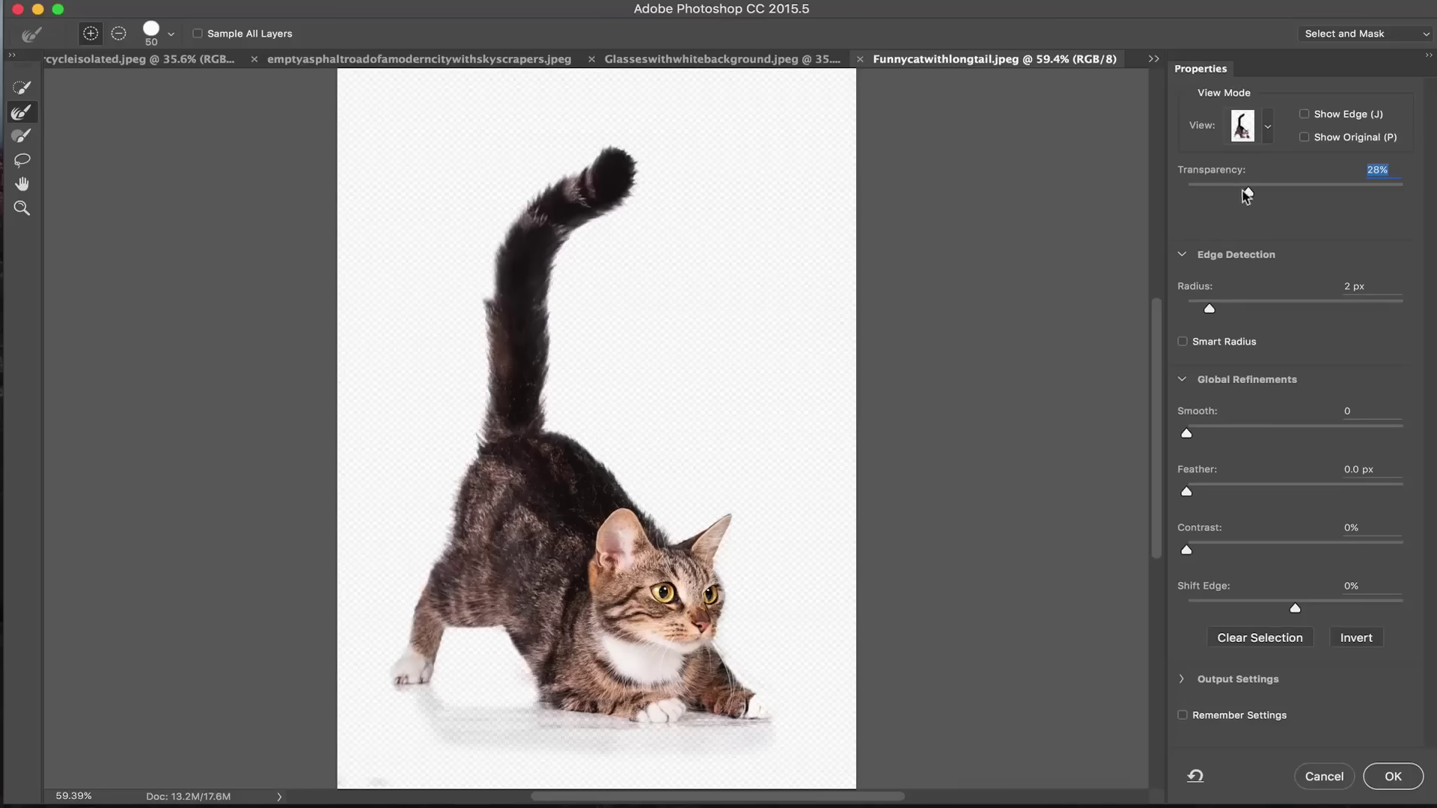
Step: Set the preview transparency to 90% and add the cat's white rear paw and outstretched front paw to the selection
left_click_drag(1247, 191, 1383, 209)
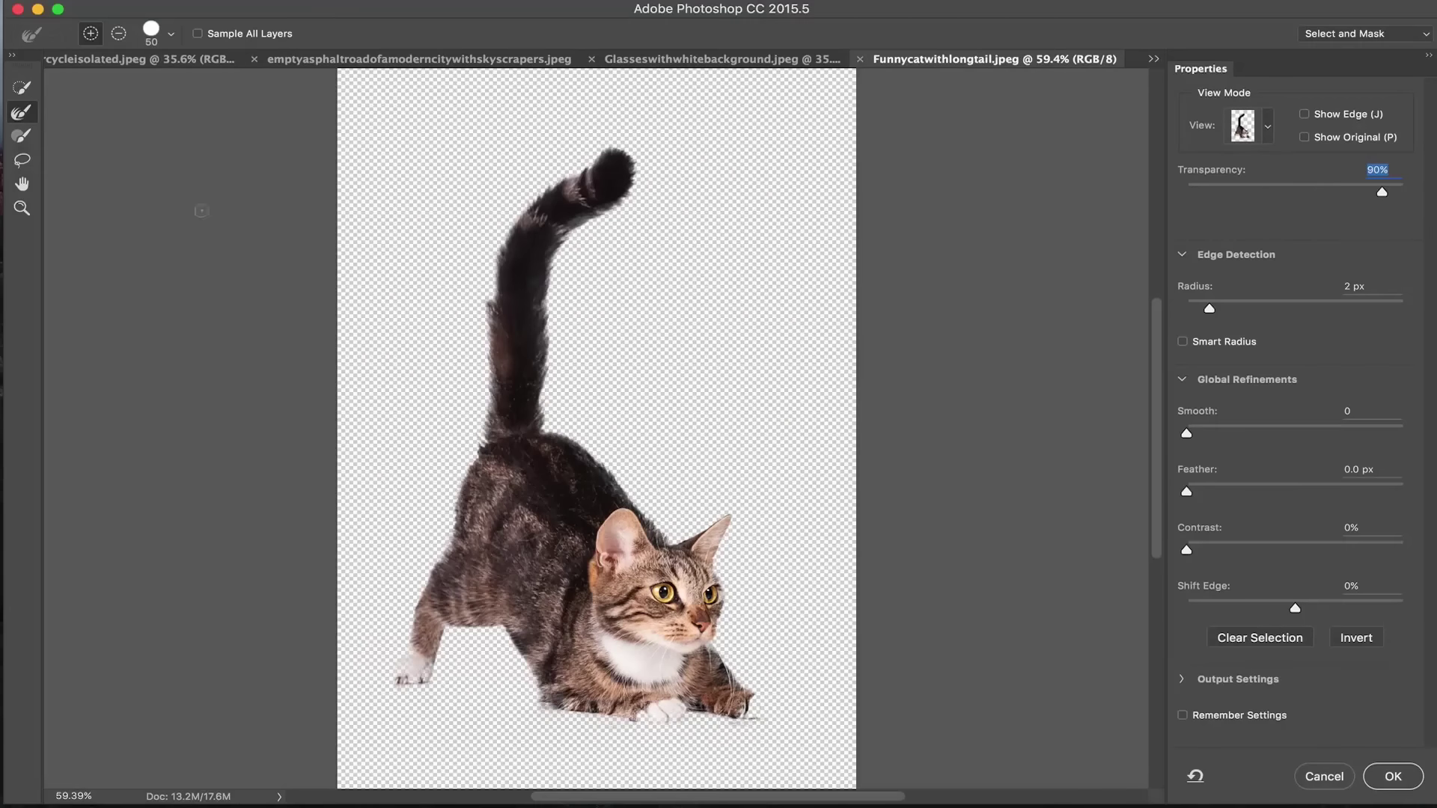
left_click(22, 88)
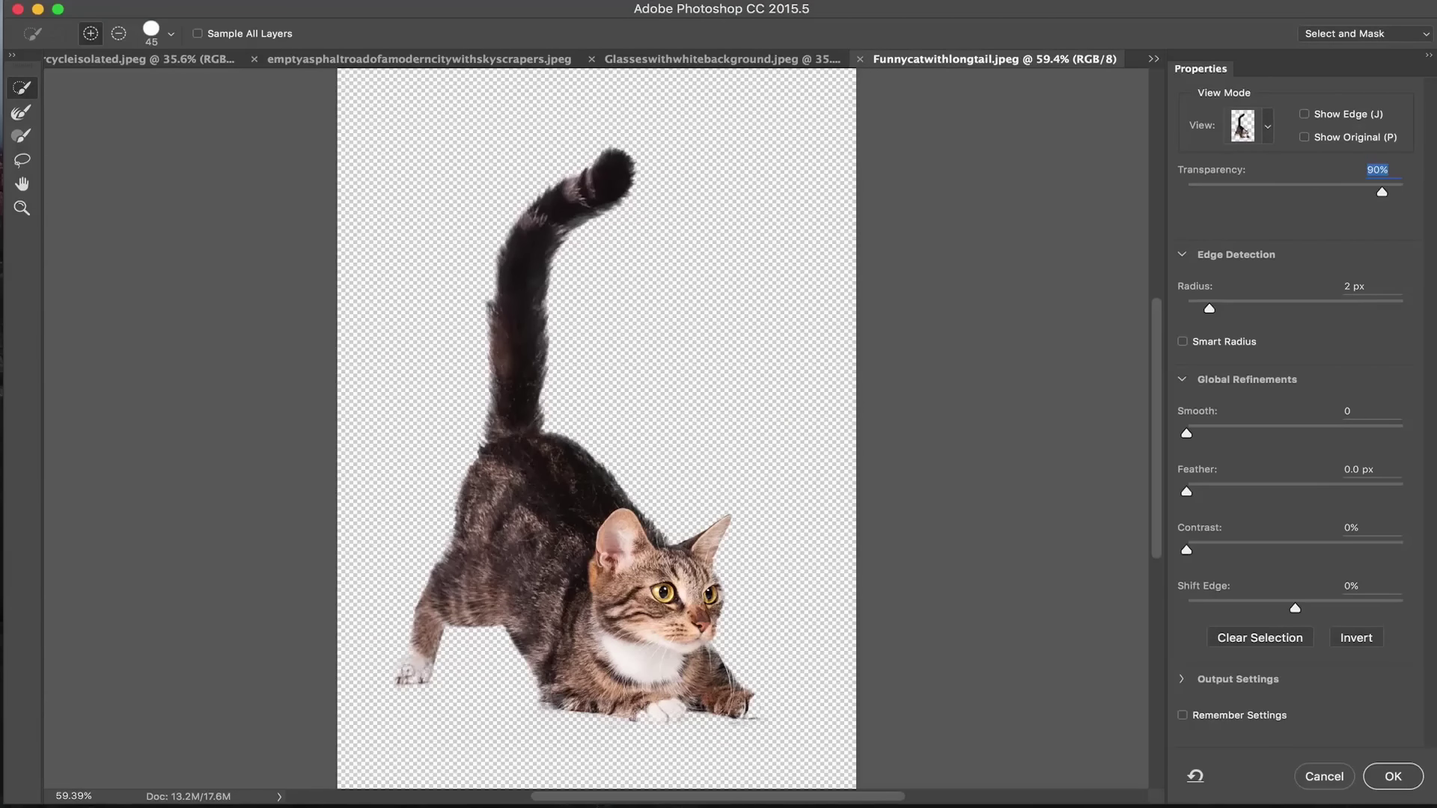
left_click(411, 674)
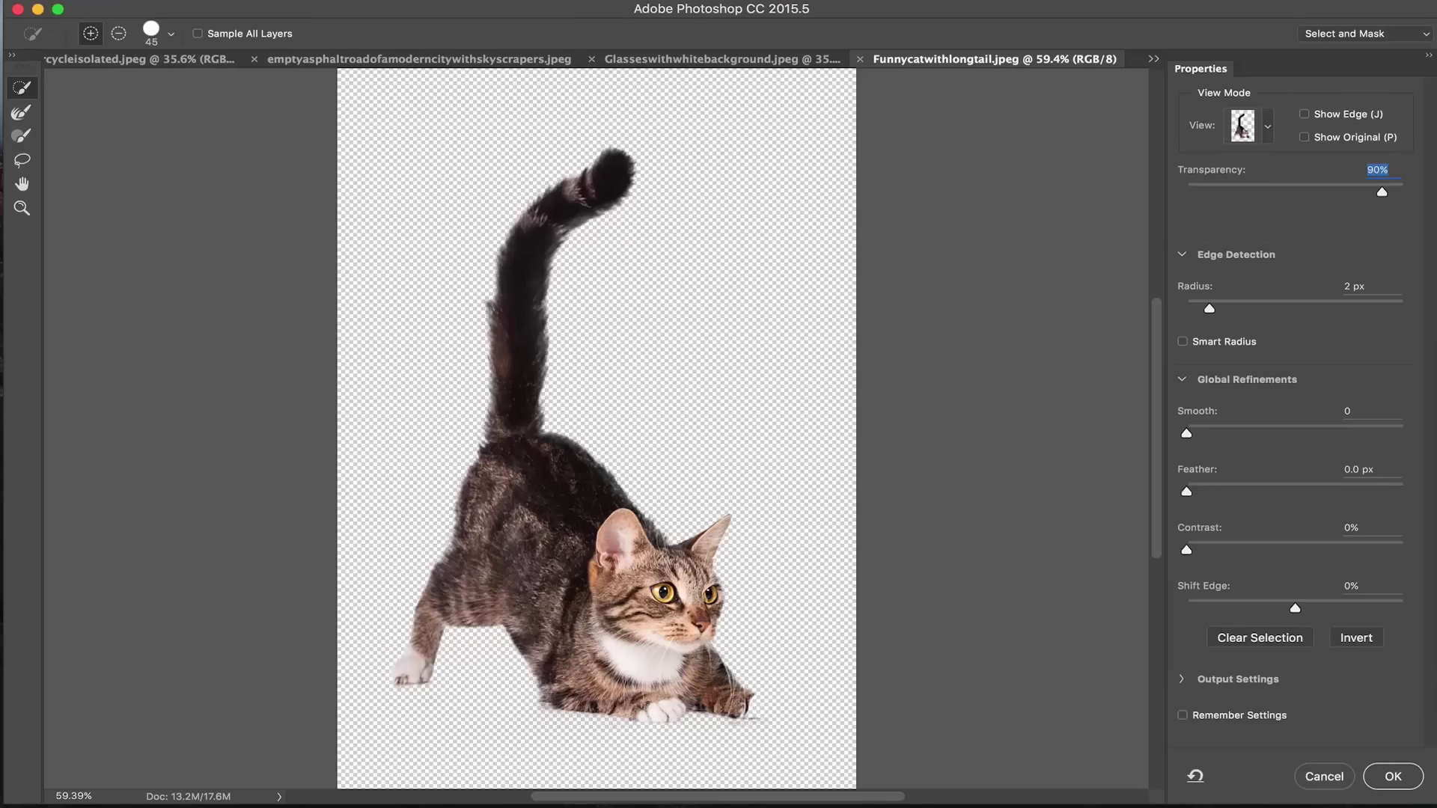
left_click_drag(739, 707, 782, 706)
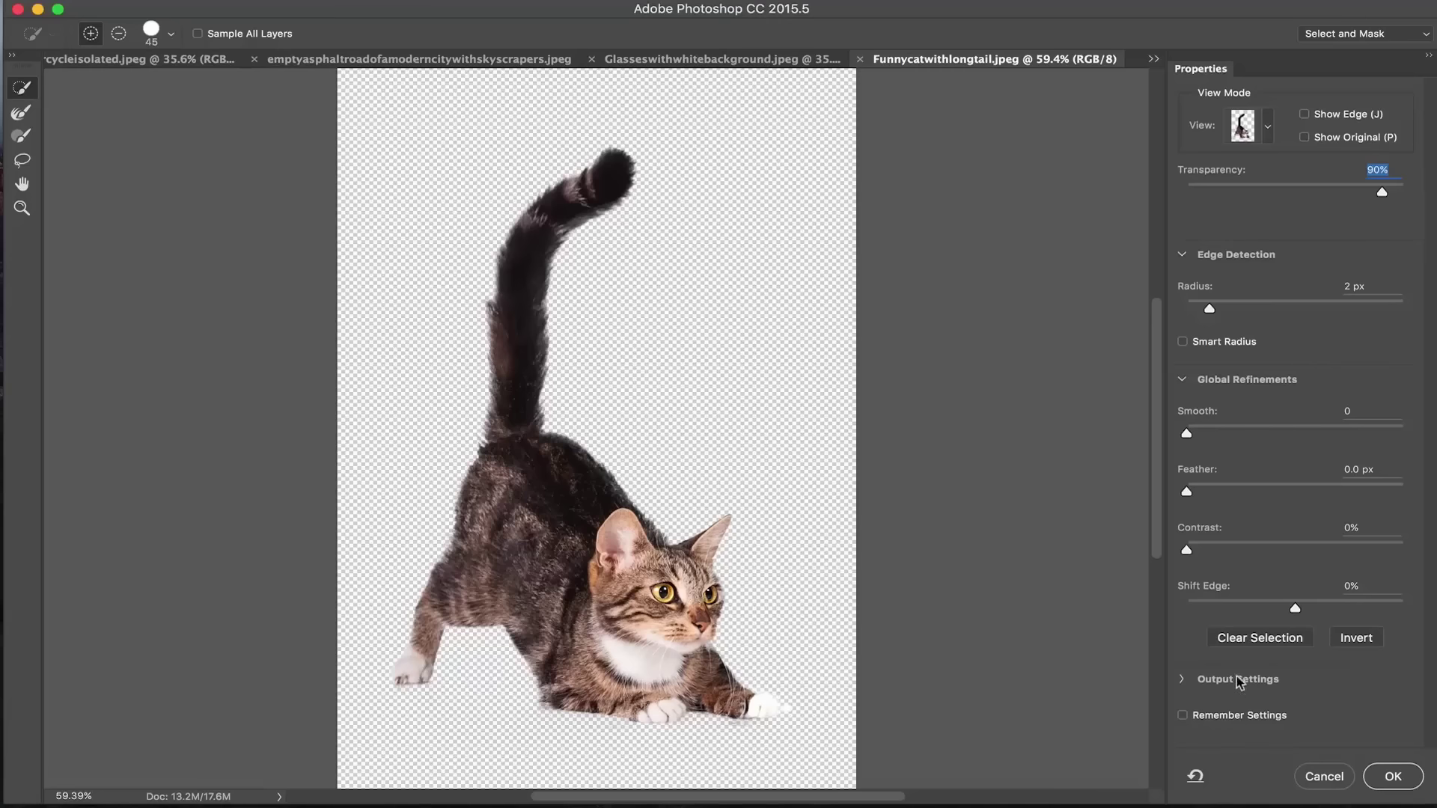
Step: Output the refined cat selection as a New Layer with Layer Mask and apply Select and Mask
left_click(1181, 683)
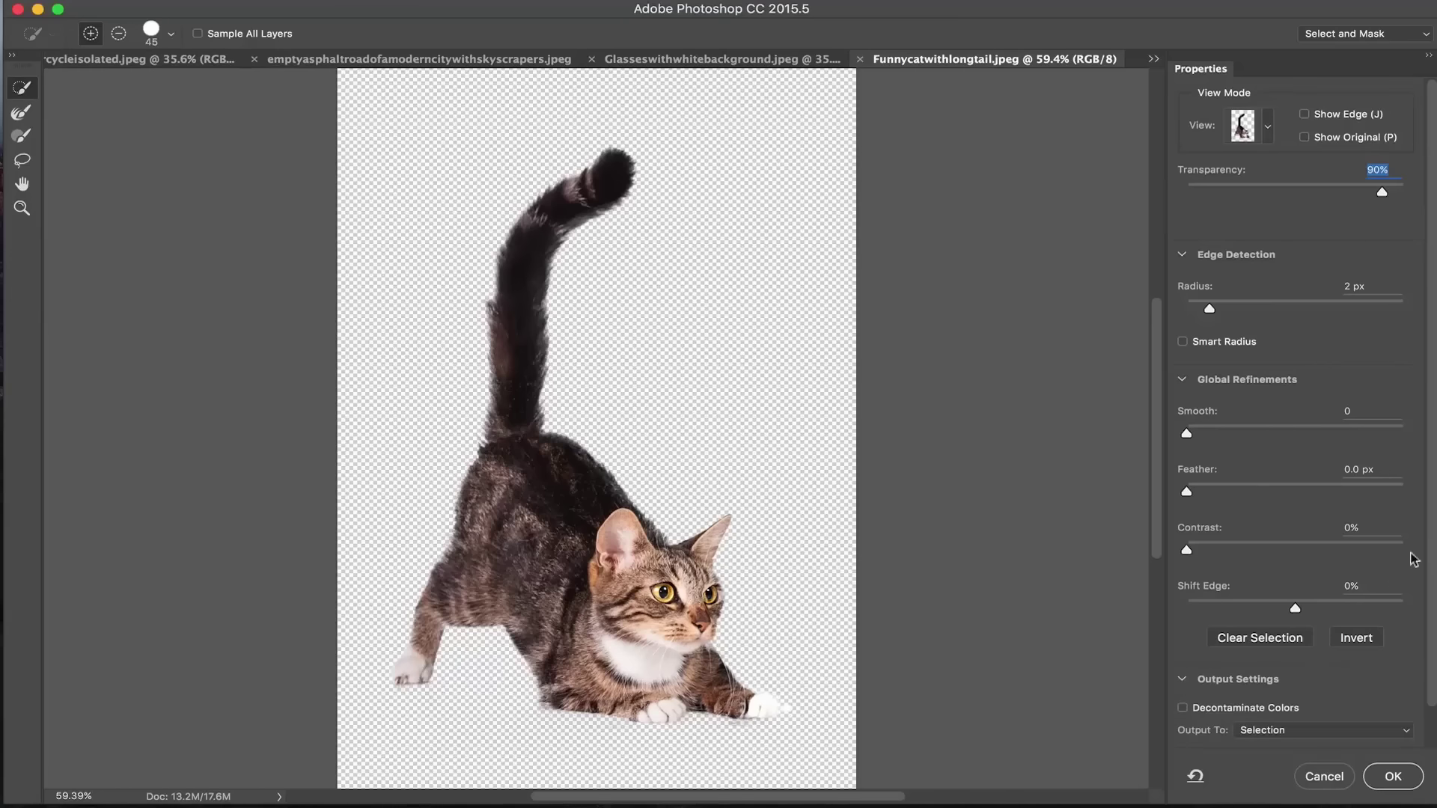
scroll(1412, 660, "down", 2)
left_click(1303, 689)
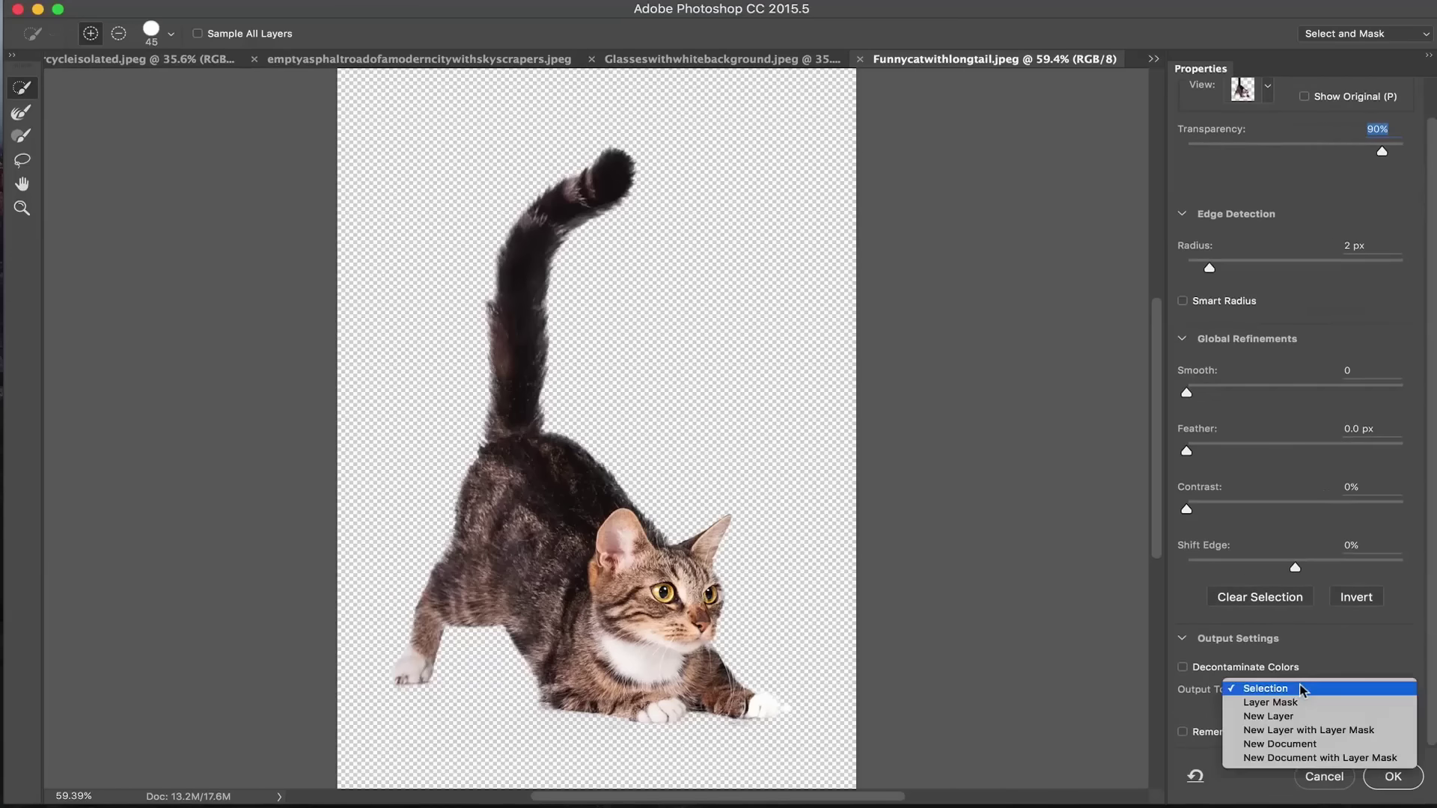
left_click(1304, 730)
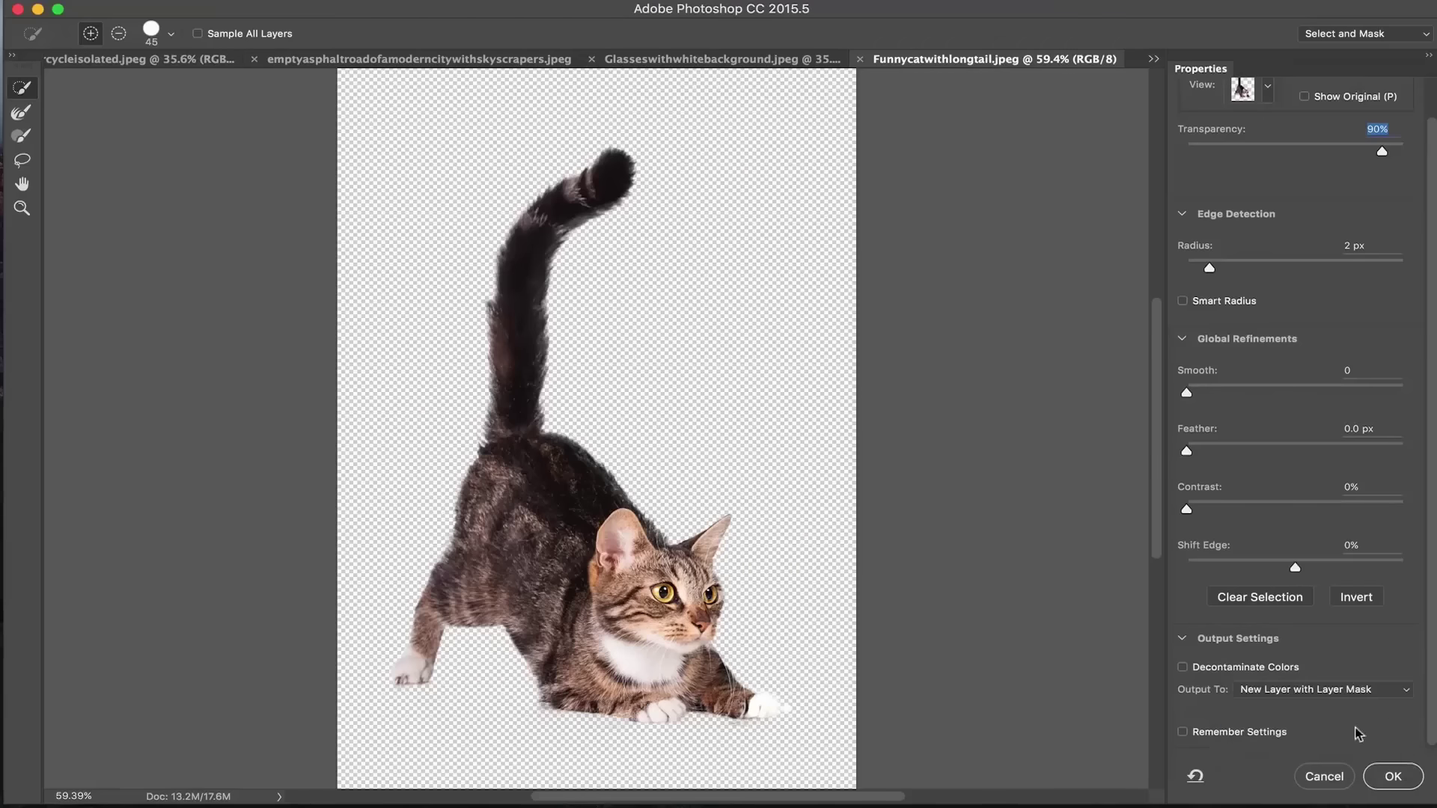
left_click(1398, 778)
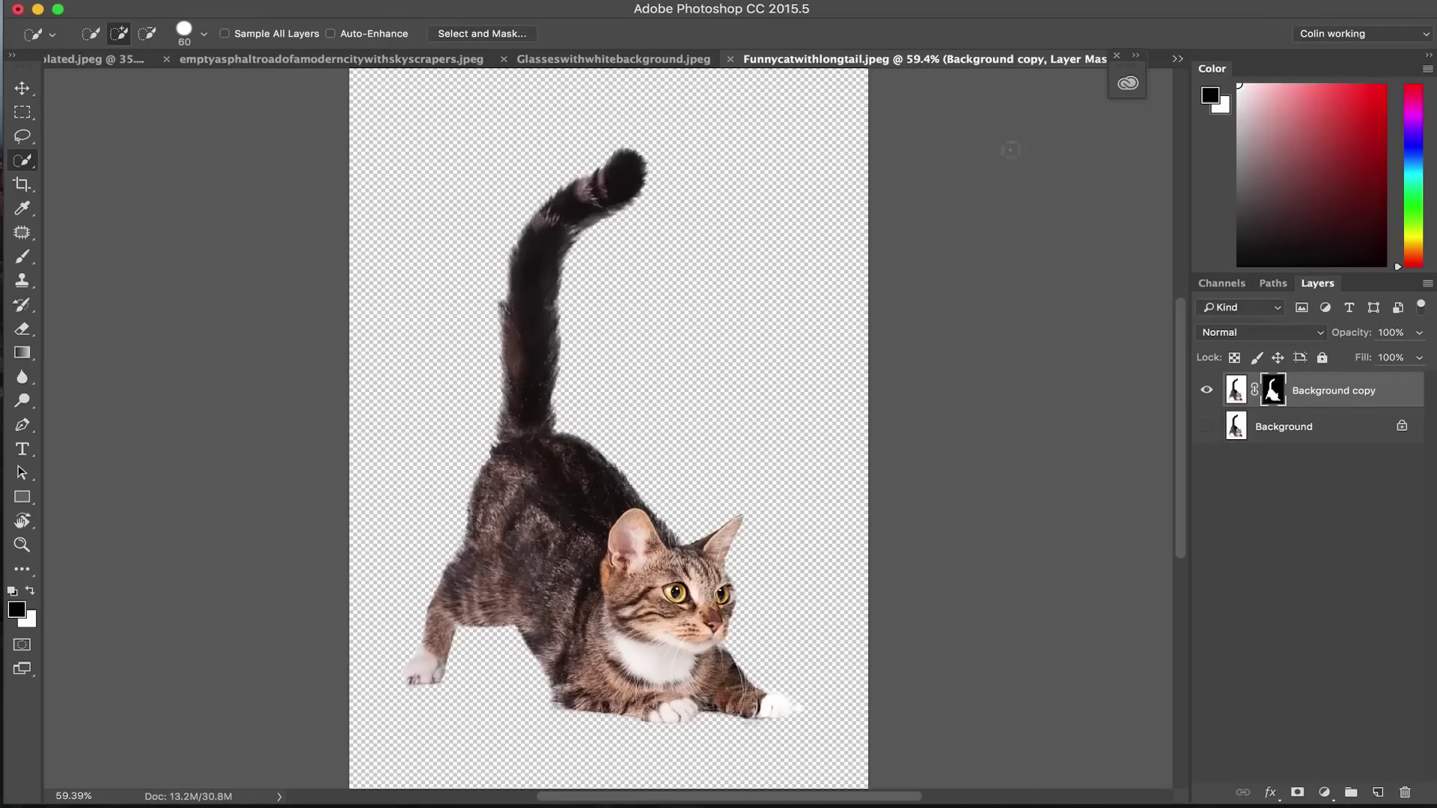
Step: Switch to motorcycleisolated.jpeg and select the whole motorcycle with the Quick Selection tool
left_click(629, 60)
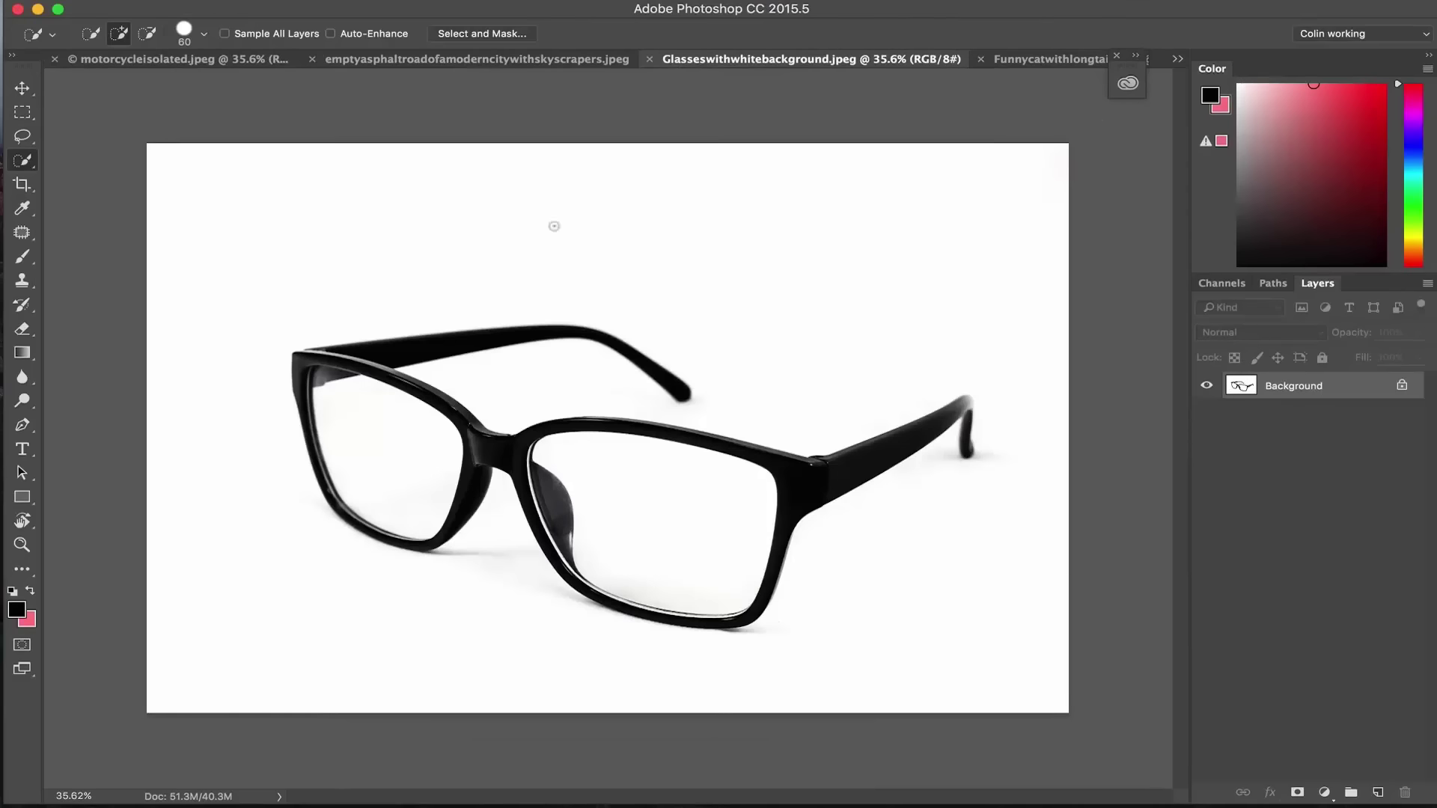
left_click(419, 59)
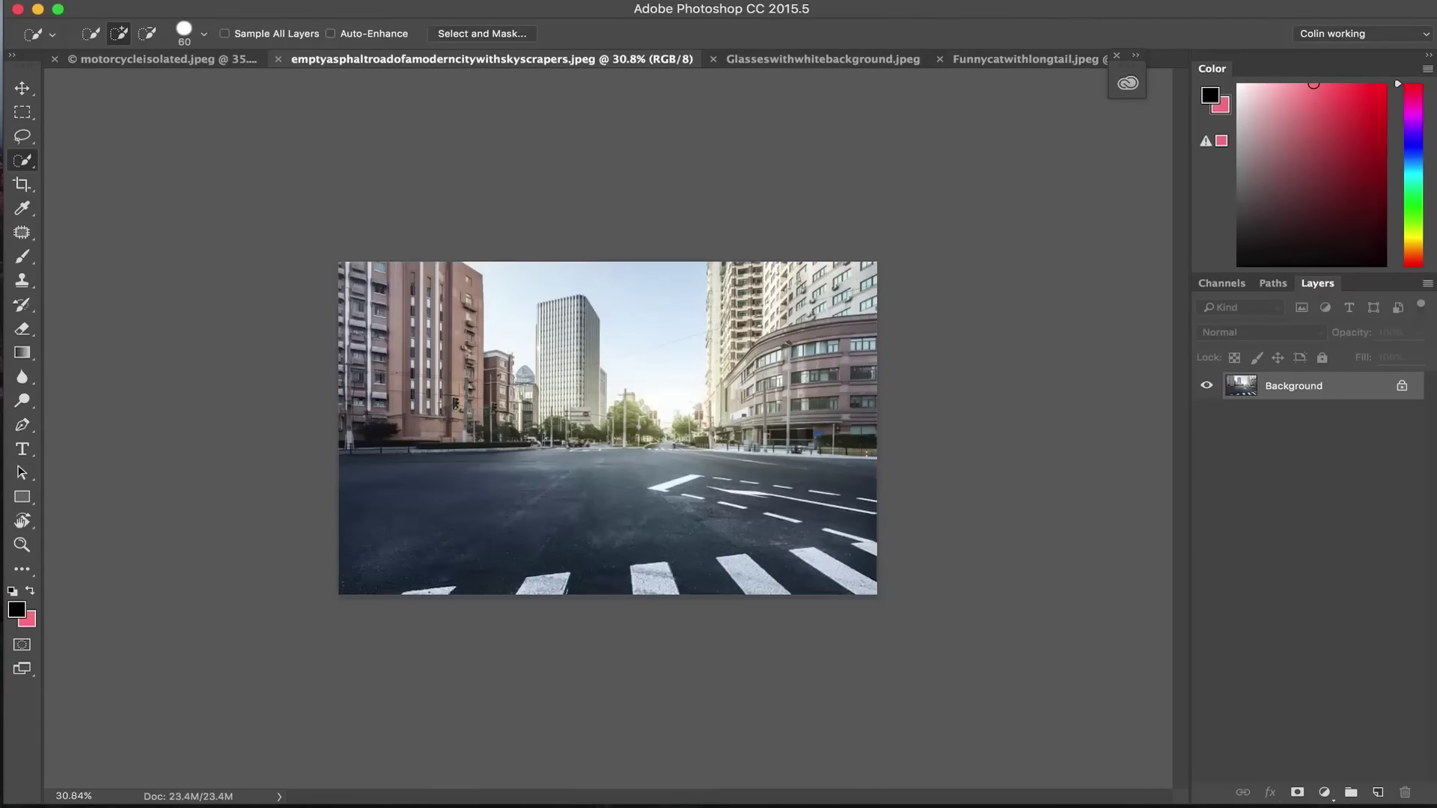
left_click(198, 59)
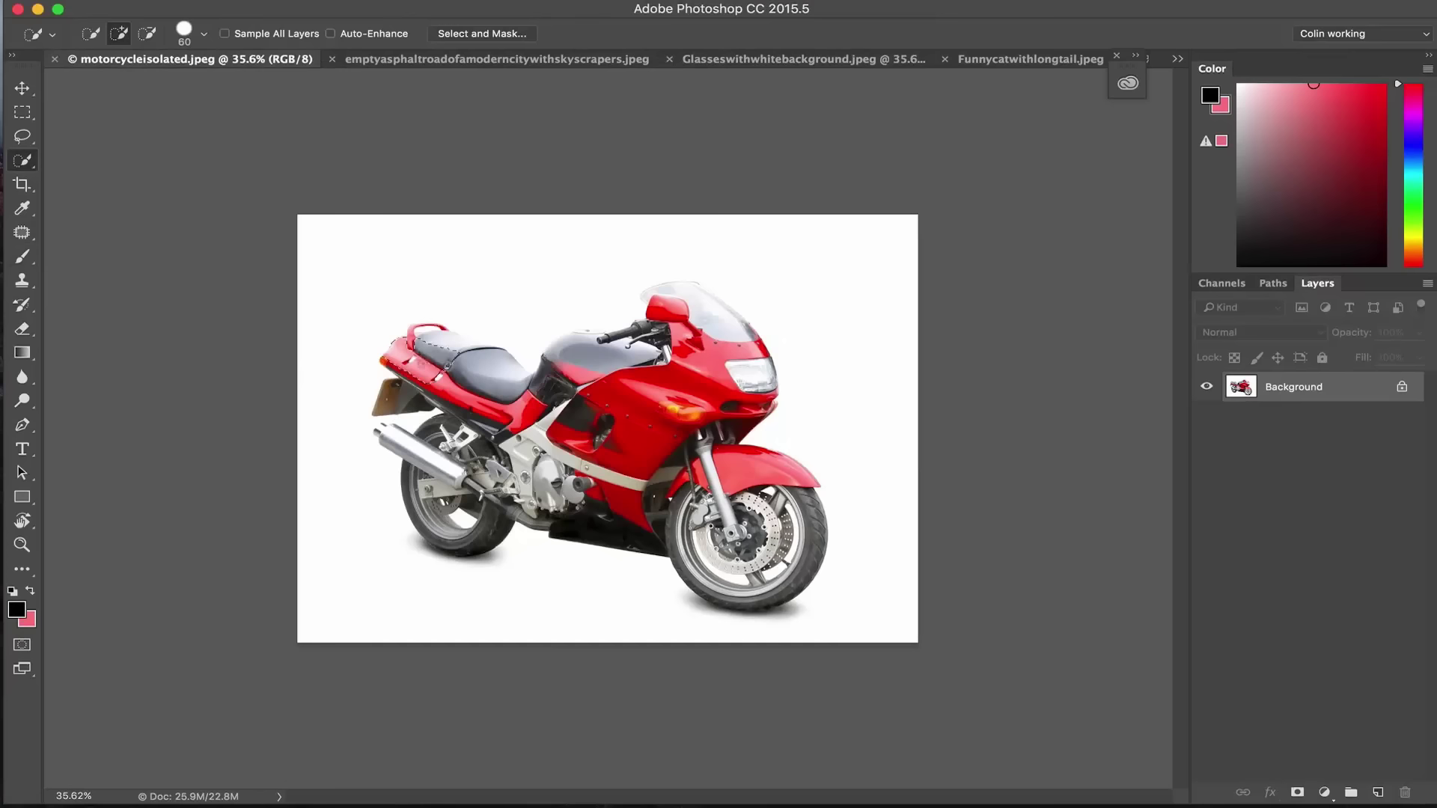
mouse_move(461, 348)
left_mouse_down()
mouse_move(521, 391)
mouse_move(595, 409)
left_mouse_up()
mouse_move(650, 353)
left_mouse_down()
mouse_move(554, 357)
mouse_move(678, 296)
mouse_move(655, 473)
mouse_move(772, 513)
mouse_move(797, 545)
mouse_move(711, 567)
mouse_move(389, 430)
mouse_move(429, 475)
mouse_move(449, 554)
left_mouse_up()
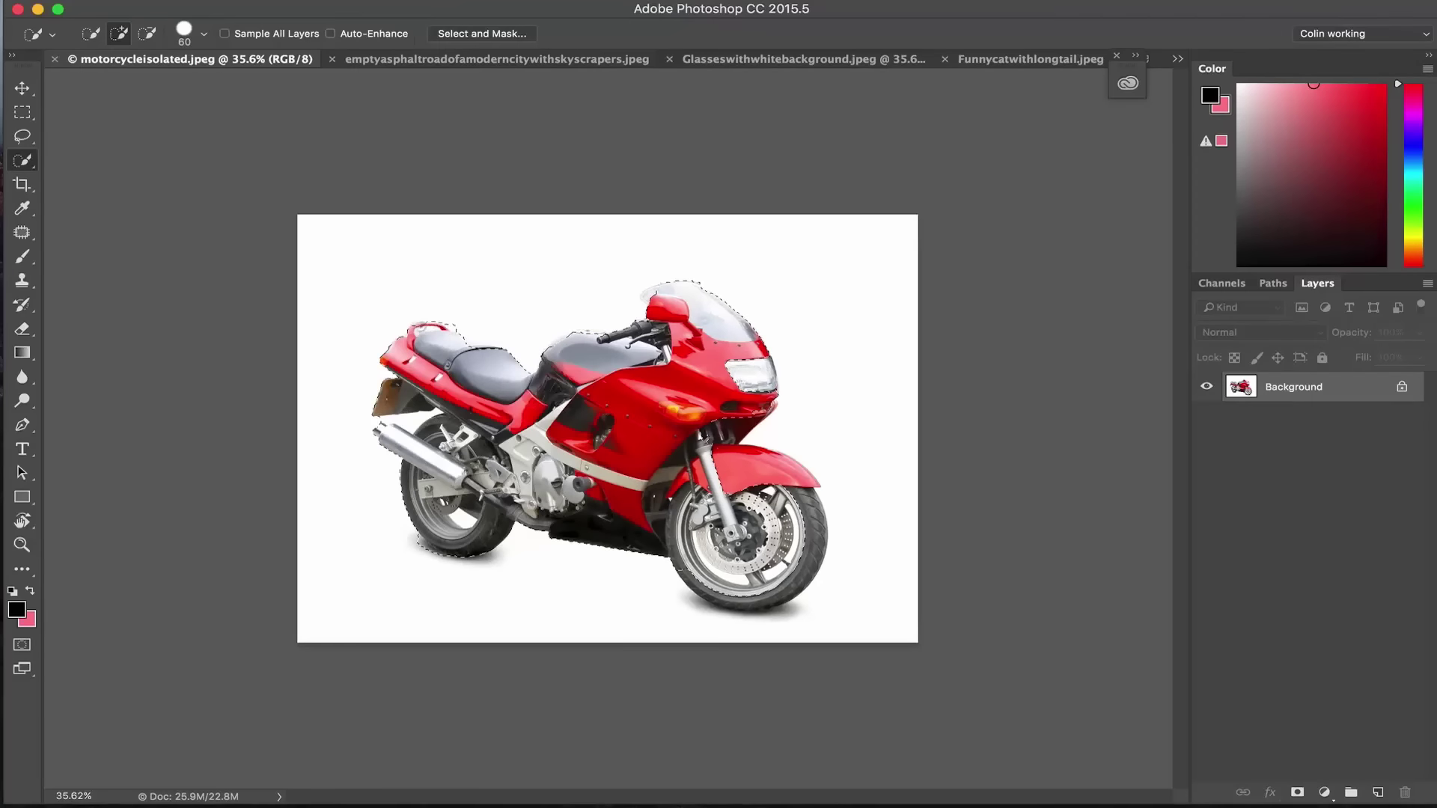
Step: Reduce the Quick Selection brush to 25 and subtract the background gaps above the exhaust and inside the wheels from the motorcycle selection
key("alt")
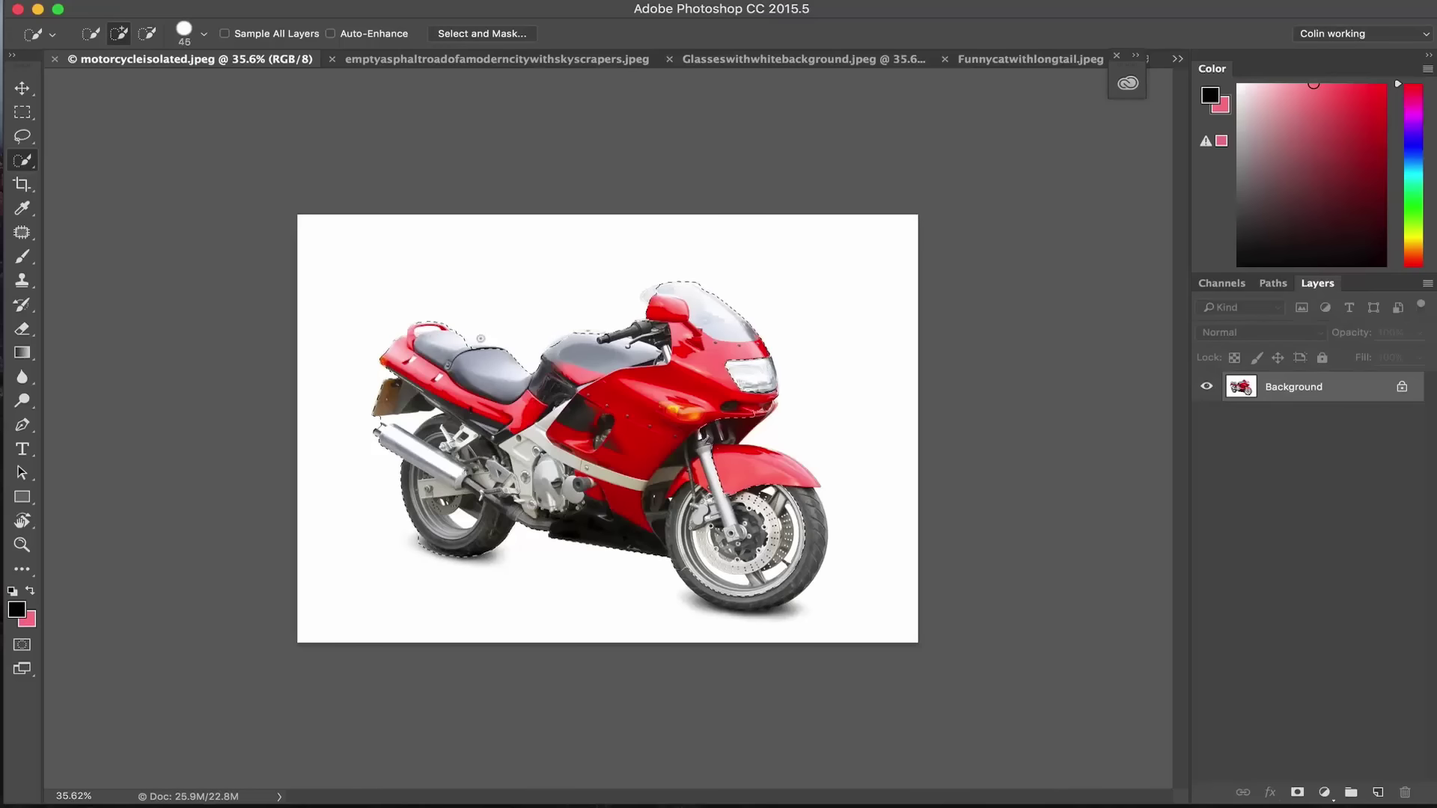
key("bracketleft")
key("bracketleft")
key("bracketleft")
key("bracketleft")
key("alt")
key("alt")
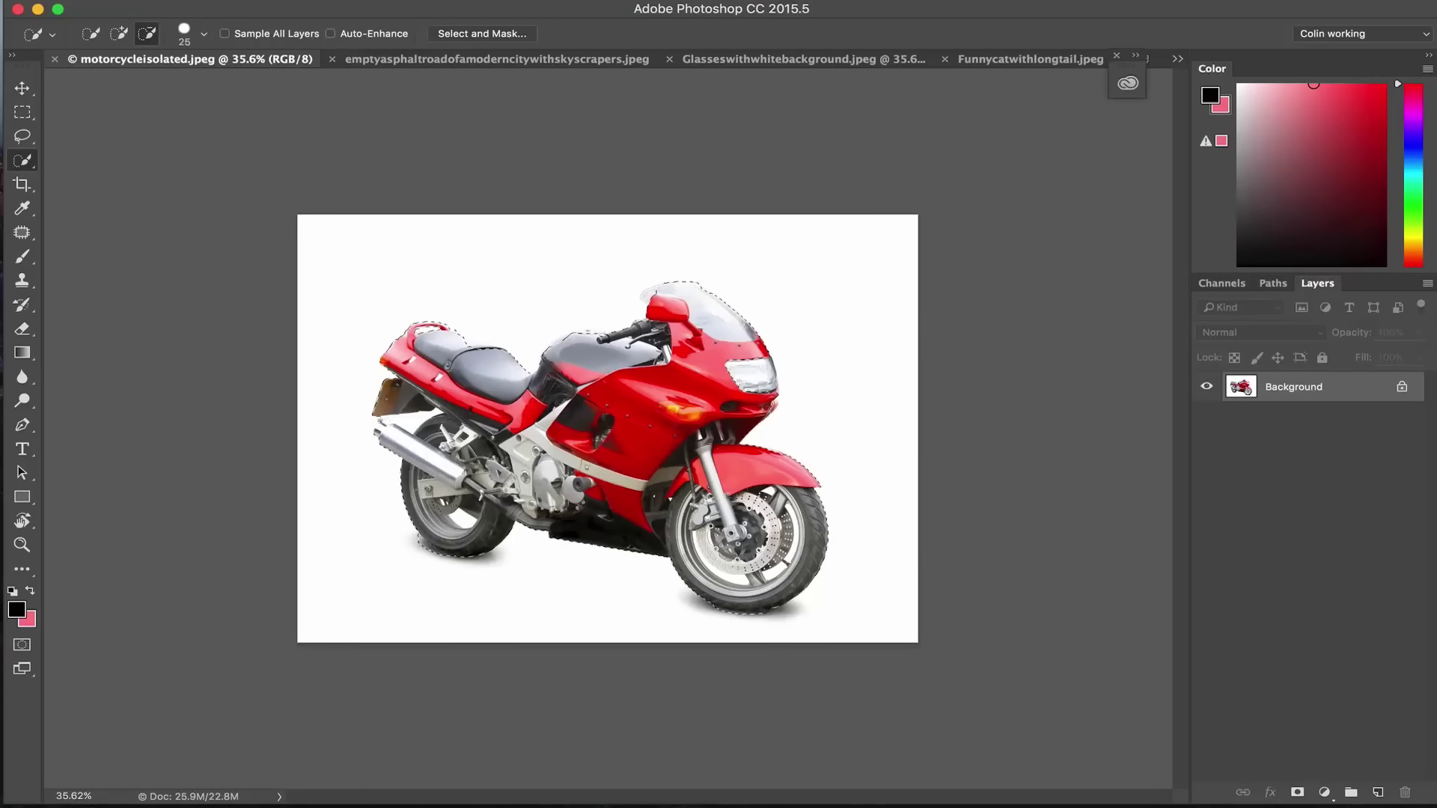
mouse_move(383, 421)
left_mouse_down()
mouse_move(423, 421)
mouse_move(406, 425)
left_mouse_up()
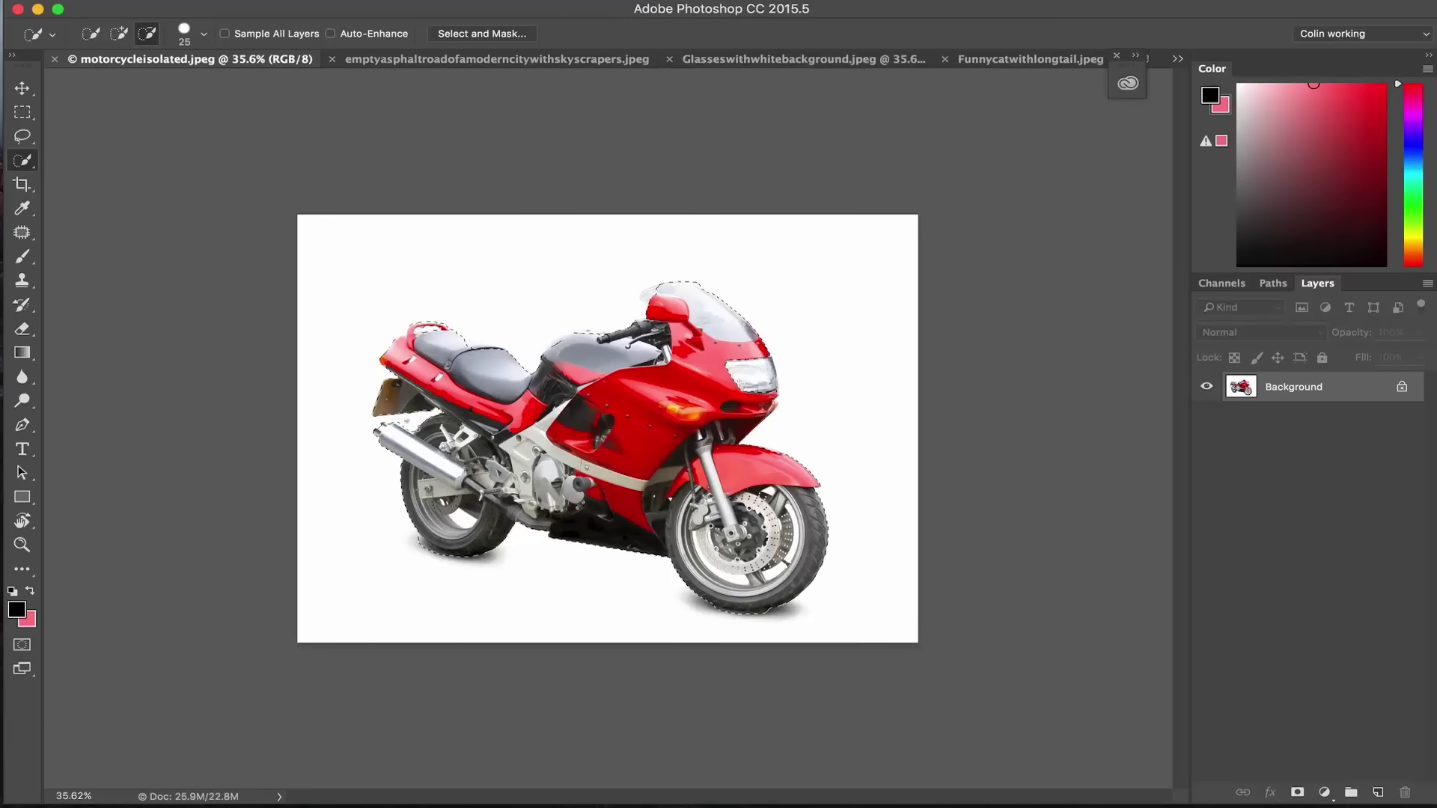
key("alt")
key("alt")
key("alt")
Step: Show the motorcycle selection as a Quick Mask and set up a hard-edged brush at size 35 for touching it up
key("q")
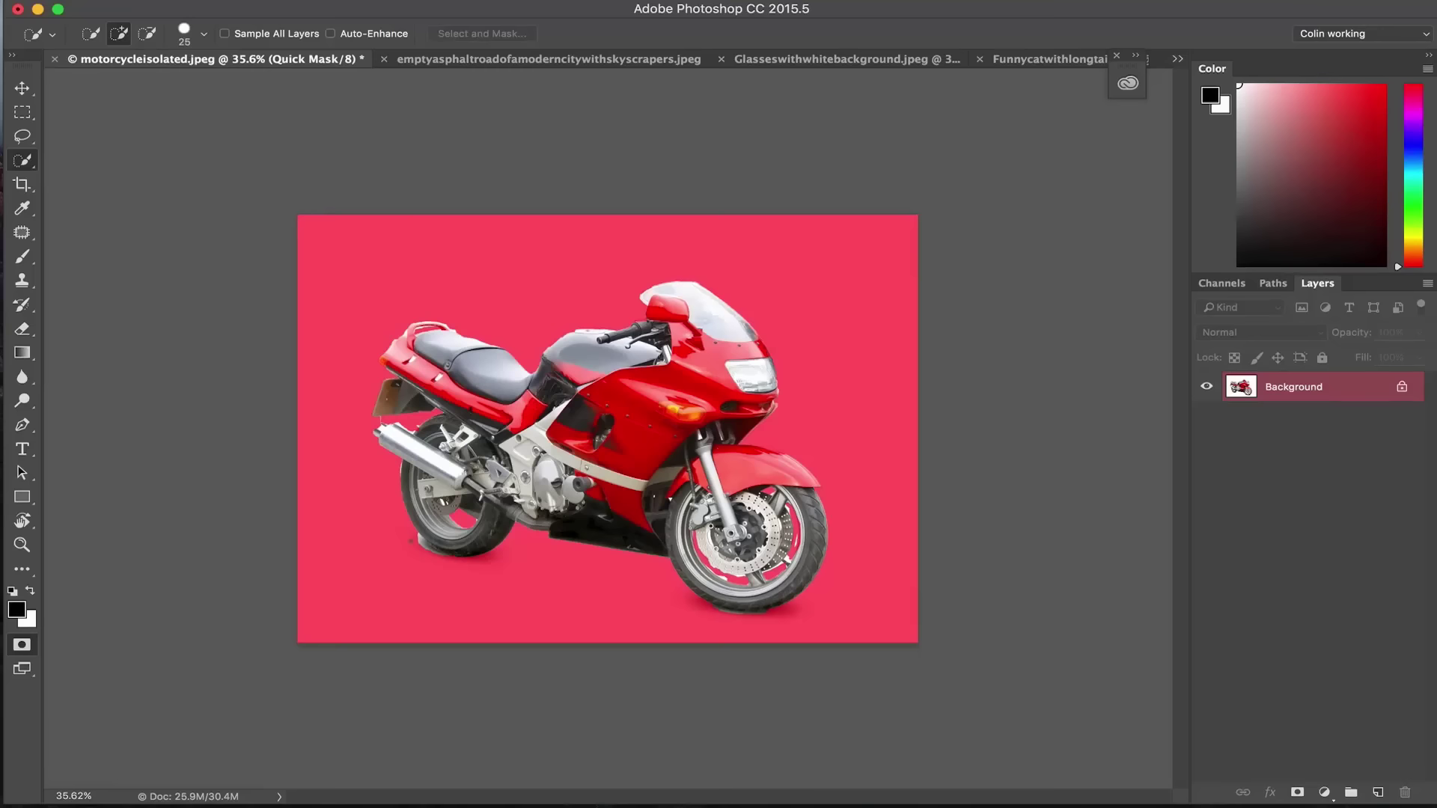
key("b")
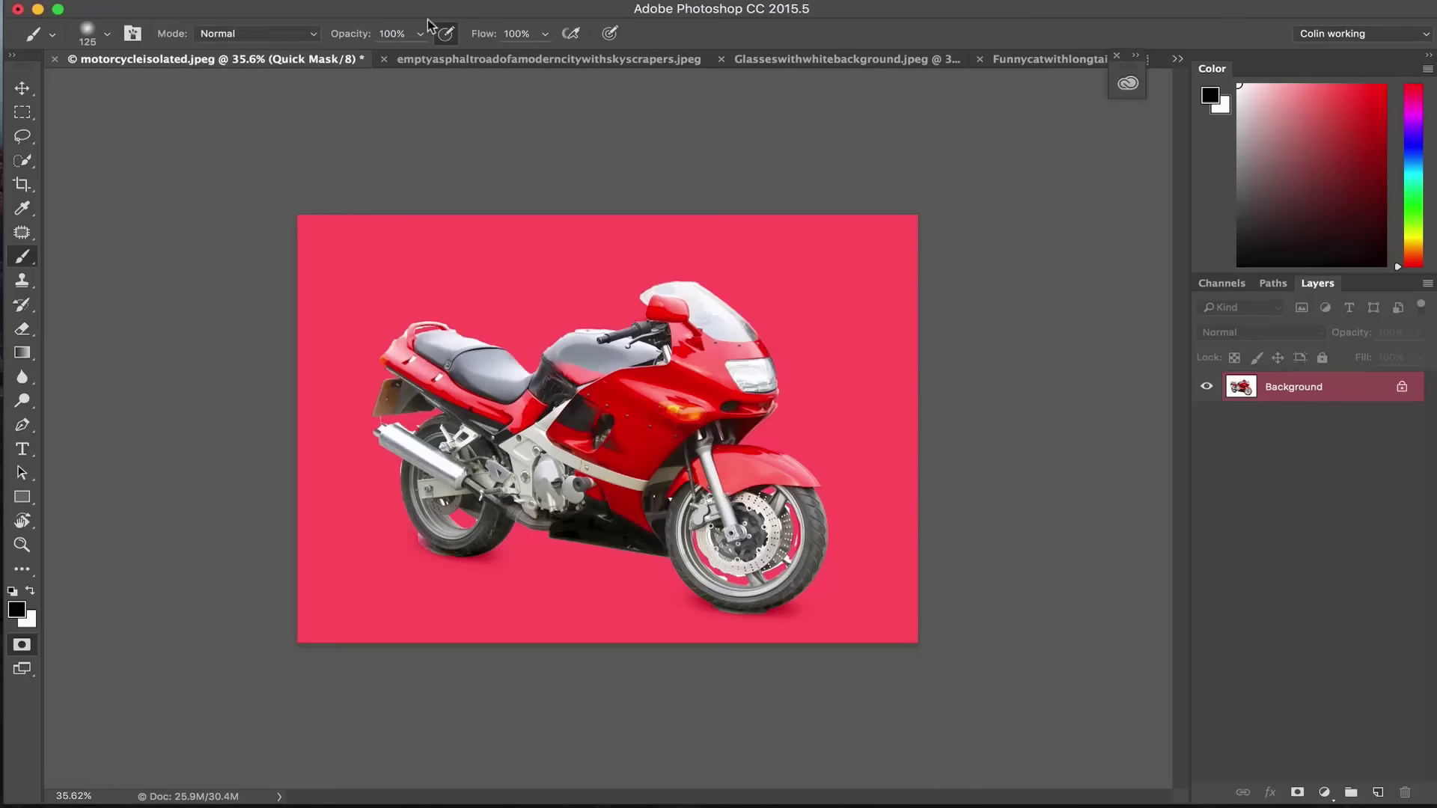
left_click(108, 34)
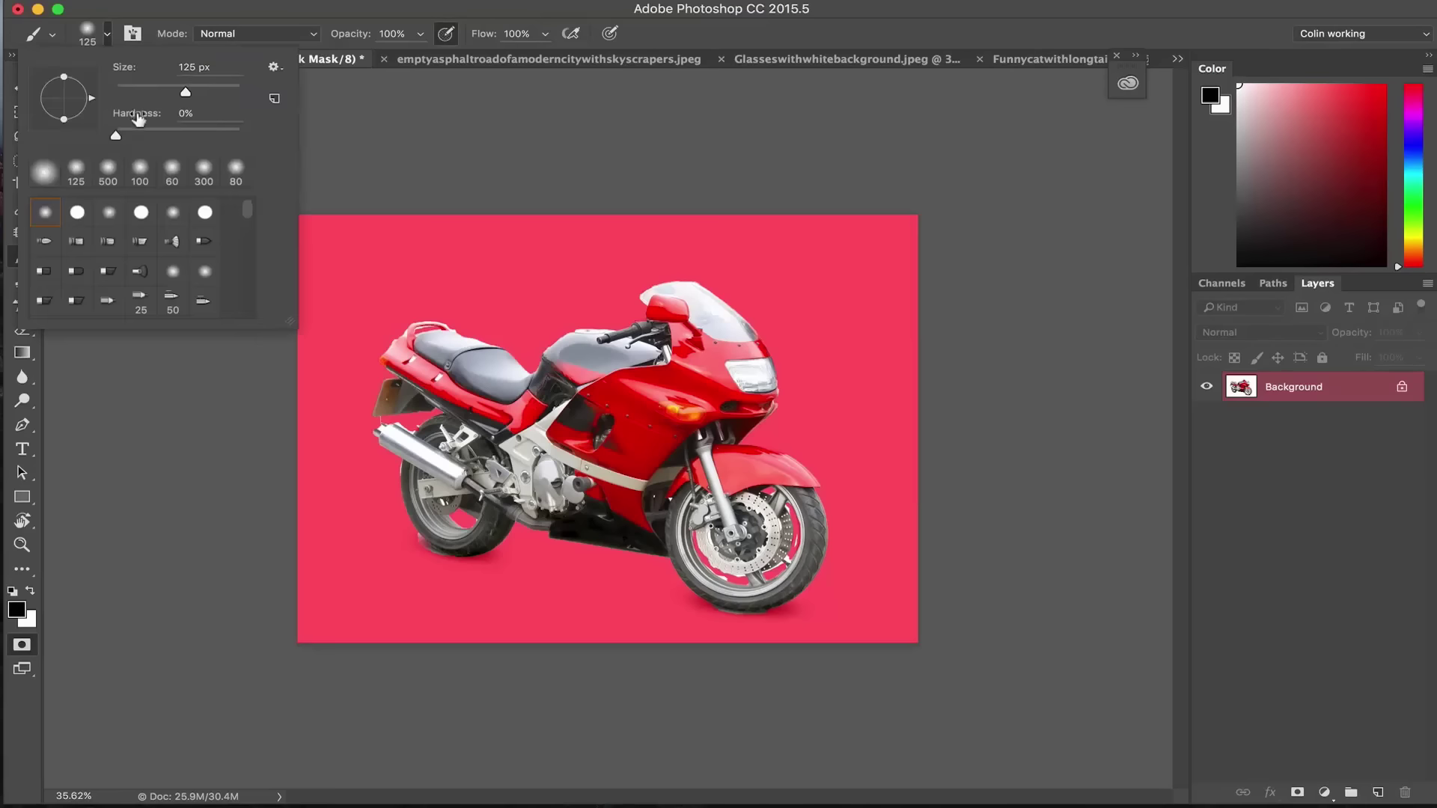
left_click_drag(130, 135, 244, 135)
key("Return")
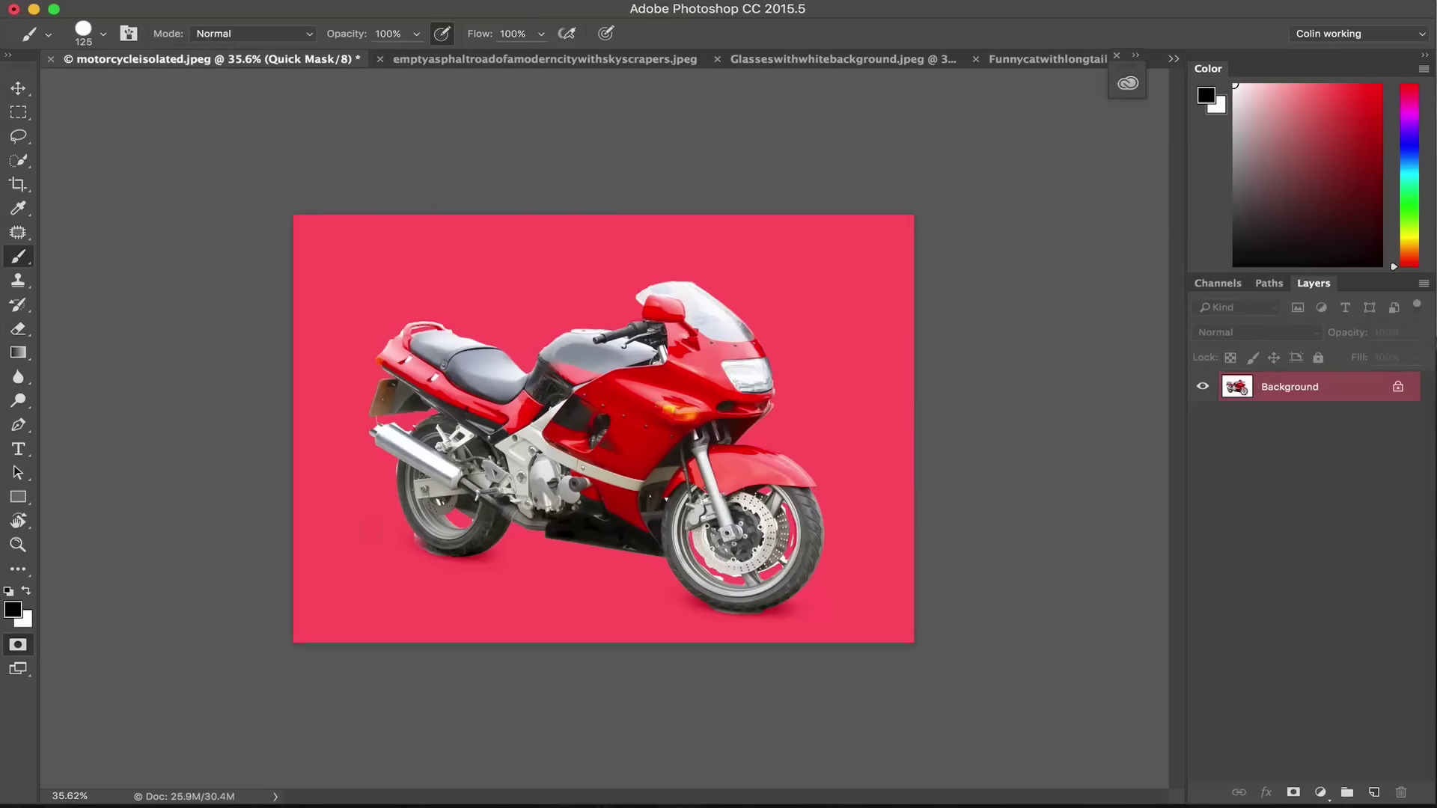
key("bracketleft")
key("bracketleft")
key("bracketleft")
key("bracketleft")
key("bracketleft")
key("bracketleft")
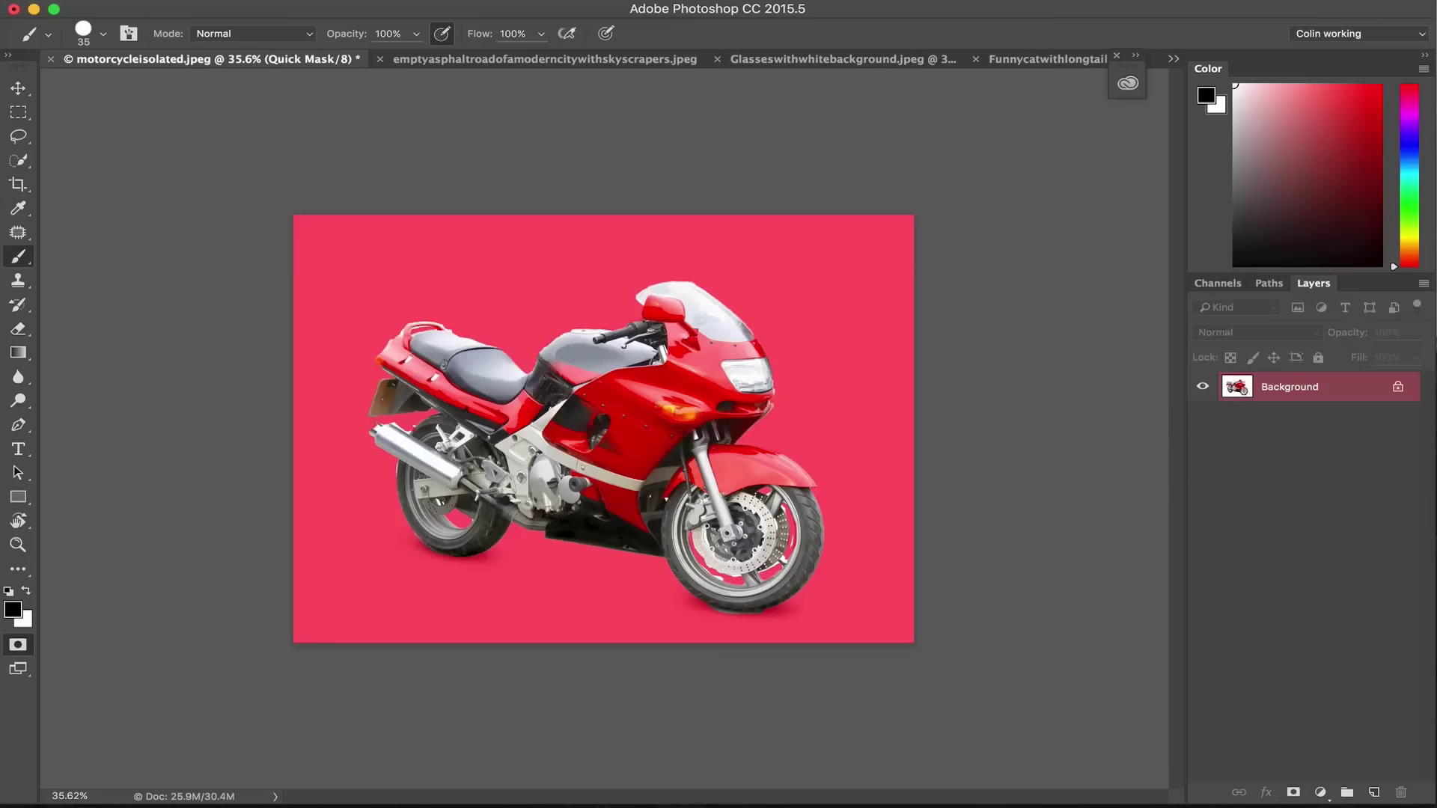
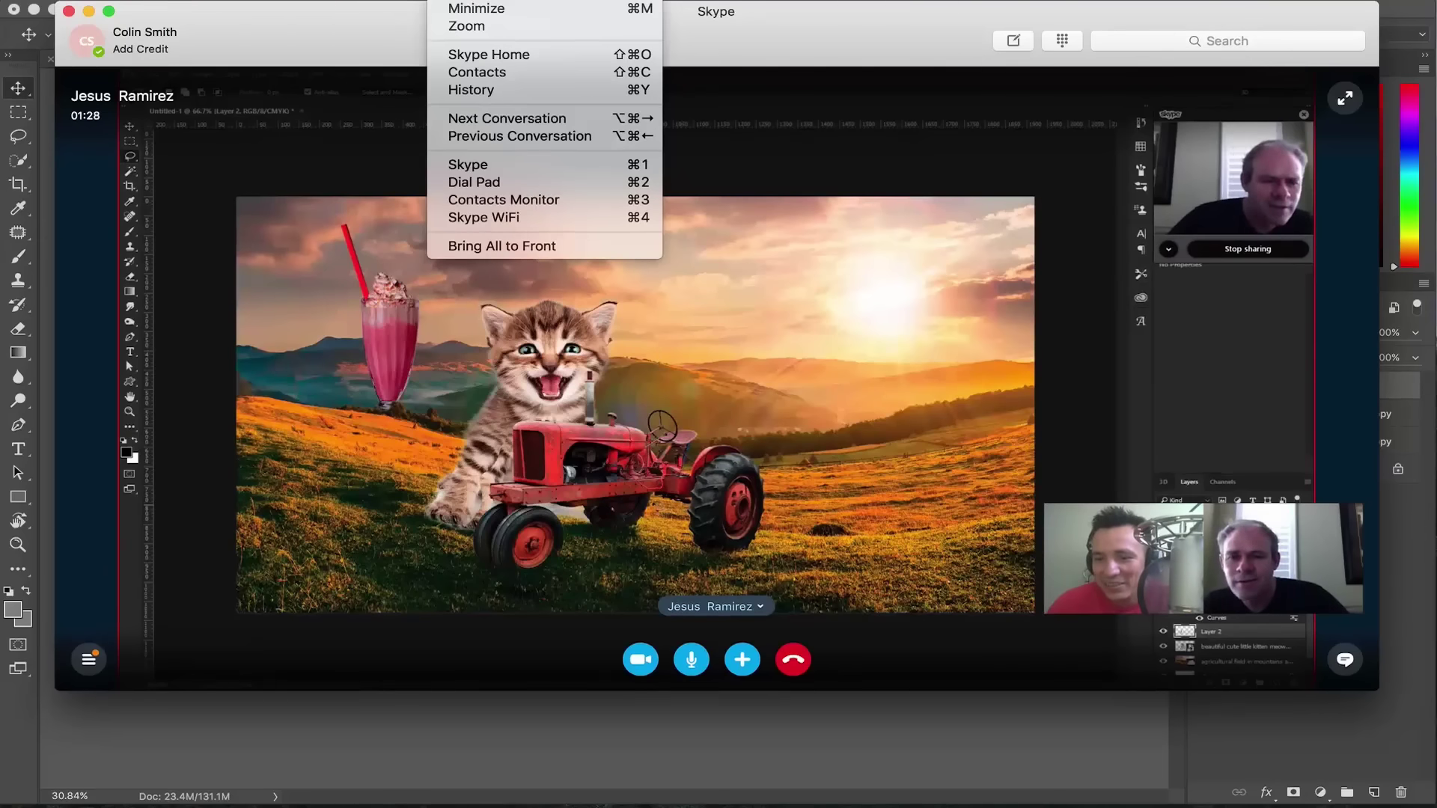
Step: Share the entire screen with the other participant in the Skype call
mouse_move(344, 1)
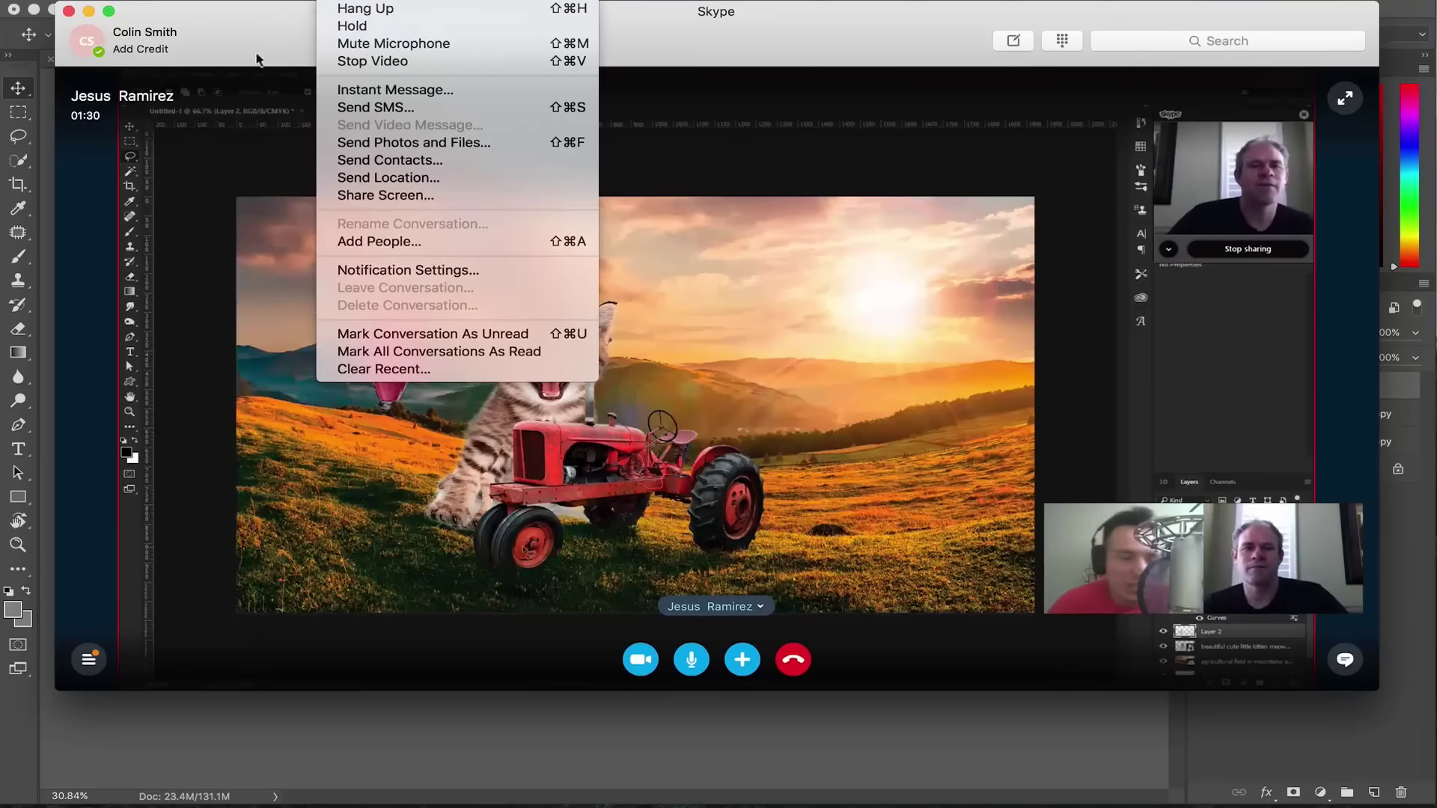
left_click(306, 631)
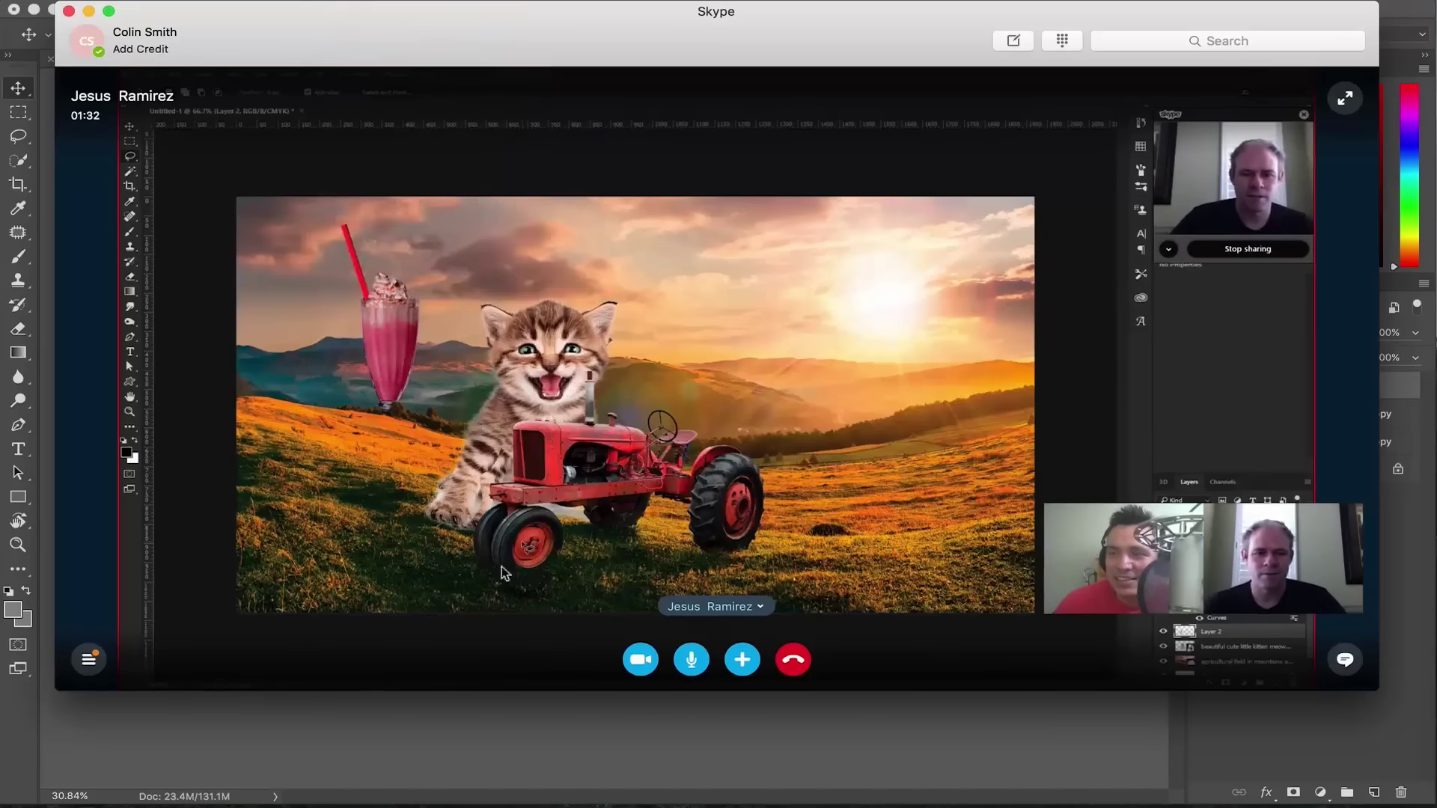
left_click(741, 659)
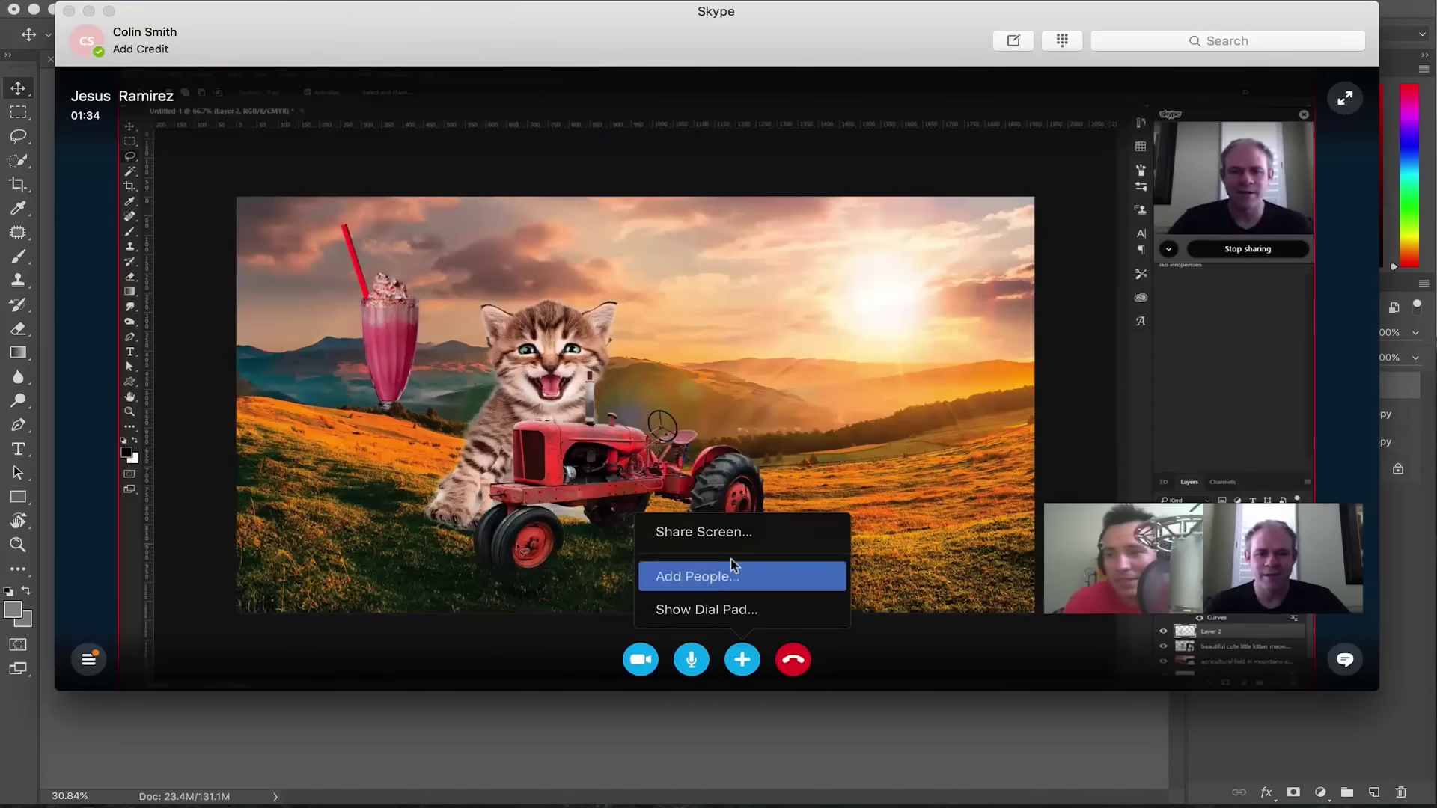
left_click(738, 531)
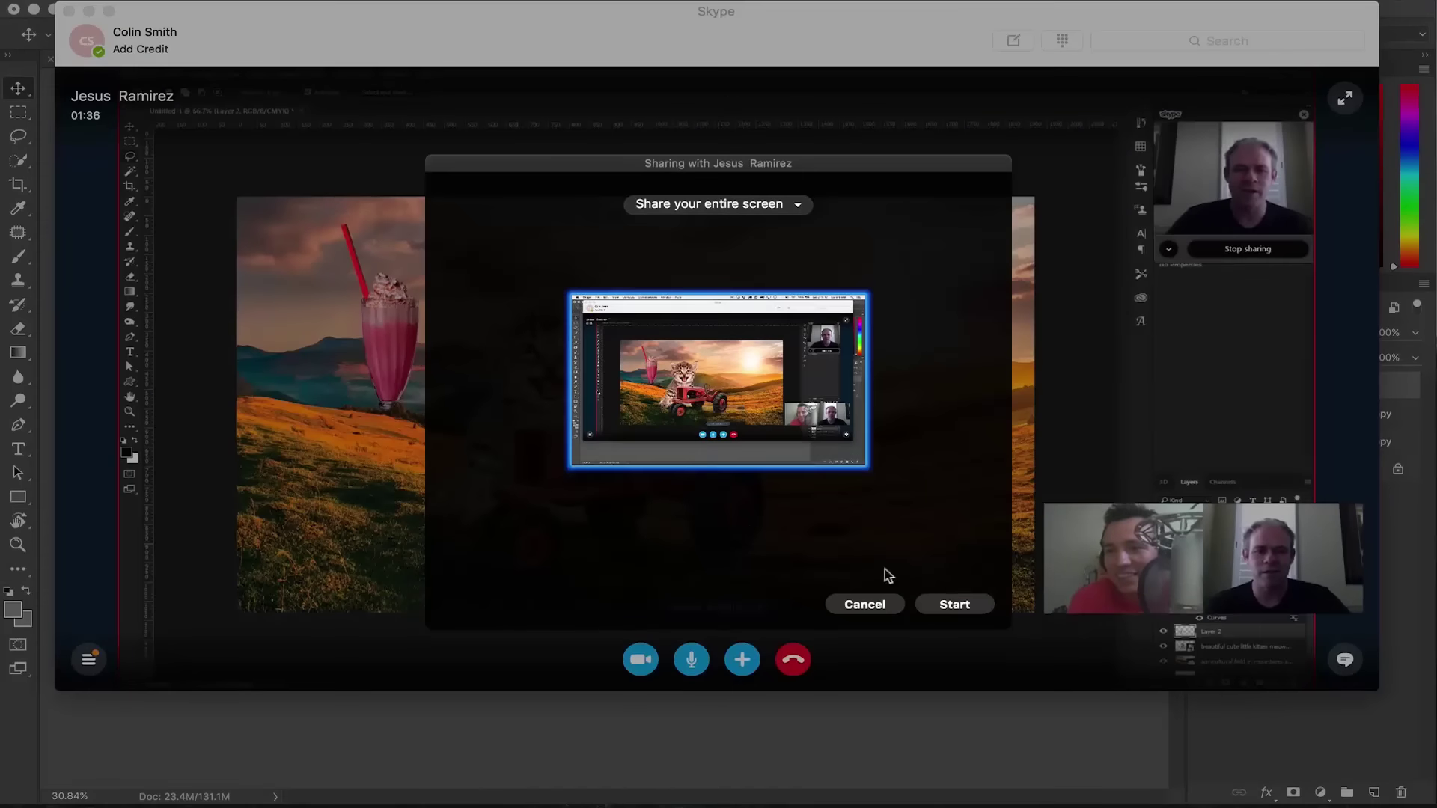
left_click(955, 604)
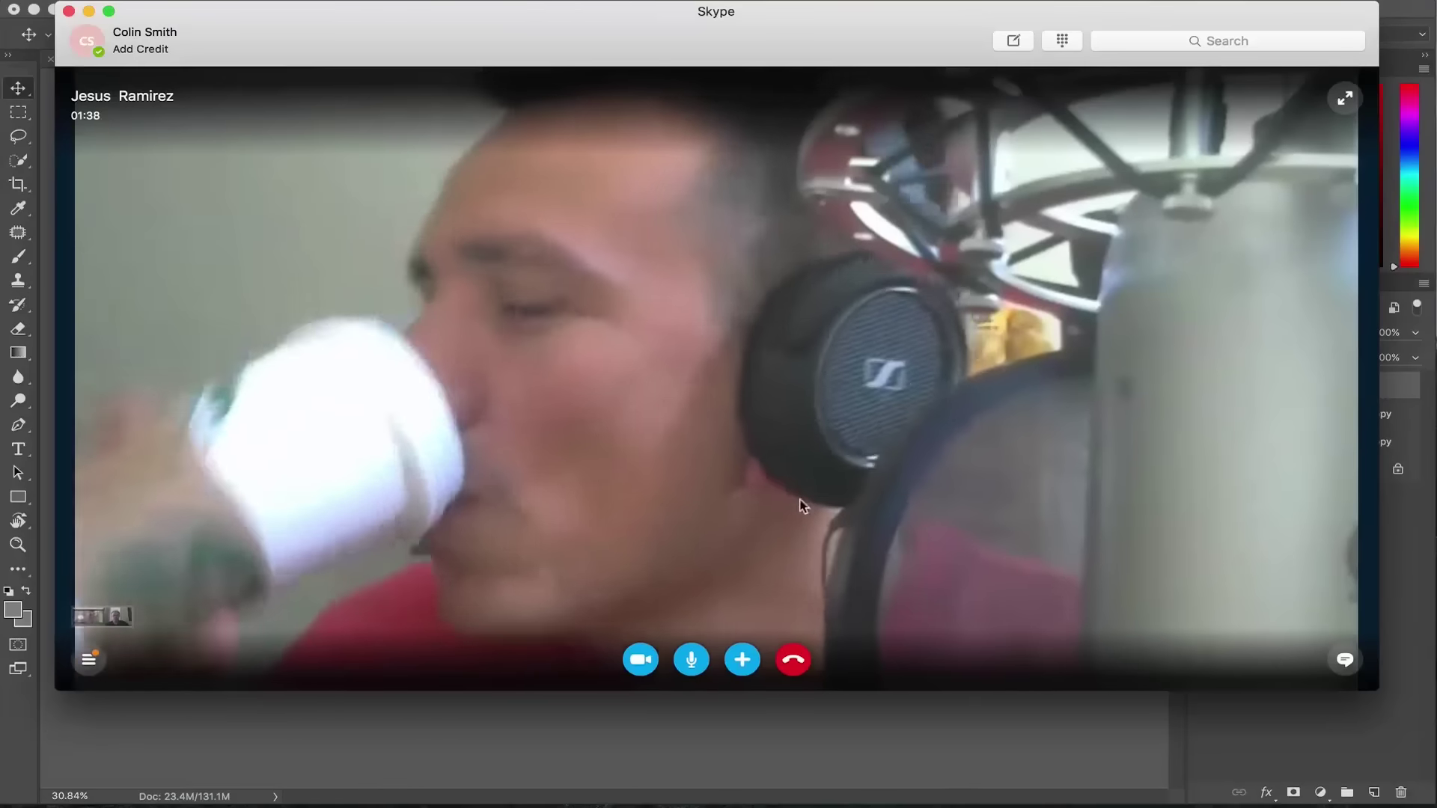
Step: Switch back to Photoshop and fit the whole street composite in the window
left_click(723, 728)
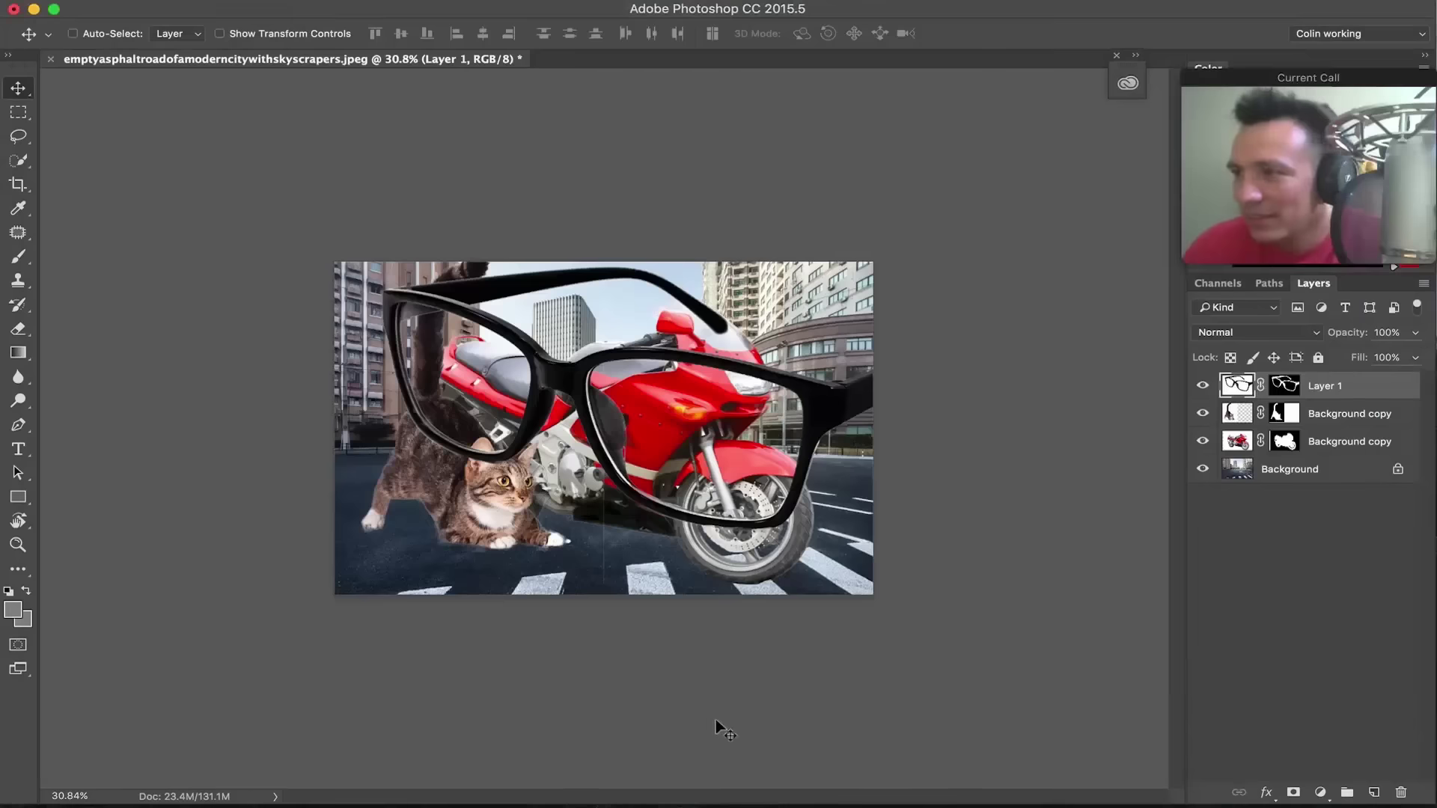
key("super+0")
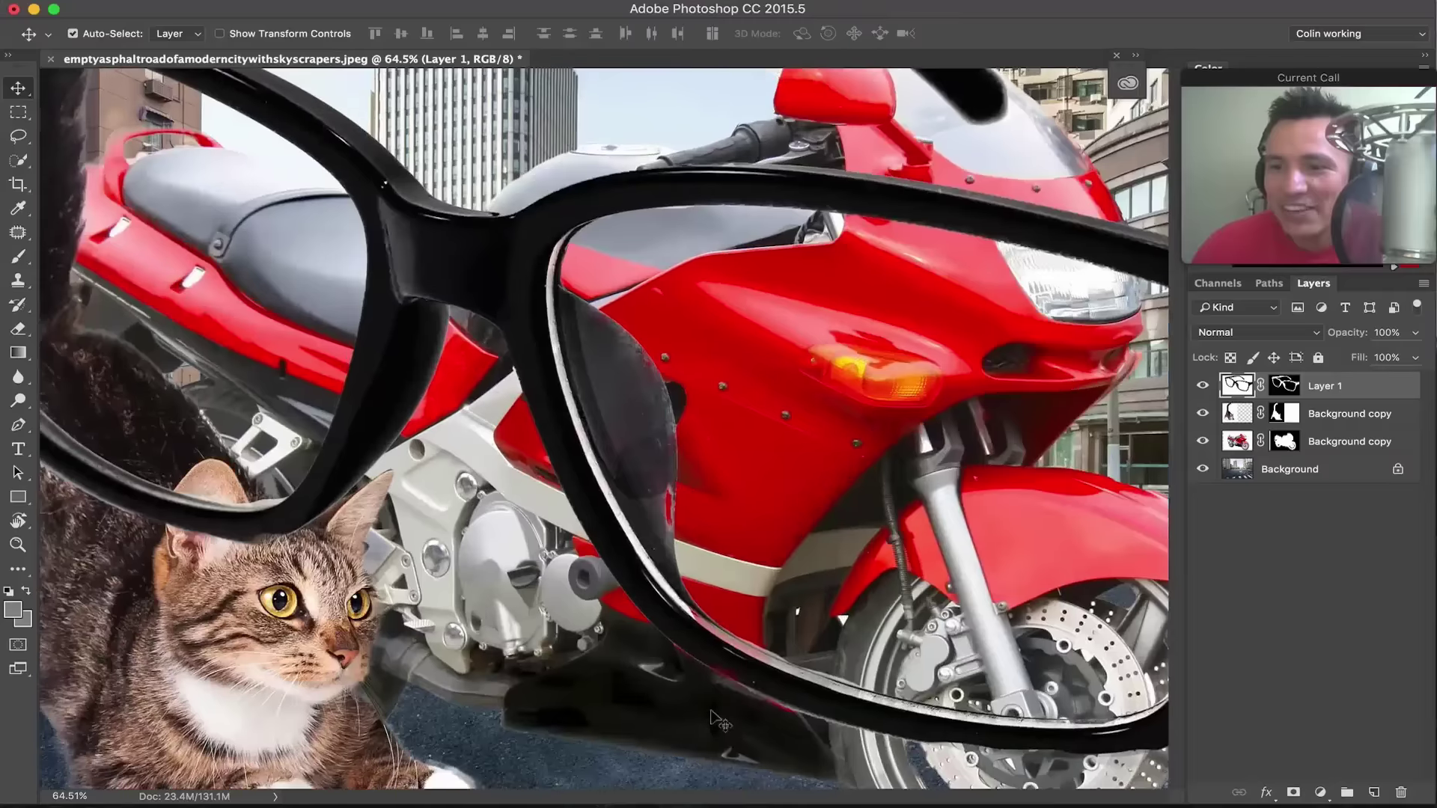
key("super+1")
key("super+0")
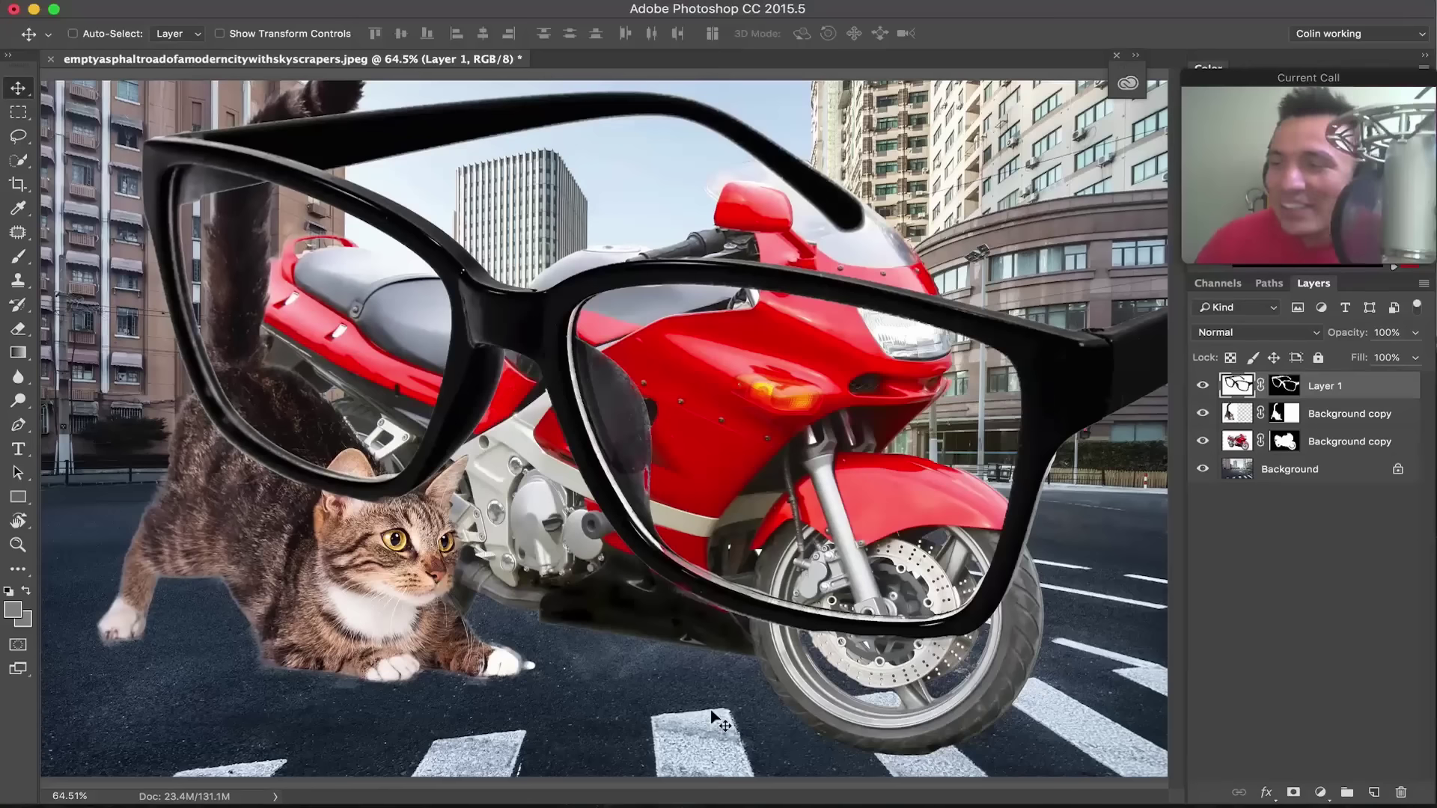
Step: Switch to Skype and shift its call window slightly
key("super+Tab")
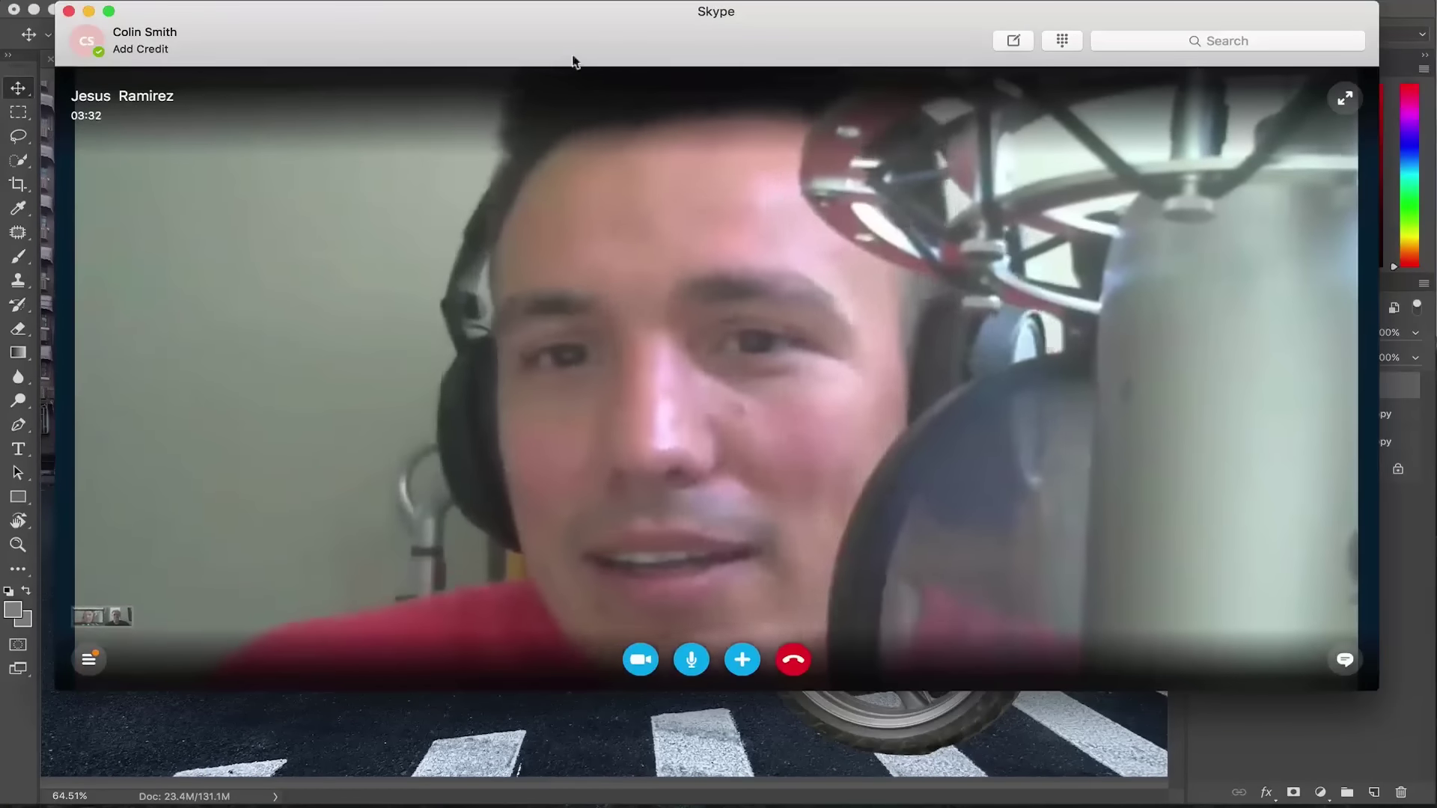
mouse_move(572, 40)
left_mouse_down()
mouse_move(560, 36)
mouse_move(562, 57)
left_mouse_up()
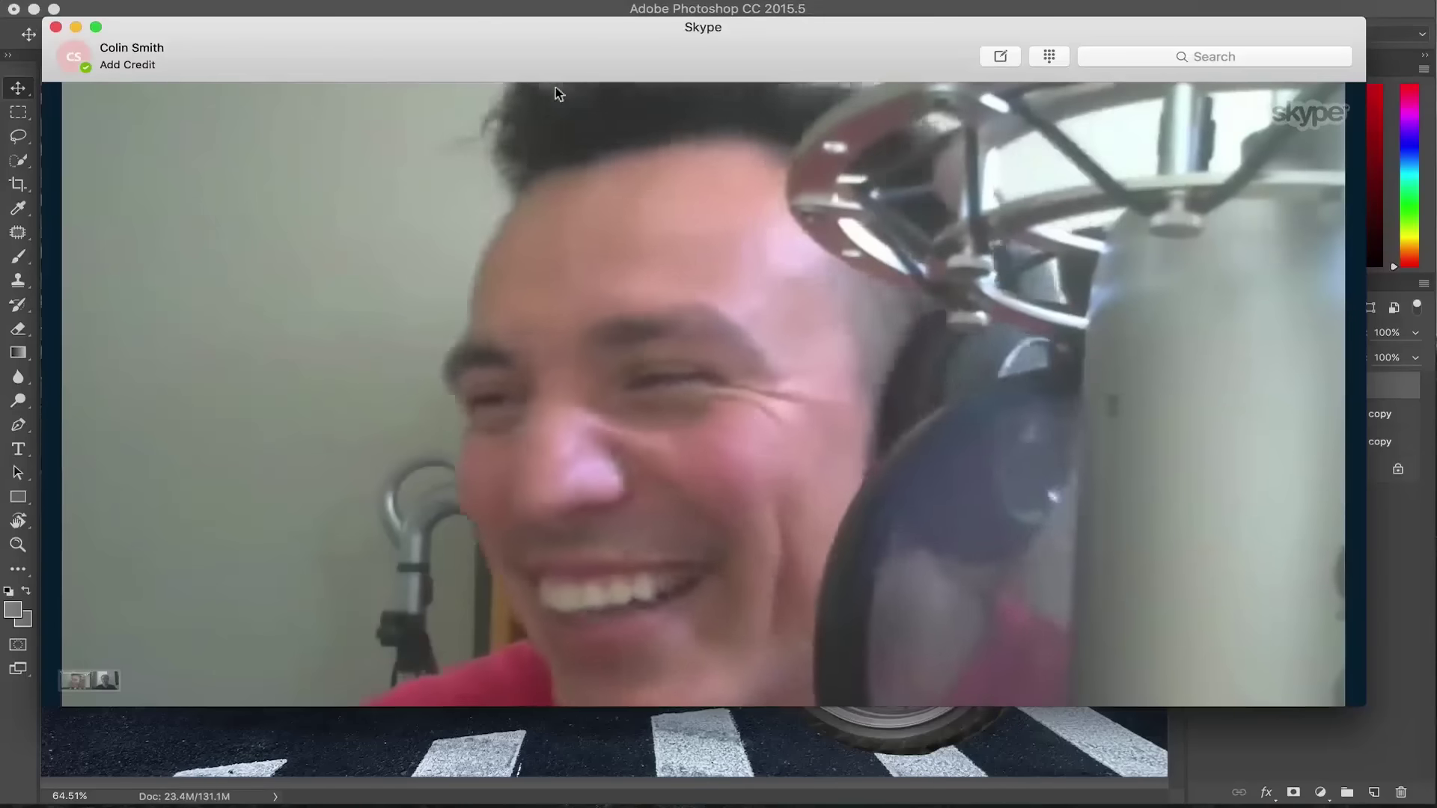
mouse_move(430, 380)
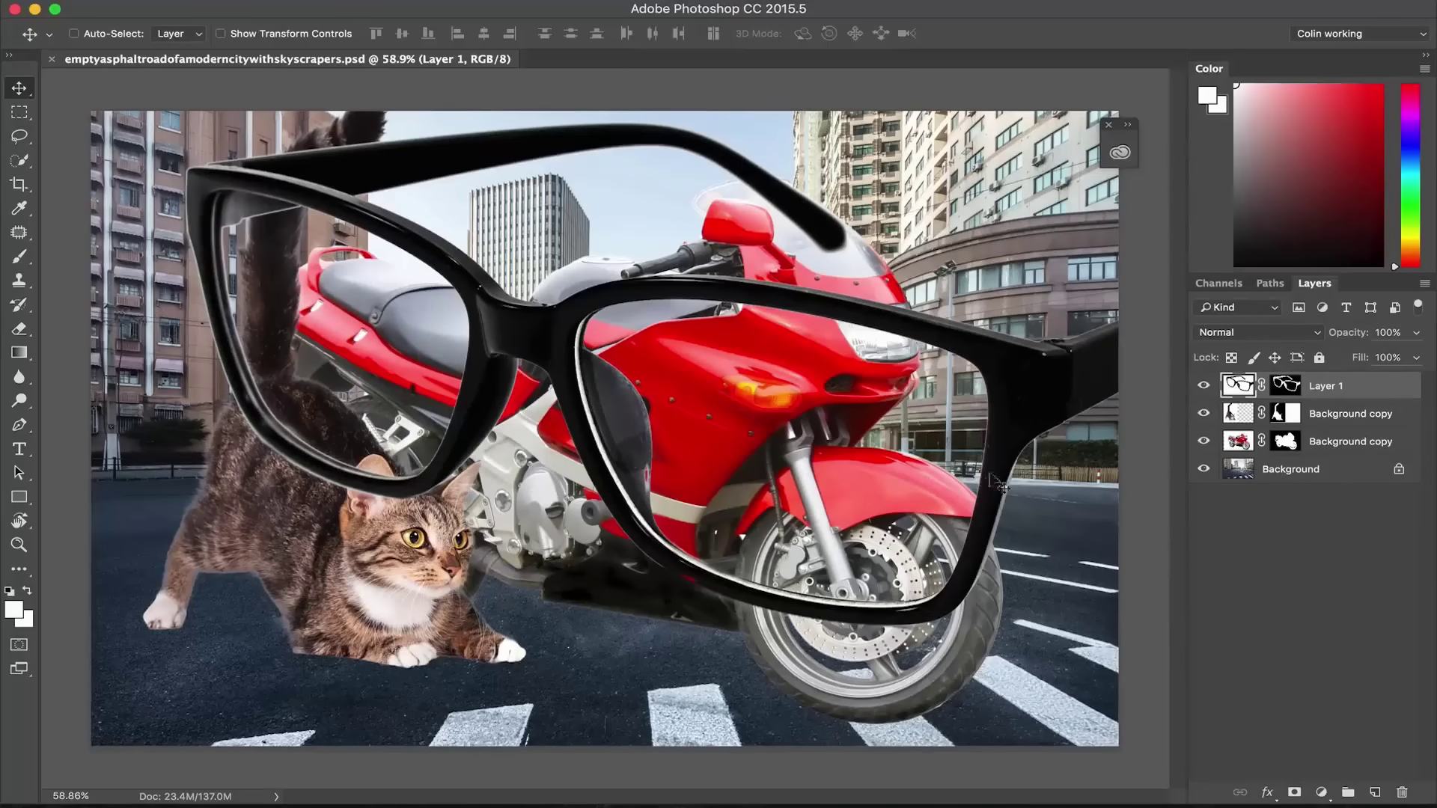
Step: Hide the eyeglasses and cat layers and make the motorcycle layer active
left_click(1203, 386)
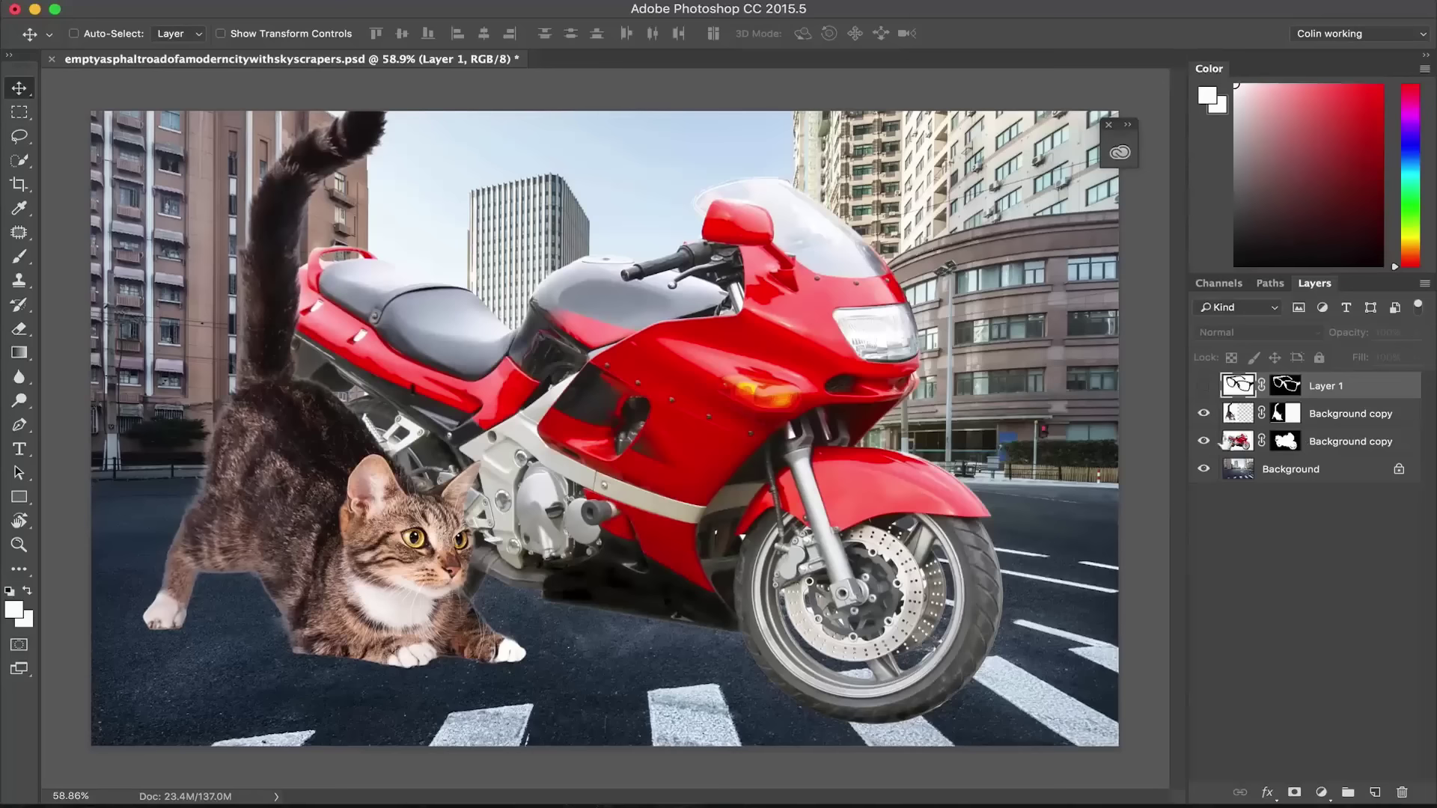
left_click(1237, 441)
left_click(1202, 414)
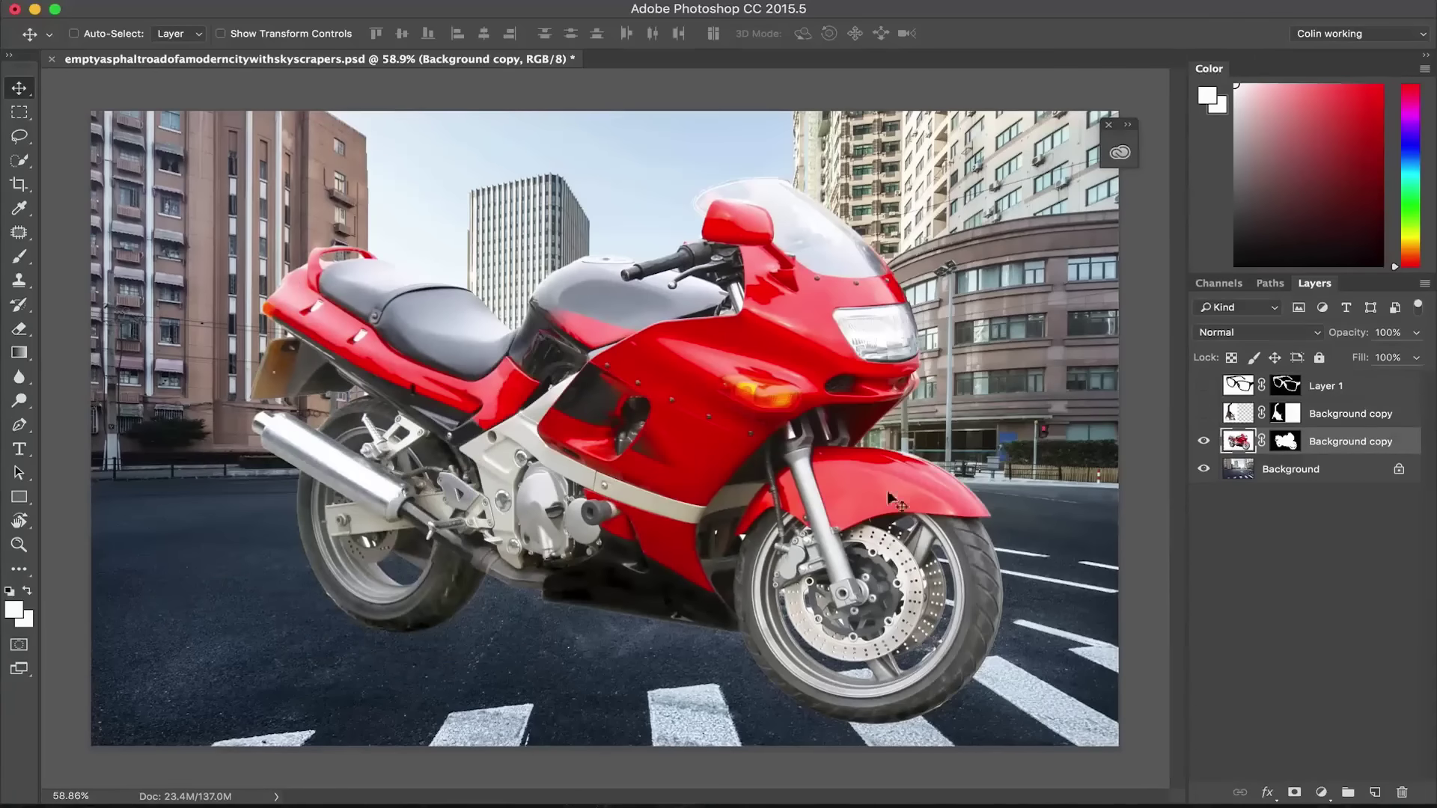
Step: Scale the motorcycle to about 65%, rotate it about 20° counterclockwise and place it in the middle of the street
key("ctrl+t")
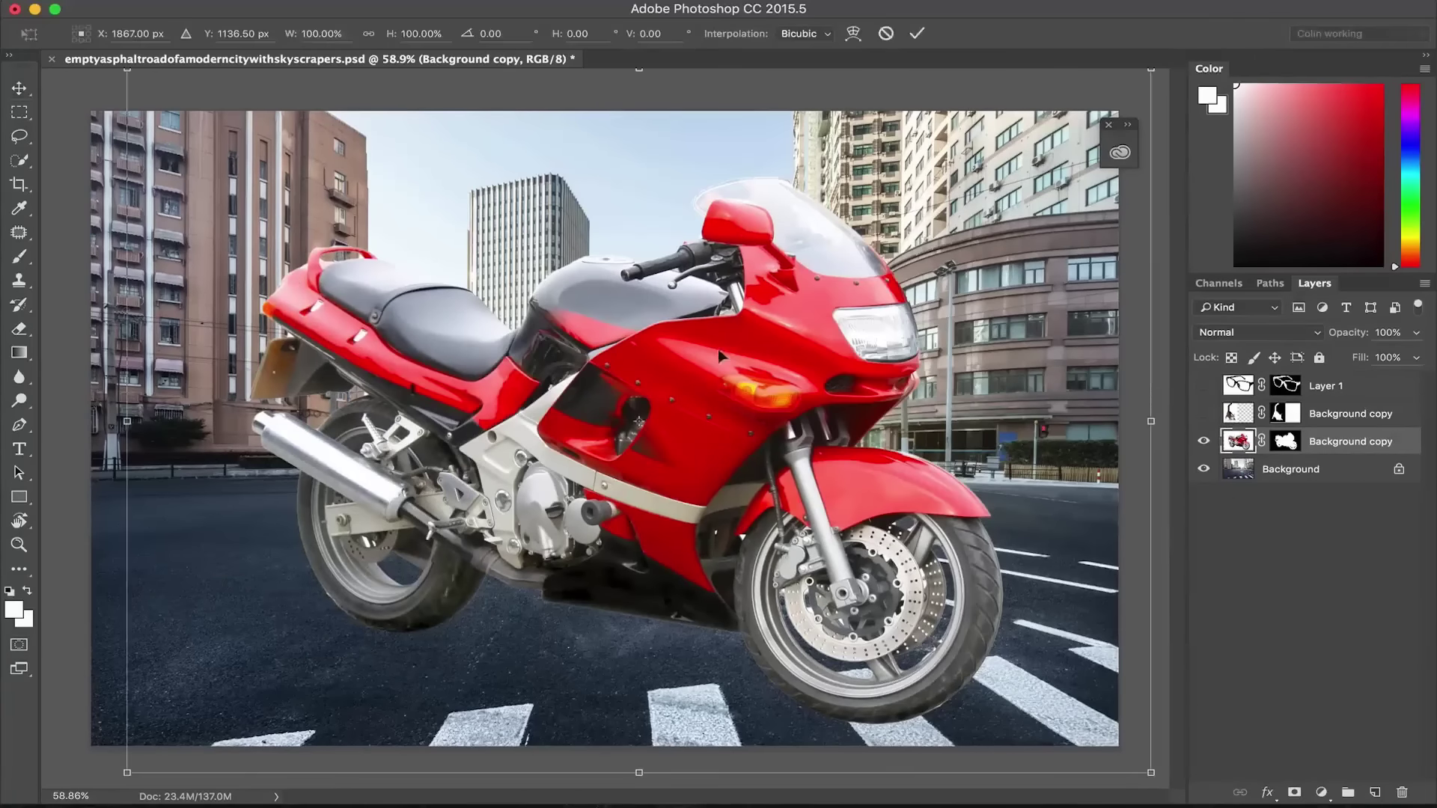
left_click_drag(340, 232, 323, 342)
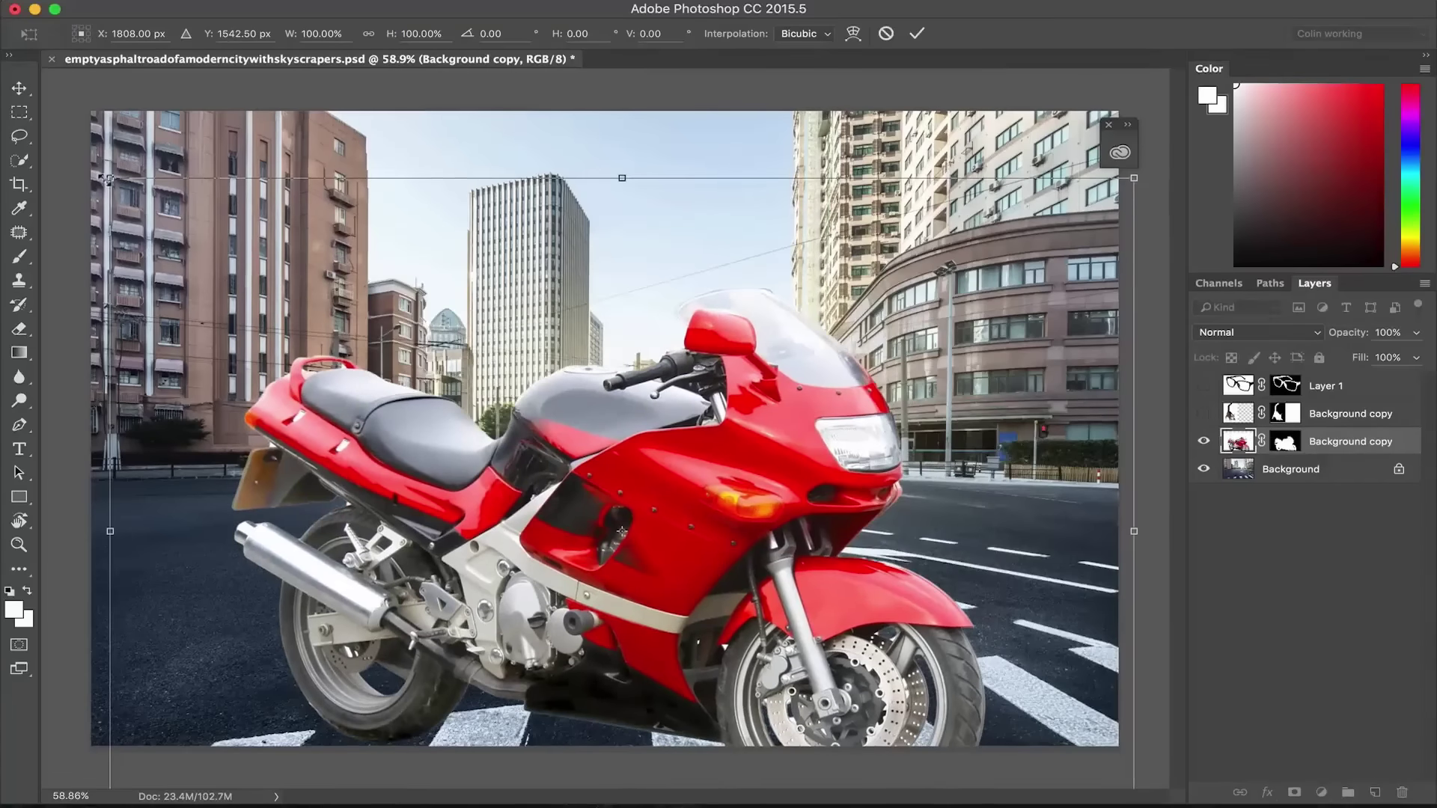
left_click_drag(110, 177, 318, 321)
left_click_drag(666, 509, 696, 477)
left_click_drag(949, 297, 928, 136)
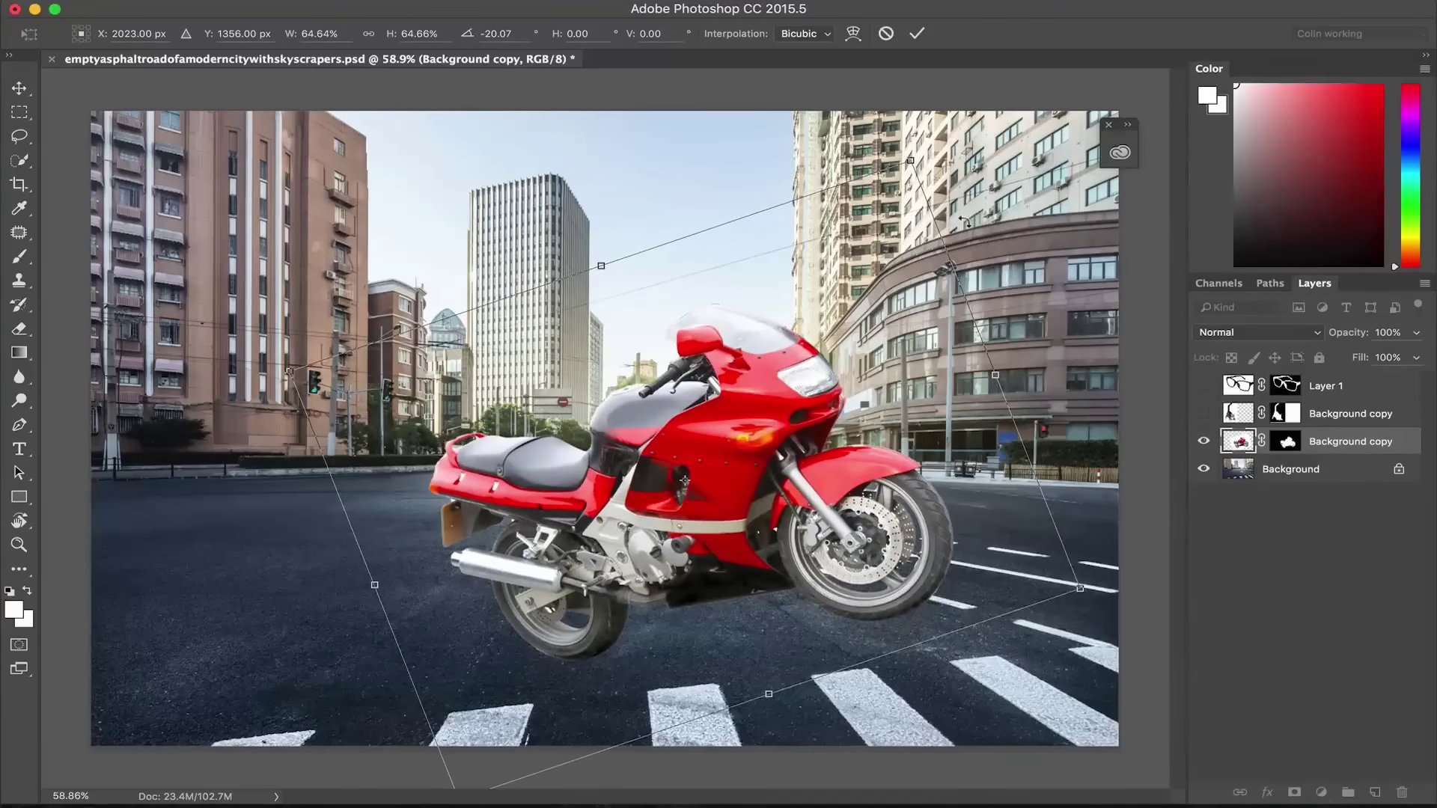
key("Return")
mouse_move(700, 462)
left_mouse_down()
mouse_move(725, 442)
mouse_move(706, 452)
left_mouse_up()
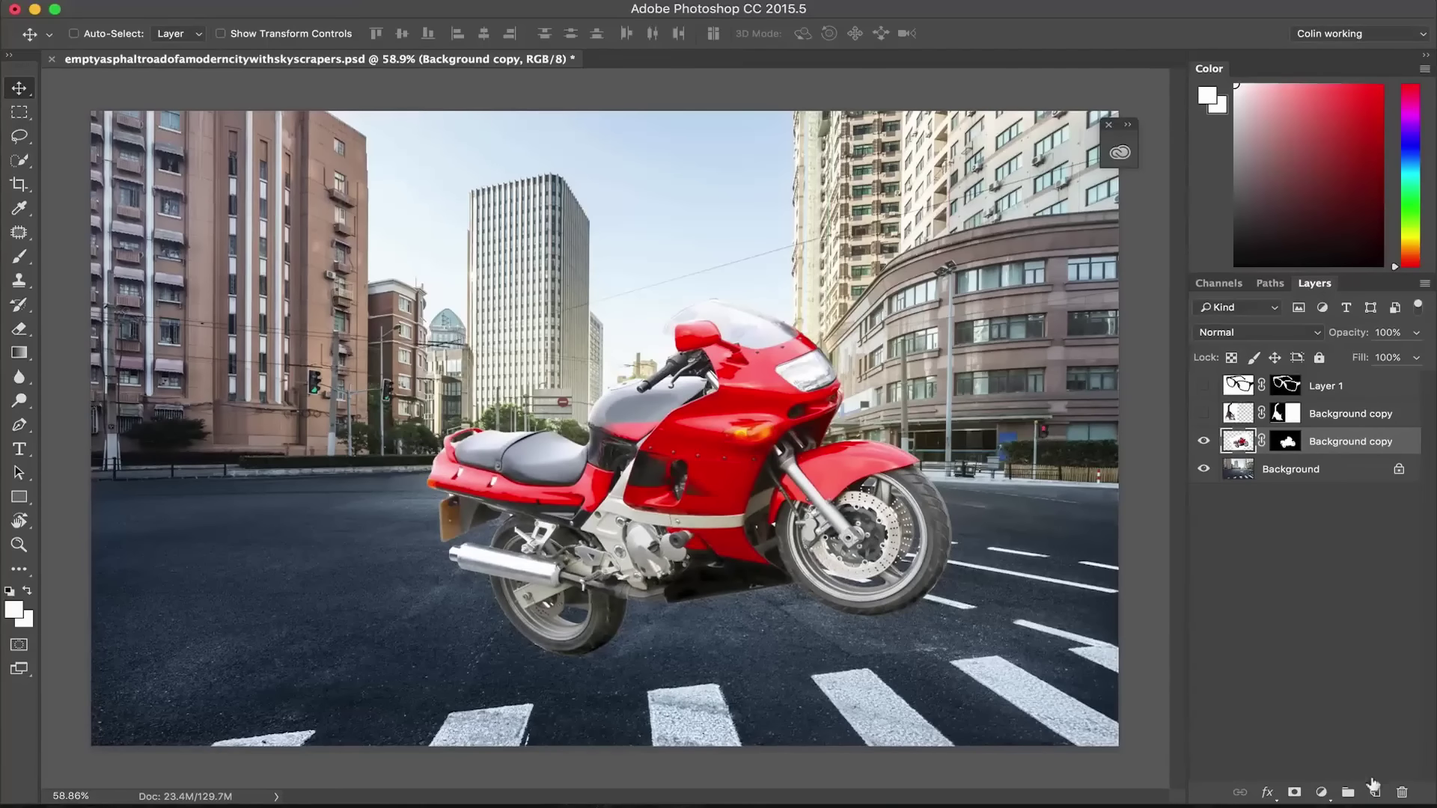
Step: Add an empty layer beneath the motorcycle layer and set up a soft black brush with 0% hardness at size 250
left_click(1375, 791)
left_click_drag(1304, 439, 1302, 481)
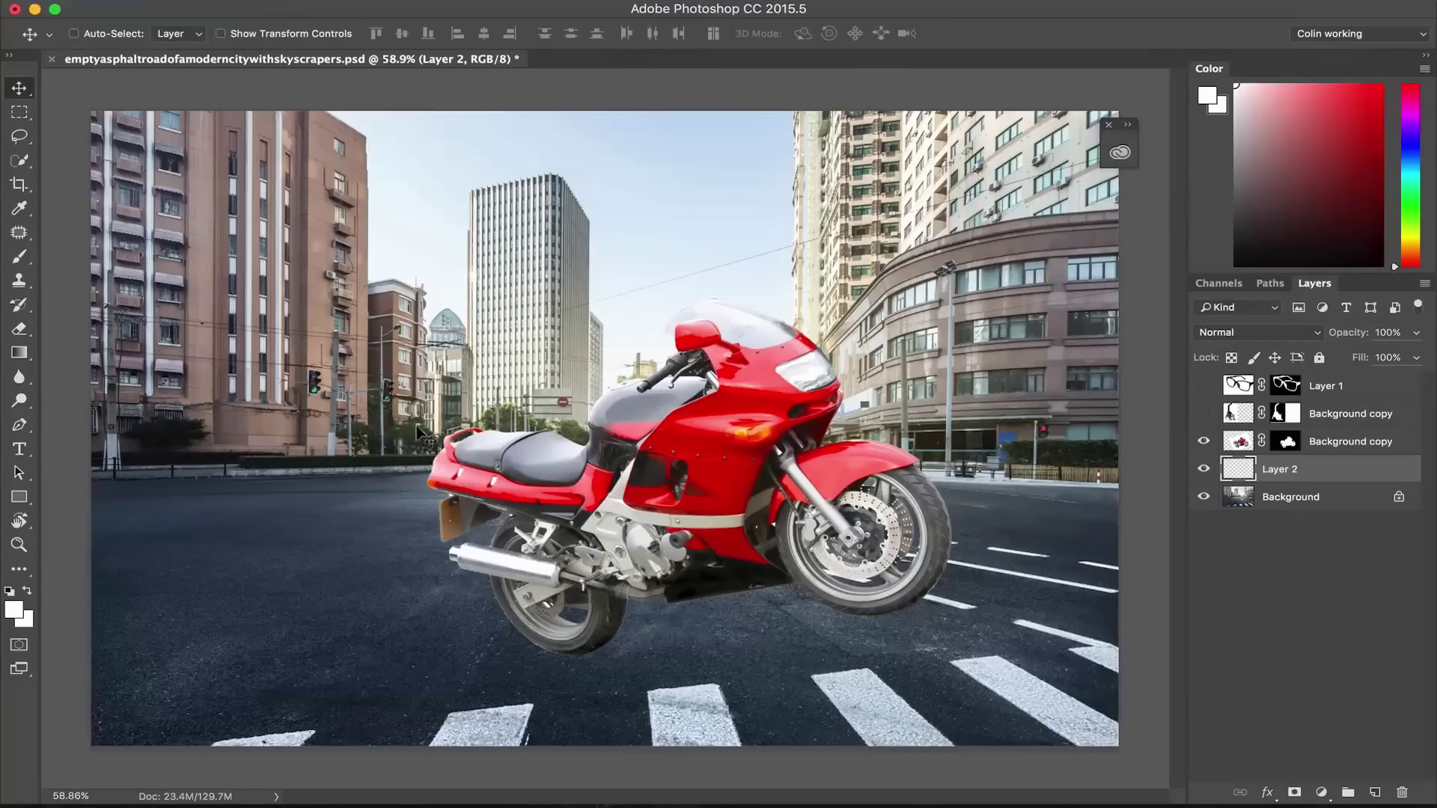
key("d")
key("b")
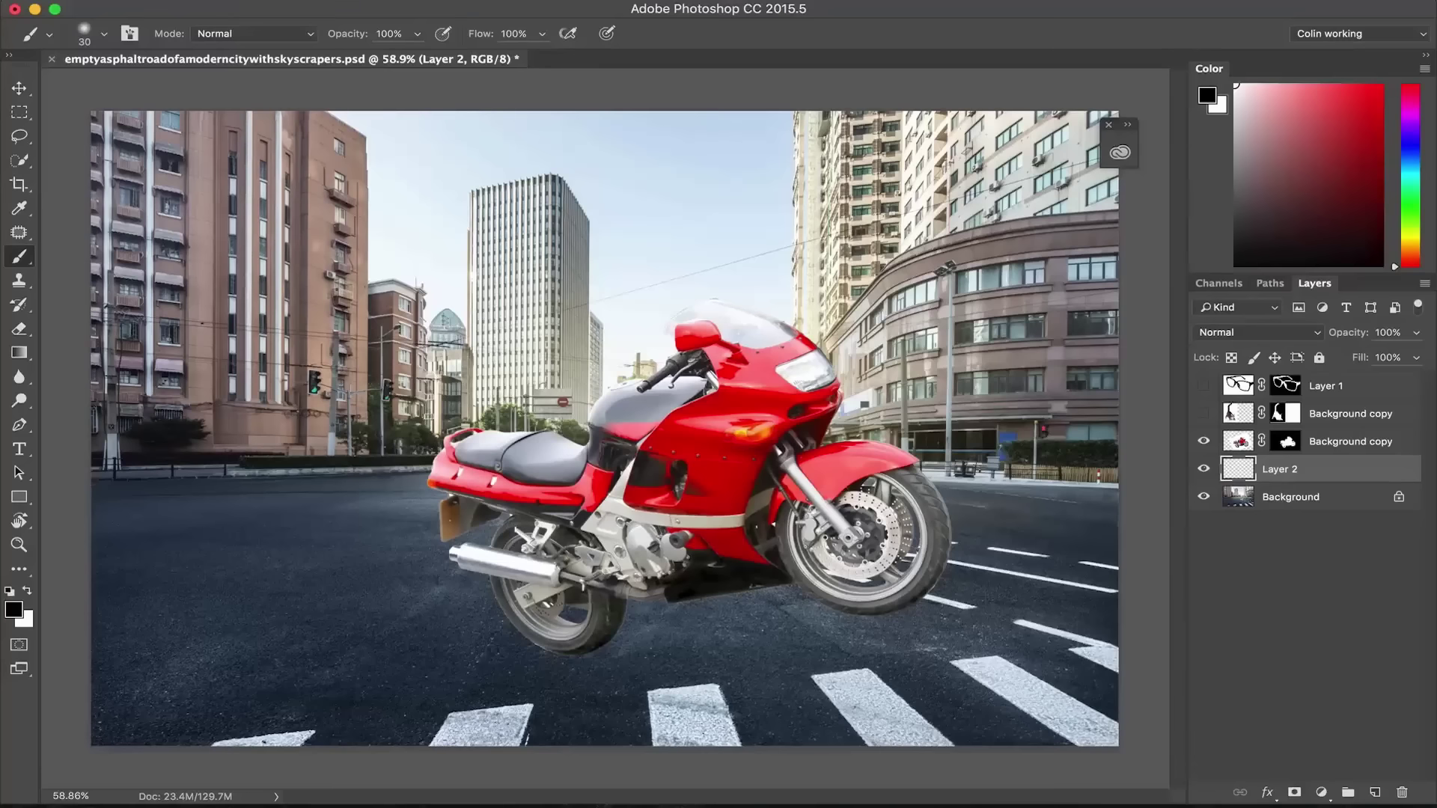
left_click(105, 34)
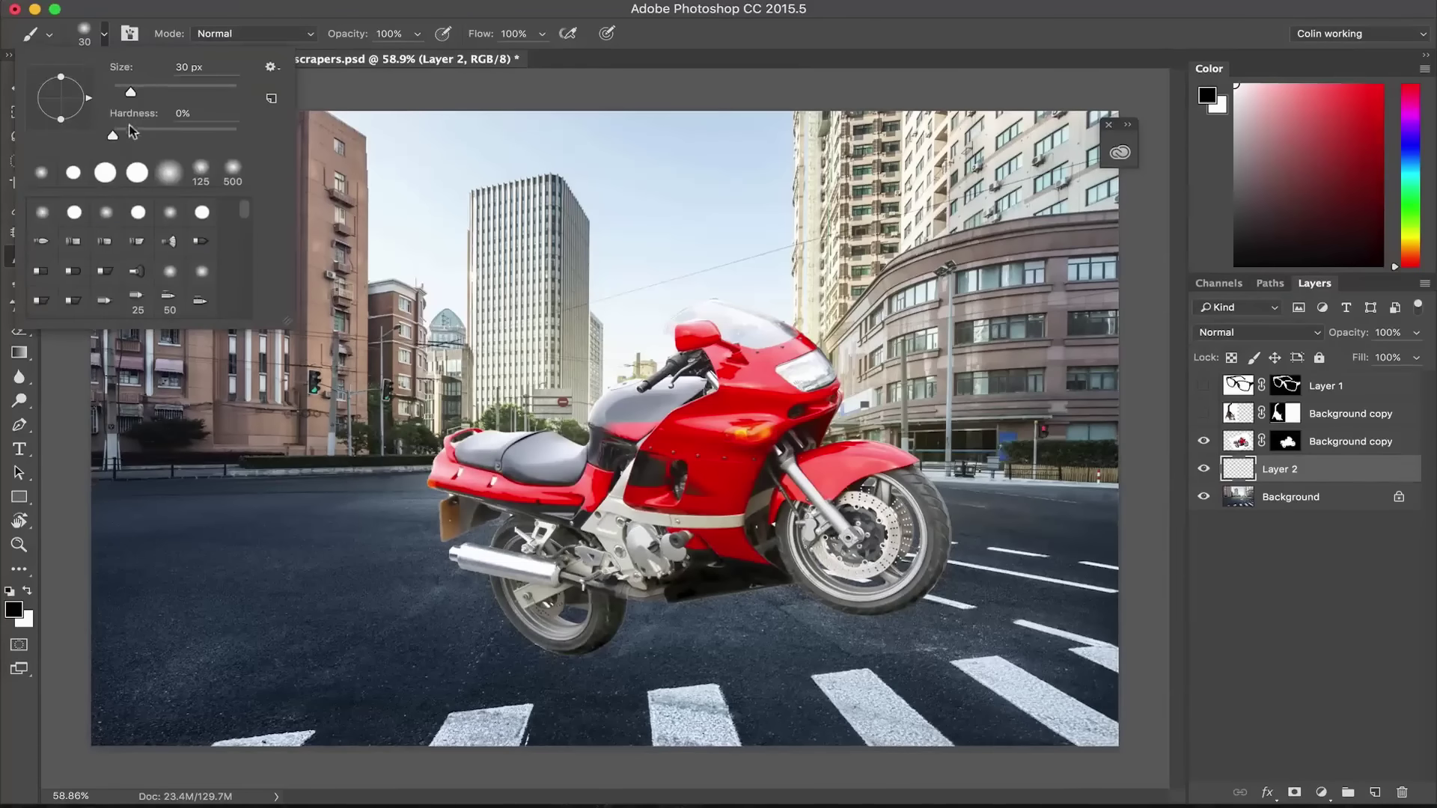
left_click(442, 84)
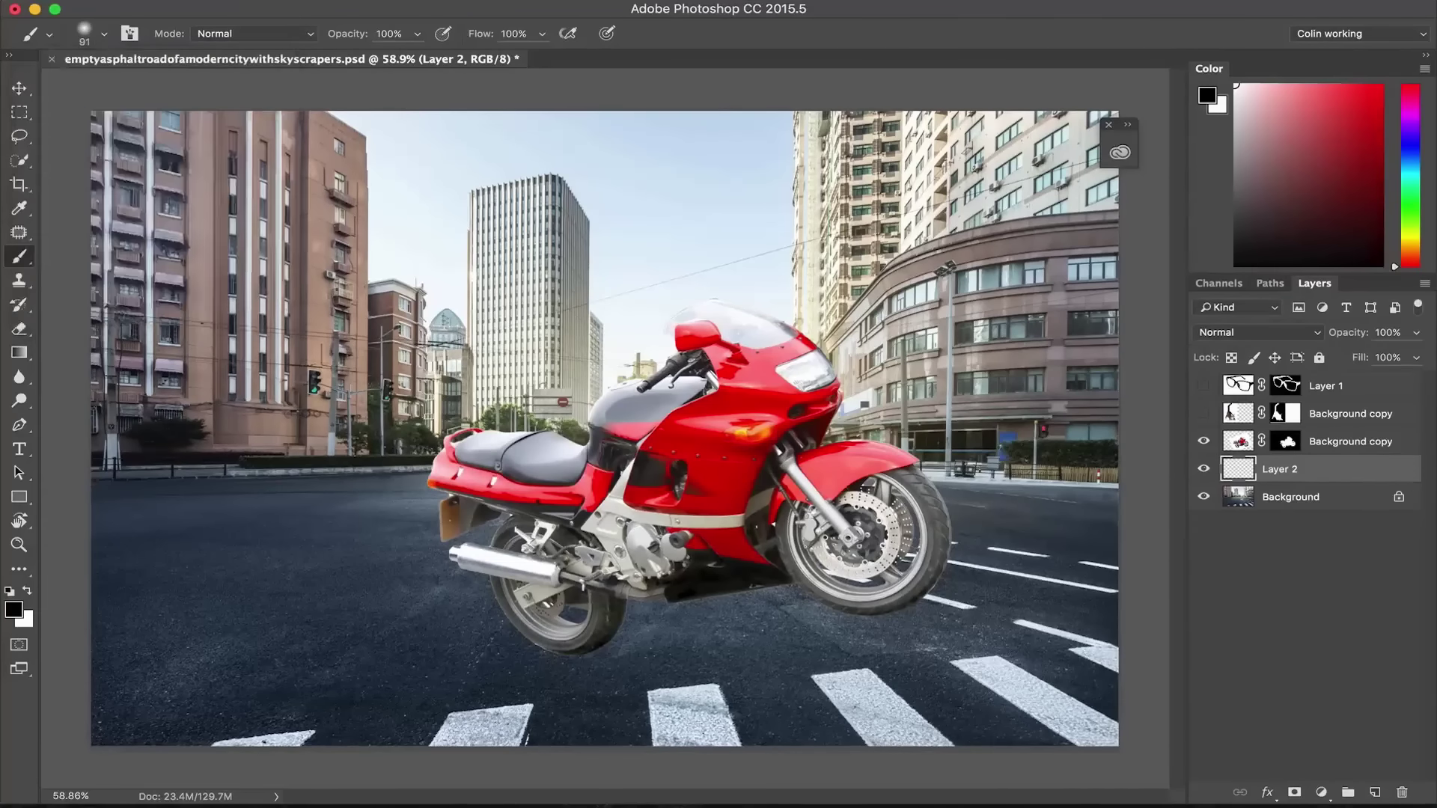
key("bracketright")
key("bracketright")
Step: Try painting a solid black shadow on the road between the motorcycle's wheels
mouse_move(614, 637)
left_mouse_down()
mouse_move(819, 635)
mouse_move(794, 636)
left_mouse_up()
key("z")
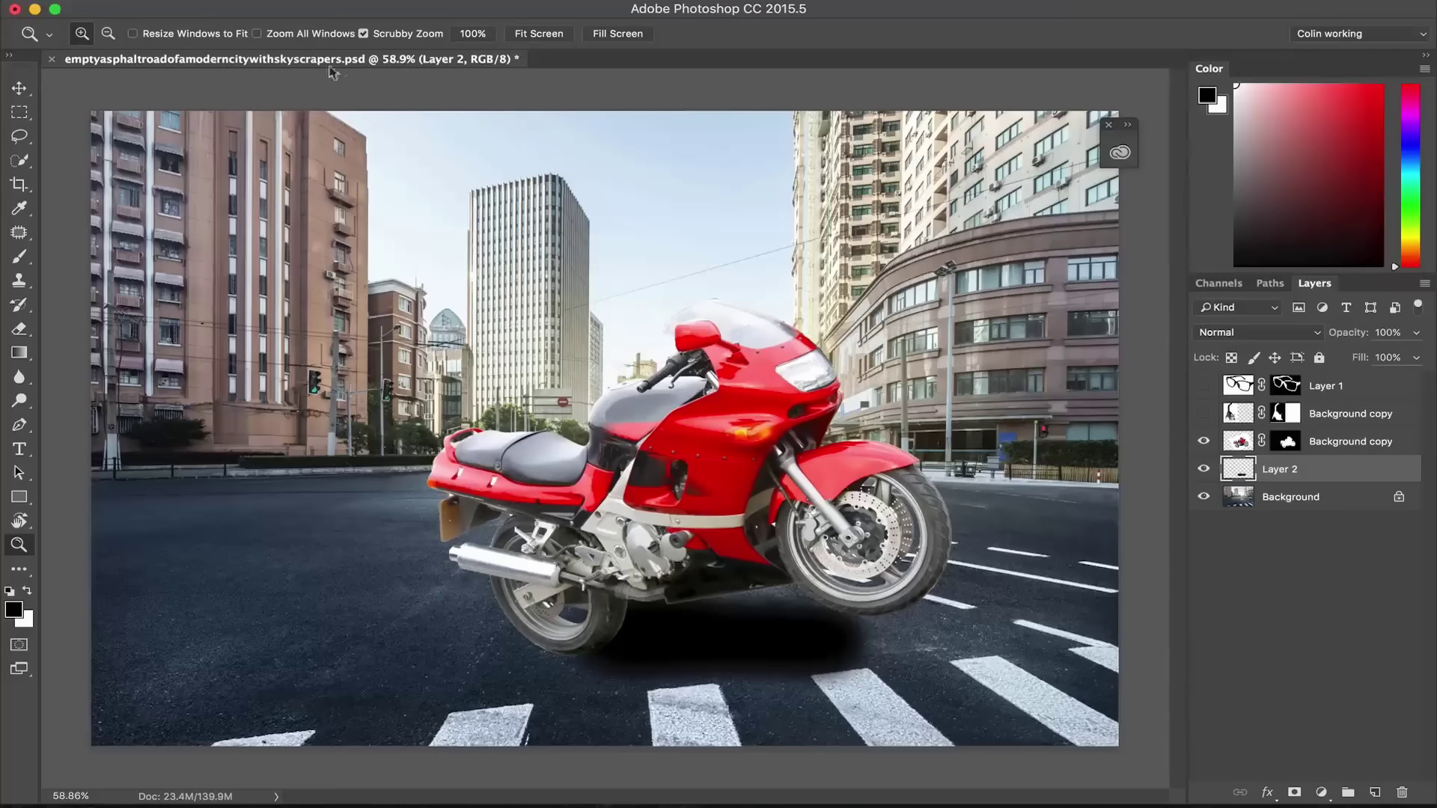
key("b")
Step: Set the brush to 50% opacity with pressure-controlled opacity and undo the solid shadow stroke
left_click(443, 33)
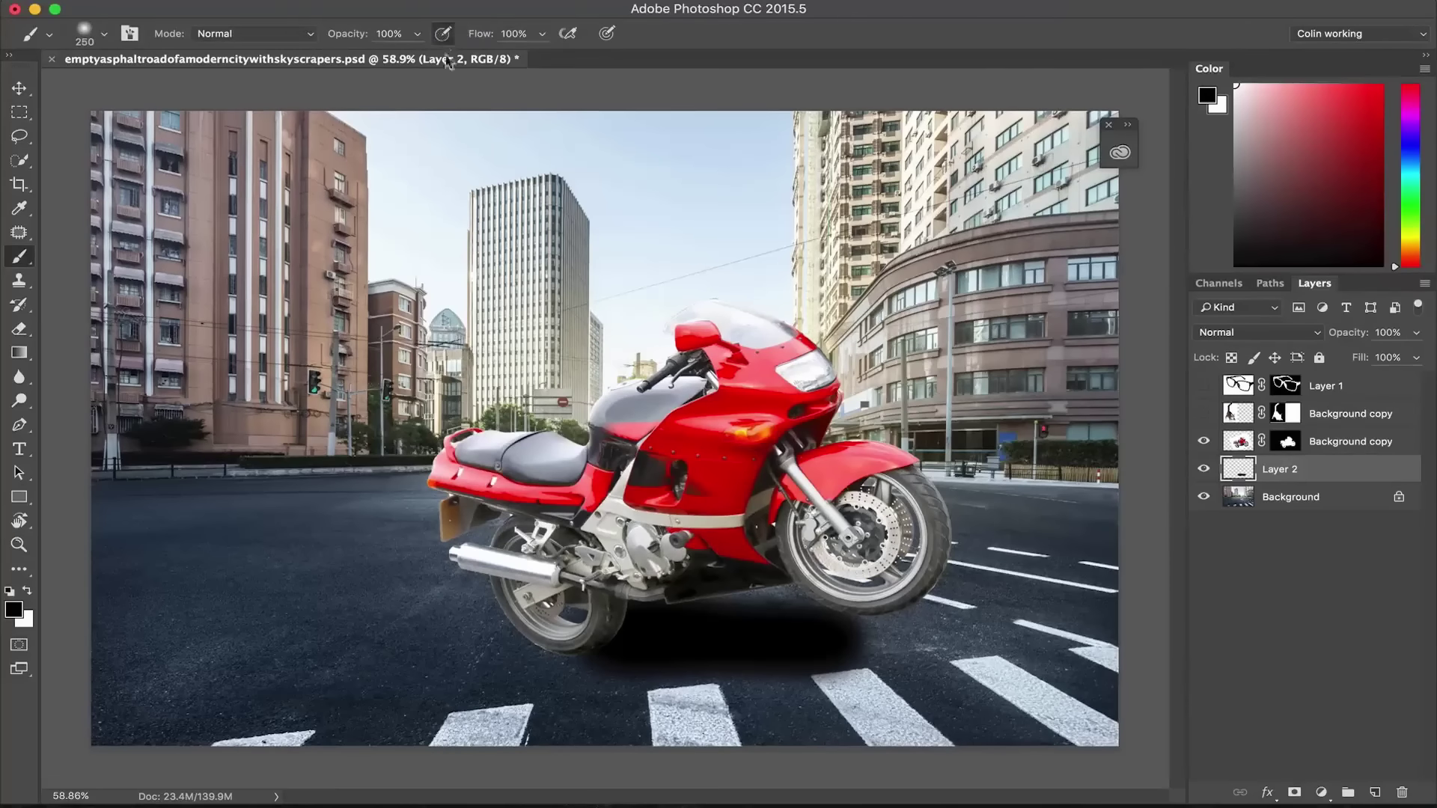
key("5")
key("super+alt+z")
key("super+alt+z")
key("super+alt+z")
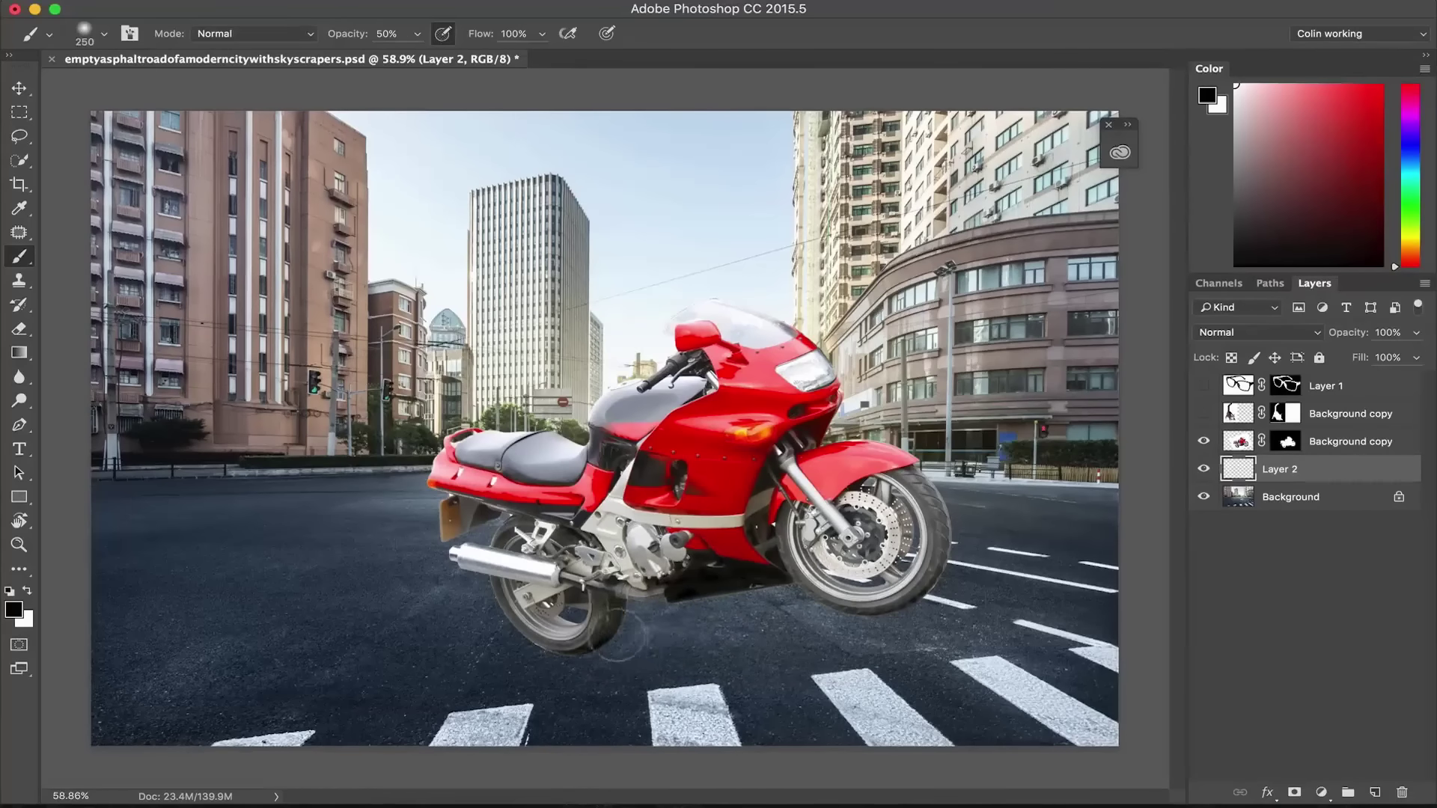
Step: Paint a translucent shadow on the road beneath the motorcycle and under its rear tire, varying the brush size between 250 and 100
mouse_move(602, 653)
left_mouse_down()
mouse_move(719, 628)
mouse_move(771, 629)
mouse_move(693, 638)
mouse_move(830, 628)
mouse_move(699, 622)
mouse_move(838, 636)
mouse_move(628, 642)
mouse_move(834, 643)
mouse_move(683, 657)
mouse_move(827, 645)
left_mouse_up()
key("bracketleft")
key("bracketleft")
key("bracketleft")
key("bracketleft")
key("bracketleft")
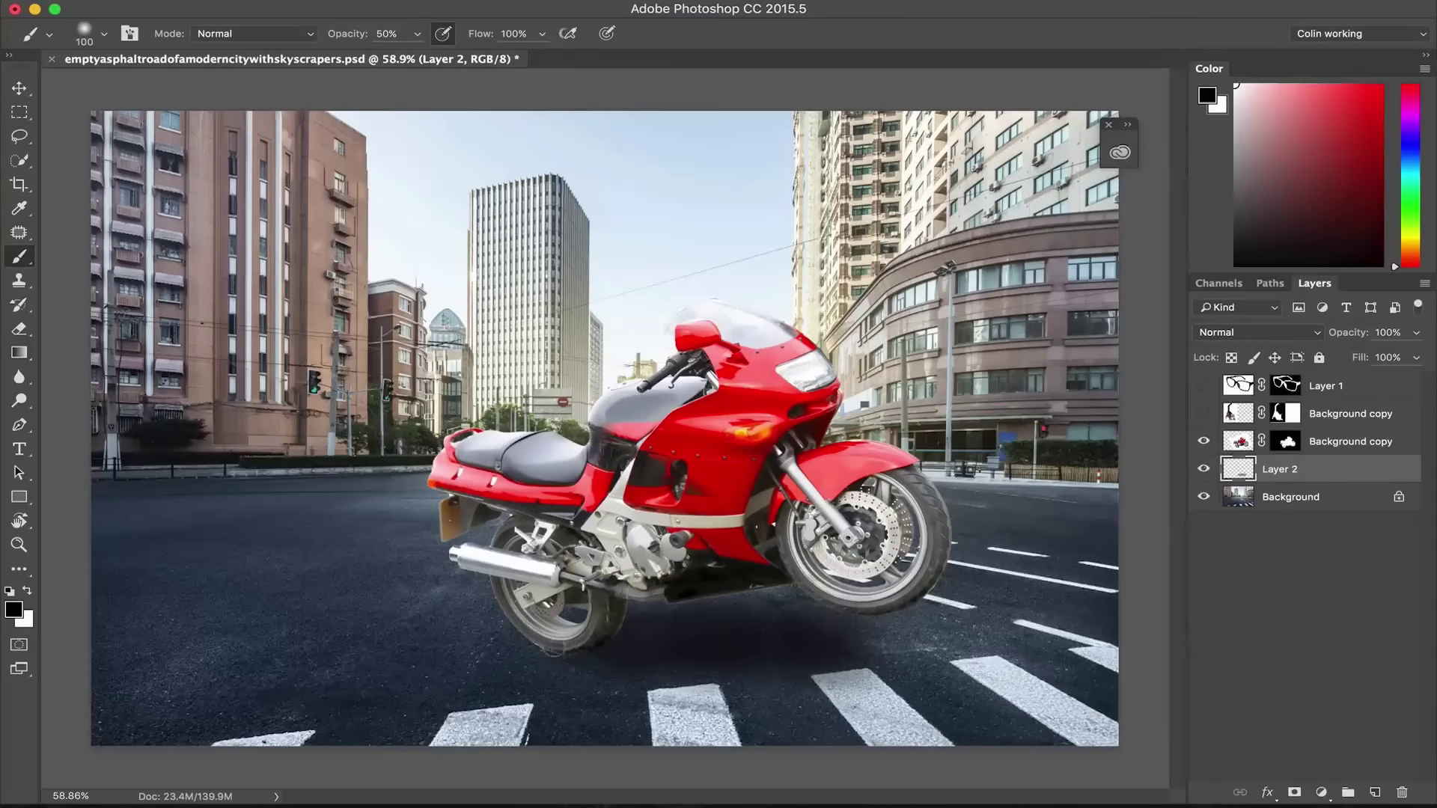
mouse_move(552, 655)
left_mouse_down()
mouse_move(625, 640)
mouse_move(538, 654)
mouse_move(697, 640)
mouse_move(628, 654)
mouse_move(774, 659)
mouse_move(761, 658)
mouse_move(776, 672)
mouse_move(851, 663)
mouse_move(689, 663)
mouse_move(565, 641)
mouse_move(623, 657)
left_mouse_up()
key("bracketright")
key("bracketright")
key("bracketright")
key("bracketright")
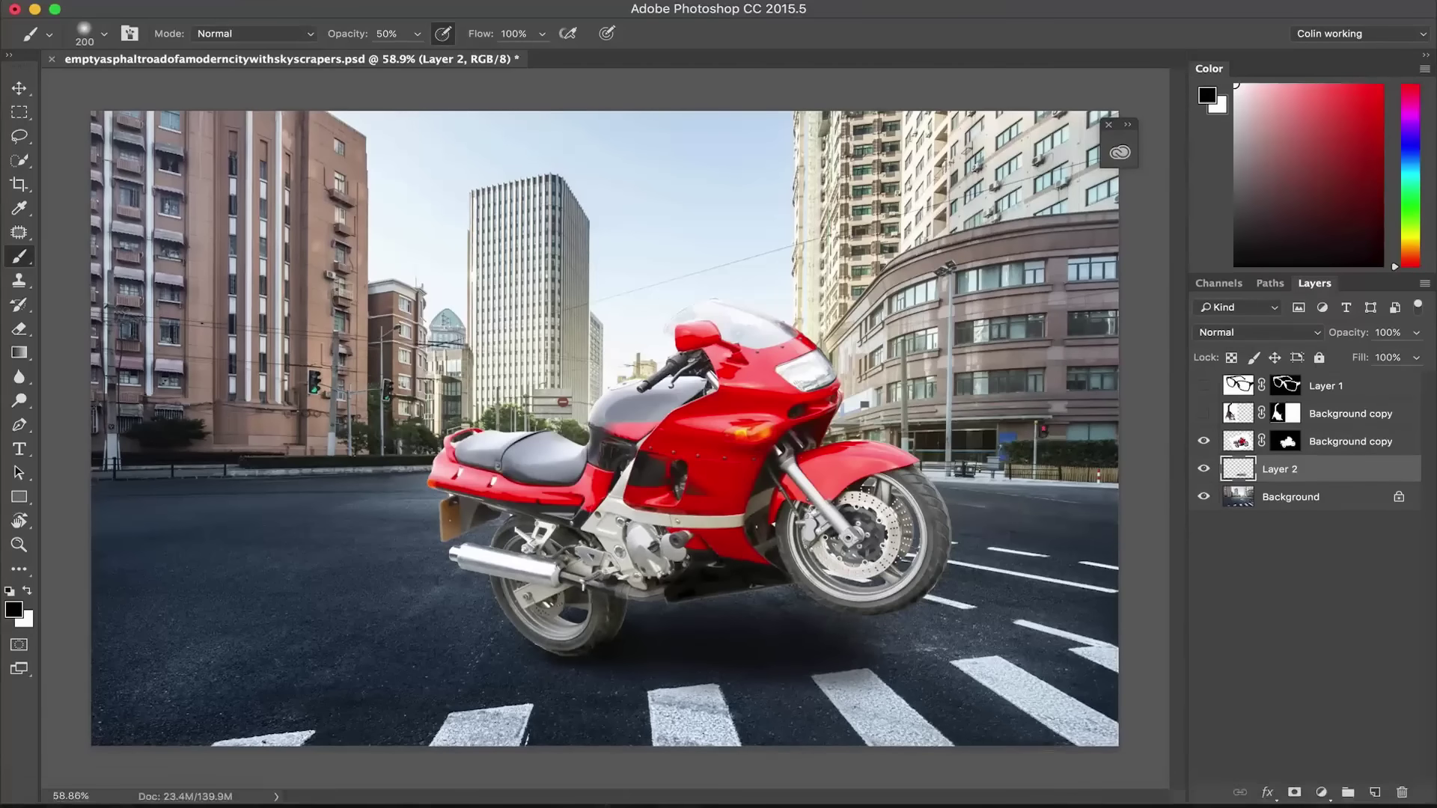
Step: Apply a Levels adjustment to the shadow layer, moving the midtone input slightly toward the blacks
left_click(19, 87)
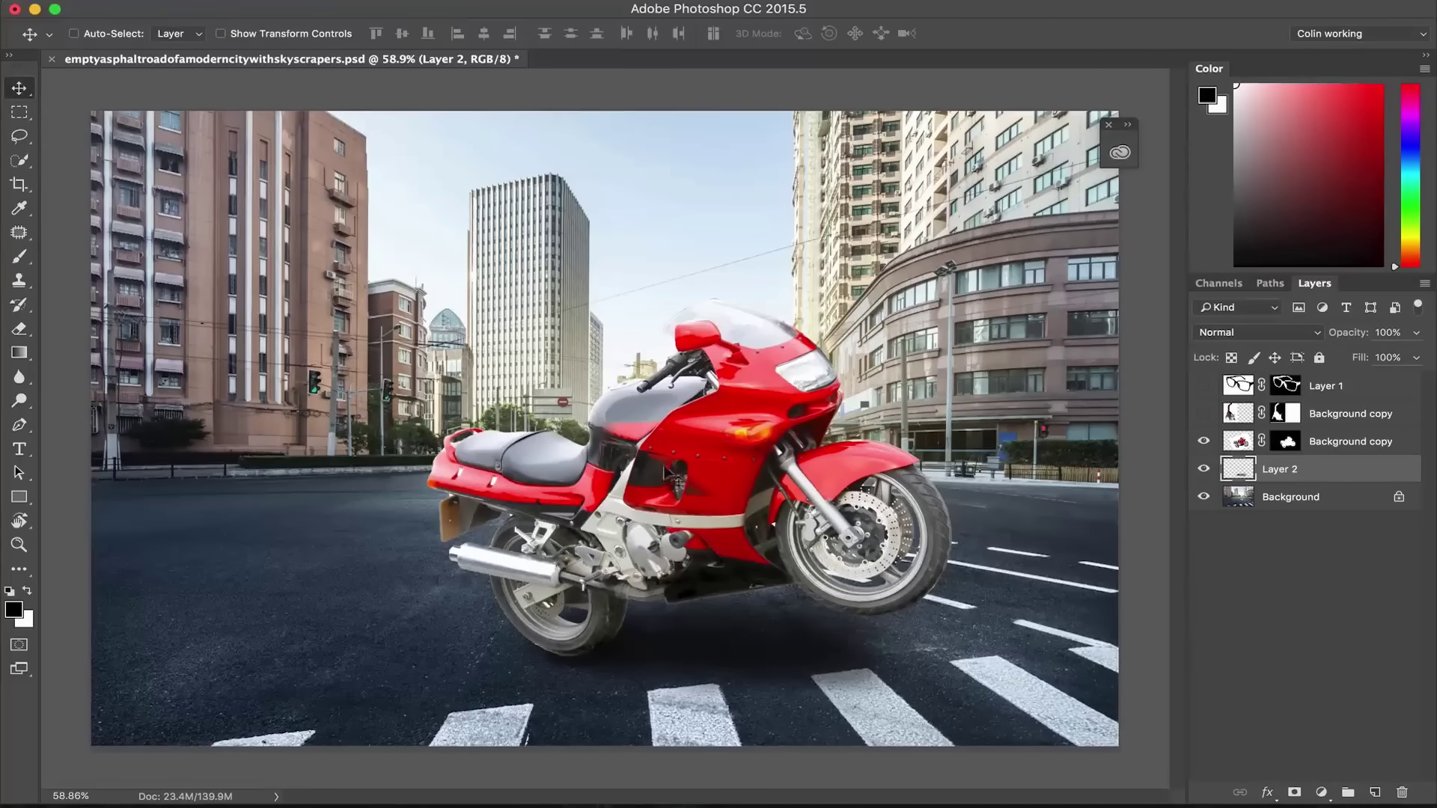
key("super")
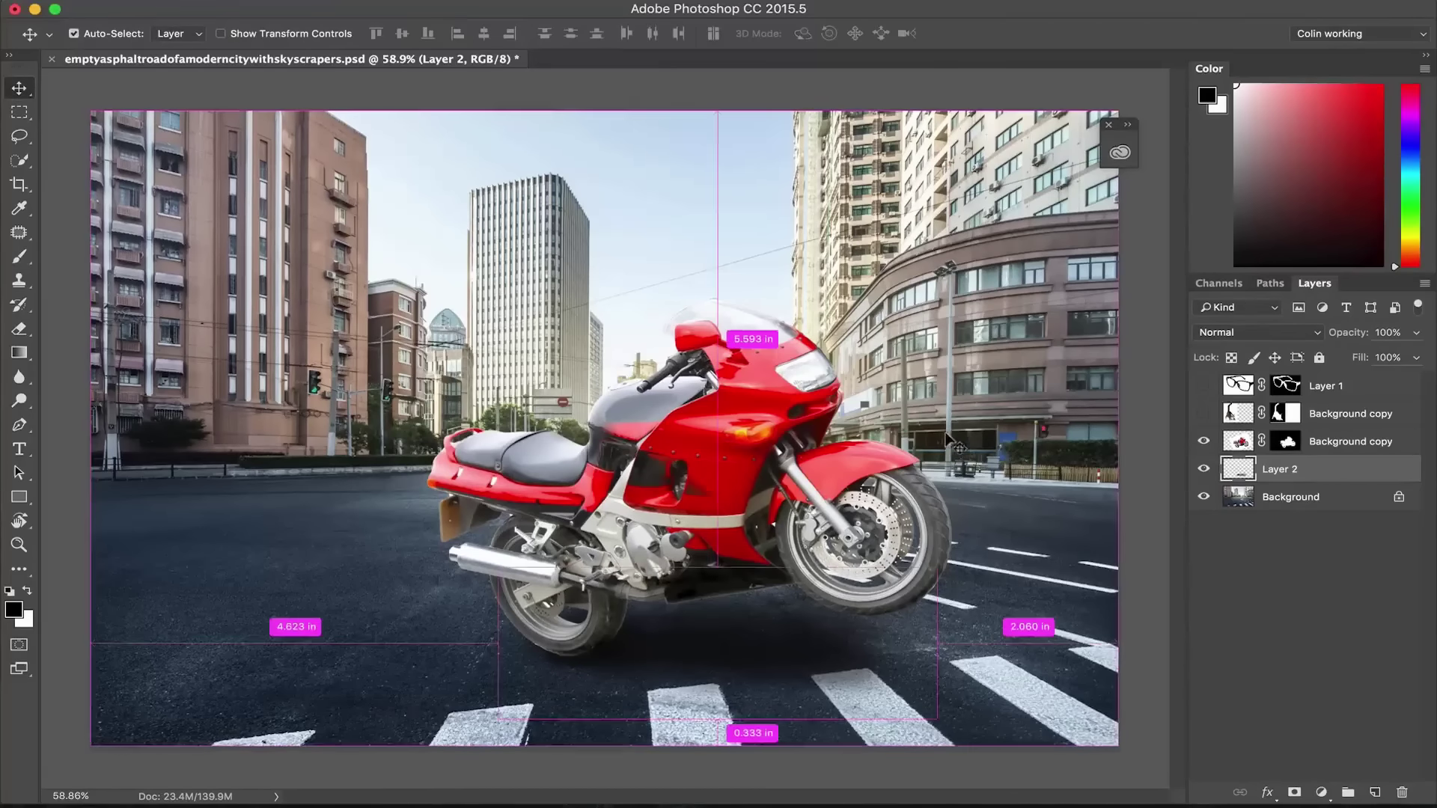
key("super+l")
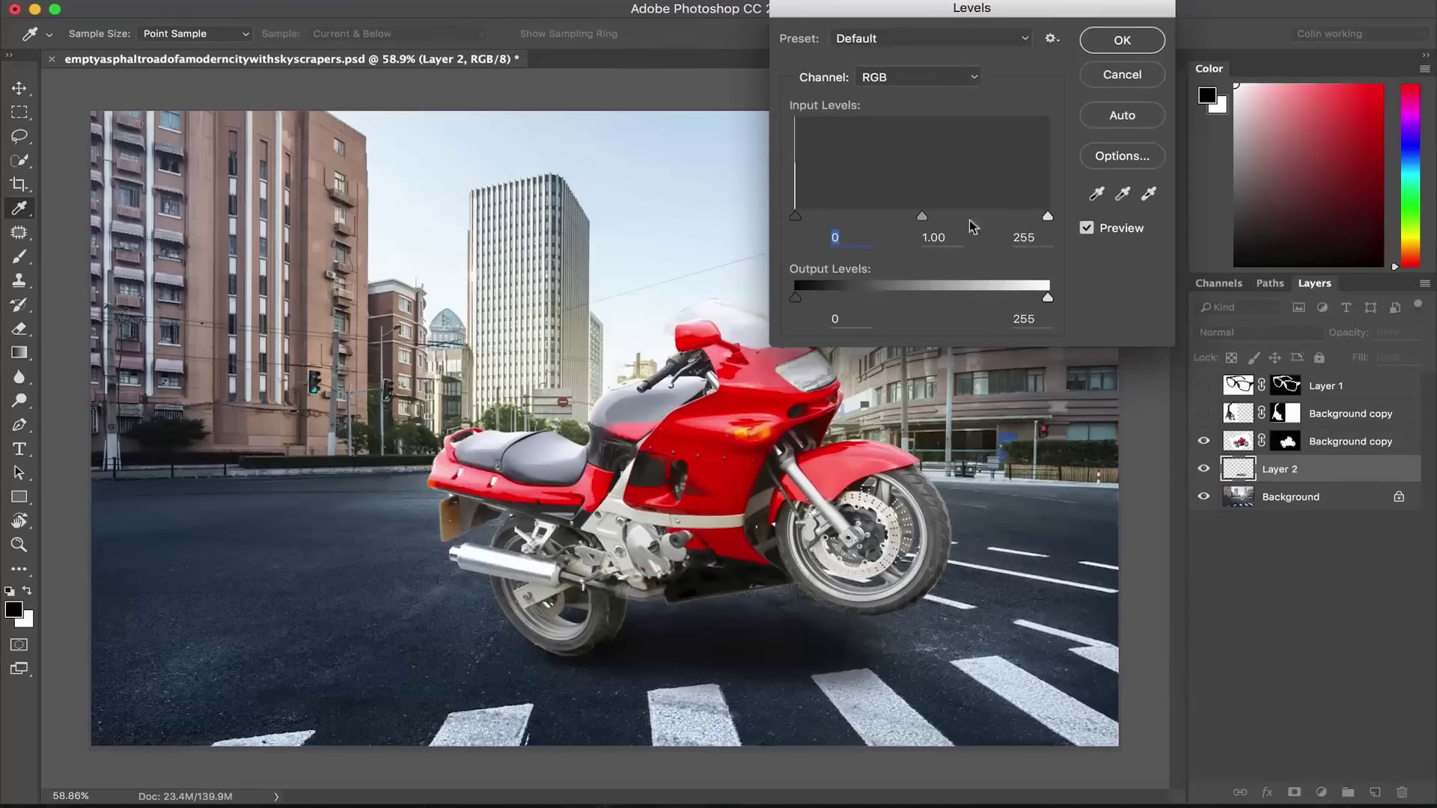
left_click_drag(923, 217, 912, 218)
left_click(1136, 48)
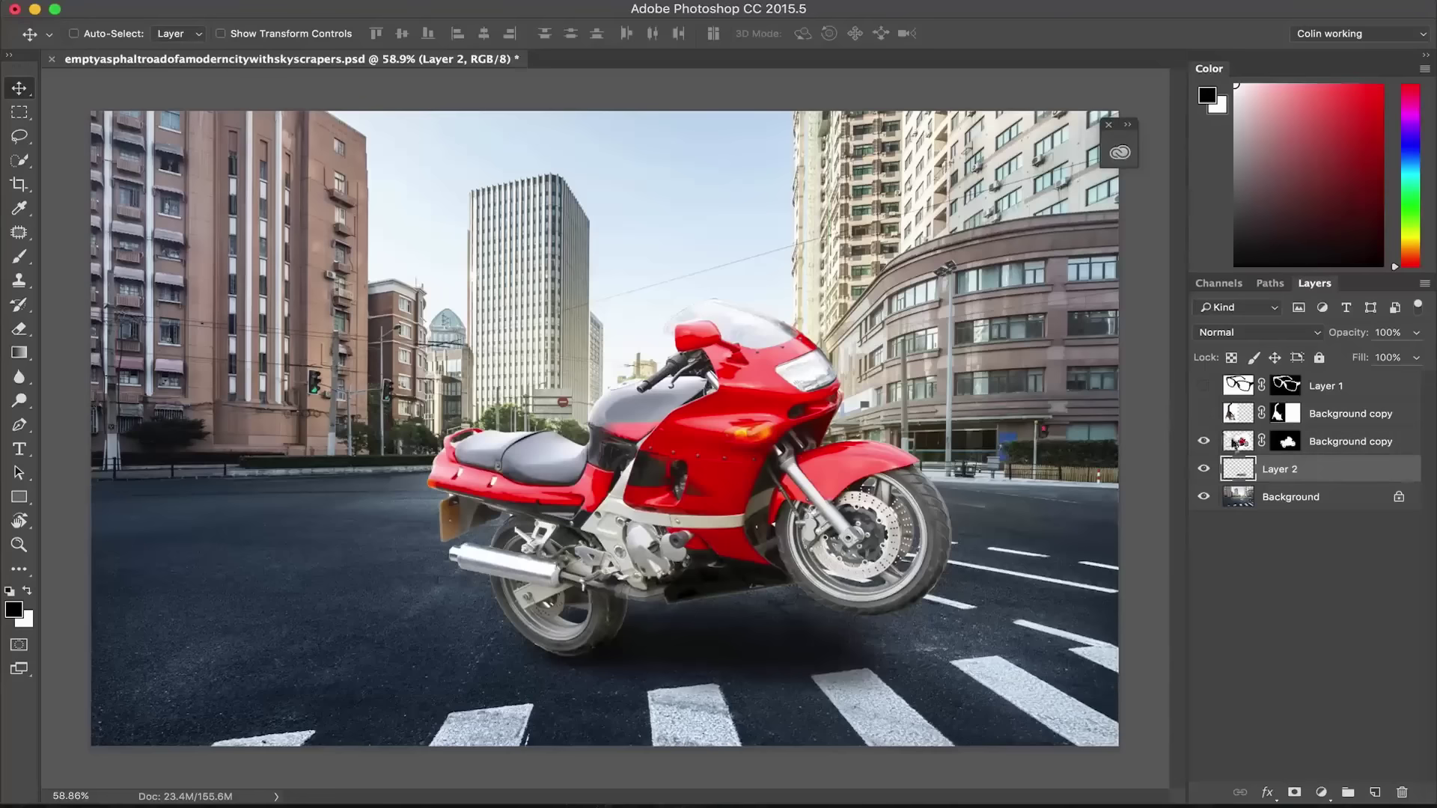
Step: Darken the motorcycle layer with Levels, setting the midtone input to 0.80
left_click(1225, 442)
key("super+l")
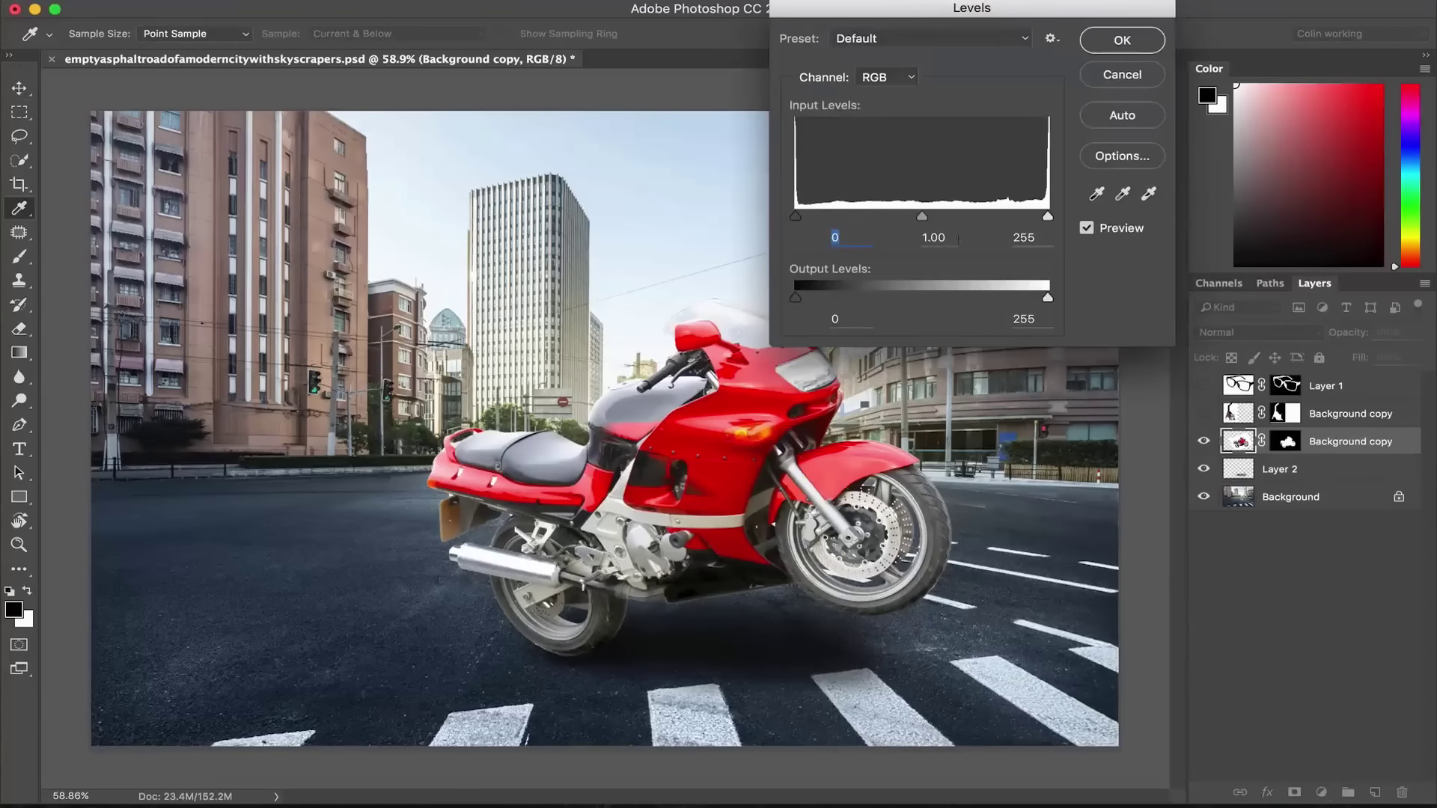
mouse_move(928, 218)
left_mouse_down()
mouse_move(908, 217)
mouse_move(941, 218)
left_mouse_up()
left_click(934, 237)
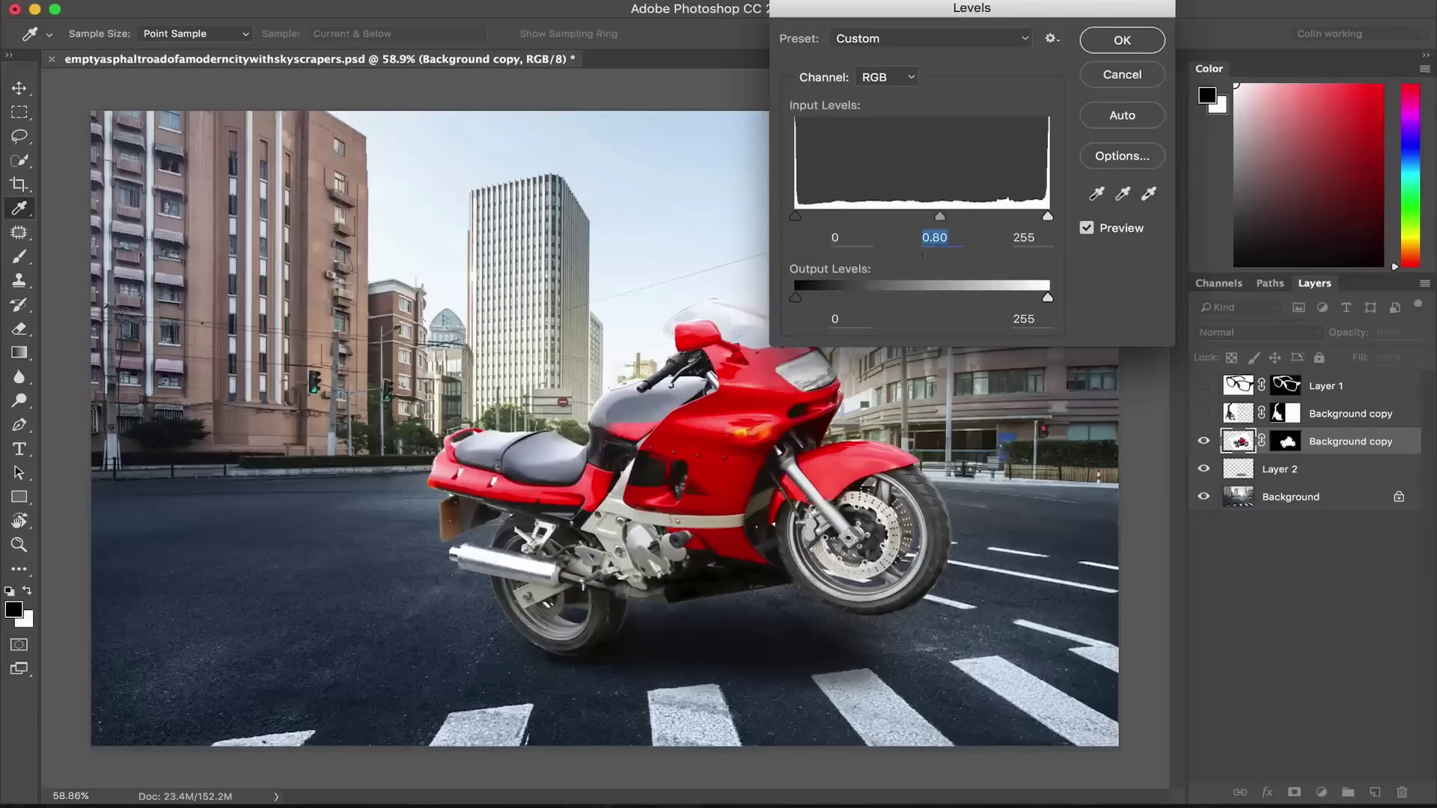
left_click(1119, 49)
Step: Show the cat layer, move the cat over the motorcycle and scale it to about 74%
left_click(1203, 413)
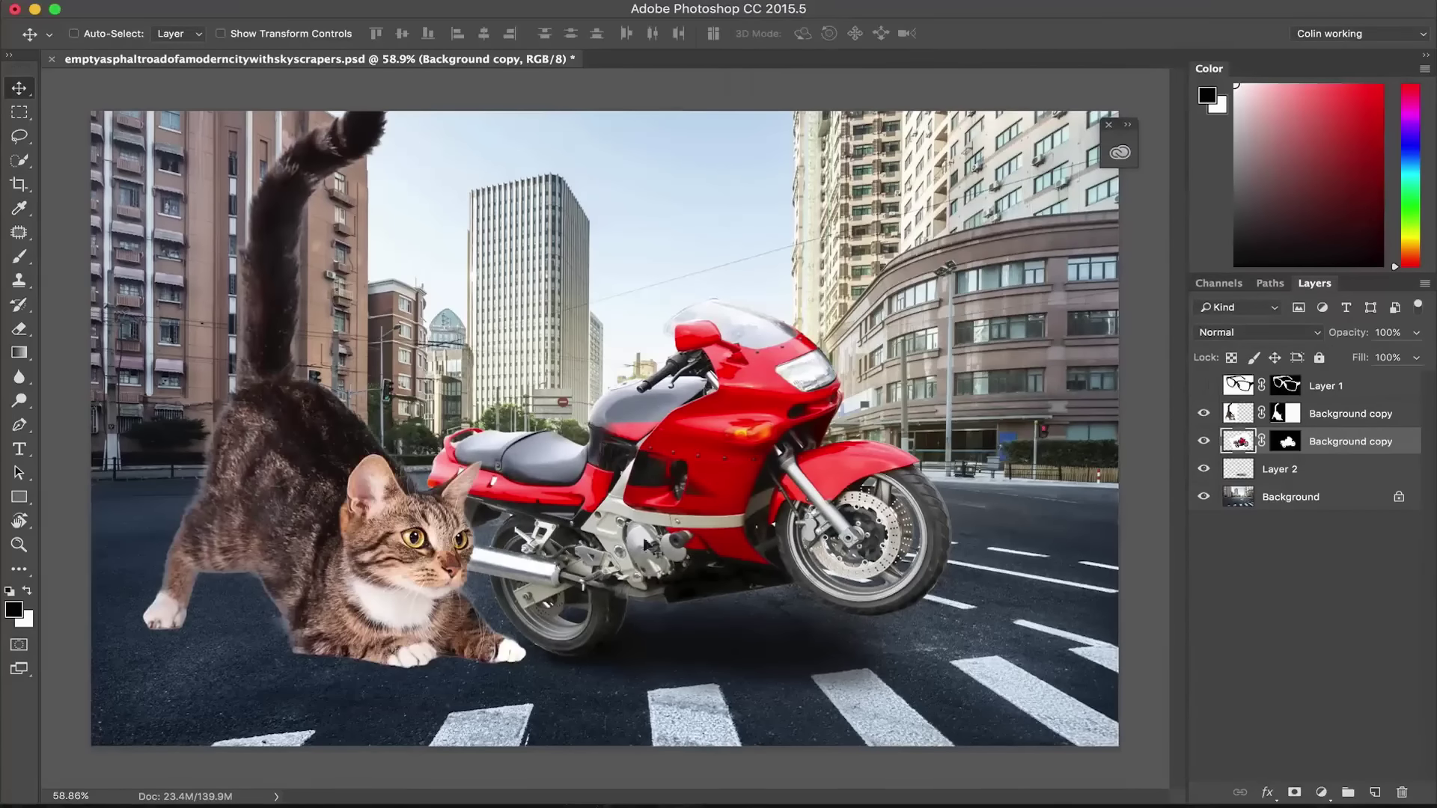
key("ctrl+t")
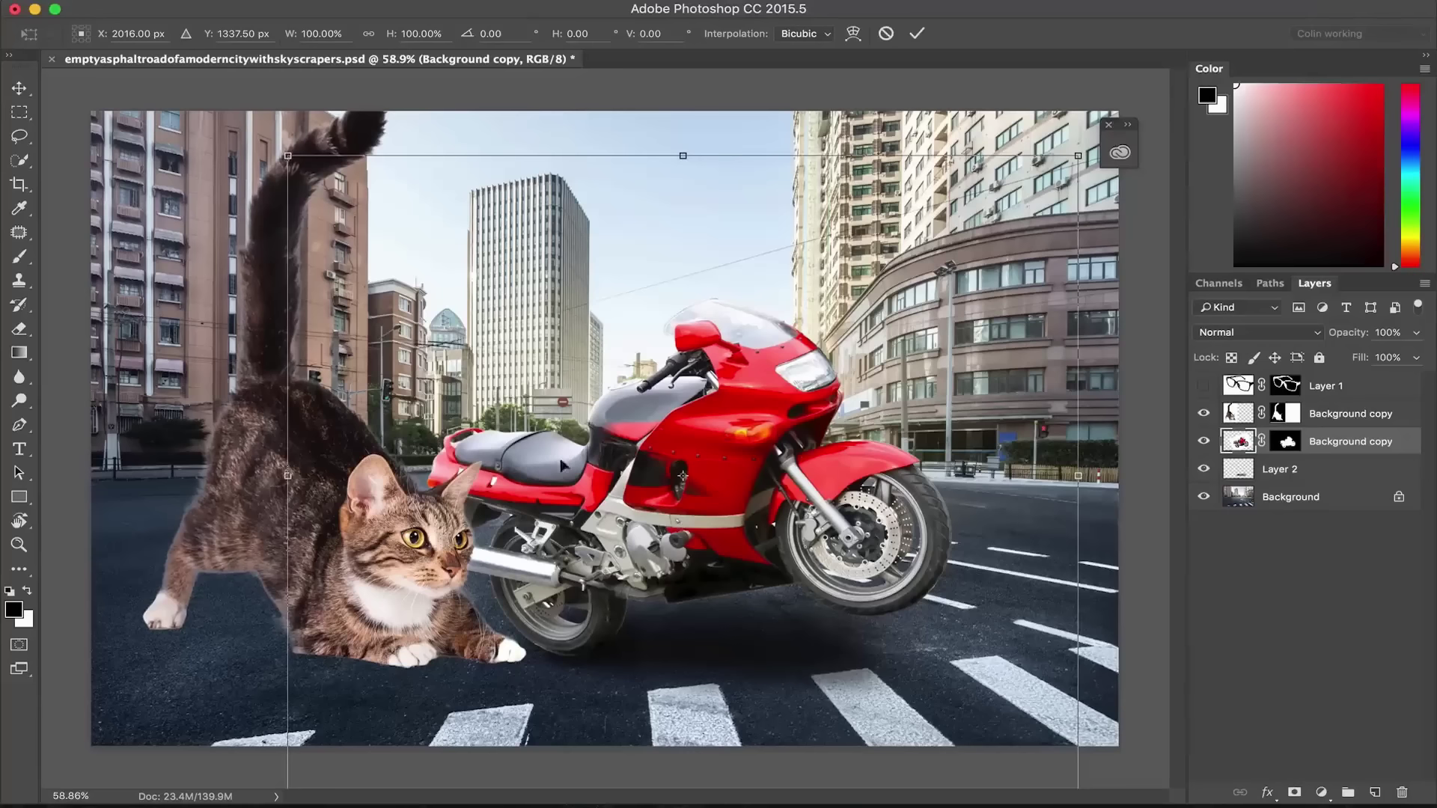
key("Return")
left_click(1235, 414)
key("ctrl+t")
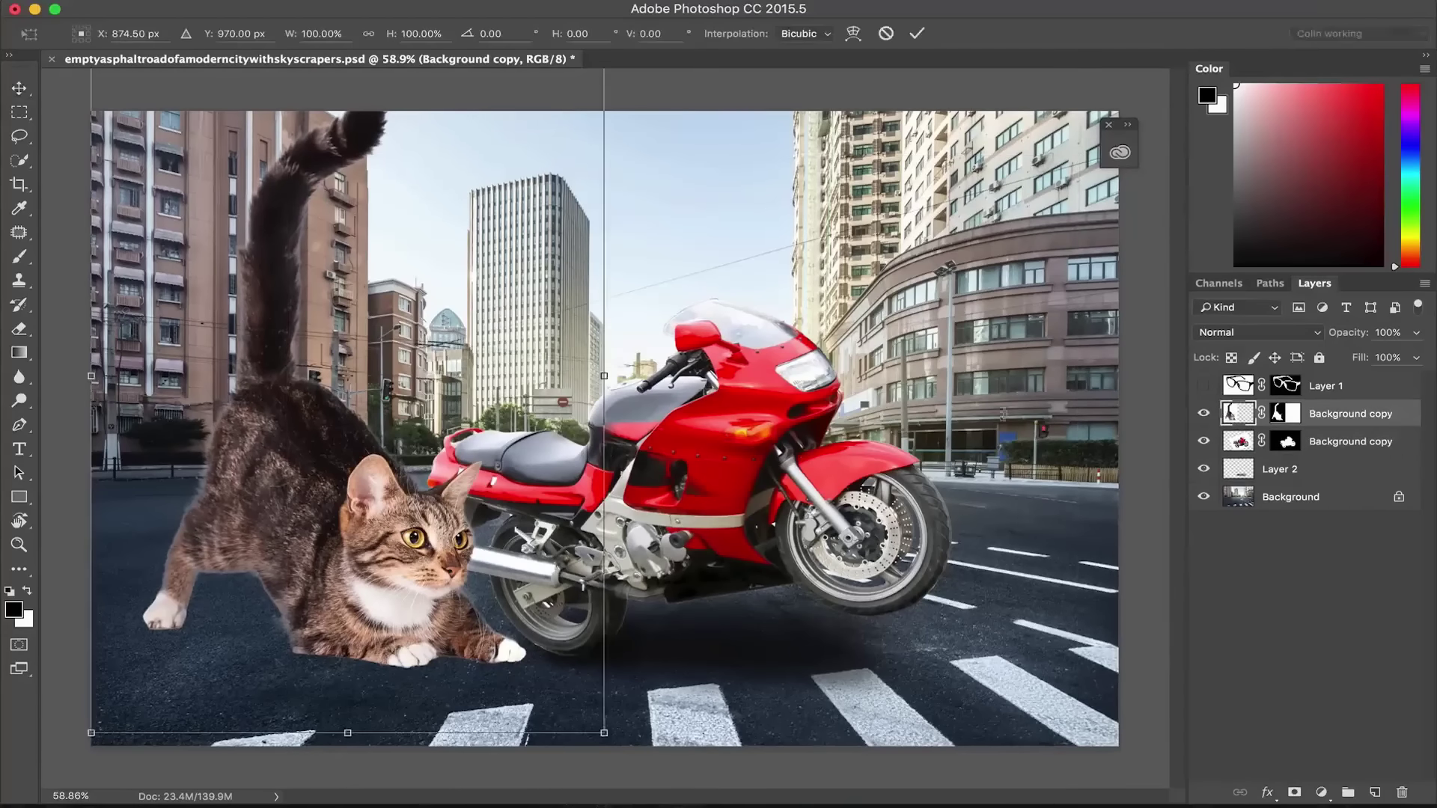
left_click_drag(409, 450, 700, 372)
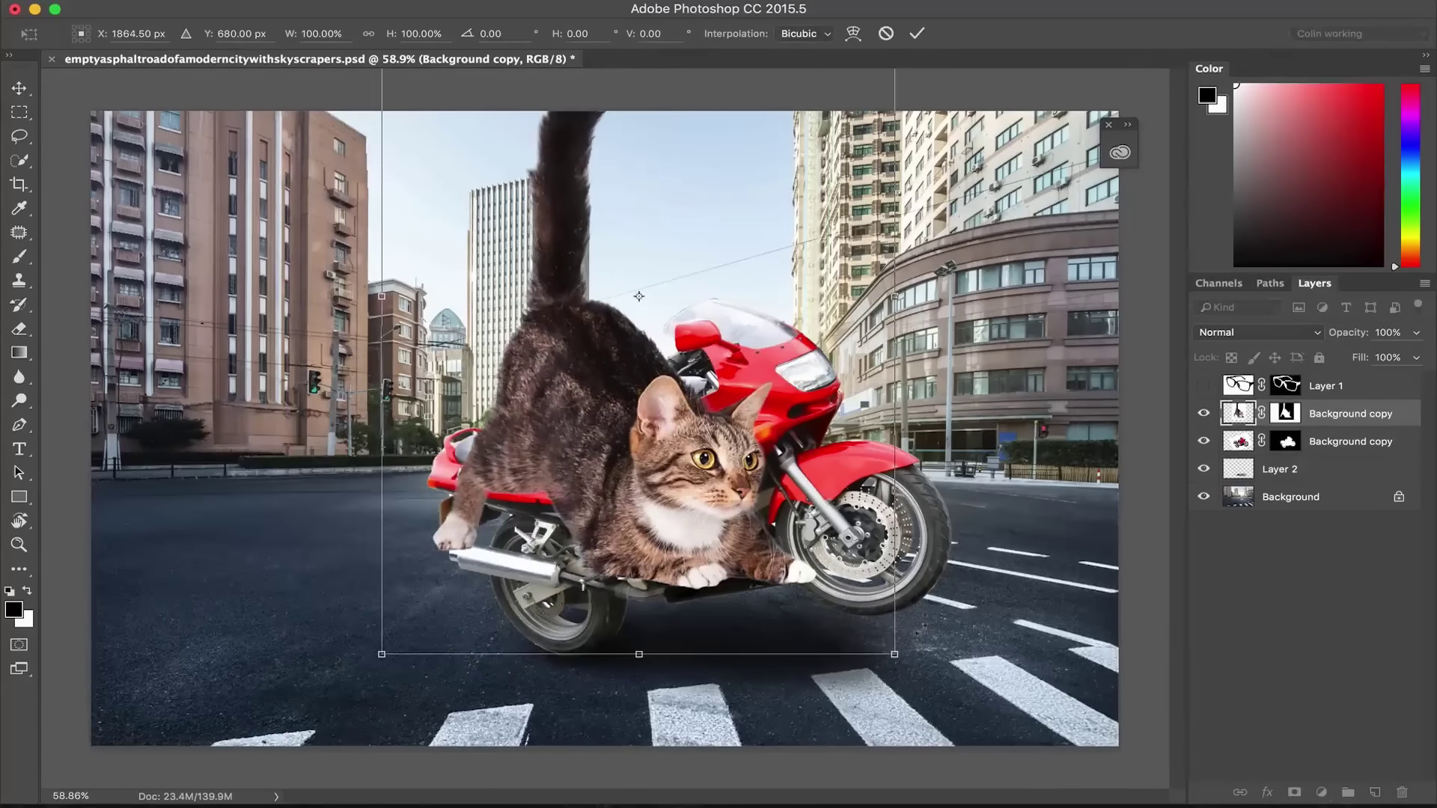
left_click_drag(887, 640, 755, 458)
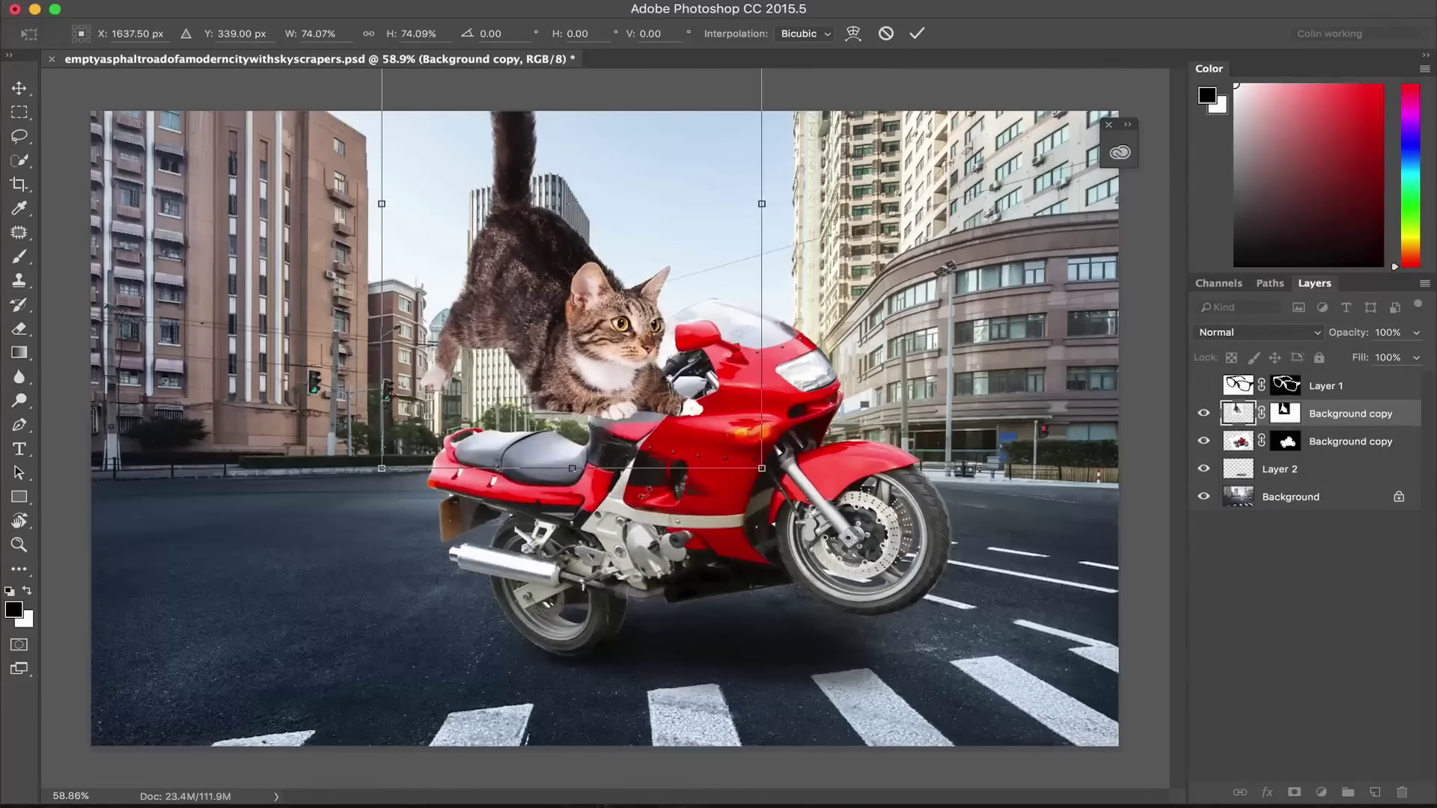
Step: Rotate the cat to about -60.6° and position it along the motorcycle's seat with its front paws at the handlebars
left_click_drag(337, 482, 486, 599)
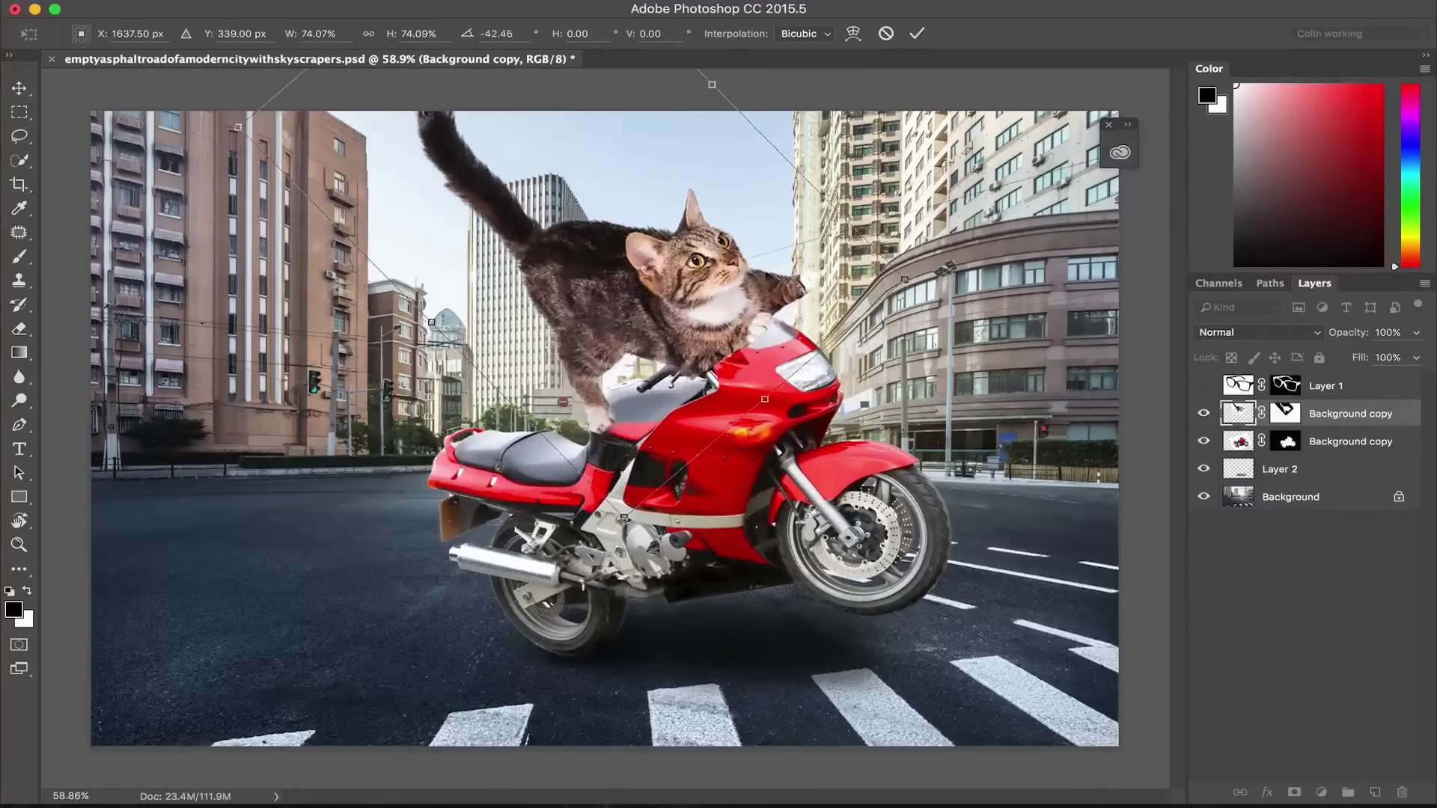
left_click_drag(617, 377, 543, 490)
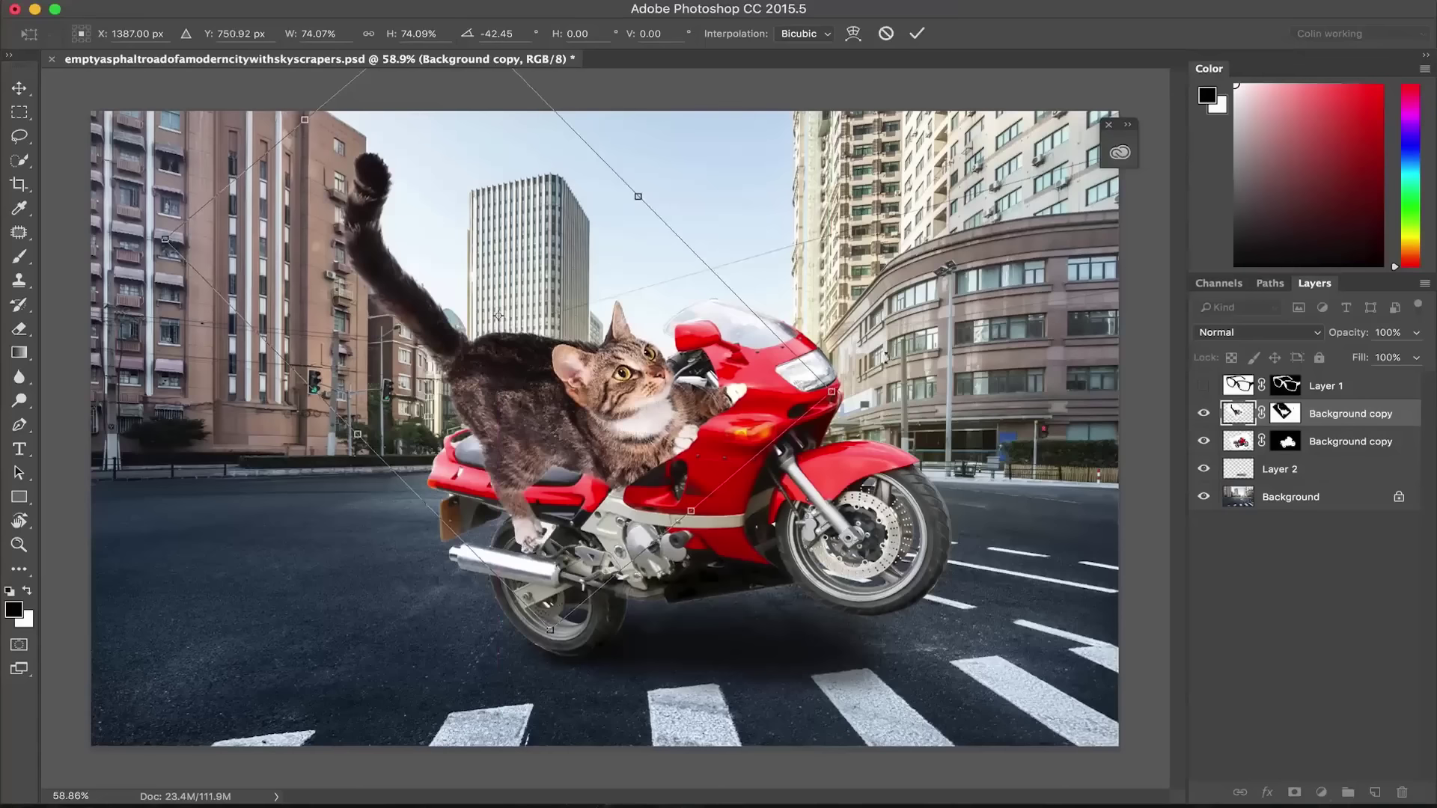
left_click_drag(876, 351, 845, 299)
left_click_drag(764, 351, 642, 379)
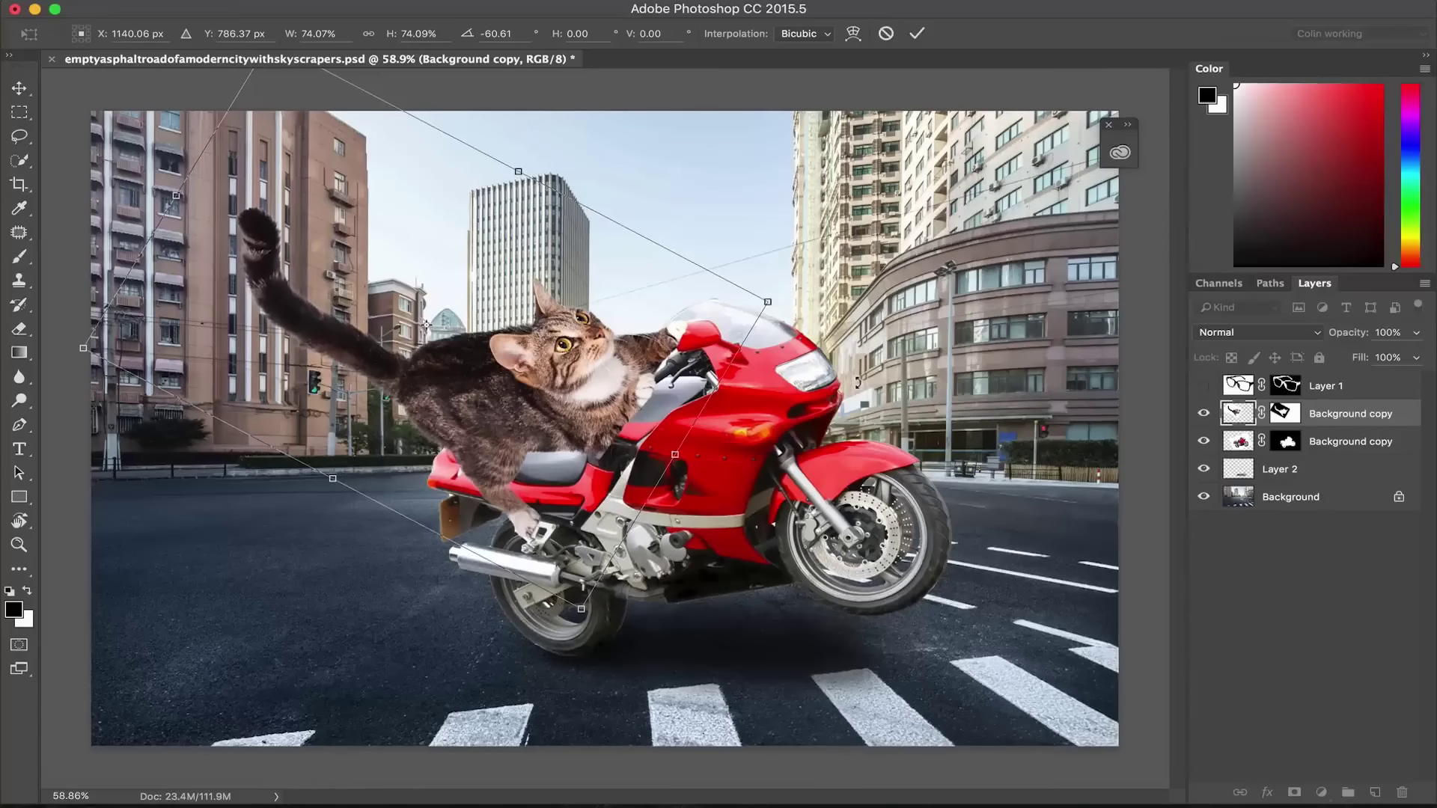
key("Return")
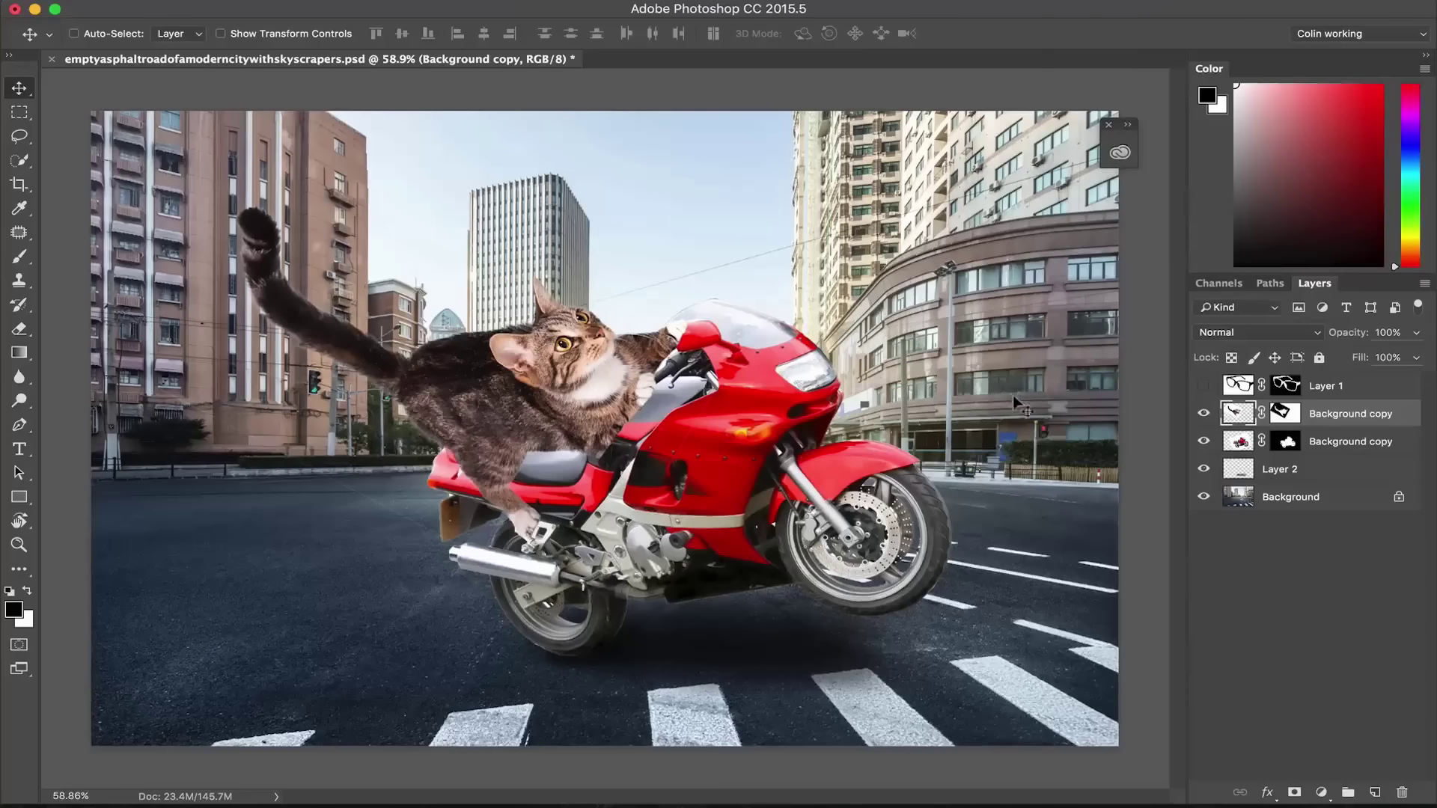
Step: Warp the cat slightly around its head and back to fit its pose on the motorcycle
key("super+t")
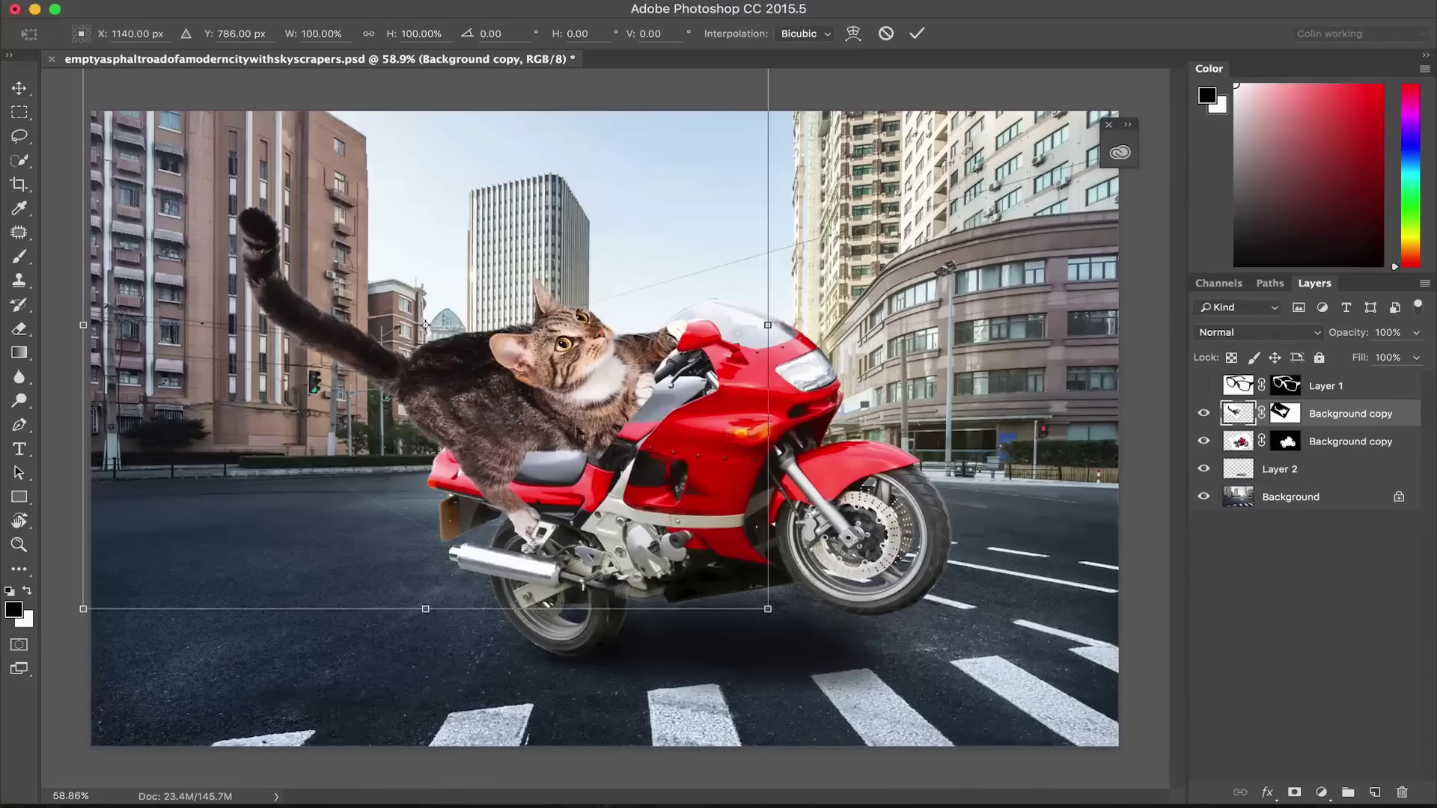
right_click(524, 383)
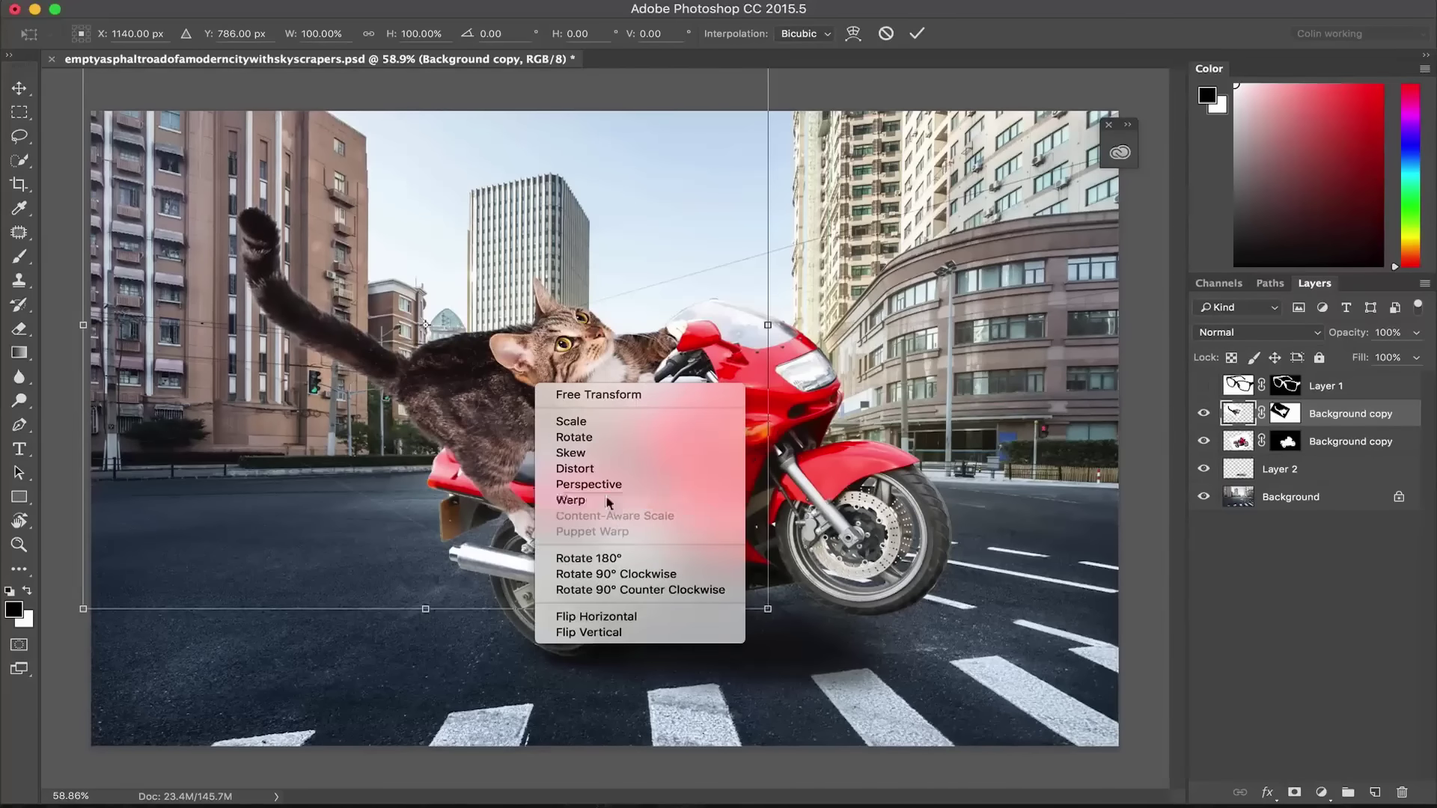
left_click(571, 500)
left_click_drag(516, 324, 494, 371)
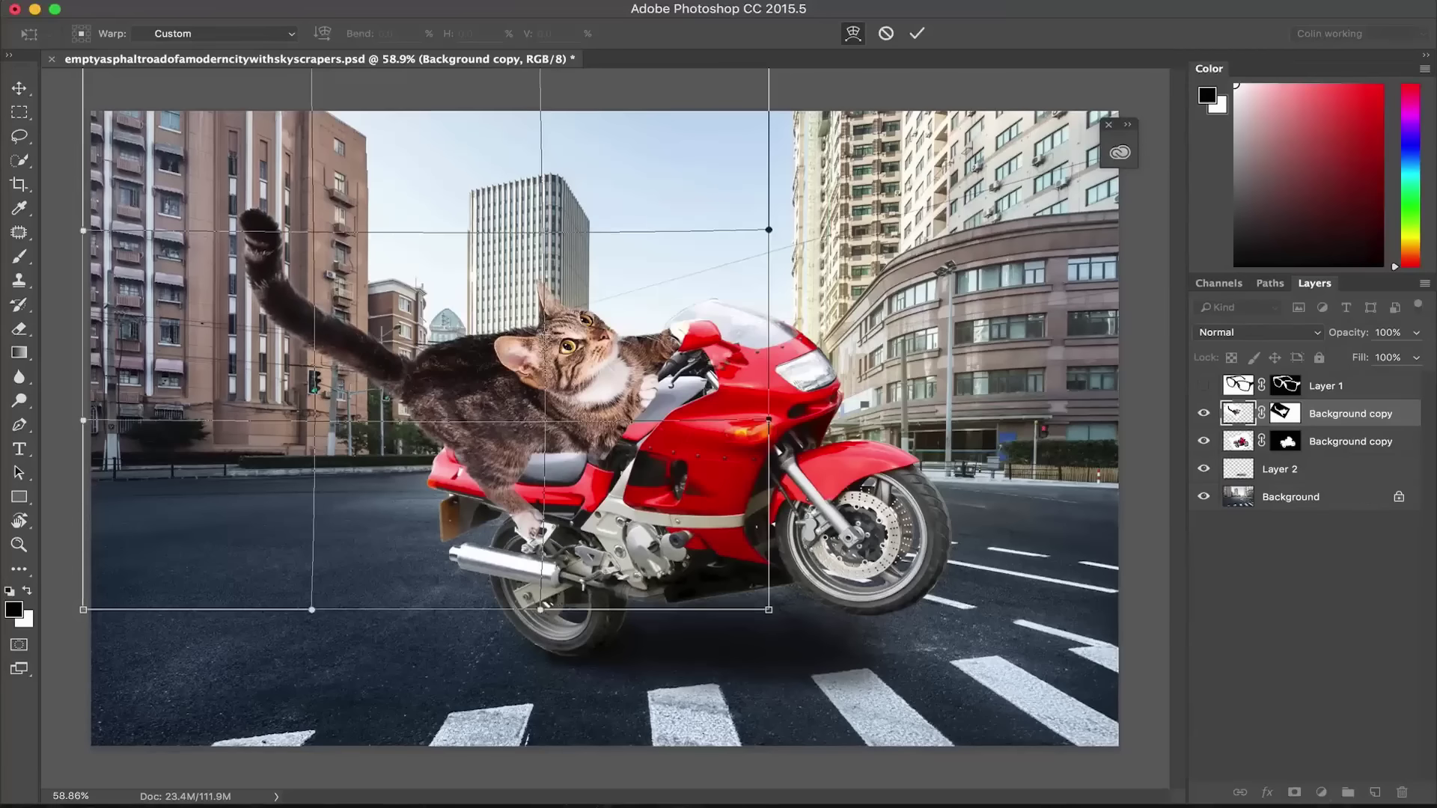
key("Return")
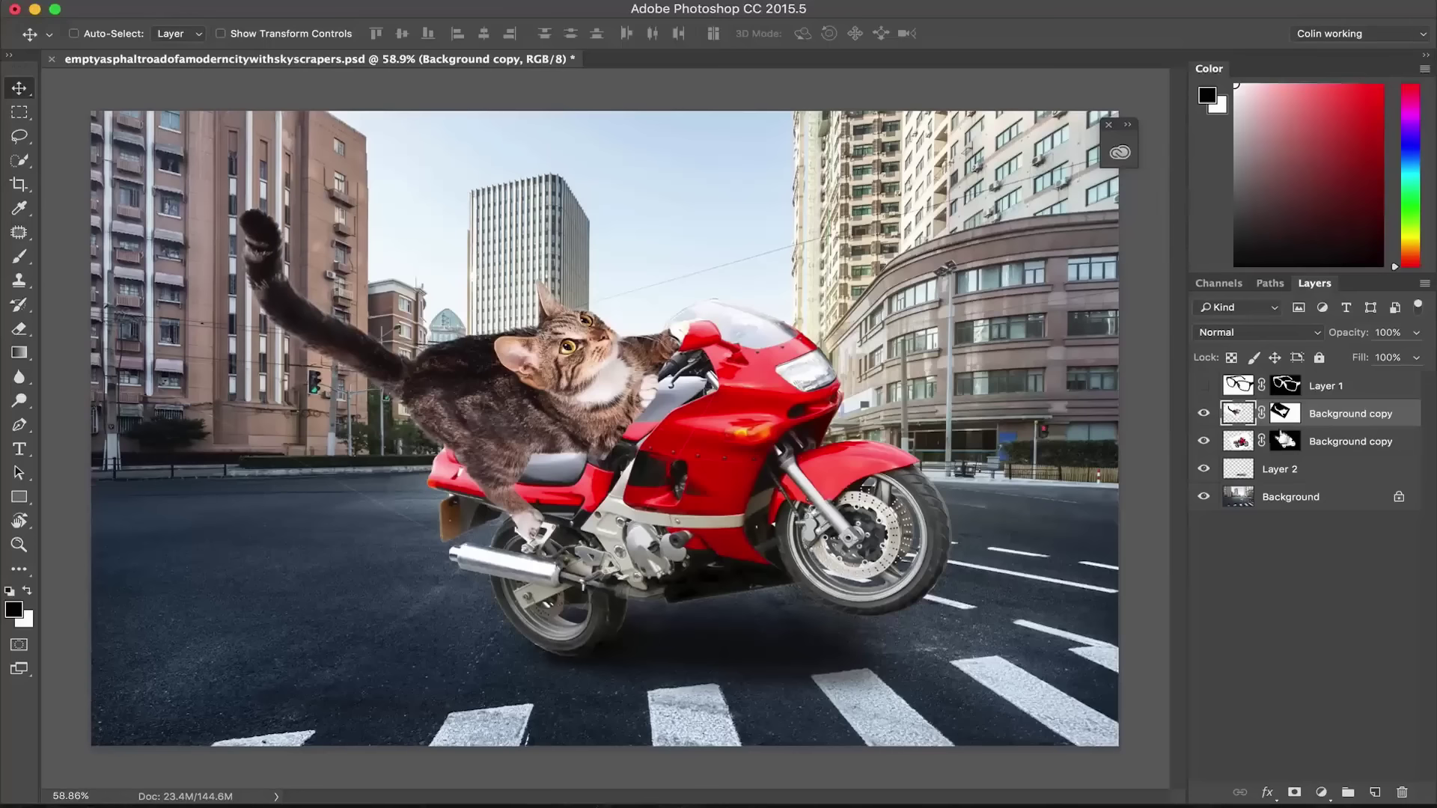
Step: Make the cat layer's mask the active target, keeping black as the foreground colour
key("b")
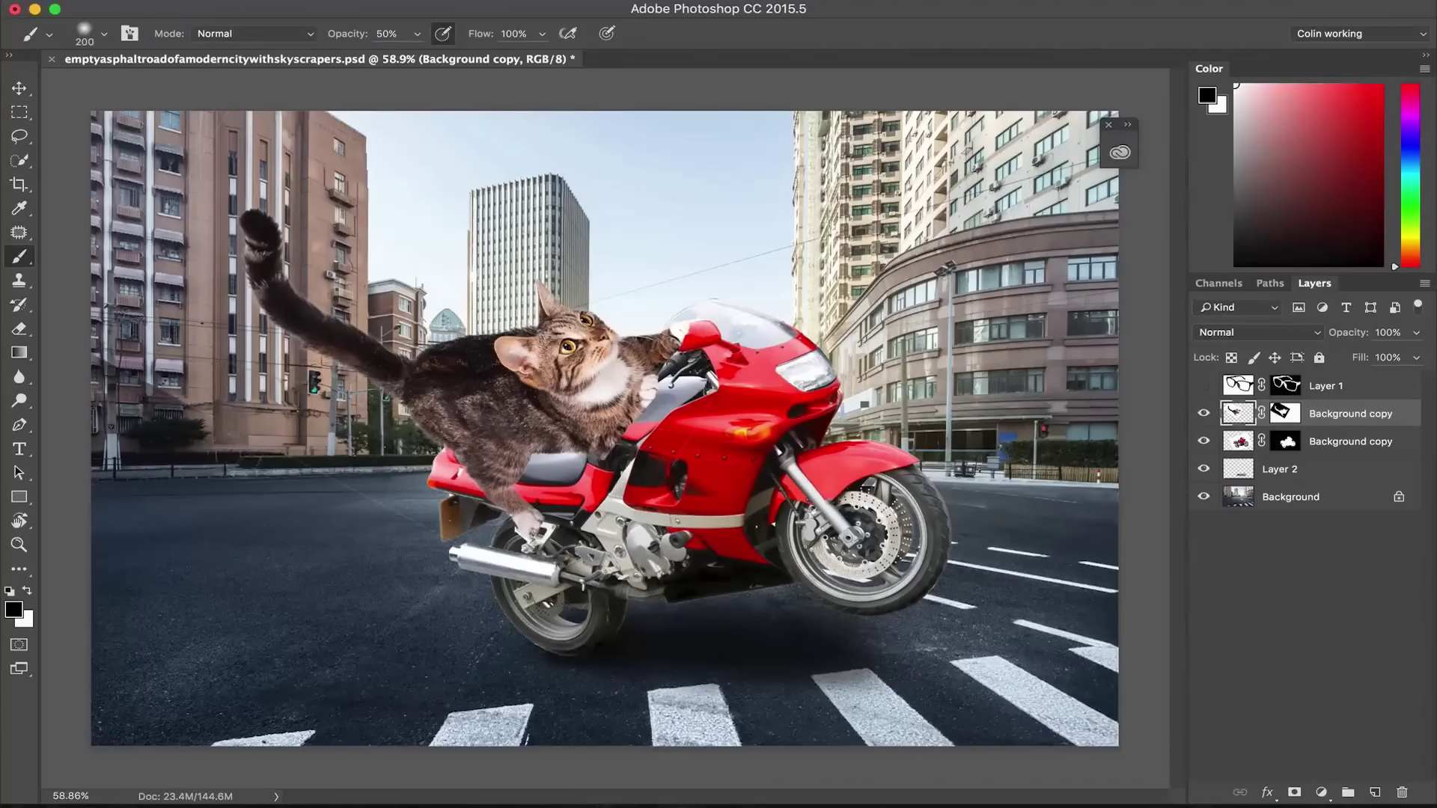
left_click(1285, 413)
key("x")
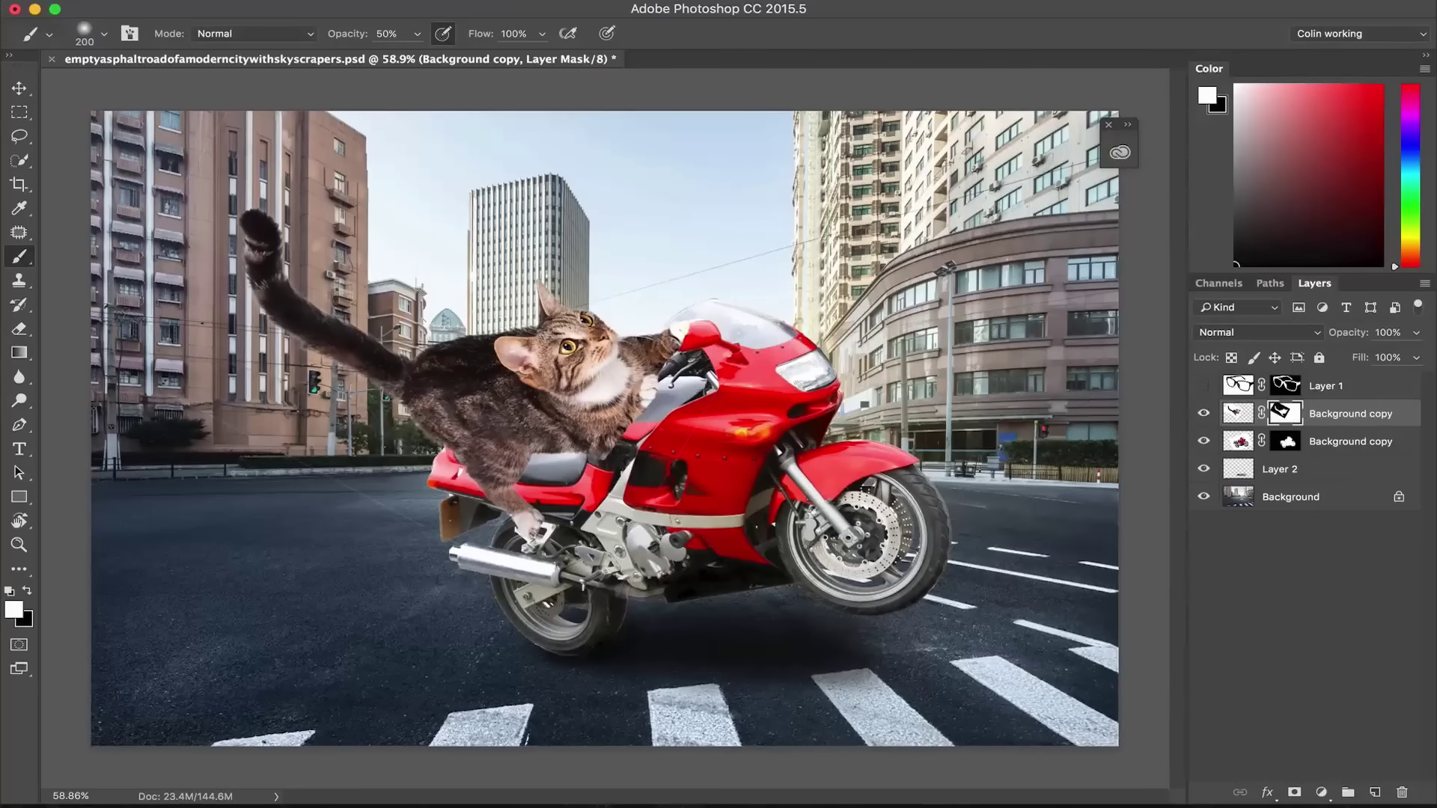
key("x")
left_click(19, 88)
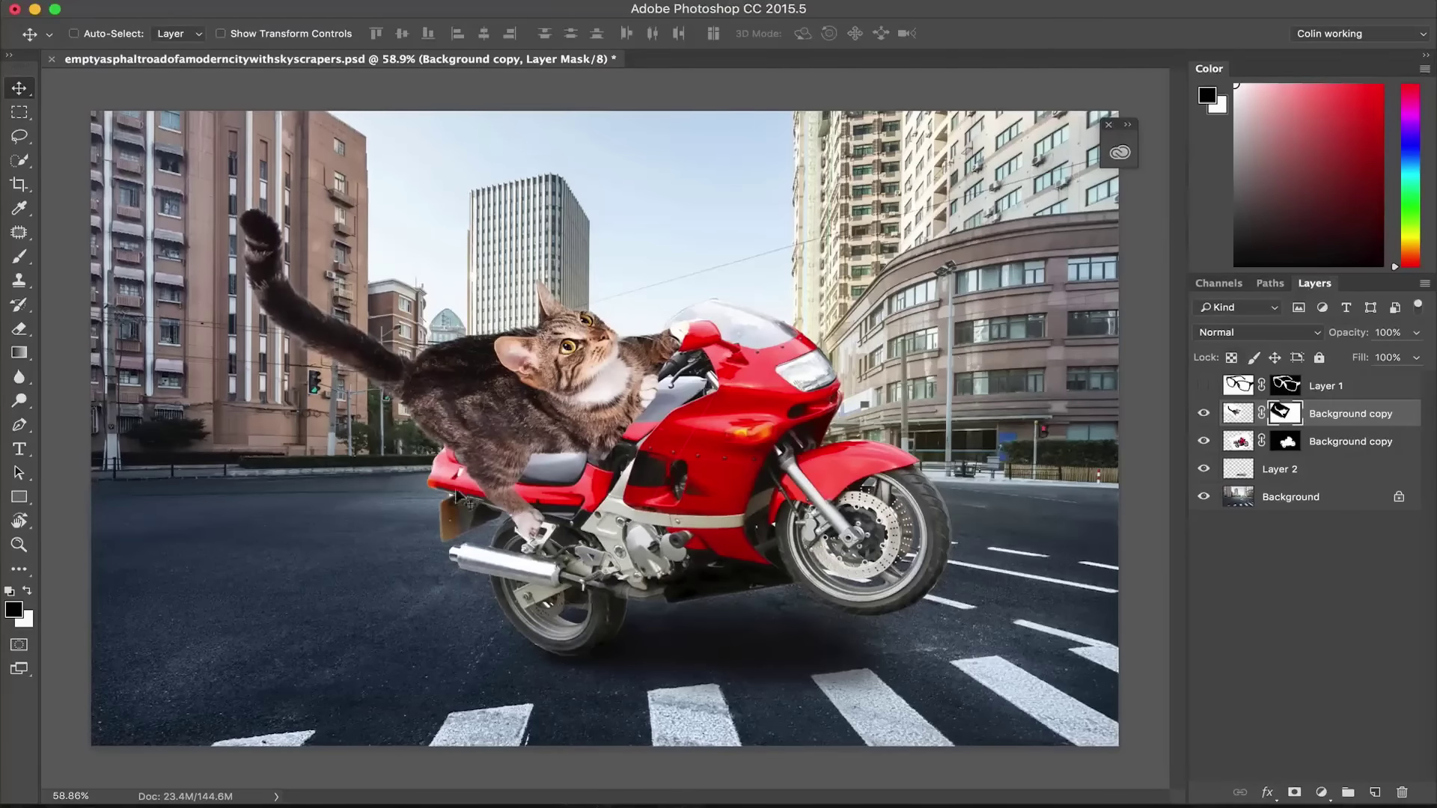
Step: Transform the cat again and shift it up and forward so its front paws reach the motorcycle's handlebars
scroll(533, 448, "up", 5)
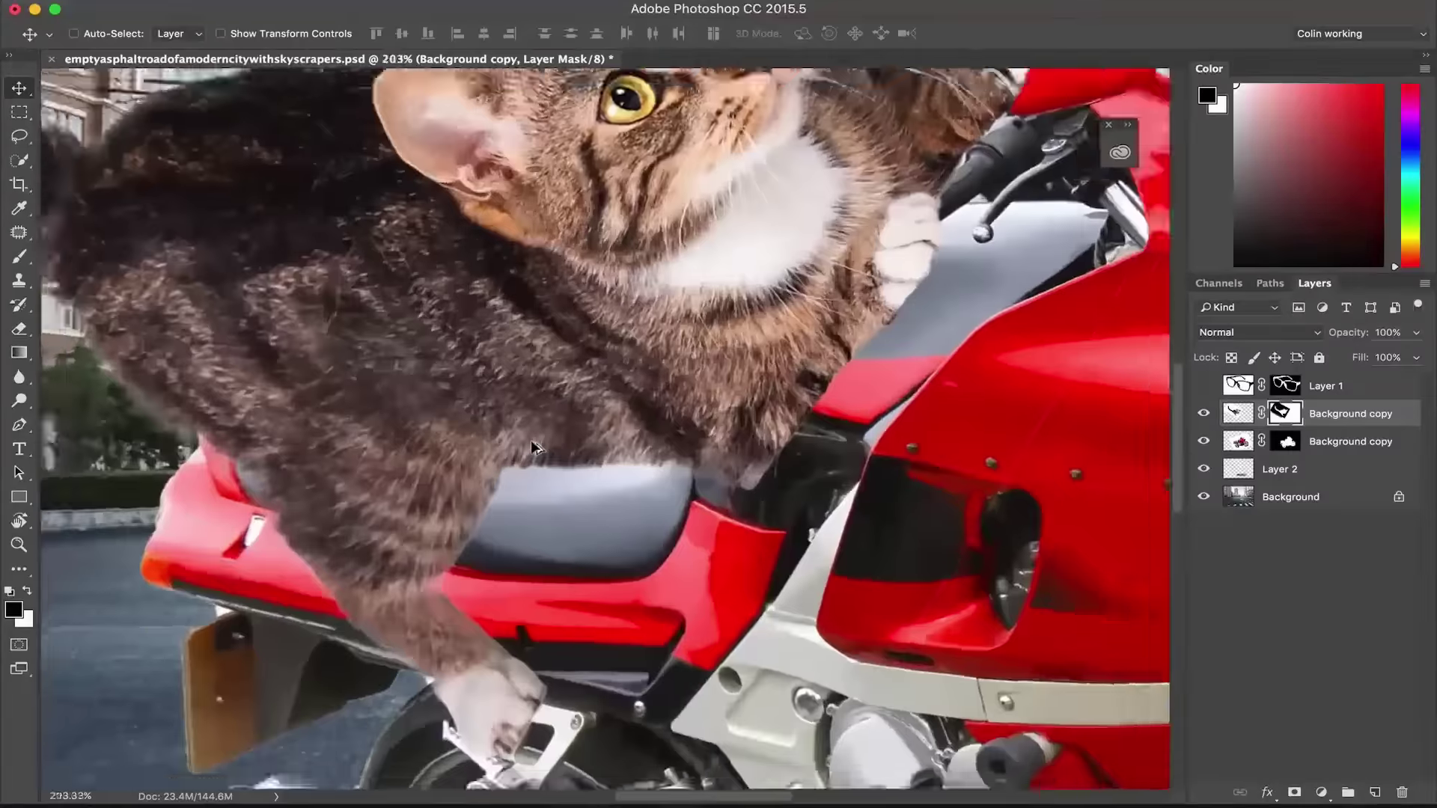
scroll(533, 448, "down", 3)
scroll(533, 448, "down", 1)
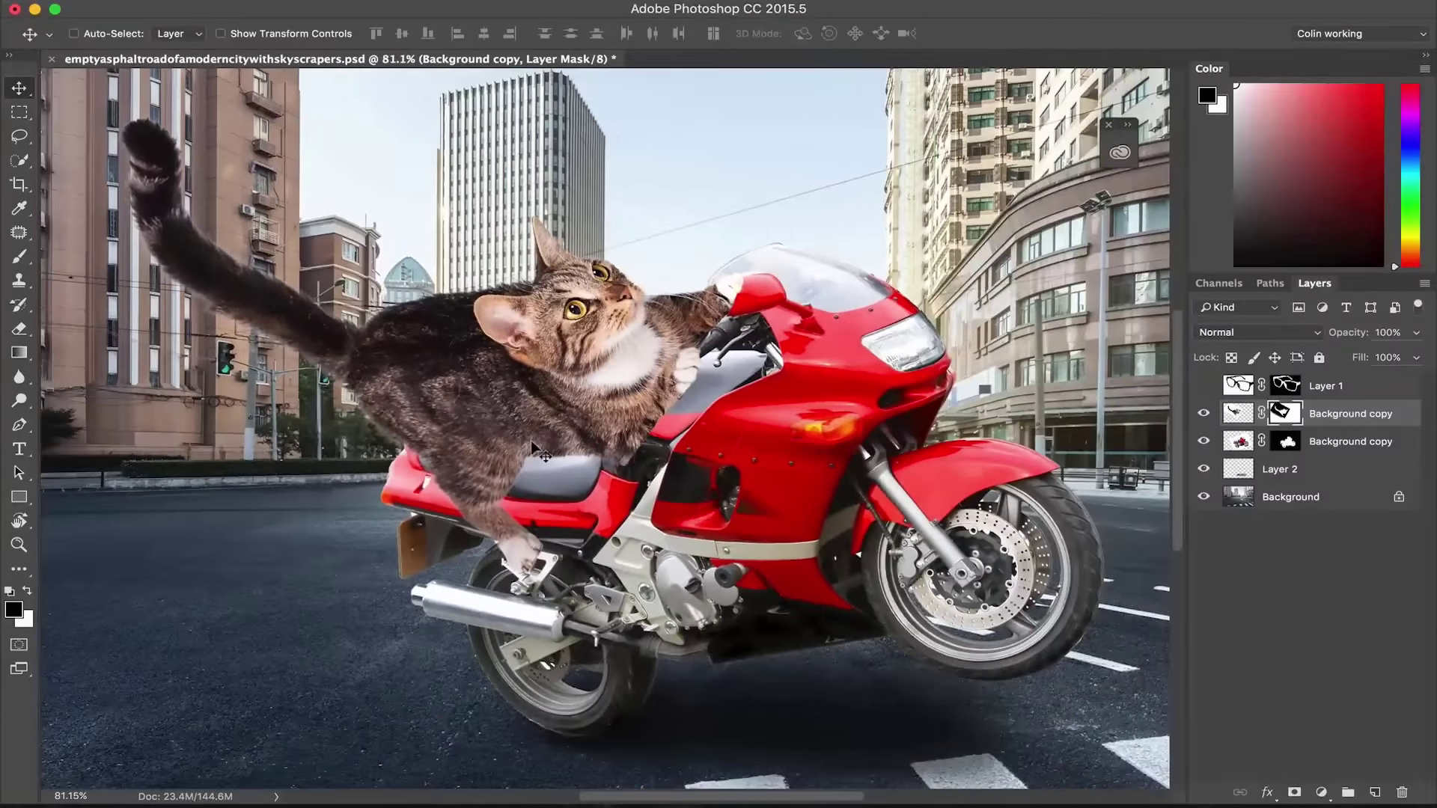
key("super+t")
left_click_drag(868, 689, 785, 770)
left_click_drag(515, 455, 557, 414)
key("Return")
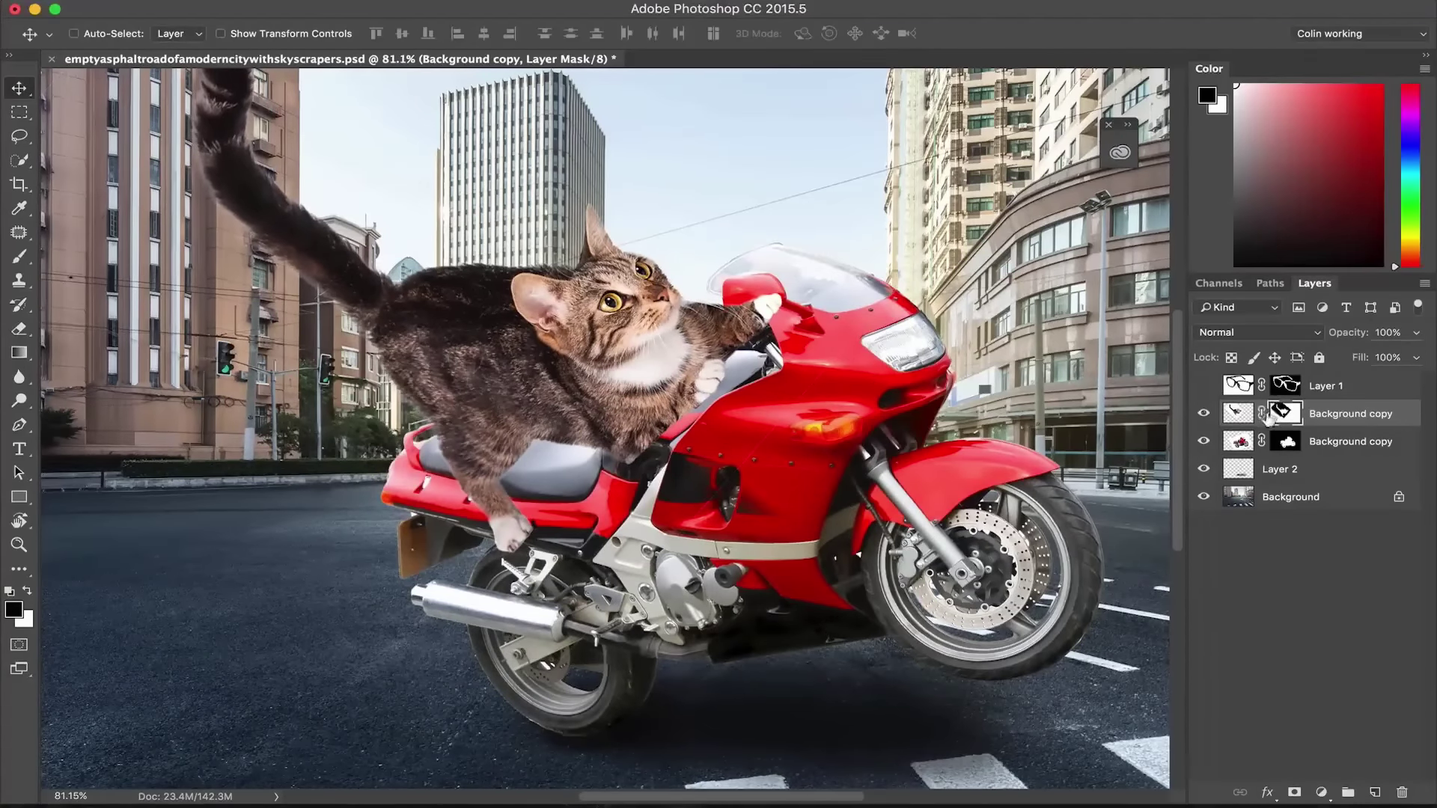
Step: Paint black on the cat's mask with a smaller soft brush at 100% opacity to hide the front paw overlapping the red mirror
key("b")
key("bracketleft")
key("bracketleft")
key("bracketleft")
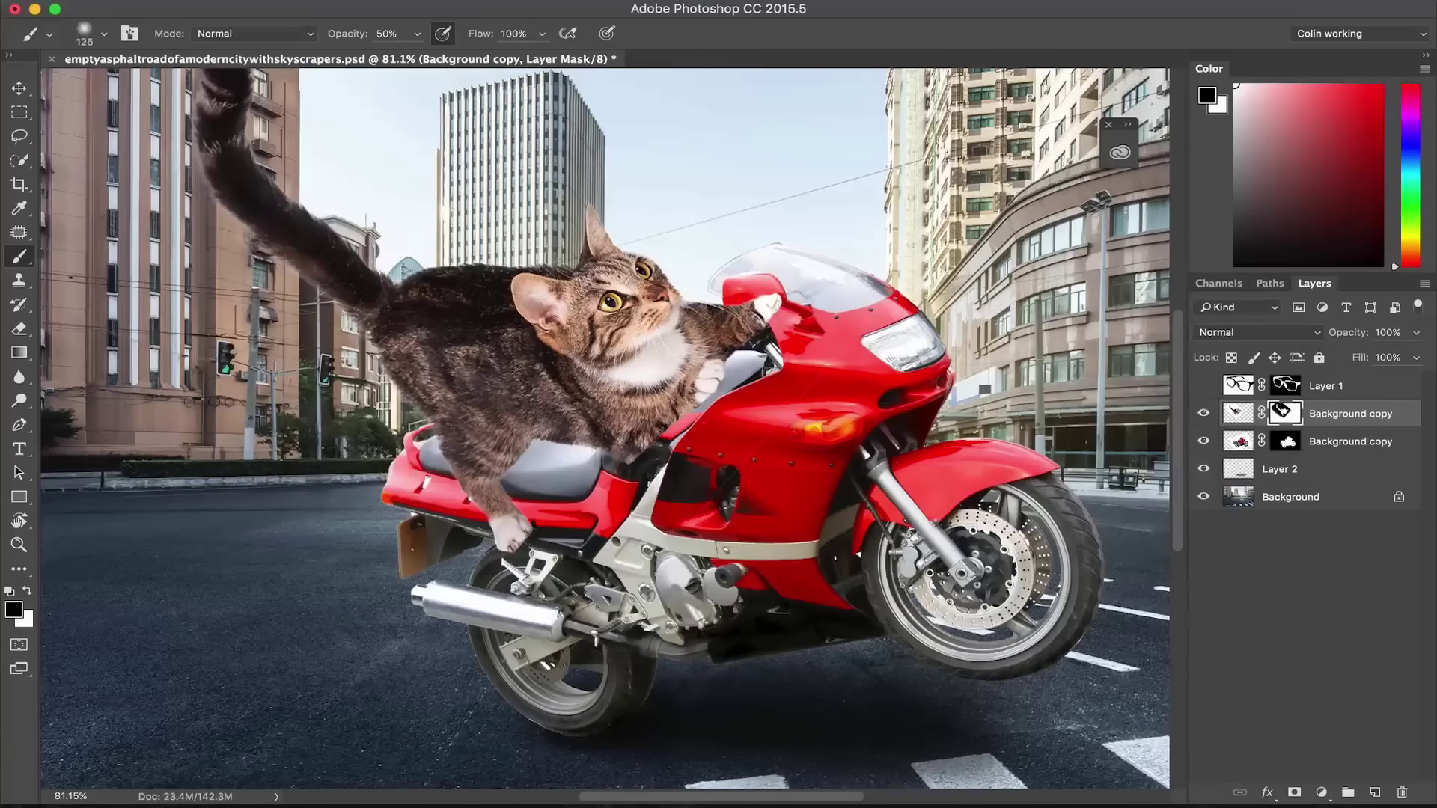
left_click_drag(769, 303, 768, 314)
key("0")
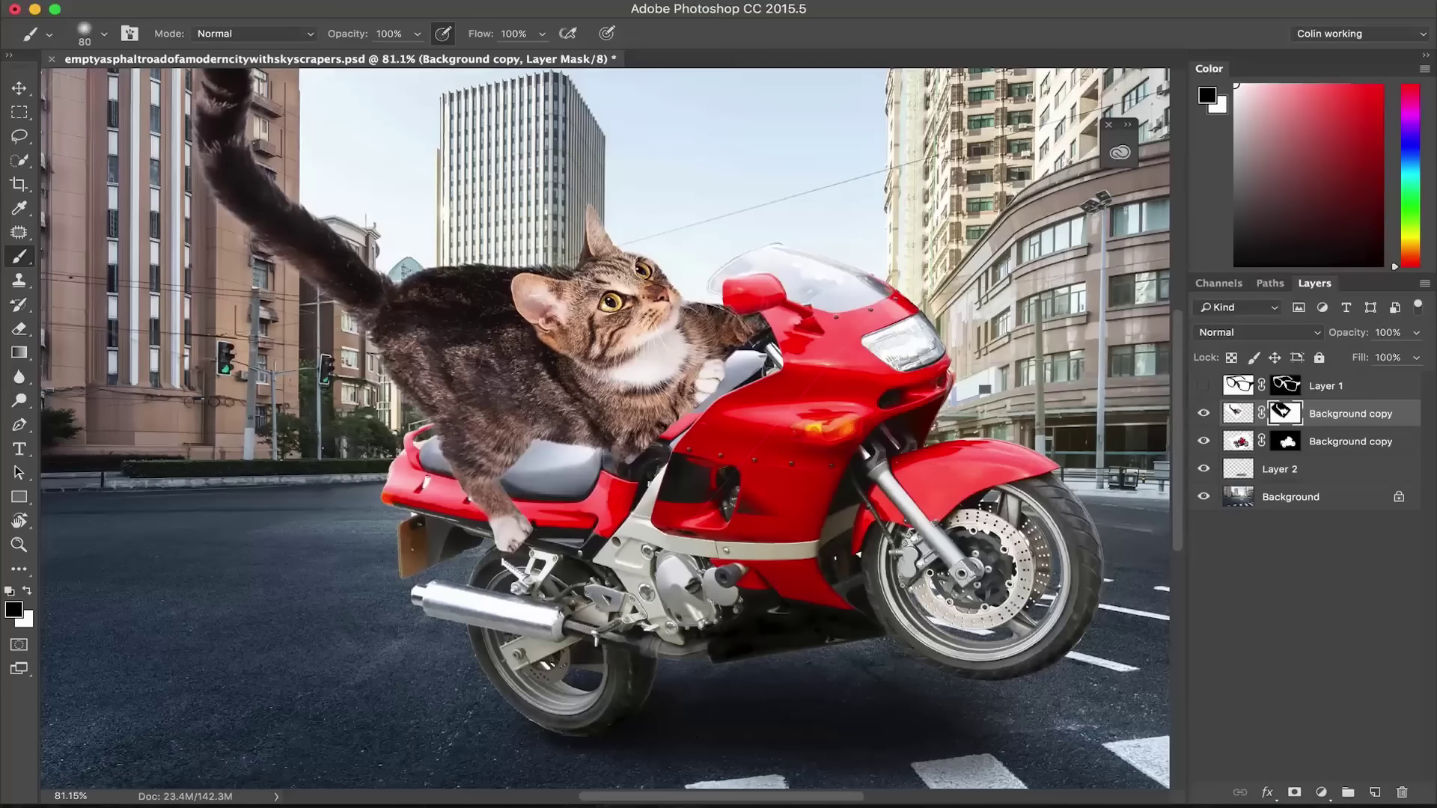
Step: Use a hard 80 px brush on the cat's mask to clean up the edge where the foreleg meets the mirror
left_click(105, 33)
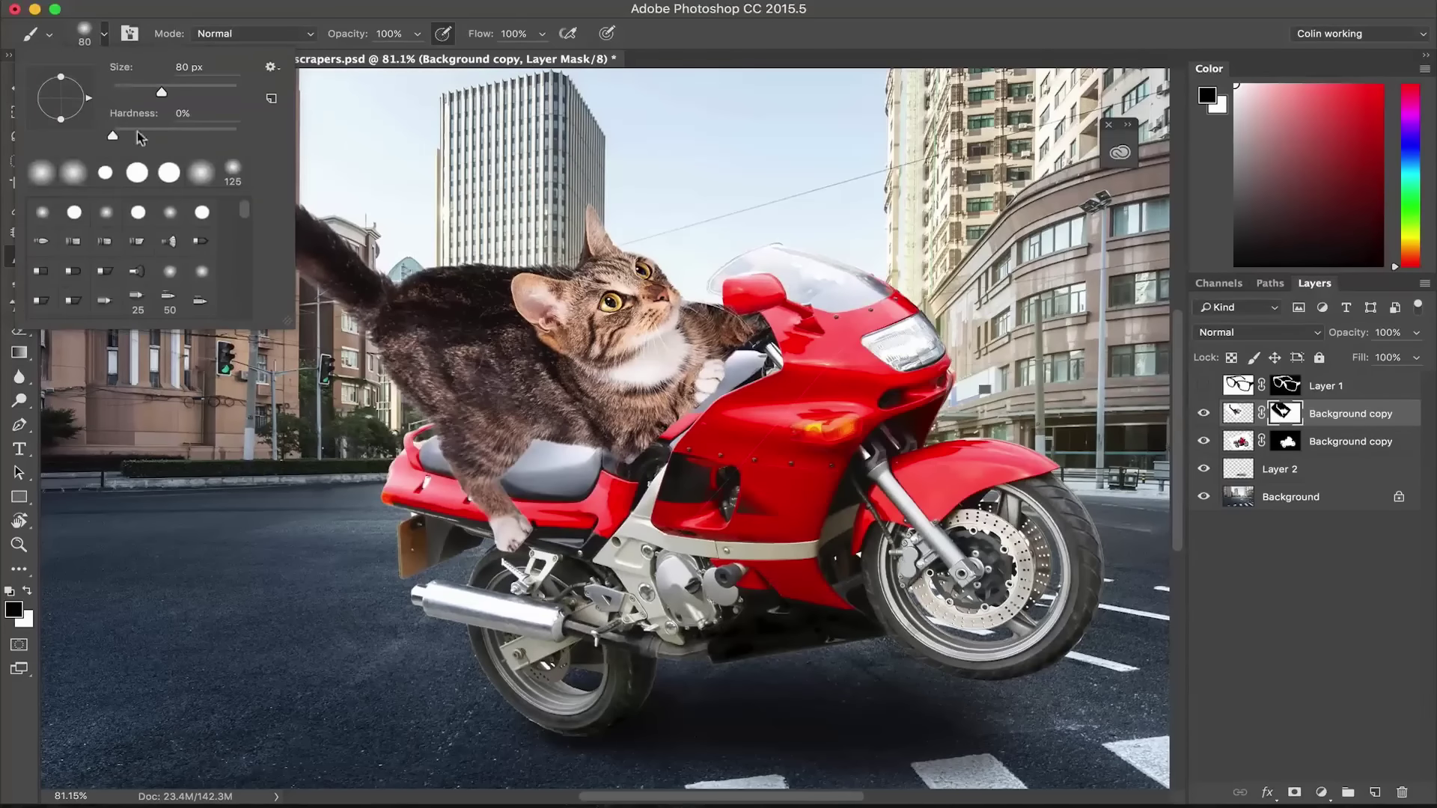
left_click_drag(142, 135, 282, 155)
key("Return")
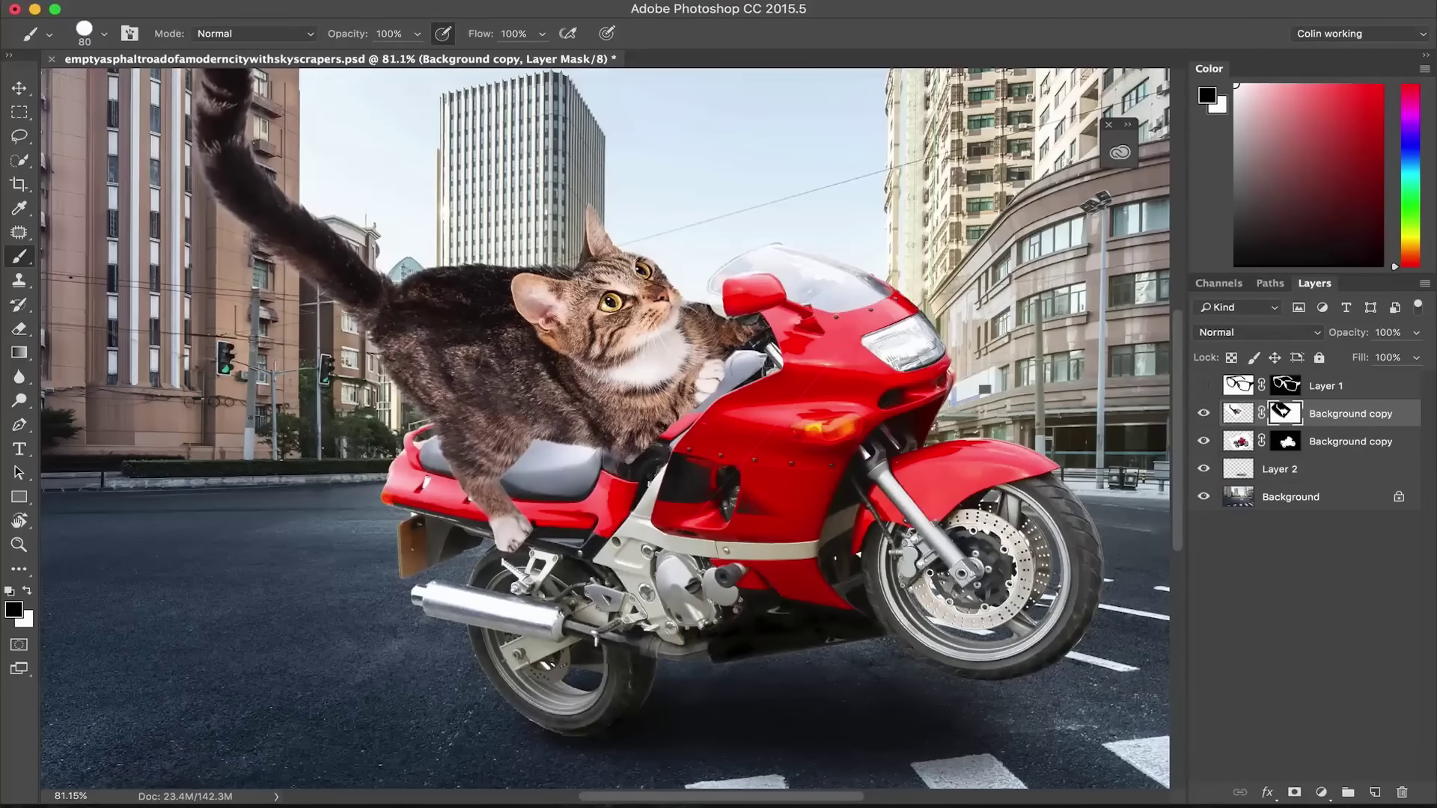
key("x")
left_click(723, 315)
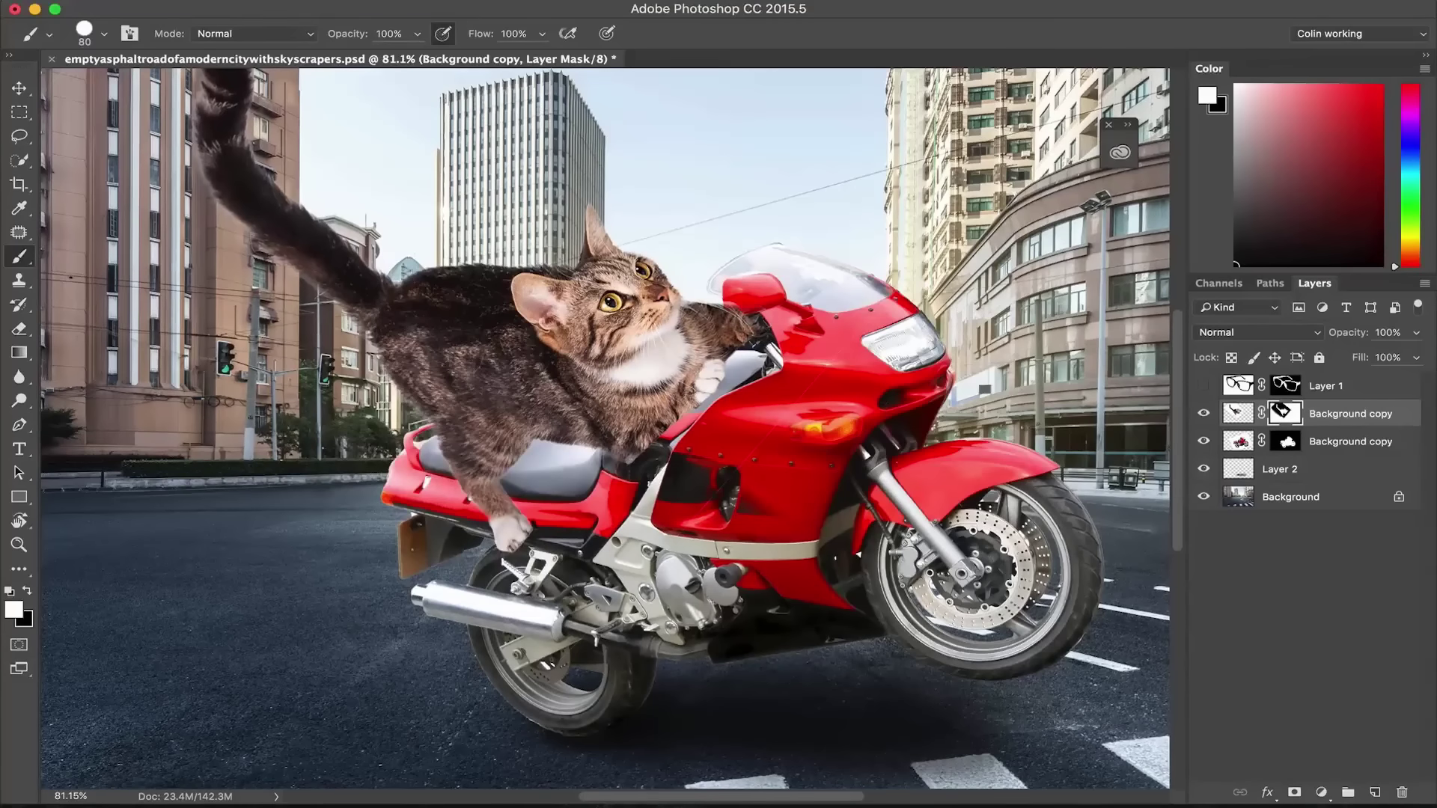
key("x")
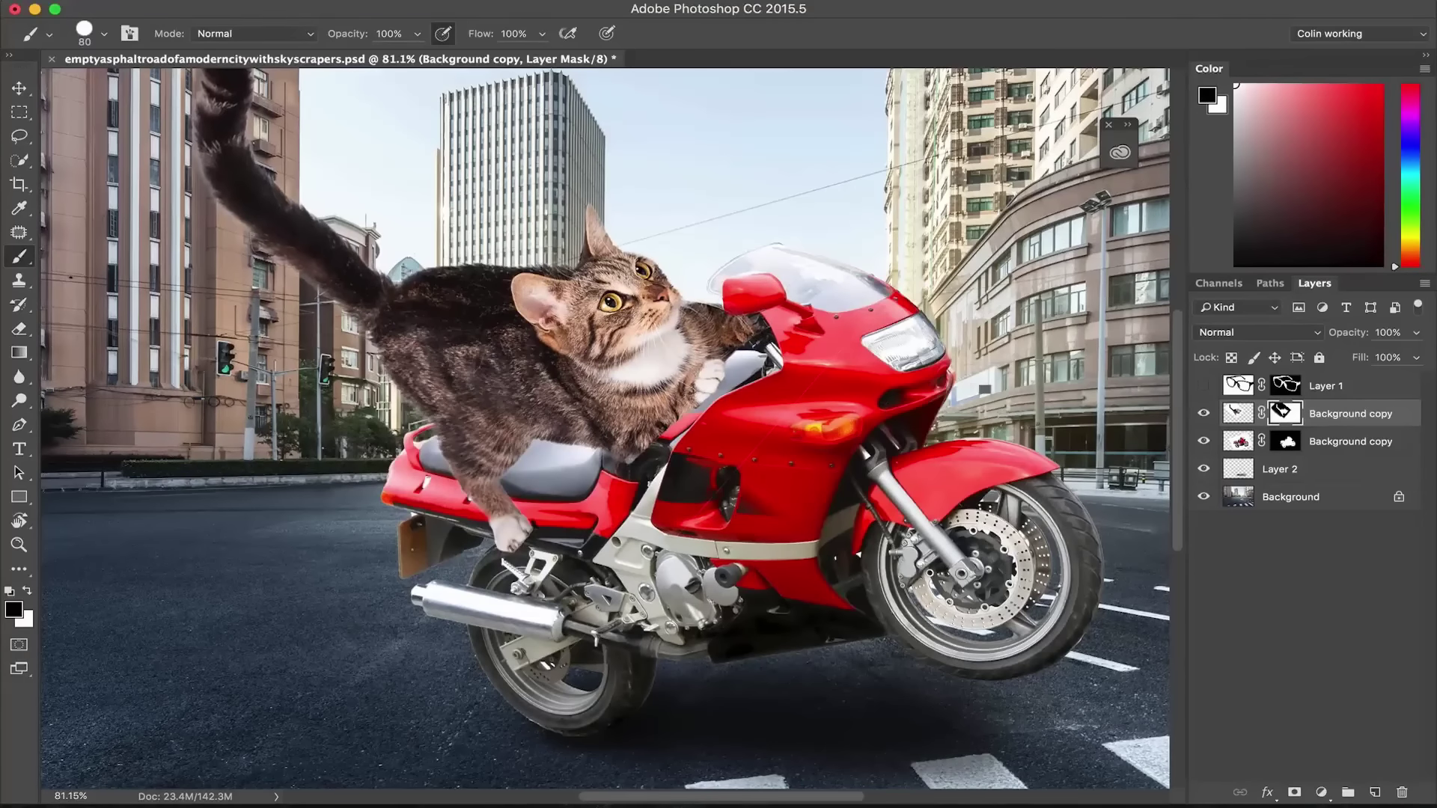
left_click(20, 90)
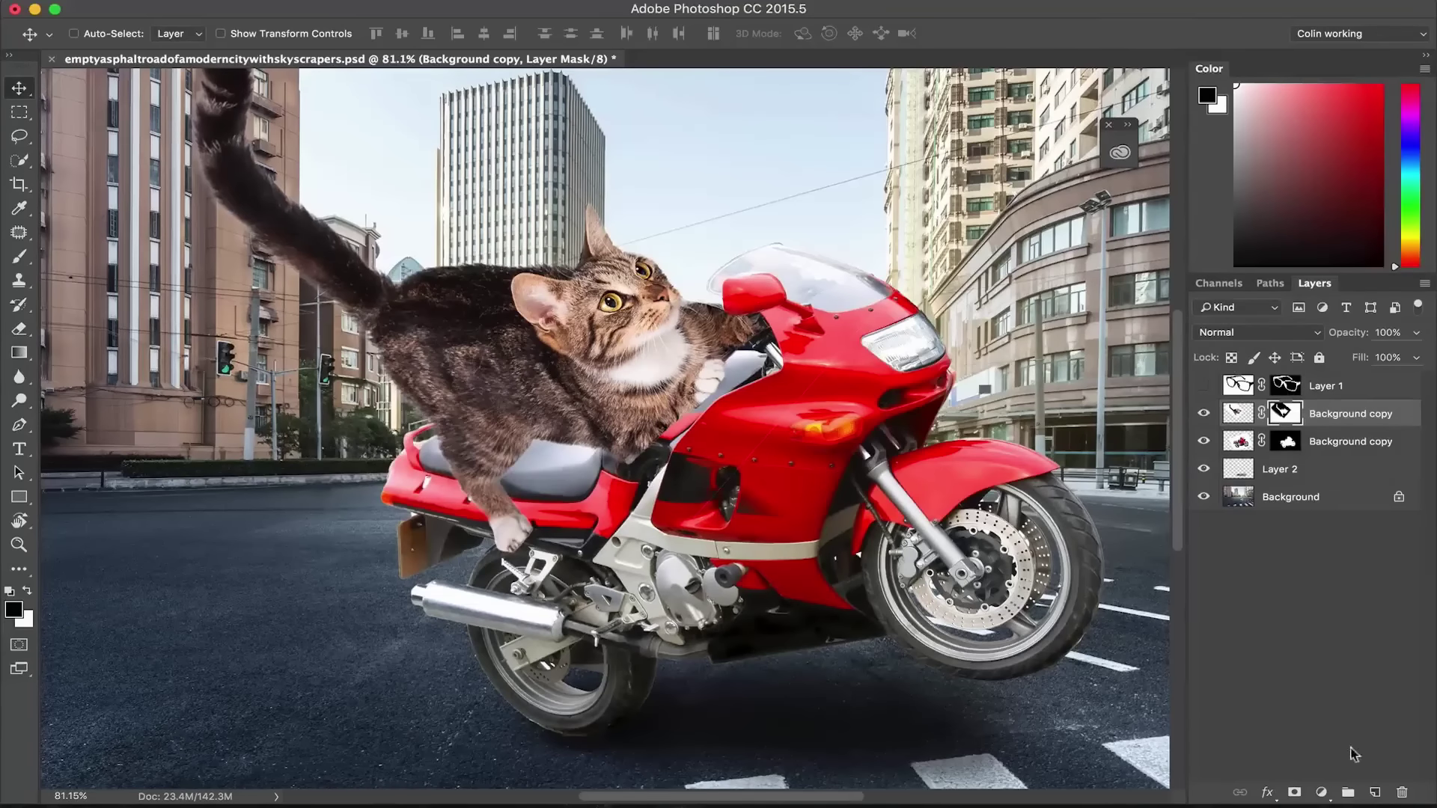
Step: Add a new layer between the cat and the motorcycle, and choose a soft 80 px brush with 0% hardness
left_click(1375, 792)
left_click_drag(1327, 404, 1323, 455)
key("b")
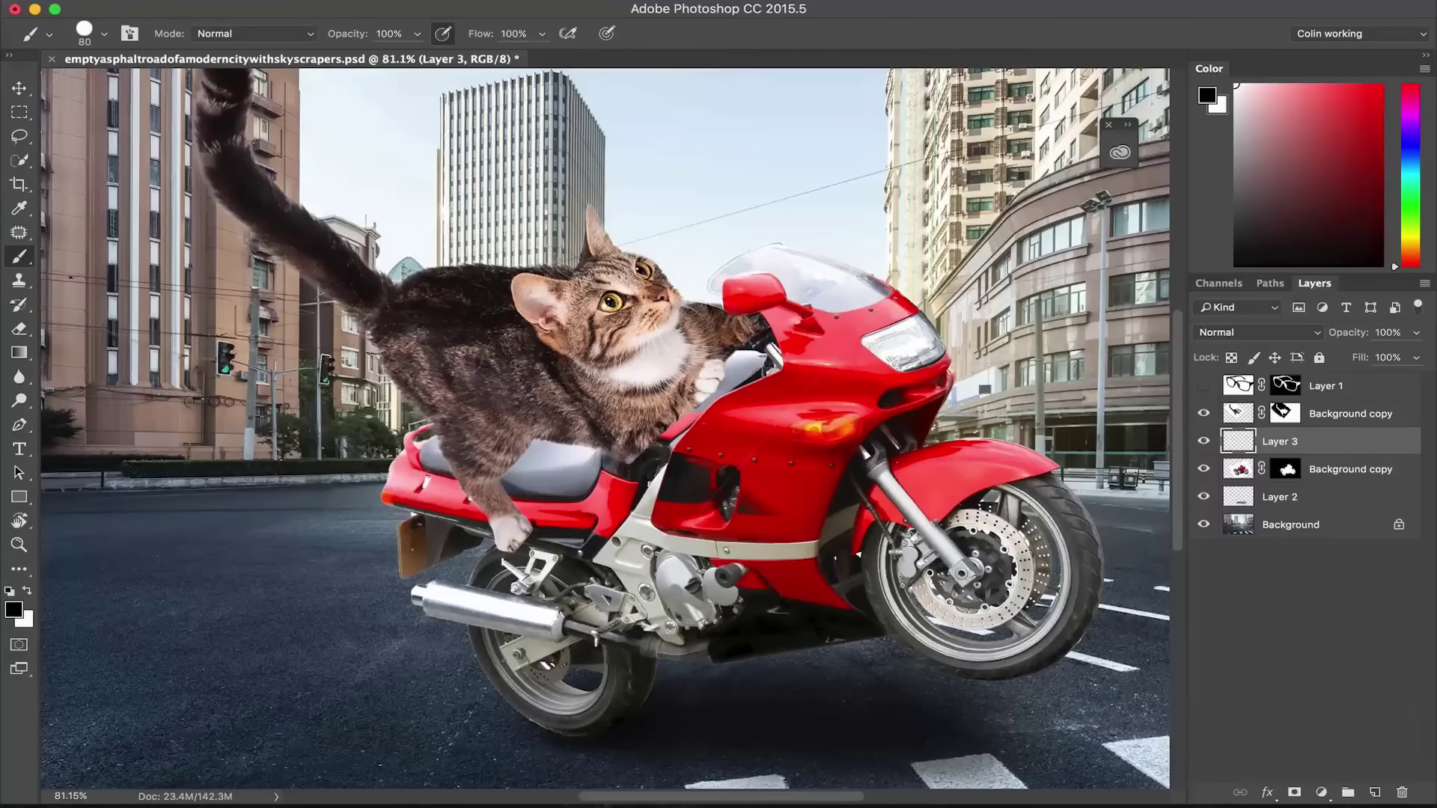
left_click(104, 34)
left_click(99, 169)
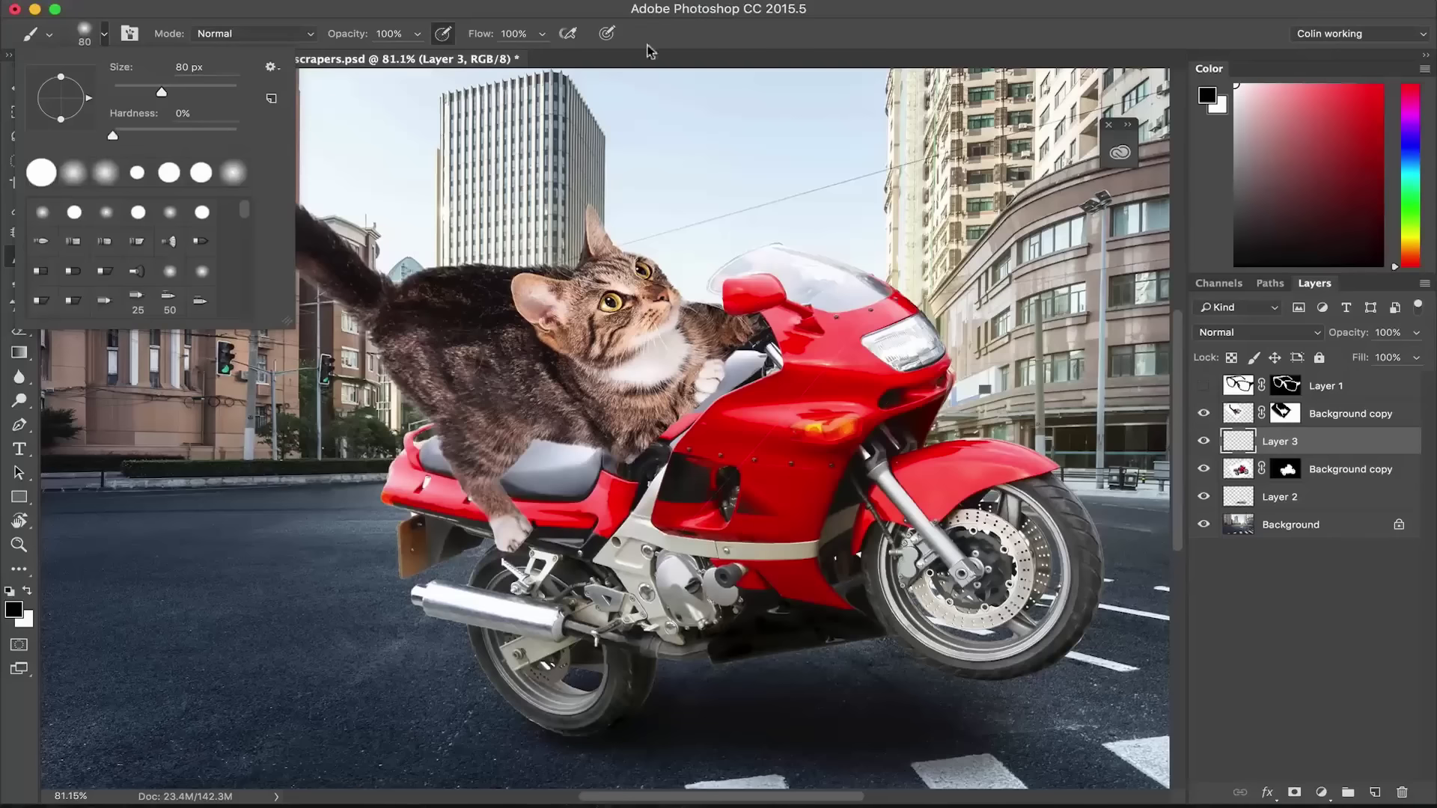
left_click(676, 18)
Step: Paint black contact shadows on the seat under the cat's belly, beside the hind leg, and along the tank below the chest and front paw
mouse_move(532, 458)
left_mouse_down()
mouse_move(595, 452)
mouse_move(531, 448)
mouse_move(513, 471)
mouse_move(598, 449)
left_mouse_up()
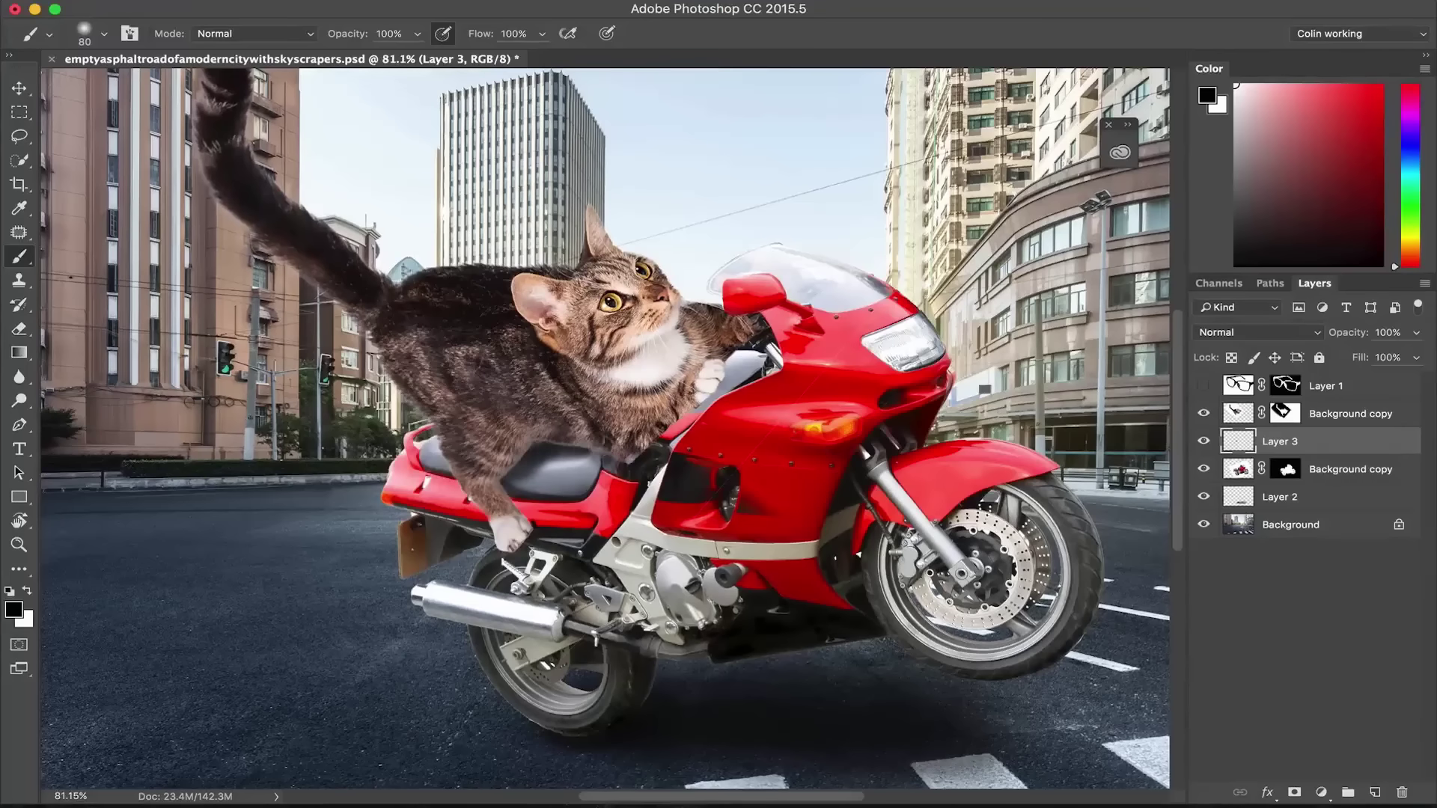
left_click_drag(523, 490, 530, 531)
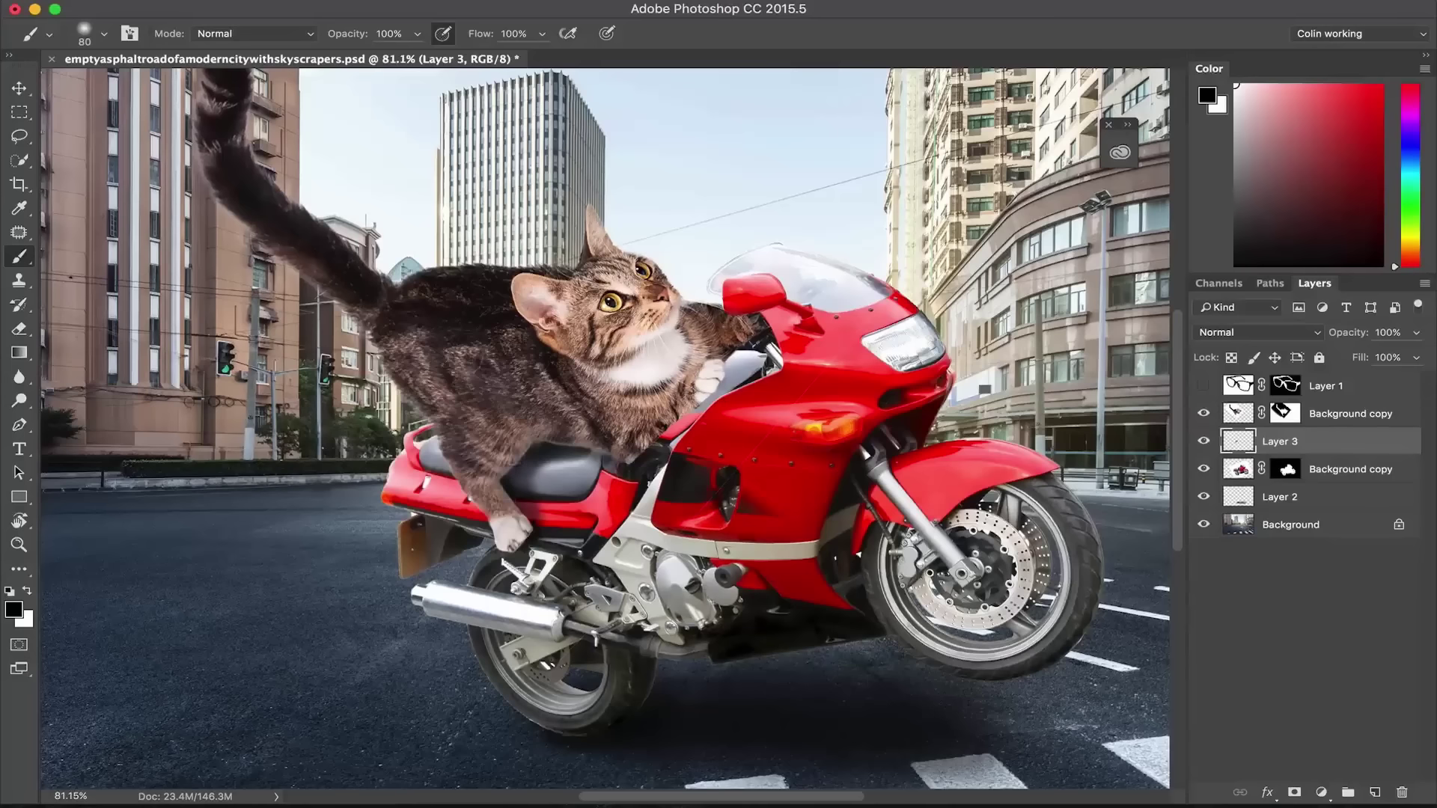
left_click_drag(521, 474, 529, 516)
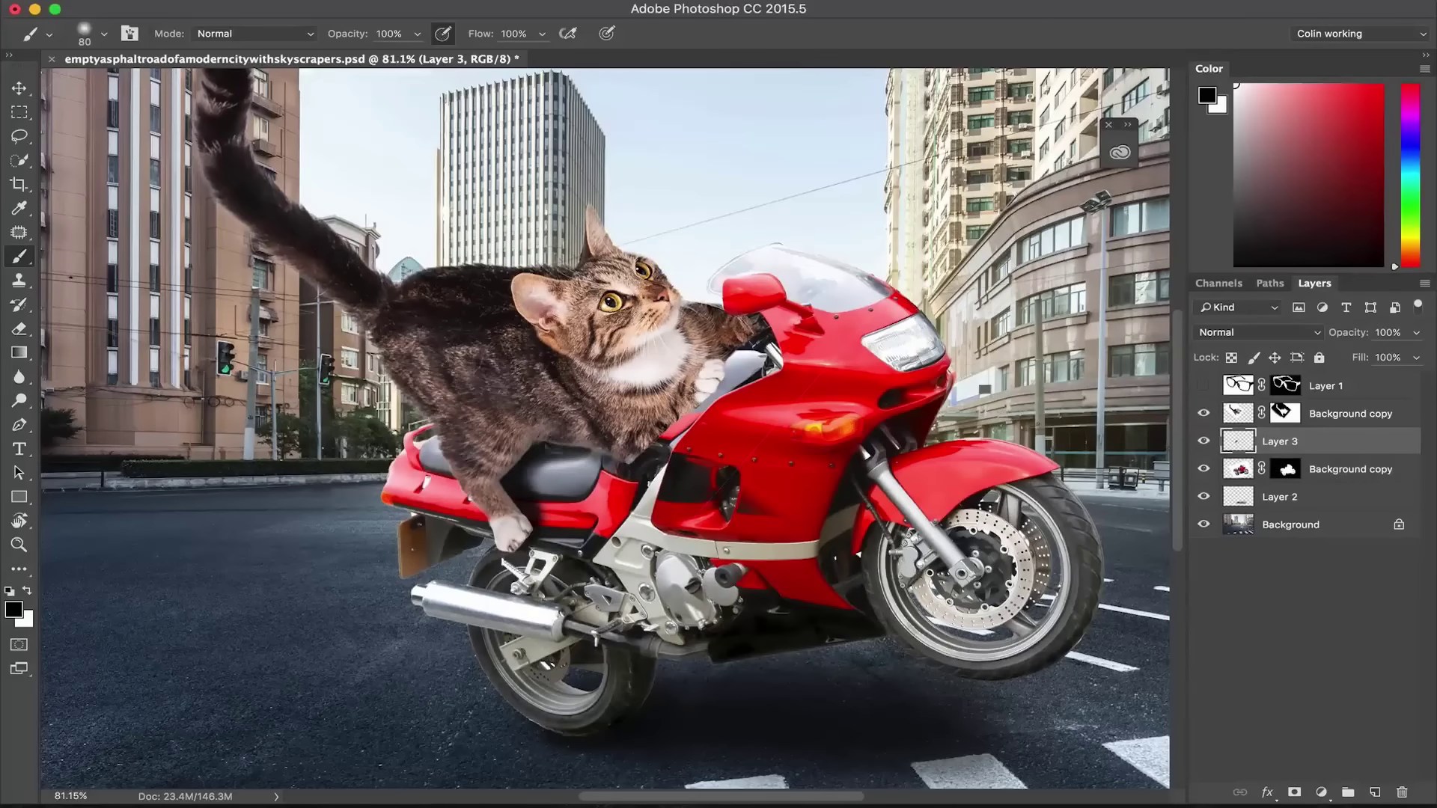
mouse_move(694, 408)
left_mouse_down()
mouse_move(708, 395)
mouse_move(673, 429)
mouse_move(738, 363)
mouse_move(692, 415)
left_mouse_up()
mouse_move(587, 458)
left_mouse_down()
mouse_move(615, 473)
mouse_move(689, 421)
left_mouse_up()
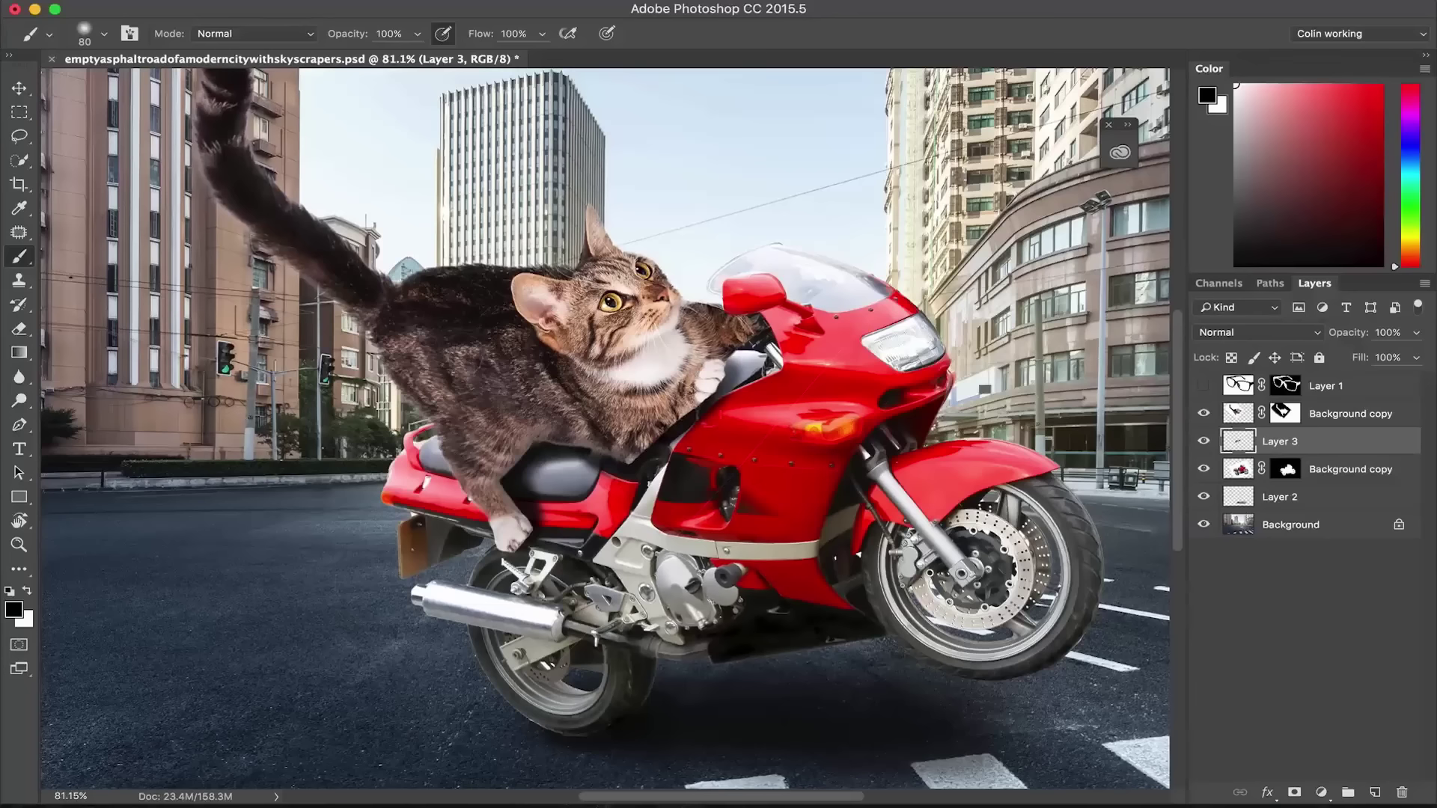
left_click(1203, 413)
left_click(1203, 414)
left_click_drag(659, 442, 677, 427)
Step: Soften the cat's chest, paw and belly edges on its mask, and darken the seat further on the shadow layer
left_click(1284, 411)
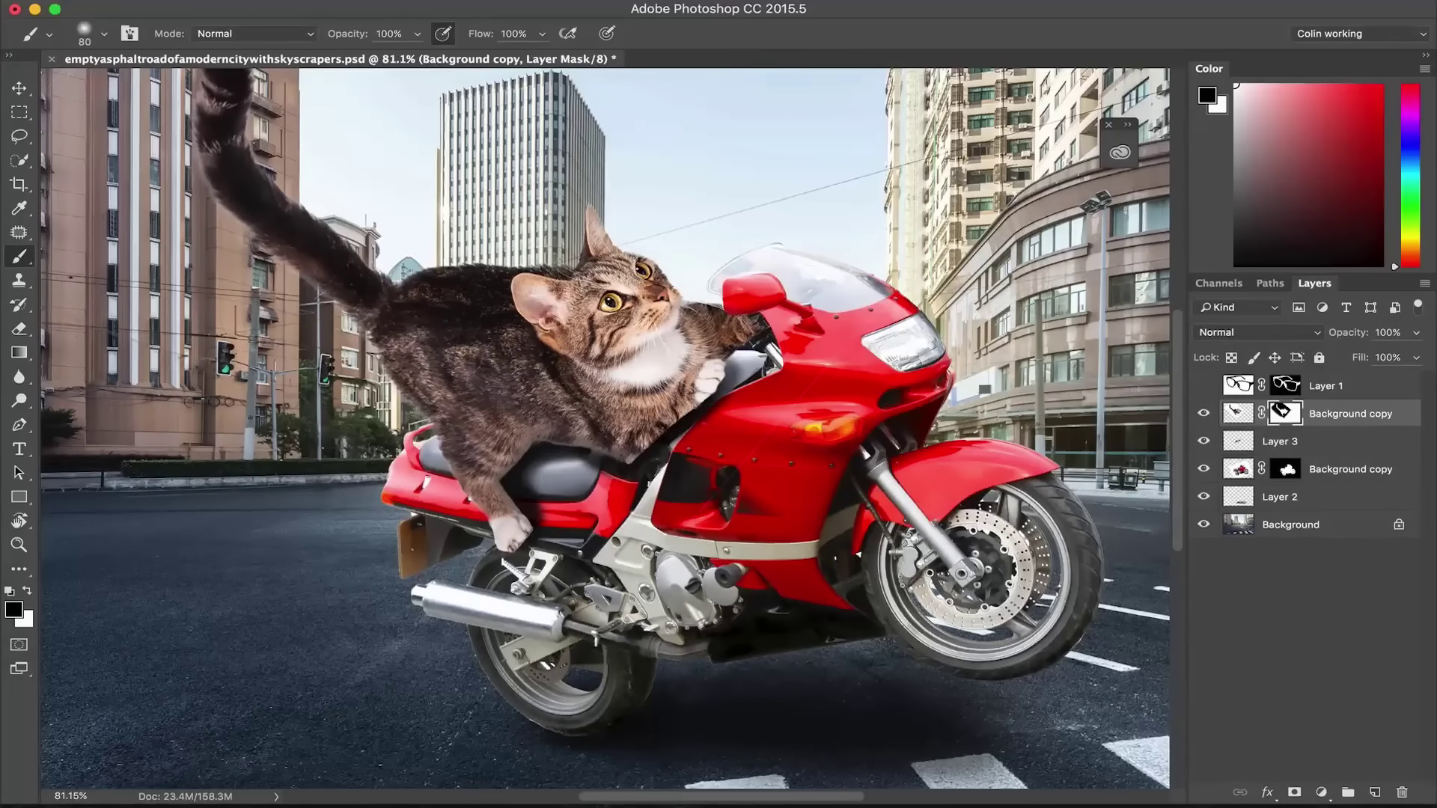
left_click_drag(629, 470, 724, 378)
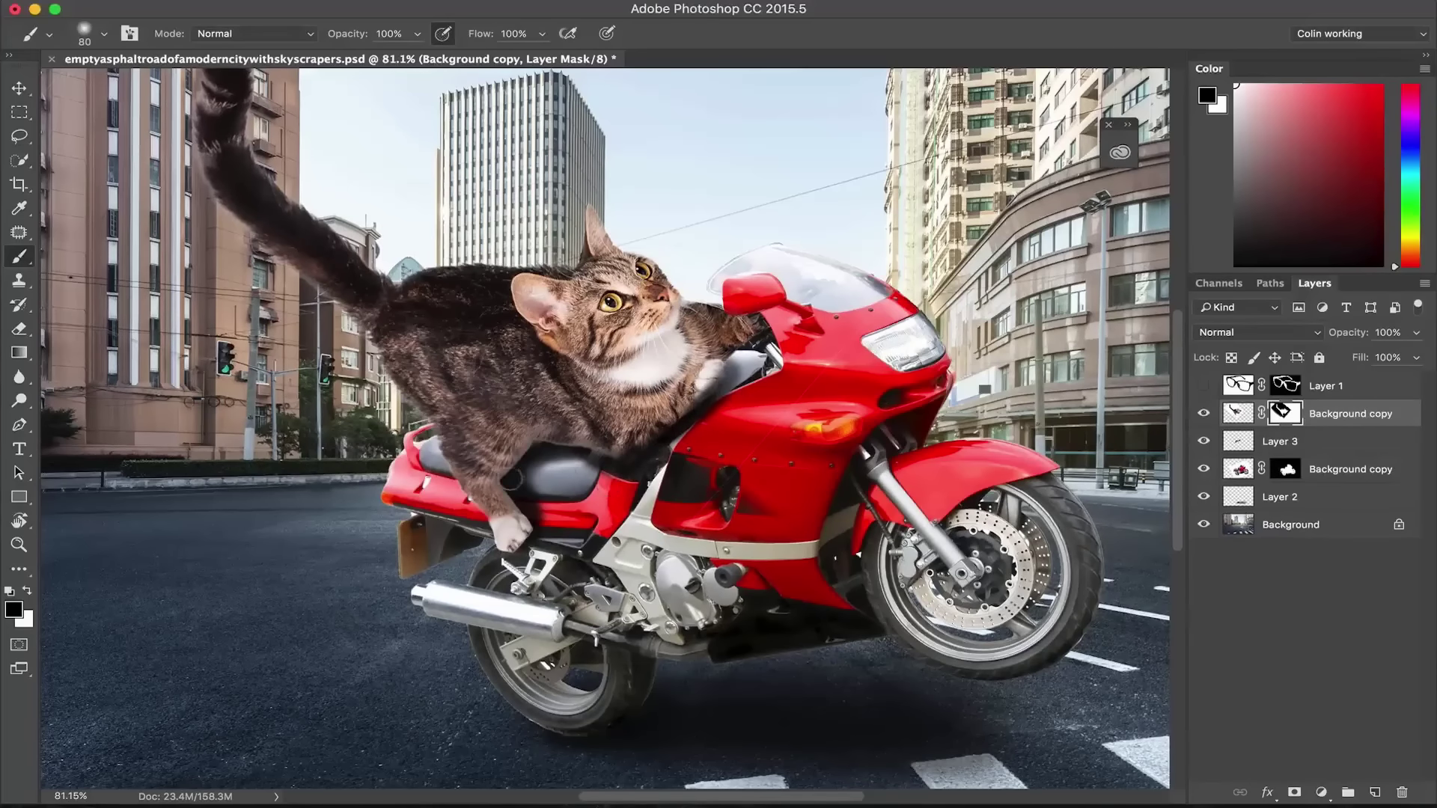
mouse_move(519, 482)
left_mouse_down()
mouse_move(539, 449)
mouse_move(597, 455)
mouse_move(515, 485)
mouse_move(537, 518)
left_mouse_up()
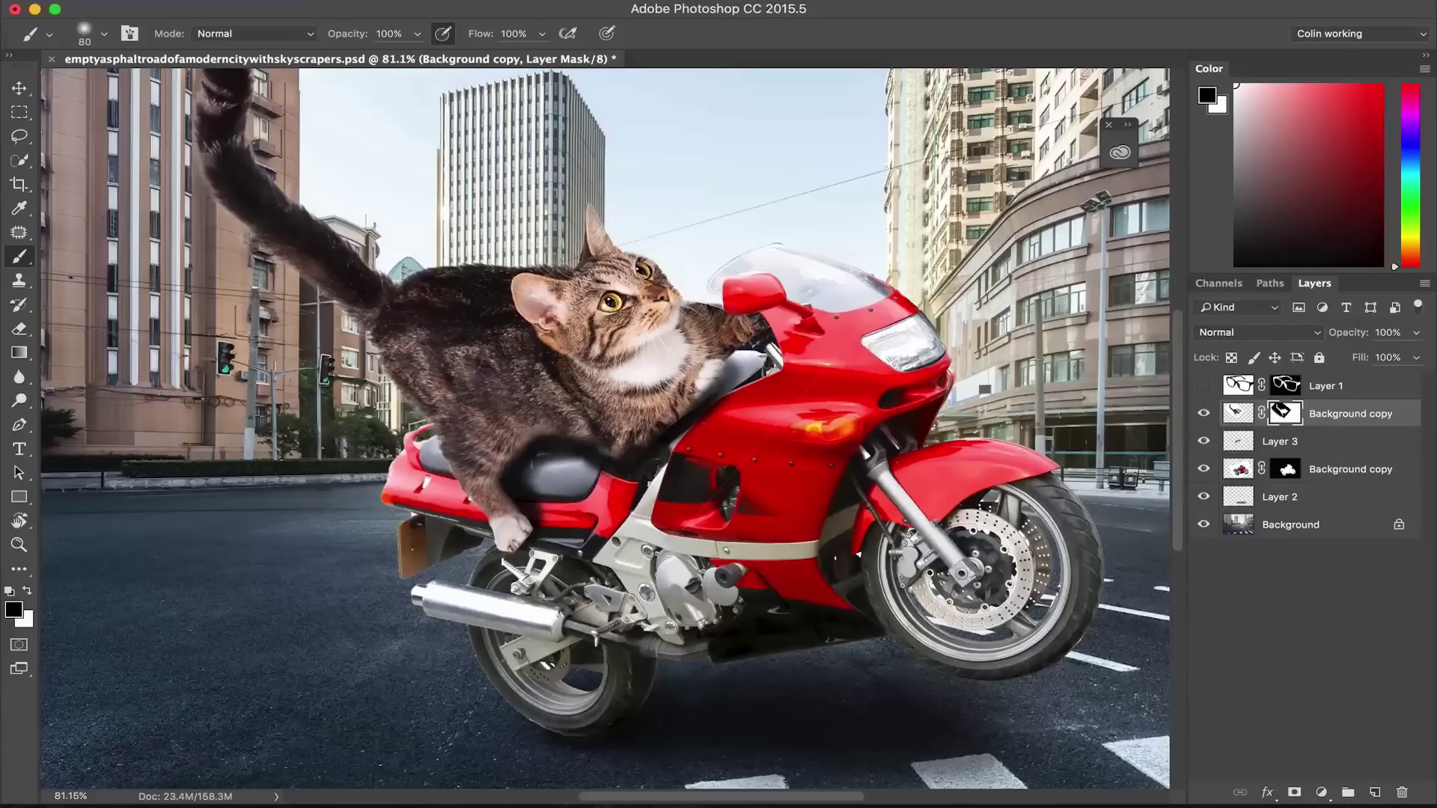
left_click(1242, 441)
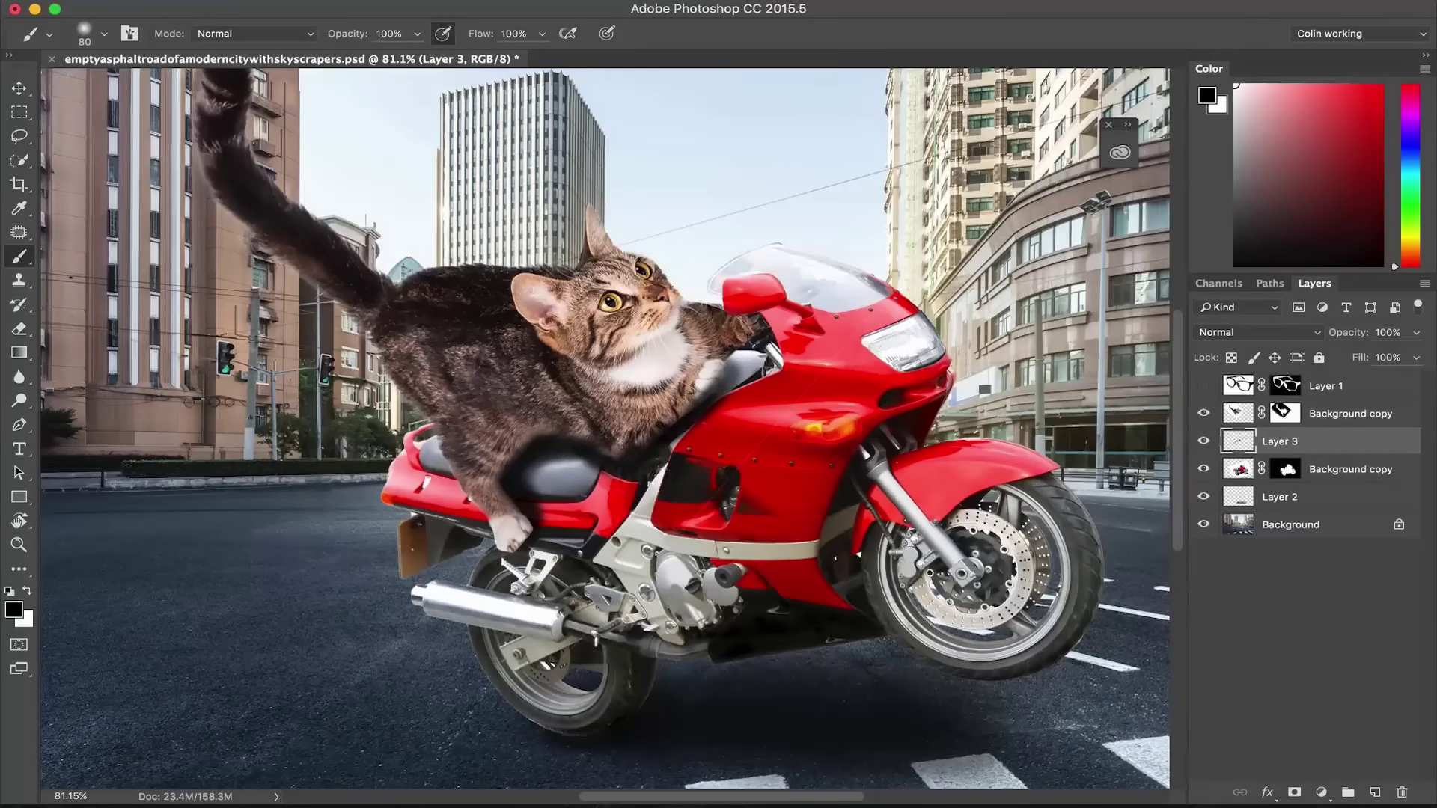
left_click_drag(532, 470, 588, 470)
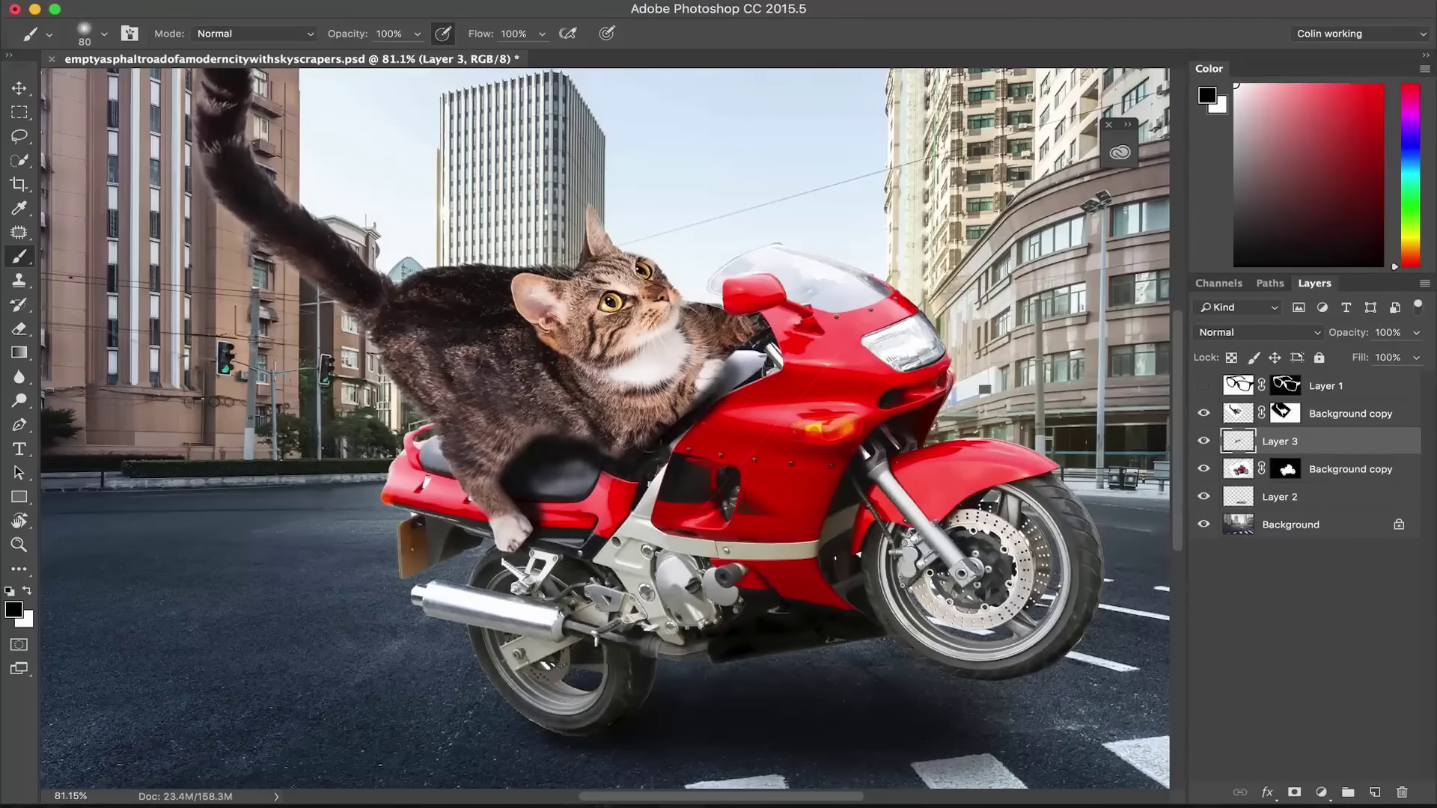
Step: Try the cat's shadow layer at 90% opacity, and restore it to 100%
mouse_move(1351, 333)
left_mouse_down()
mouse_move(1295, 332)
mouse_move(1355, 333)
left_mouse_up()
key("super+0")
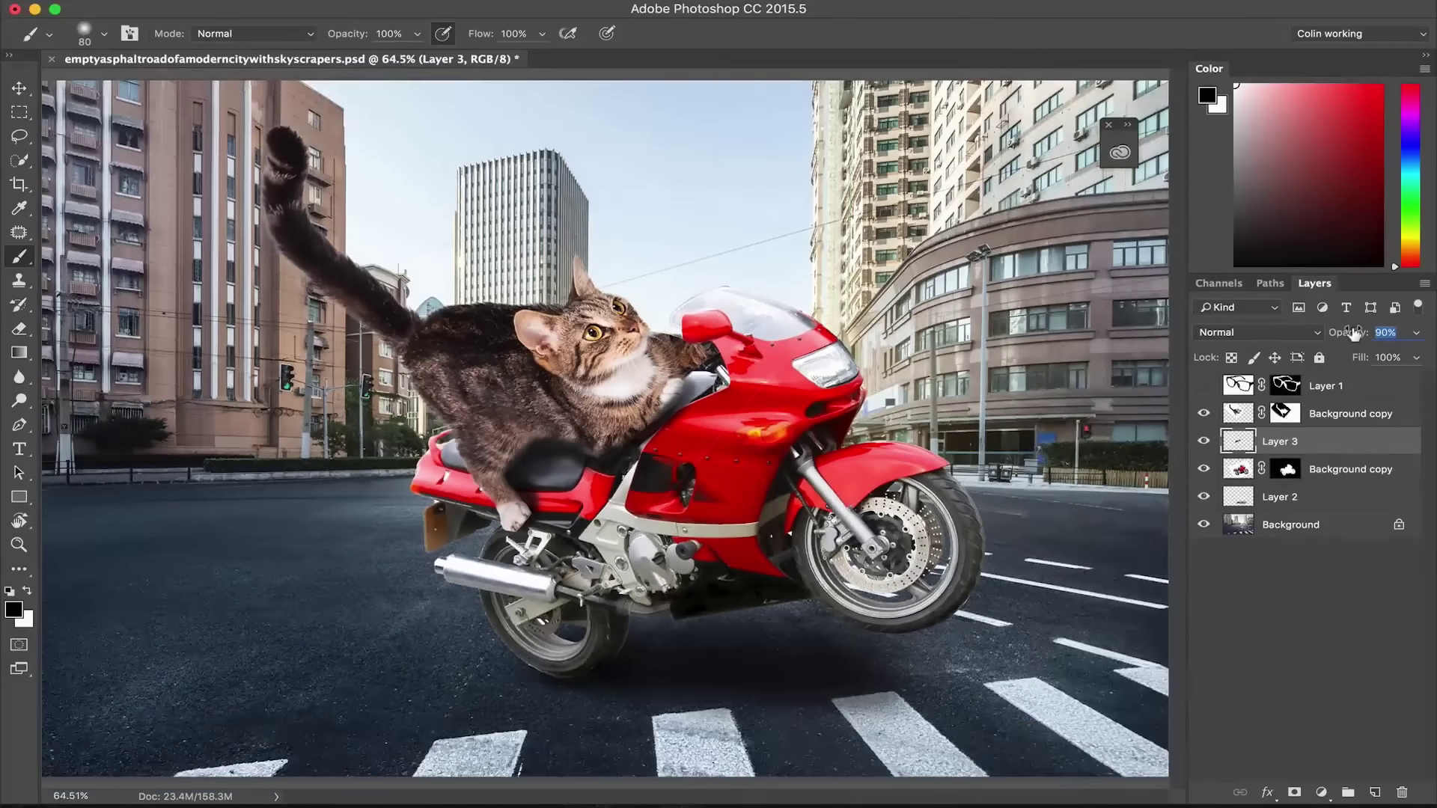
key("Return")
left_click_drag(1338, 334, 1368, 333)
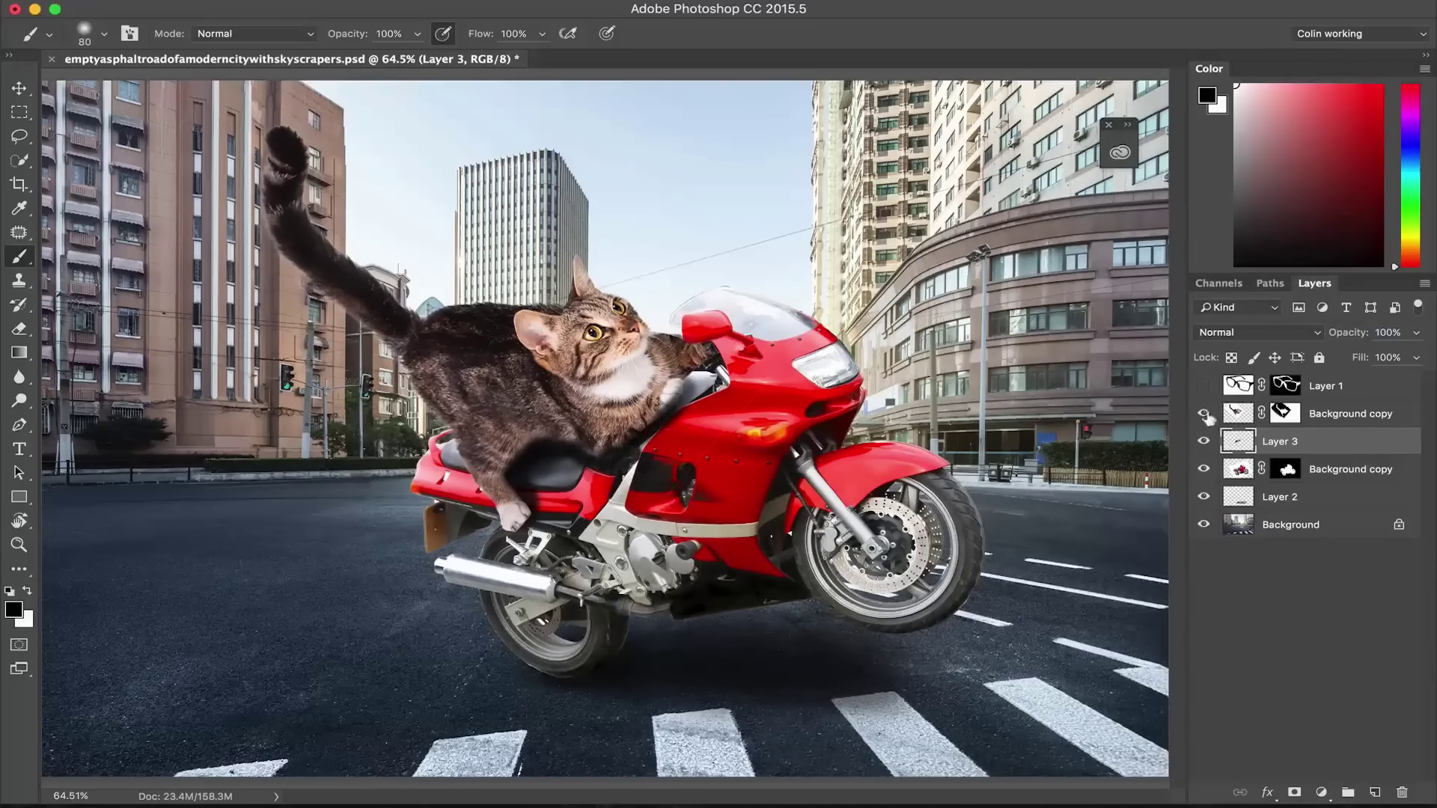
Step: Apply a Gaussian Blur with a radius of about 9.1 pixels to the cat's shadow layer
left_click(419, 0)
mouse_move(487, 0)
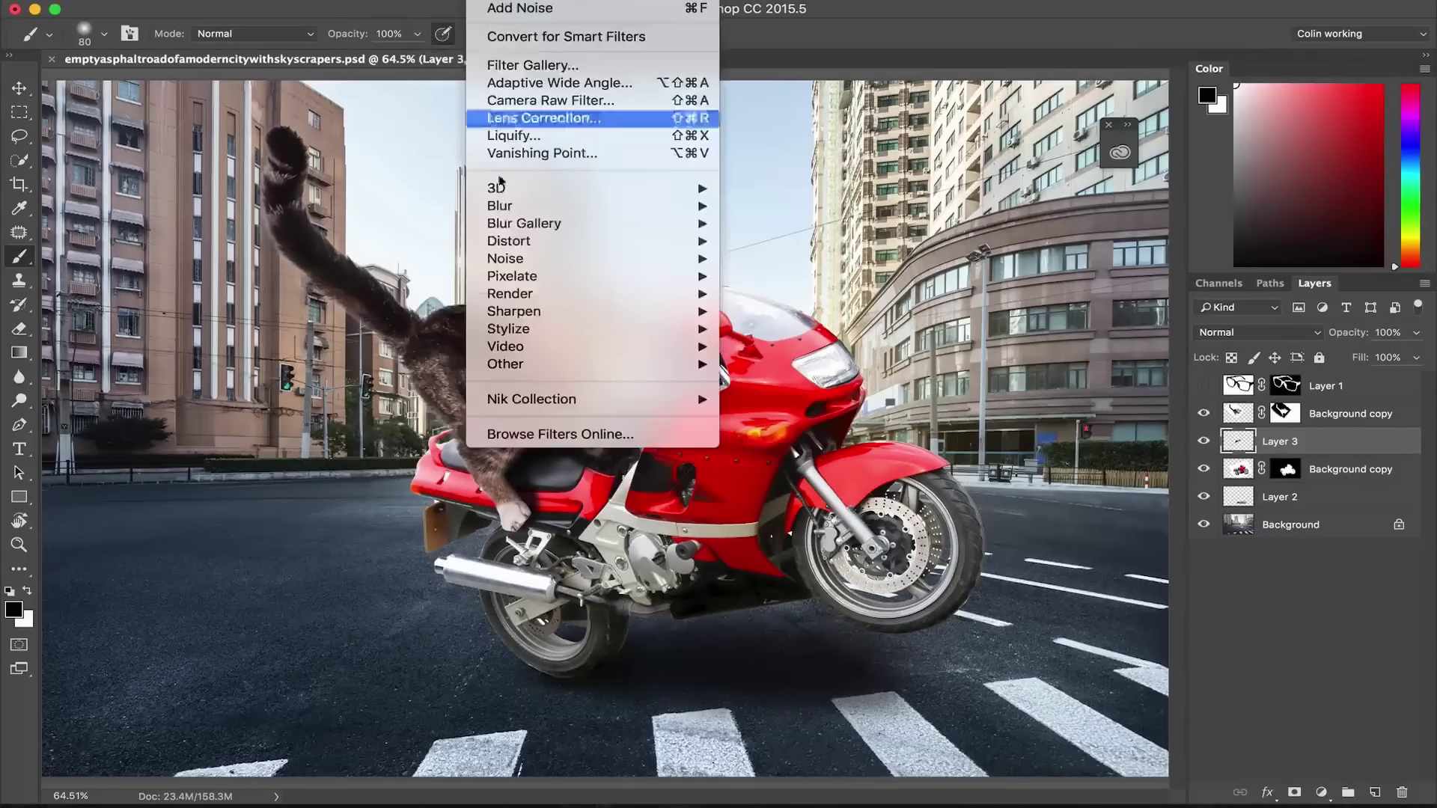
mouse_move(526, 208)
left_click(789, 276)
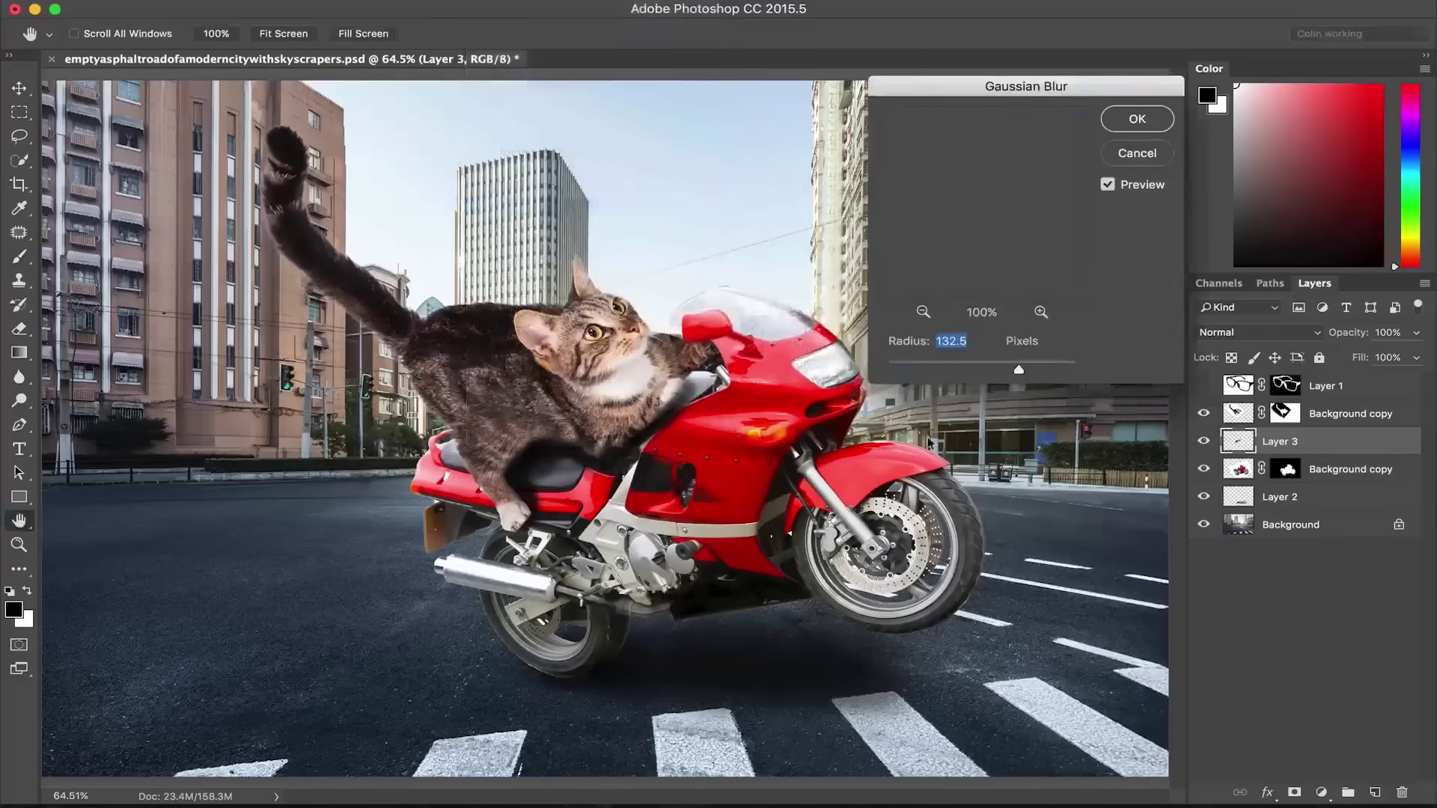
left_click_drag(1011, 373, 960, 366)
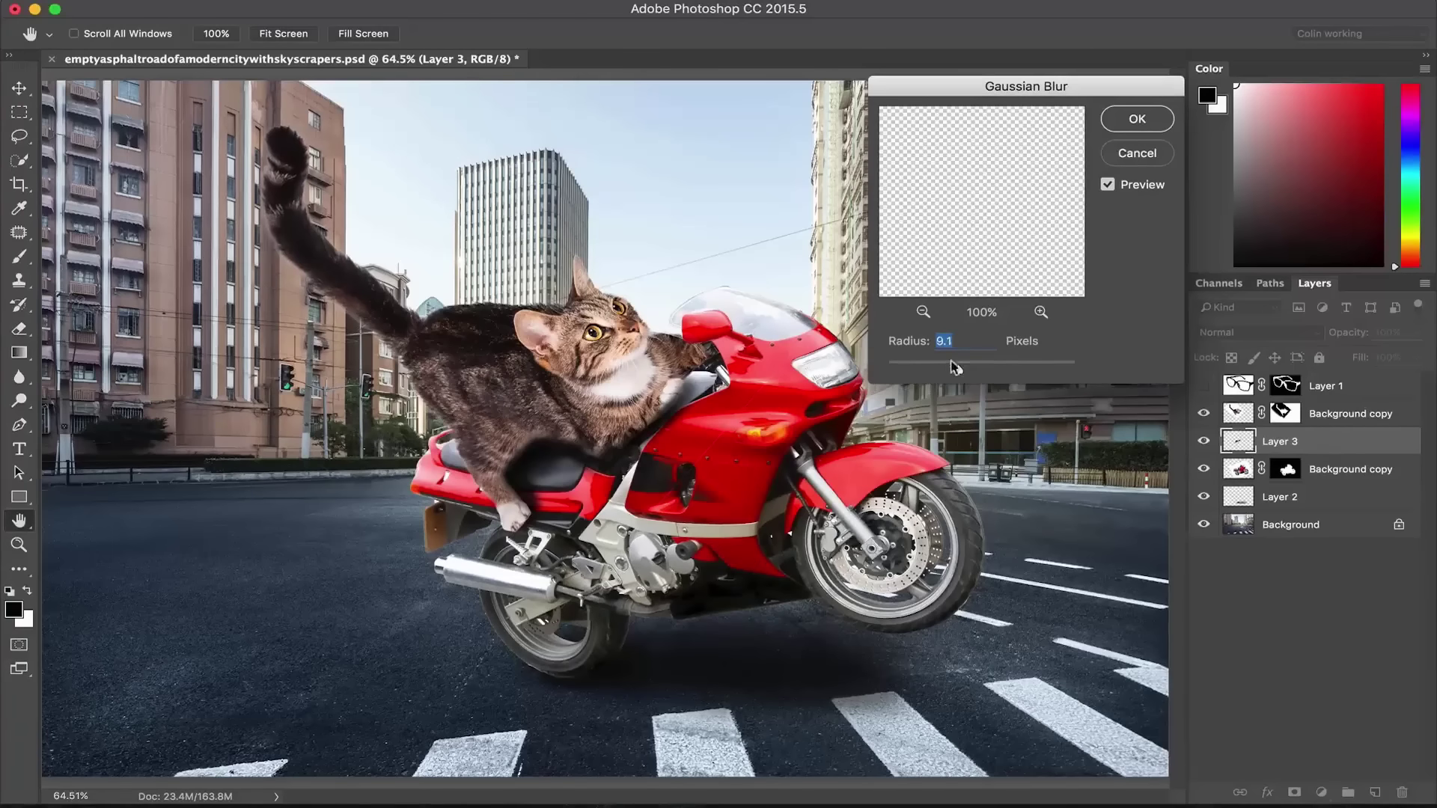
left_click(1141, 124)
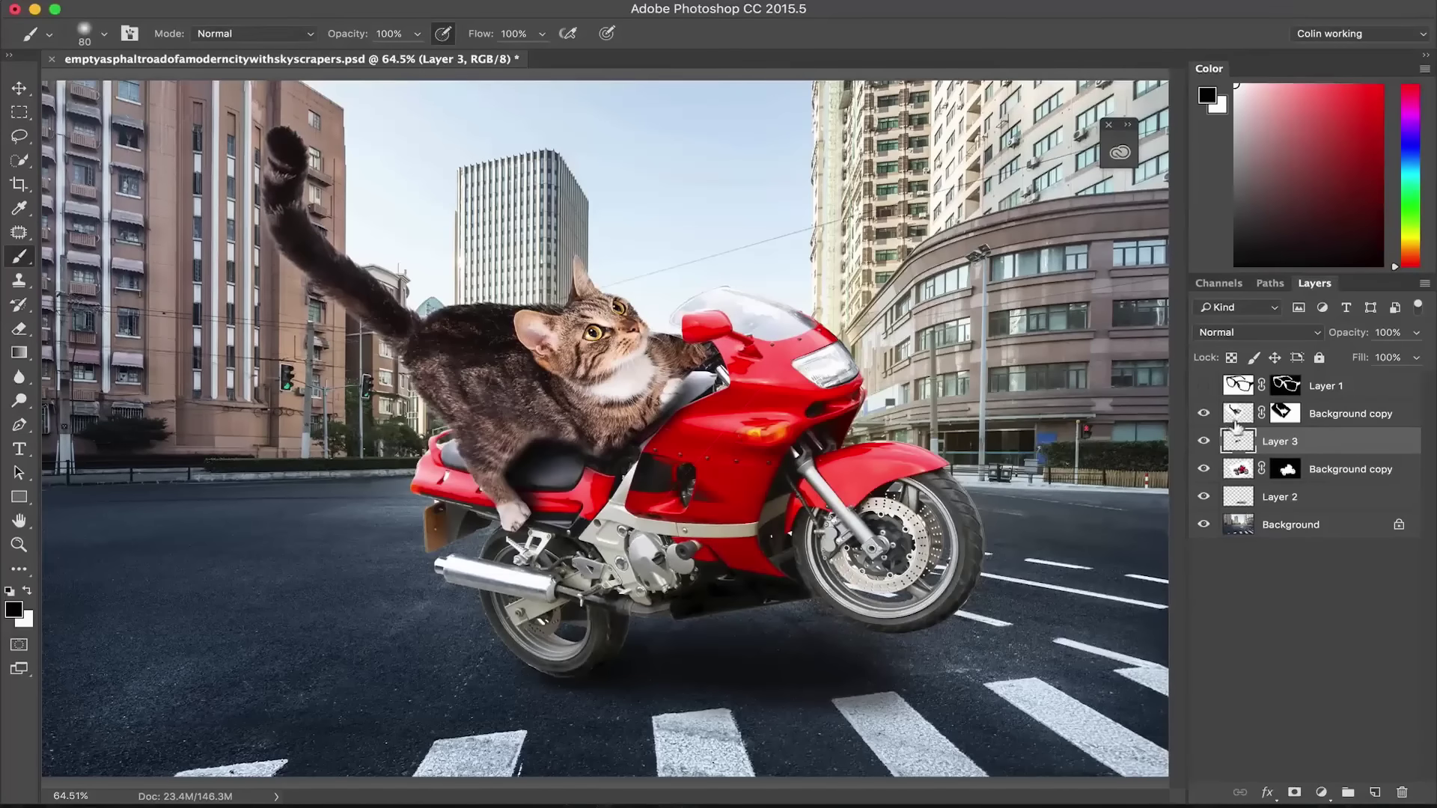
Step: Create a new layer above the cat in Overlay mode, filled with the Overlay-neutral 50% gray
left_click(1238, 416)
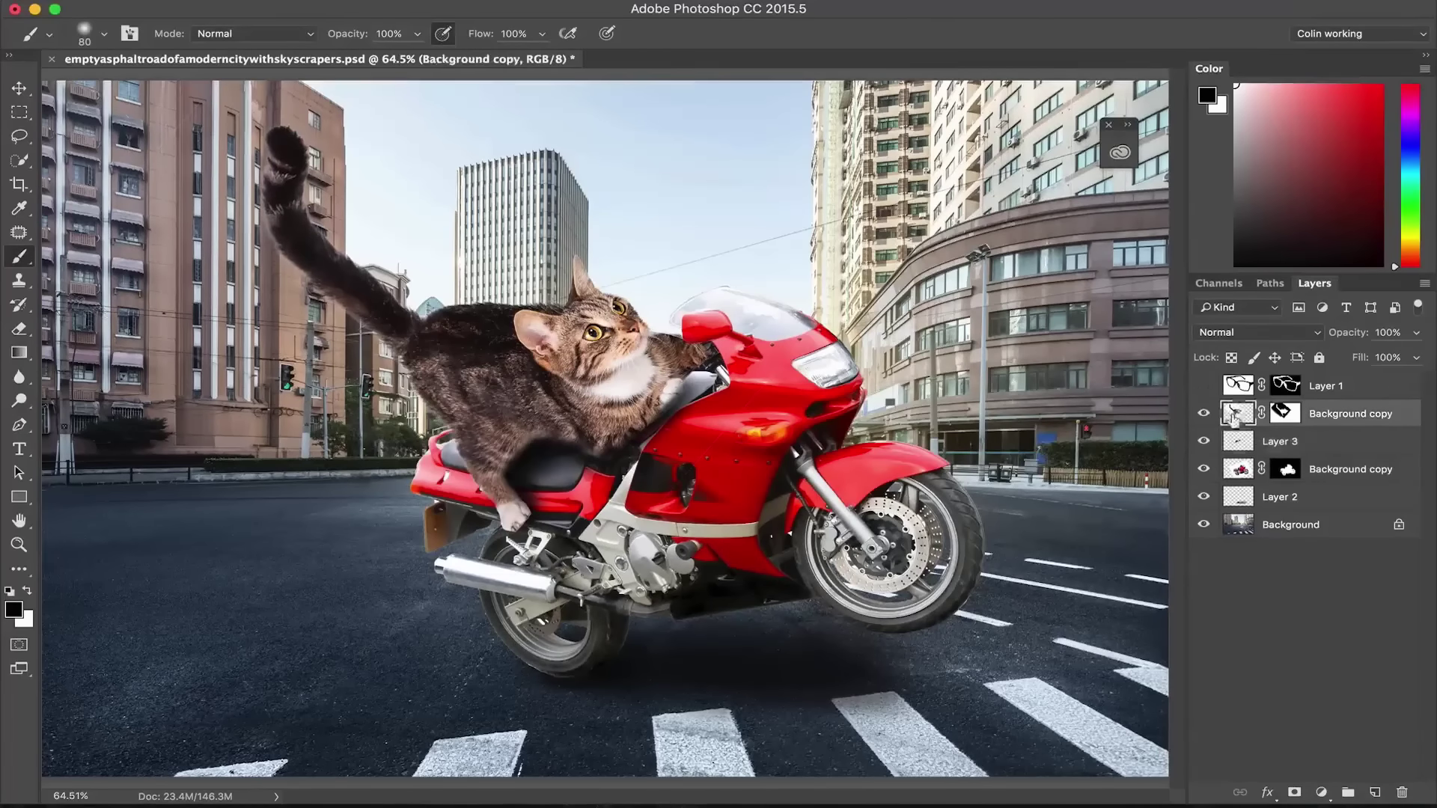
left_click(1231, 463)
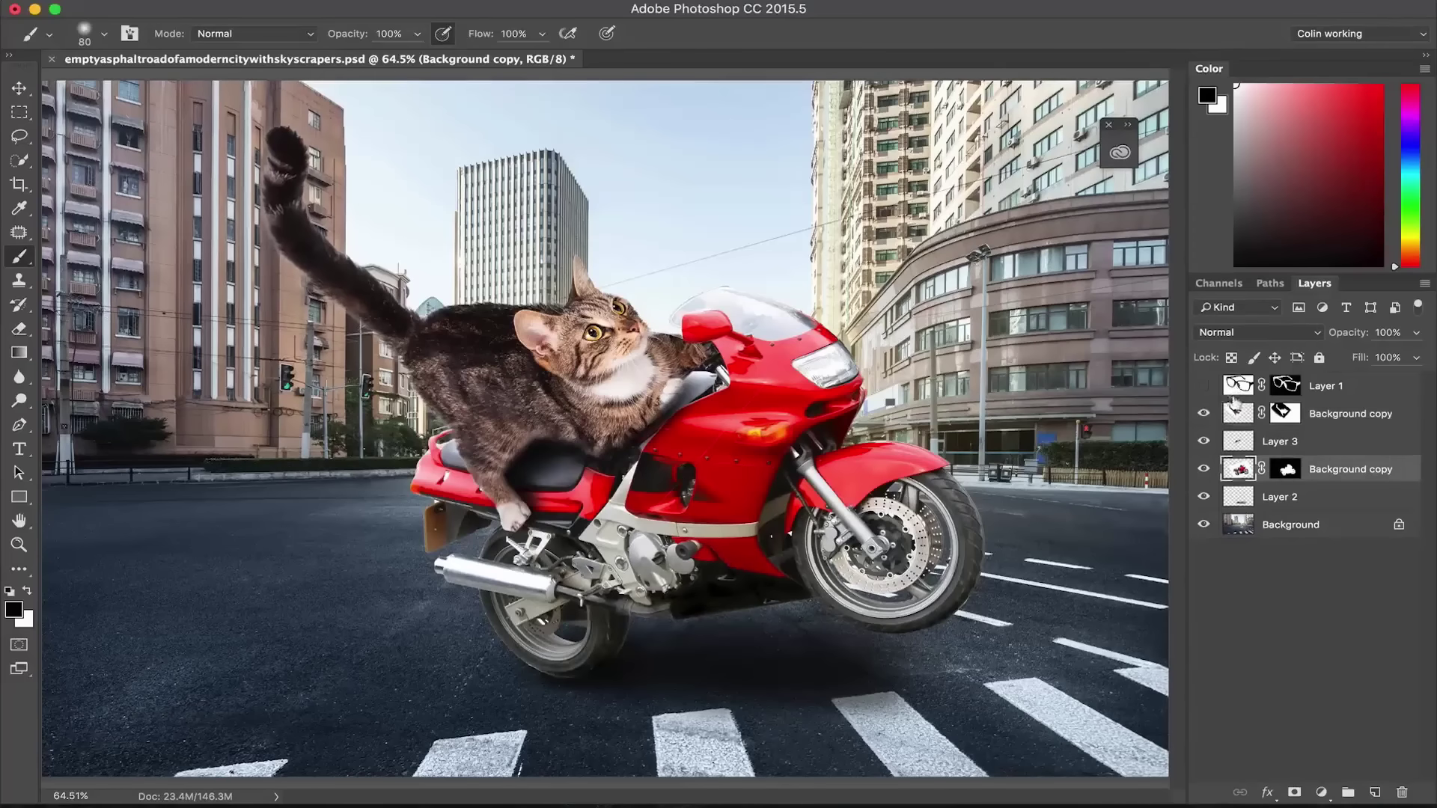
left_click(1233, 410)
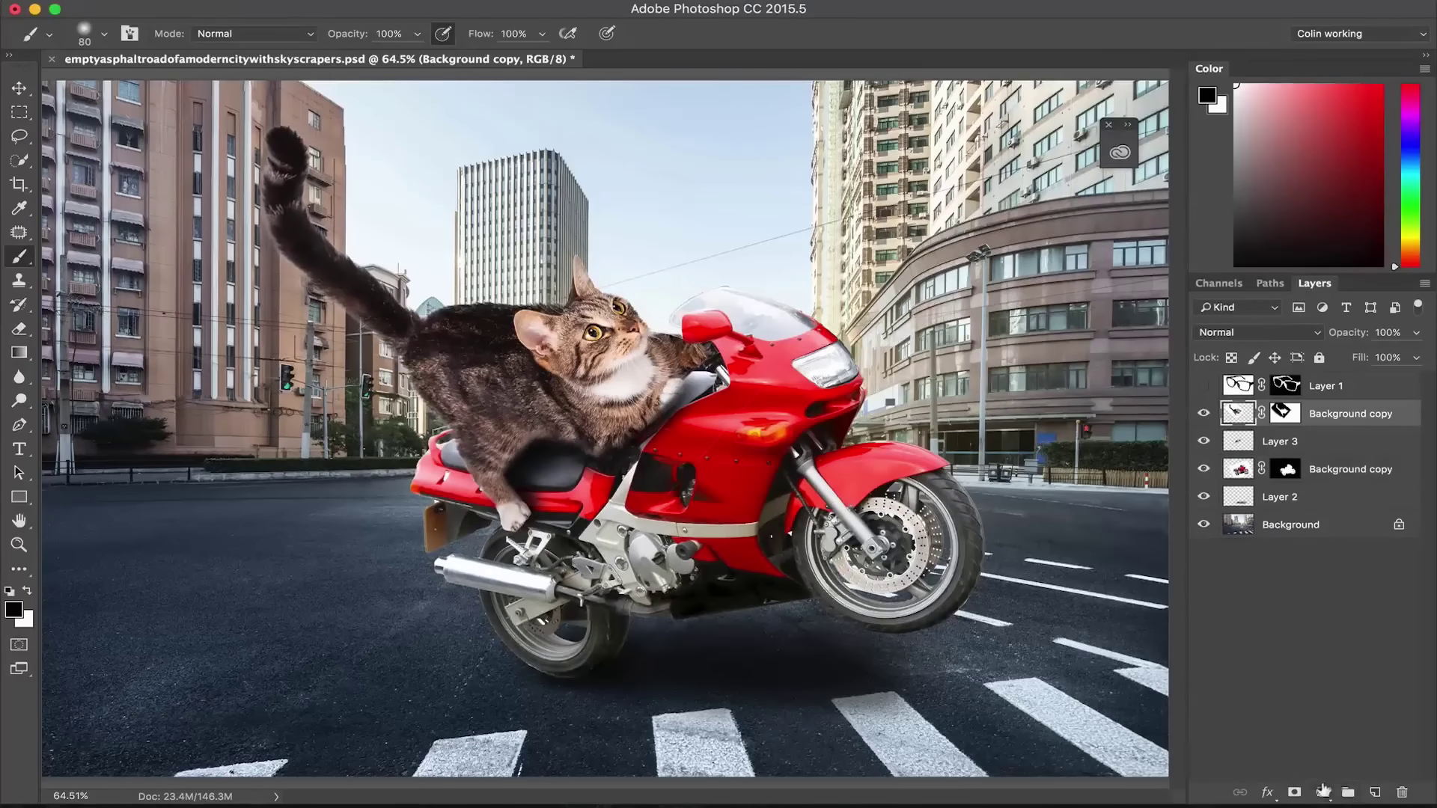
left_click(1321, 790)
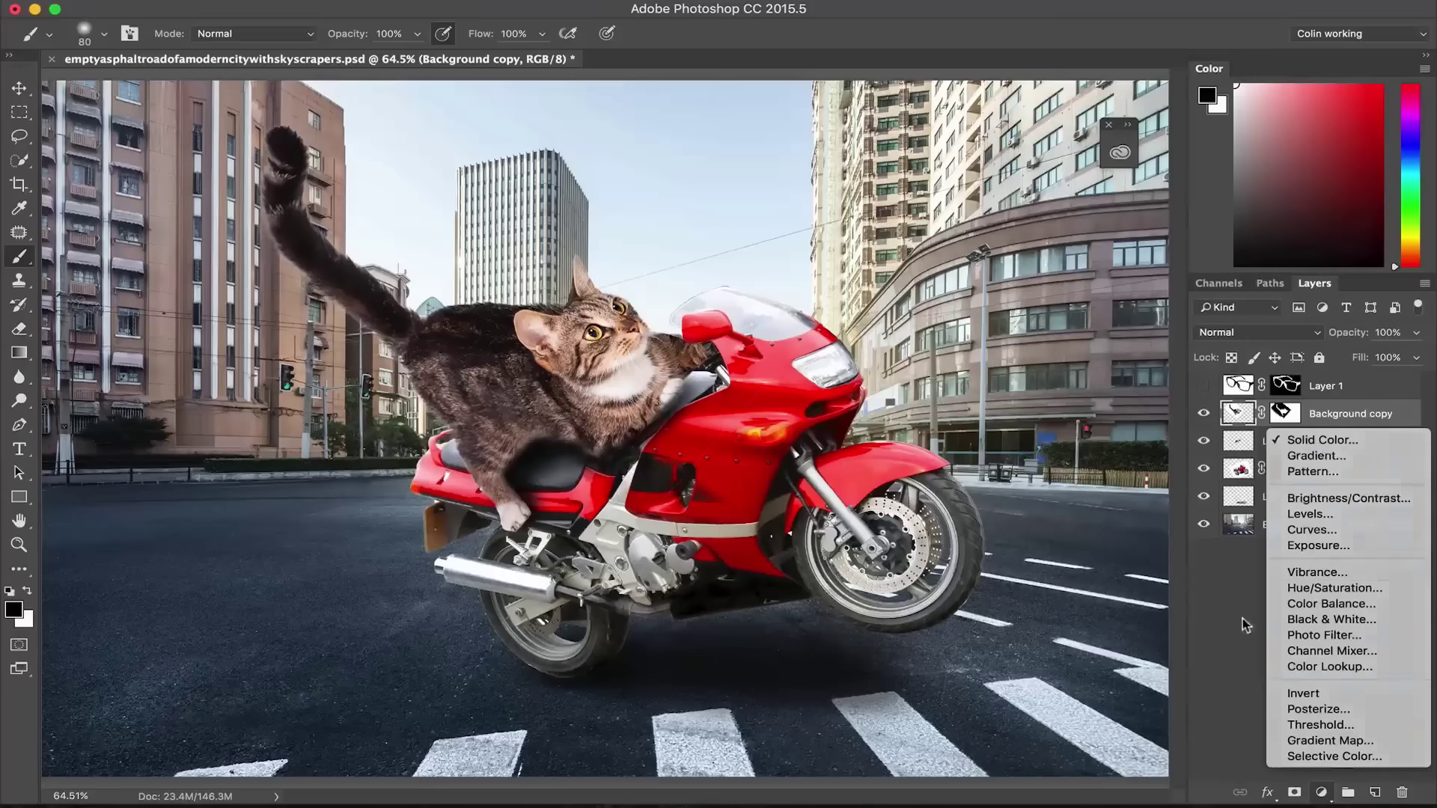
left_click(1246, 621)
left_click(1375, 790, "alt")
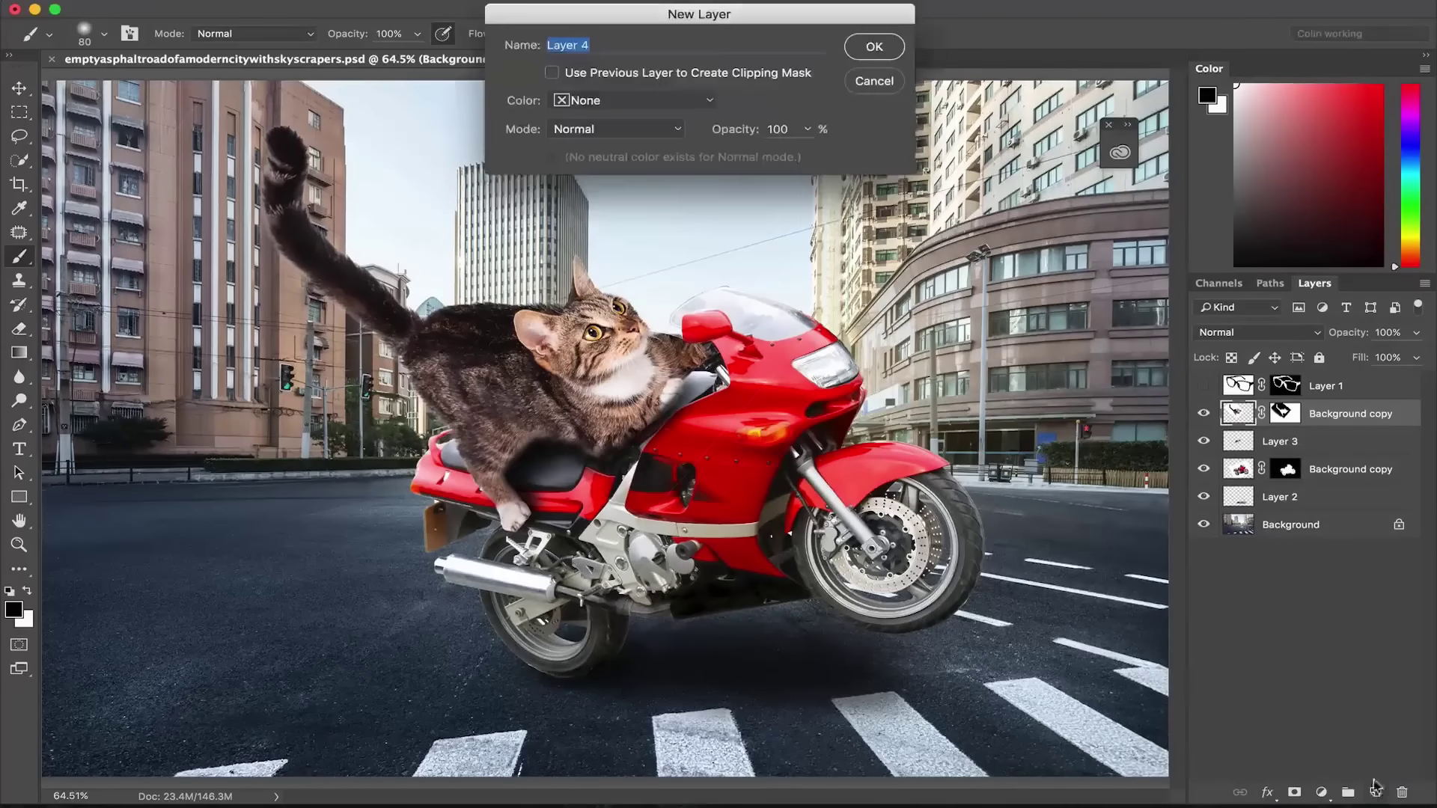
left_click(610, 128)
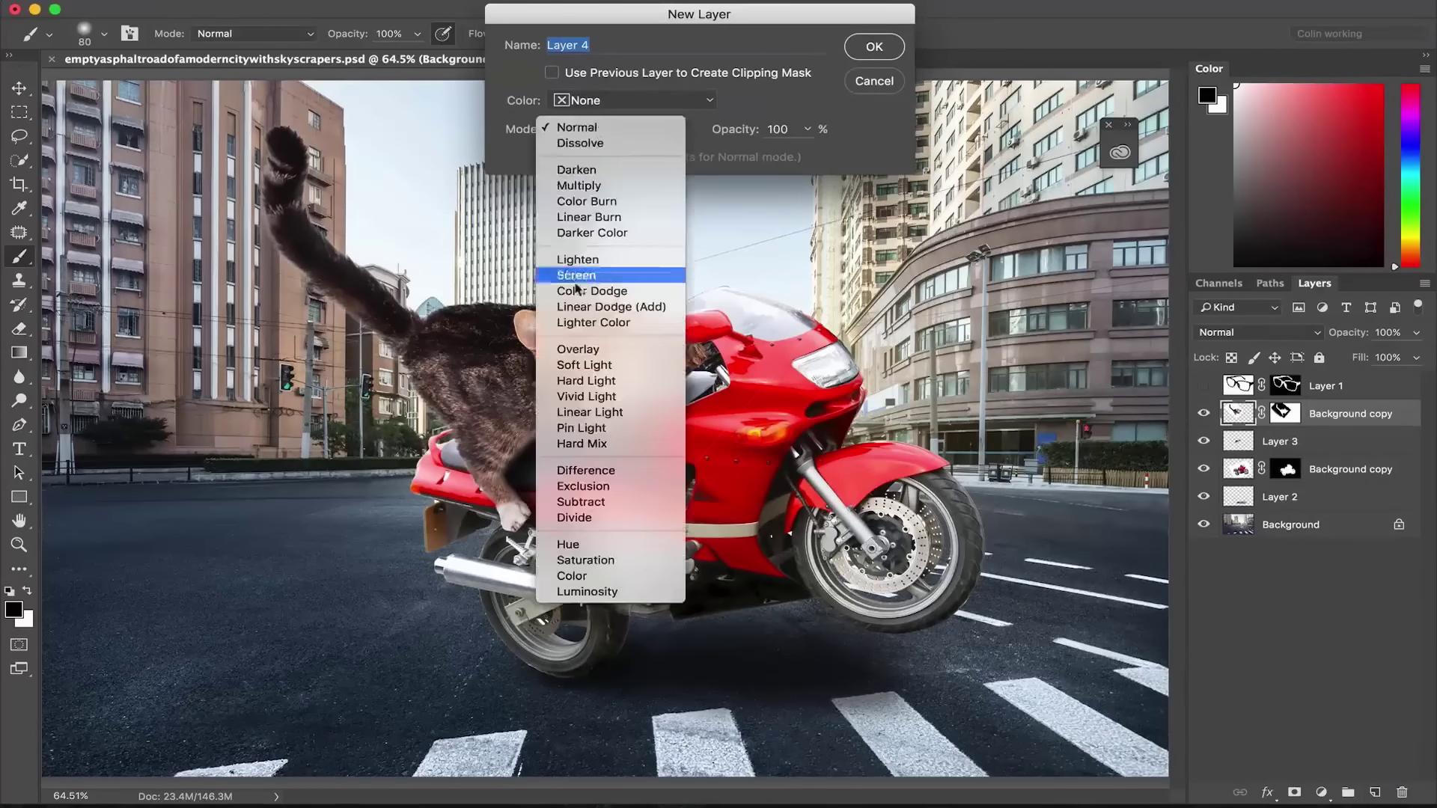
left_click(578, 350)
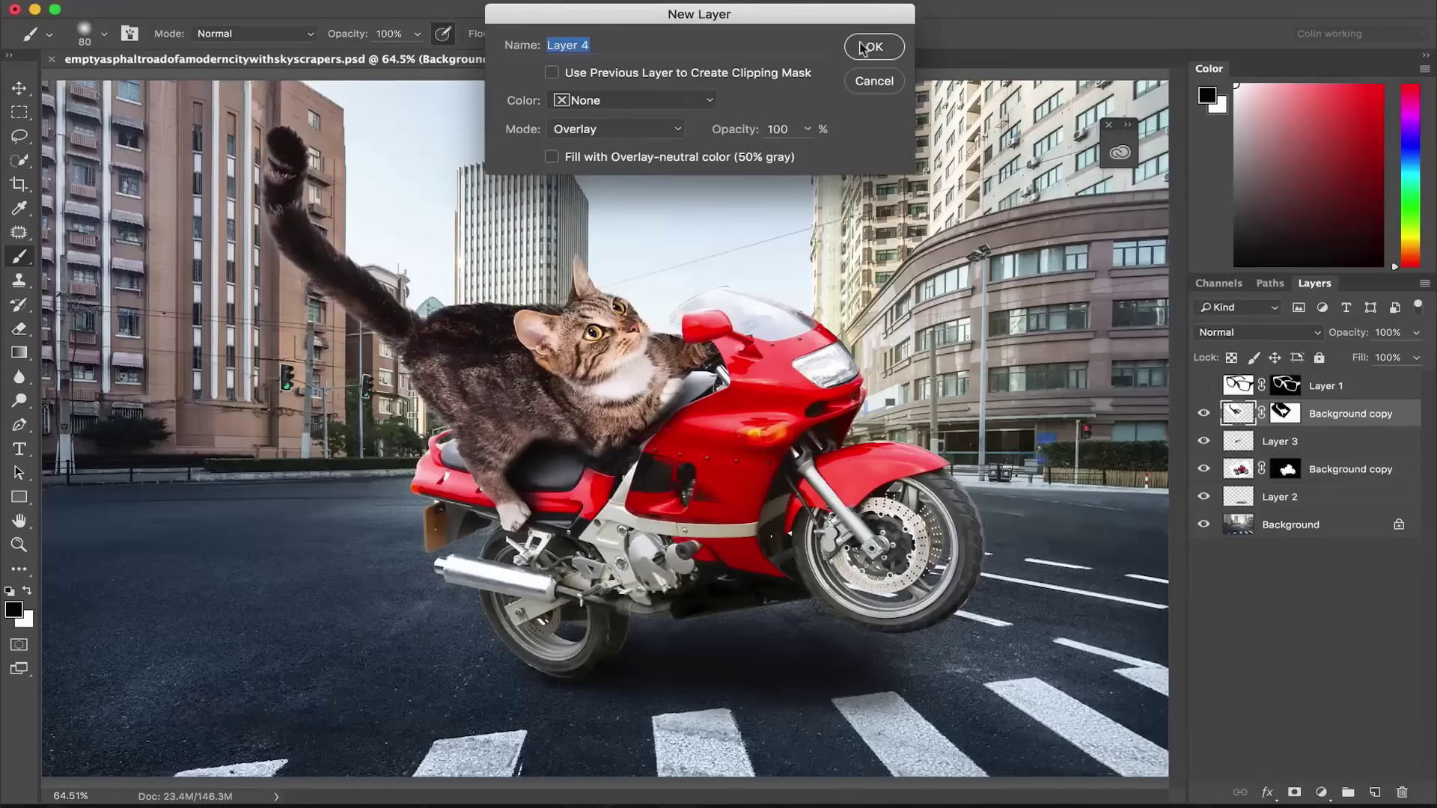
left_click(690, 158)
key("Return")
Step: Burn the windshield, headlight area, fork, front wheel and lower fairing with black at 30% brush opacity on the gray Overlay layer
key("3")
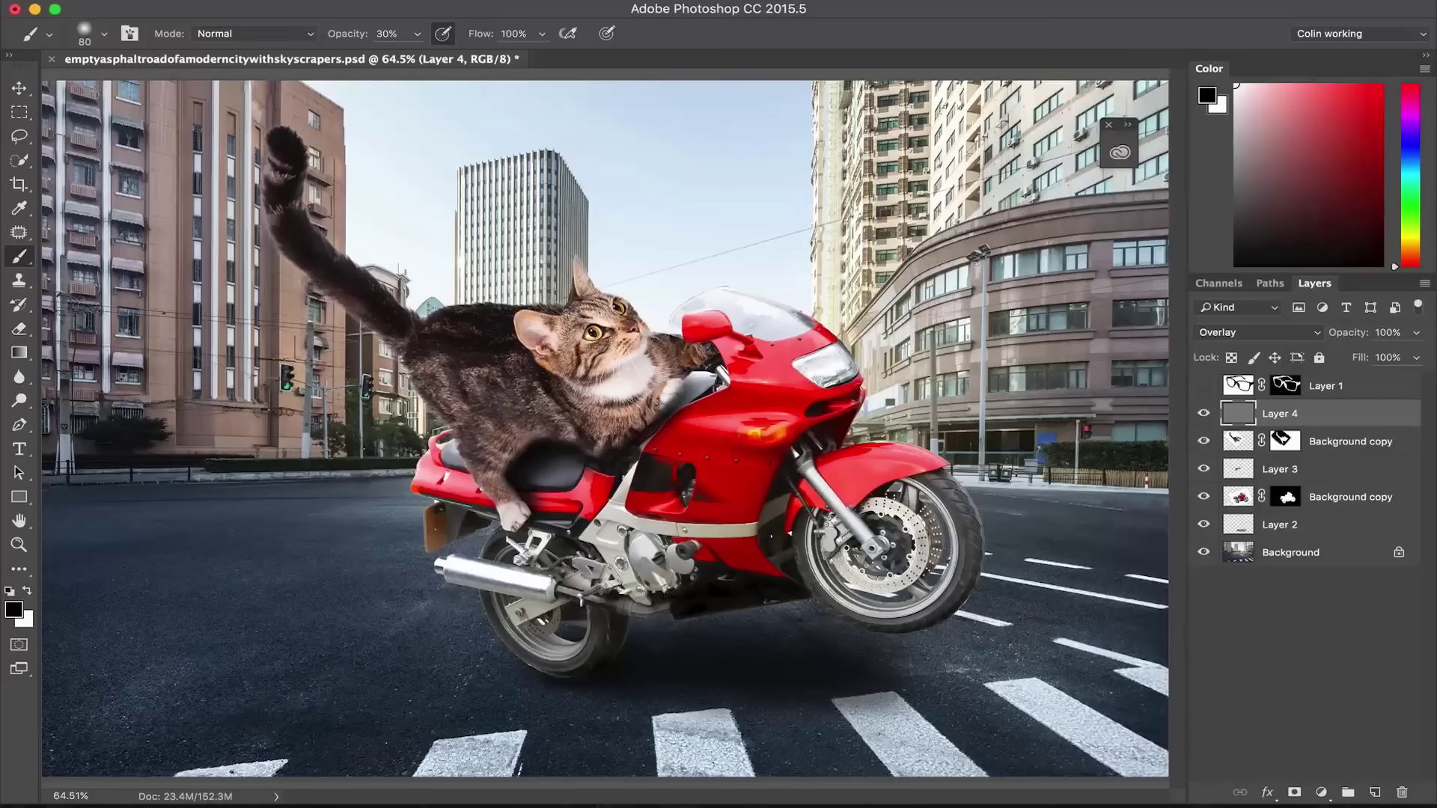
mouse_move(804, 342)
left_mouse_down()
mouse_move(749, 315)
mouse_move(852, 363)
left_mouse_up()
mouse_move(771, 314)
left_mouse_down()
mouse_move(843, 374)
mouse_move(854, 364)
mouse_move(754, 308)
left_mouse_up()
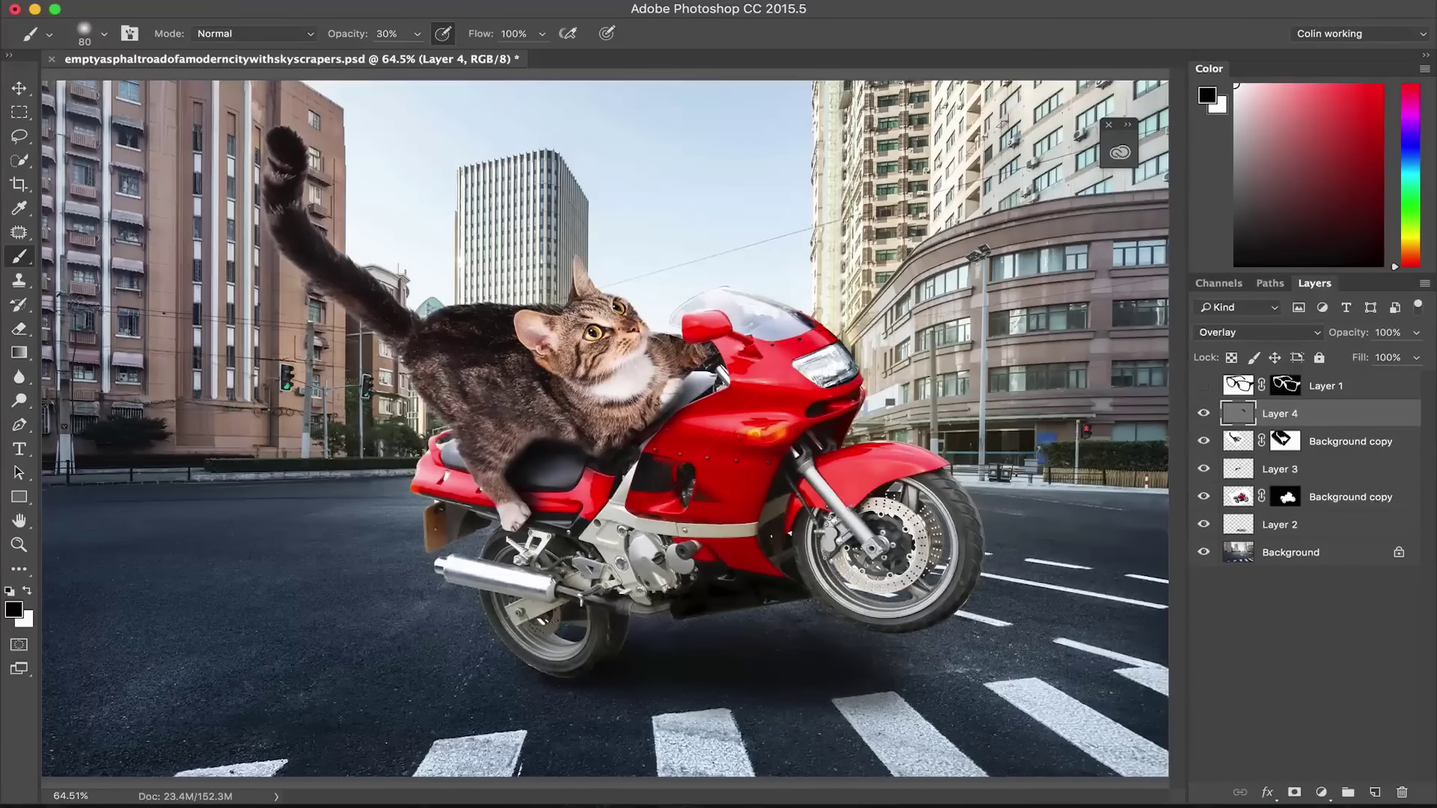
left_click_drag(806, 458, 815, 440)
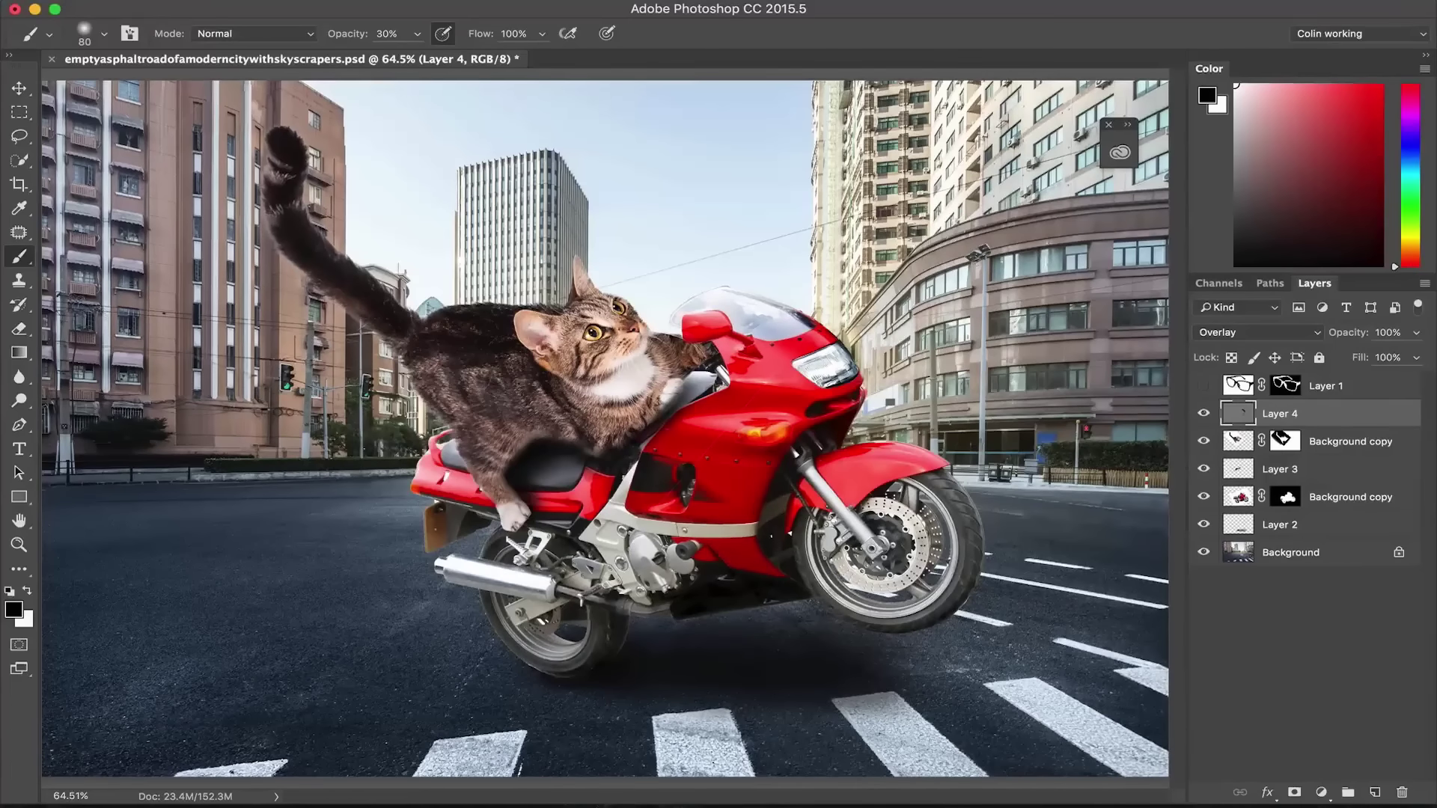
mouse_move(842, 442)
left_mouse_down()
mouse_move(916, 464)
mouse_move(967, 517)
mouse_move(962, 576)
mouse_move(932, 622)
left_mouse_up()
mouse_move(928, 516)
left_mouse_down()
mouse_move(926, 576)
mouse_move(897, 523)
left_mouse_up()
mouse_move(937, 573)
left_mouse_down()
mouse_move(895, 625)
mouse_move(932, 599)
left_mouse_up()
mouse_move(737, 535)
left_mouse_down()
mouse_move(696, 550)
mouse_move(636, 528)
left_mouse_up()
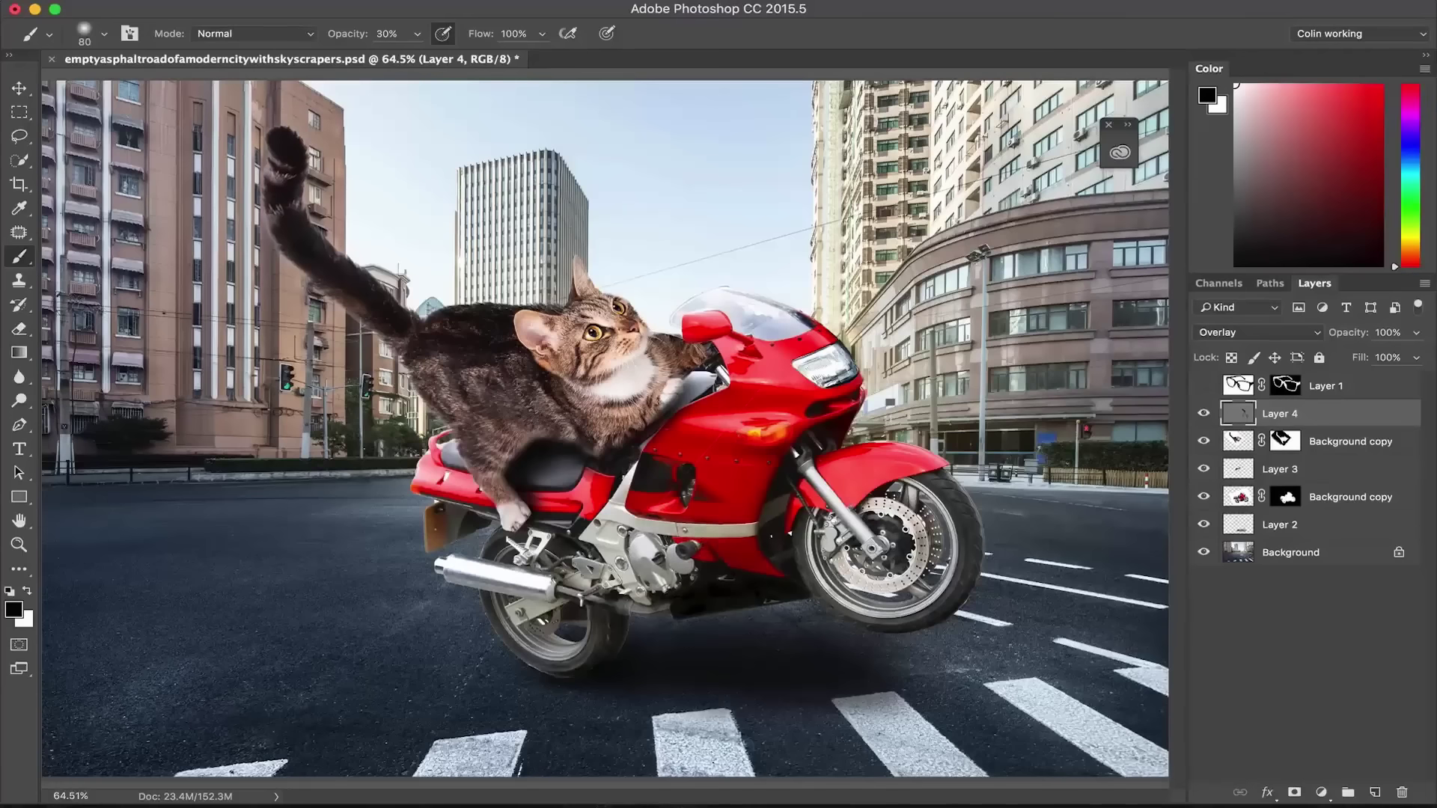
Step: Darken the cat's hind leg, flank and chest with black strokes on the Overlay layer
mouse_move(486, 449)
left_mouse_down()
mouse_move(533, 433)
mouse_move(500, 470)
mouse_move(535, 423)
mouse_move(485, 414)
mouse_move(558, 423)
mouse_move(539, 449)
mouse_move(595, 453)
mouse_move(652, 405)
mouse_move(621, 379)
mouse_move(554, 374)
mouse_move(596, 359)
mouse_move(550, 358)
mouse_move(568, 355)
left_mouse_up()
left_click(669, 368)
mouse_move(457, 374)
left_mouse_down()
mouse_move(438, 397)
mouse_move(485, 482)
mouse_move(450, 464)
mouse_move(501, 496)
left_mouse_up()
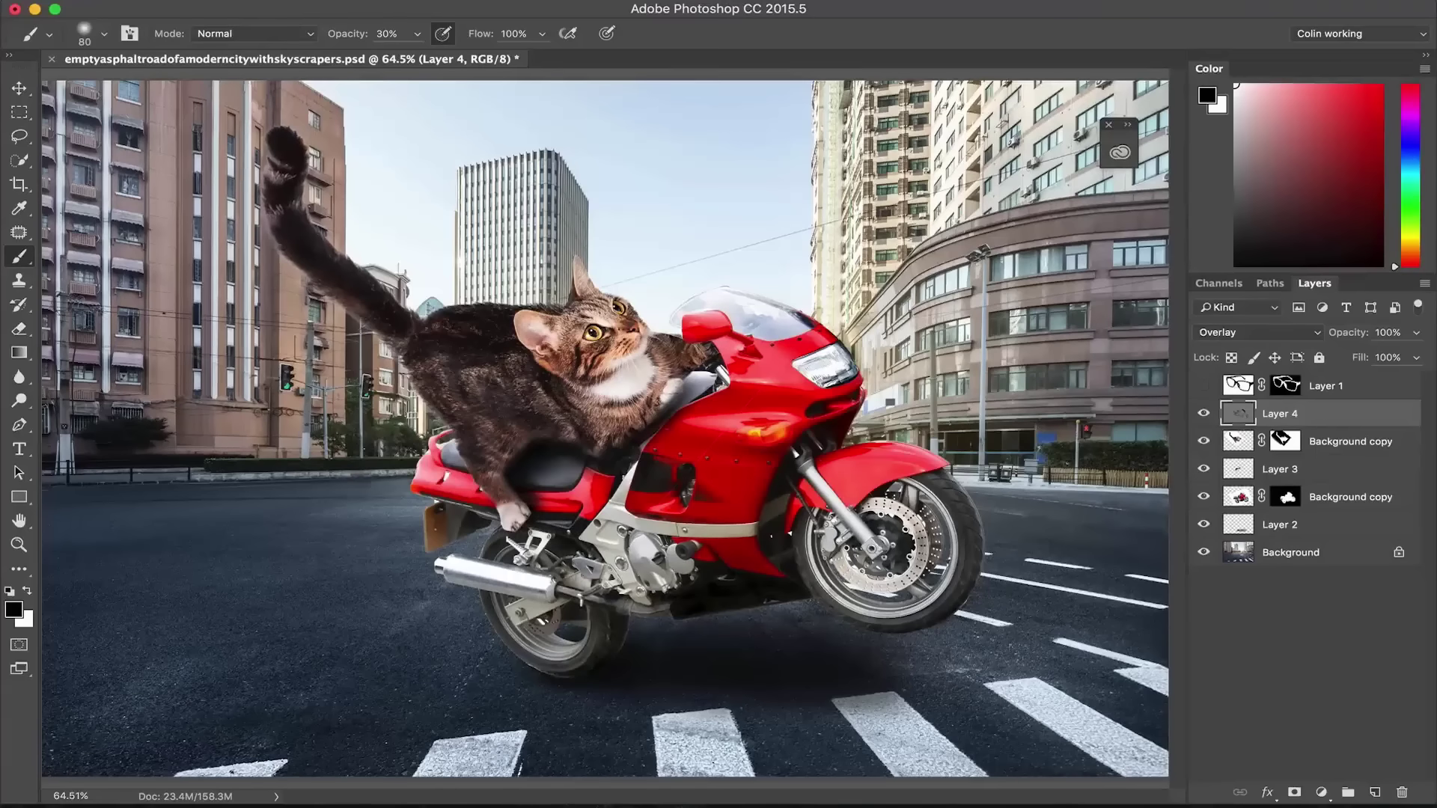
Step: Deepen the shading on the engine, exhaust area, rear fairing and seat, and around the cat's face with black
mouse_move(584, 569)
left_mouse_down()
mouse_move(587, 651)
mouse_move(621, 614)
mouse_move(624, 498)
left_mouse_up()
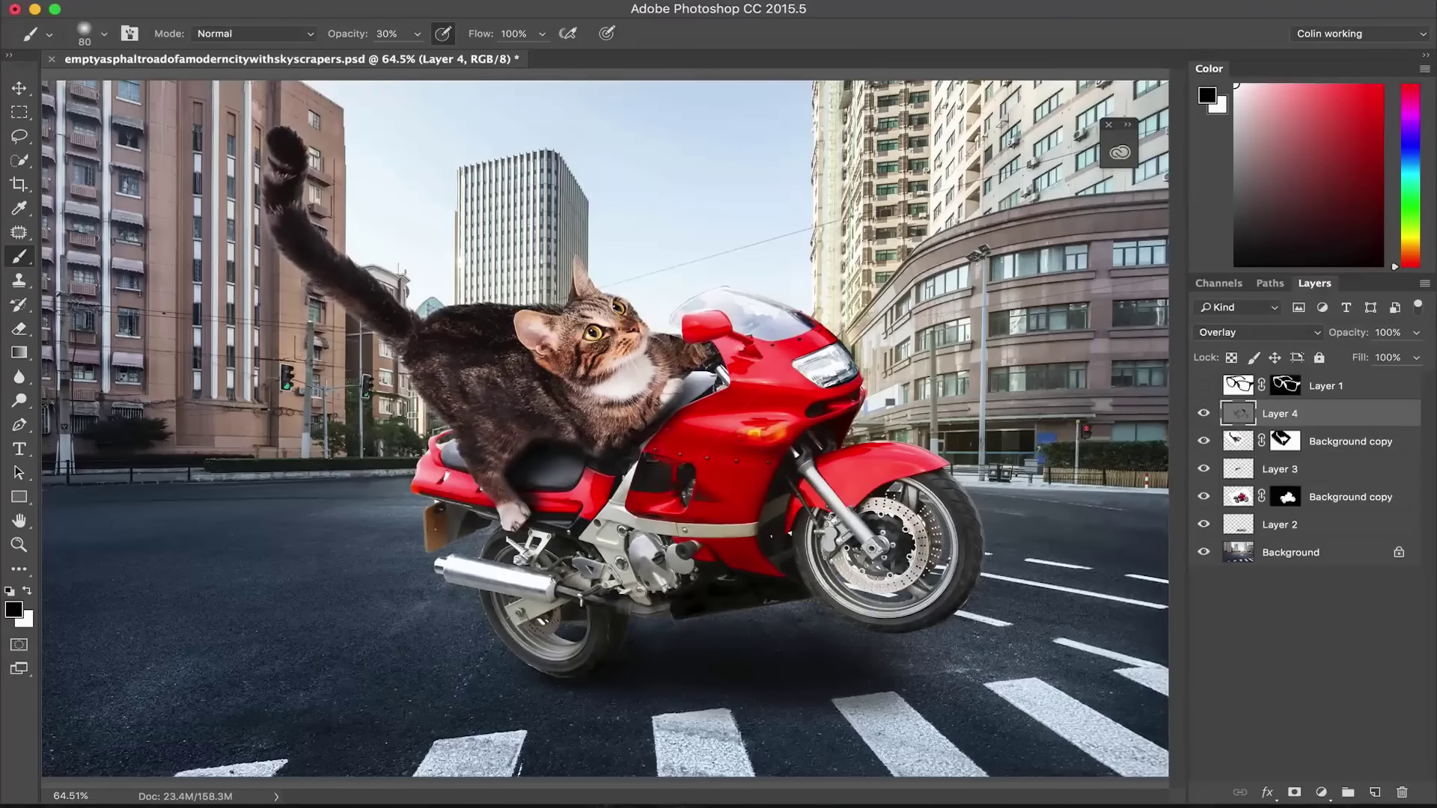
mouse_move(666, 553)
left_mouse_down()
mouse_move(650, 486)
mouse_move(677, 576)
left_mouse_up()
mouse_move(550, 569)
left_mouse_down()
mouse_move(471, 561)
mouse_move(573, 589)
left_mouse_up()
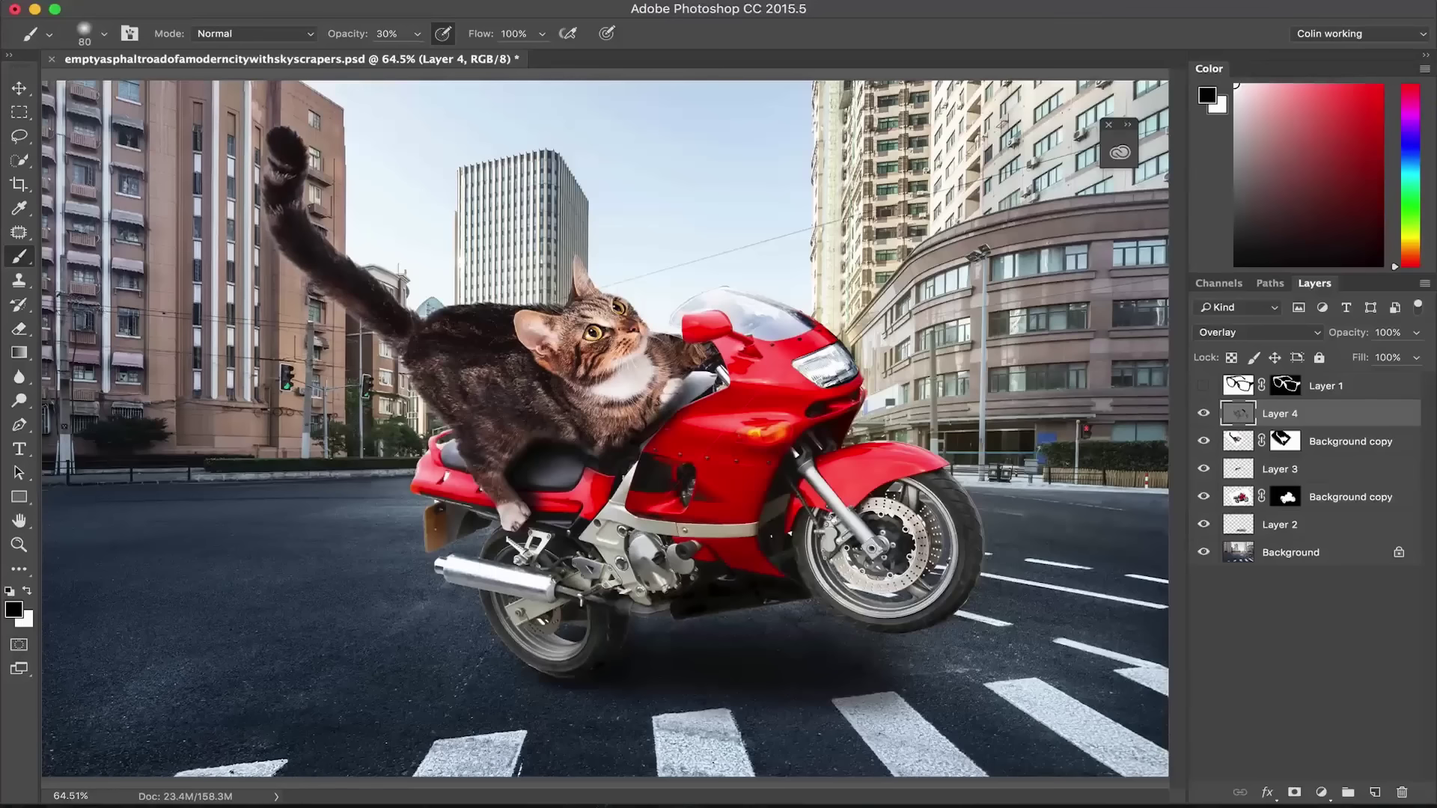
left_click_drag(434, 488, 591, 464)
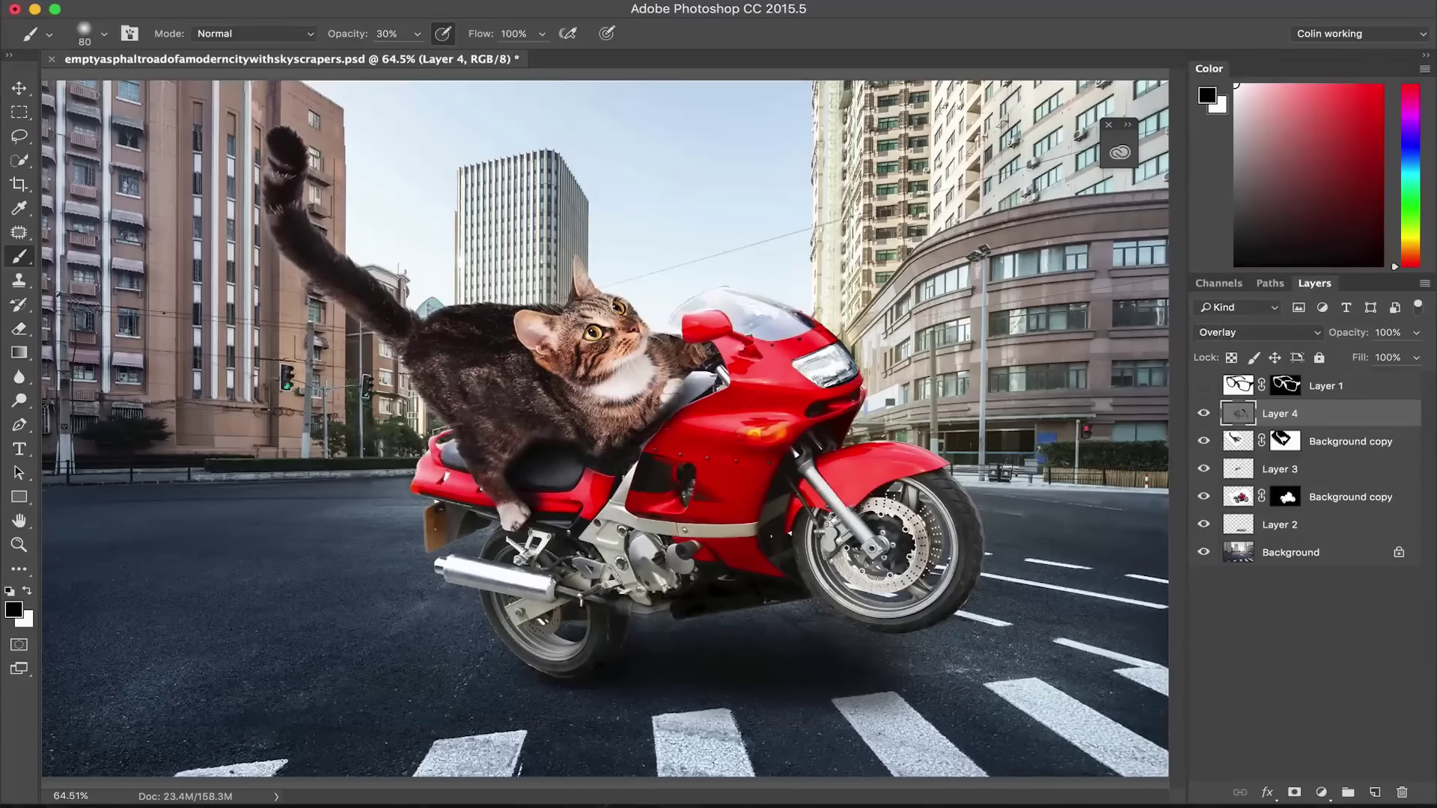
left_click_drag(533, 359, 622, 327)
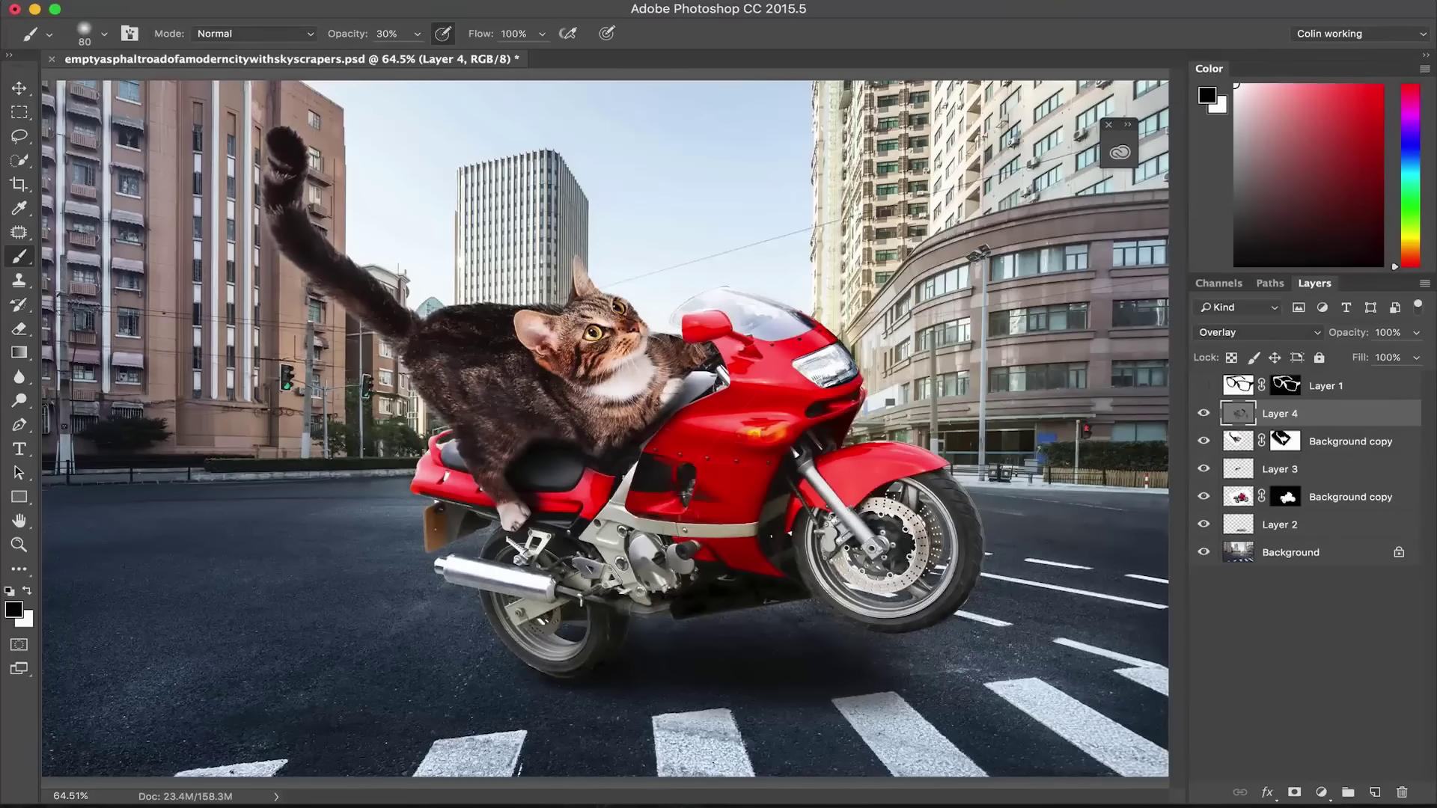
Step: Switch the brush to white and dodge highlights on the rear fairing, the cat's tail and its ear
key("x")
mouse_move(416, 482)
left_mouse_down()
mouse_move(431, 459)
mouse_move(445, 468)
mouse_move(471, 449)
mouse_move(464, 479)
mouse_move(449, 389)
mouse_move(426, 371)
mouse_move(456, 359)
mouse_move(447, 393)
mouse_move(463, 423)
left_mouse_up()
left_click_drag(314, 254, 356, 306)
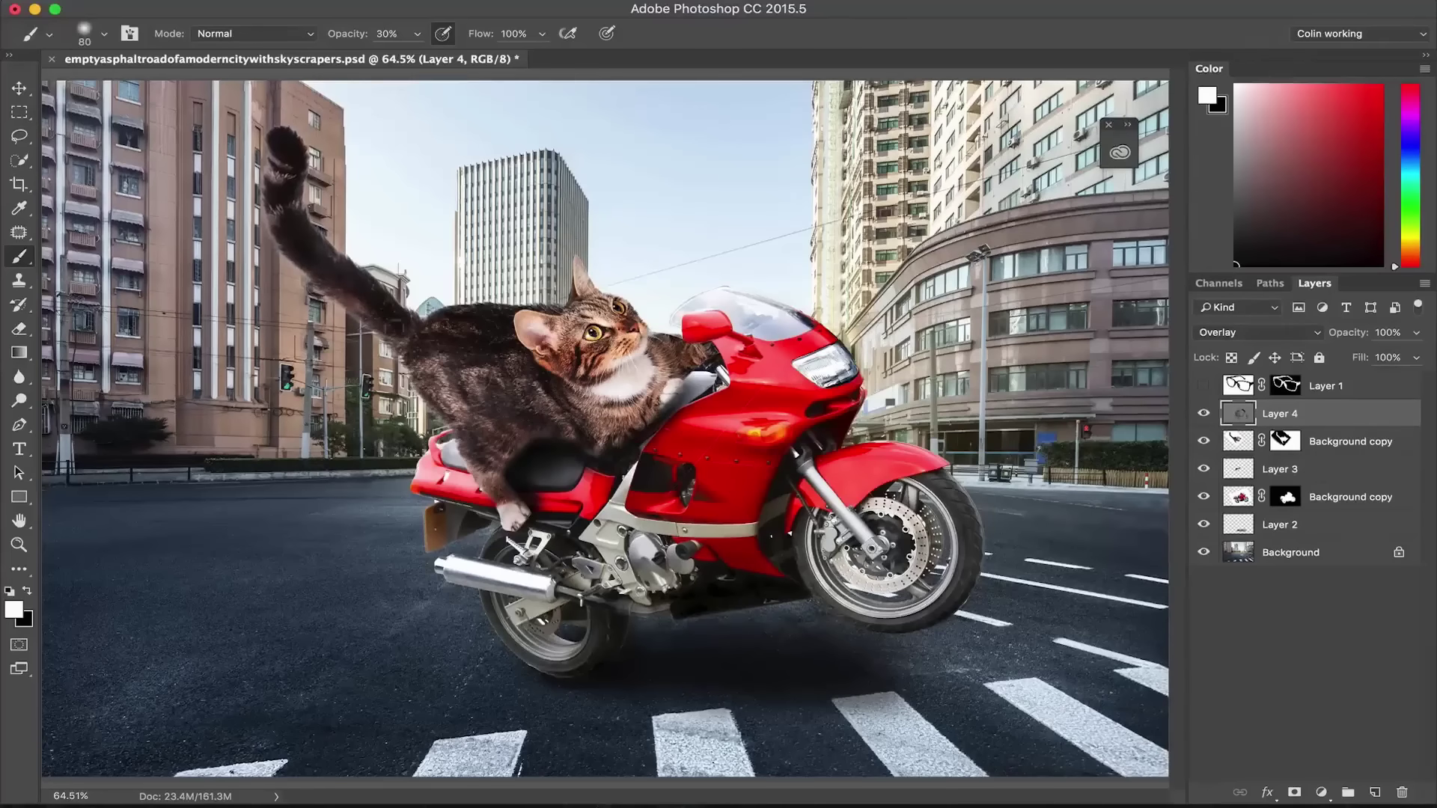
mouse_move(561, 303)
left_mouse_down()
mouse_move(565, 333)
mouse_move(587, 306)
left_mouse_up()
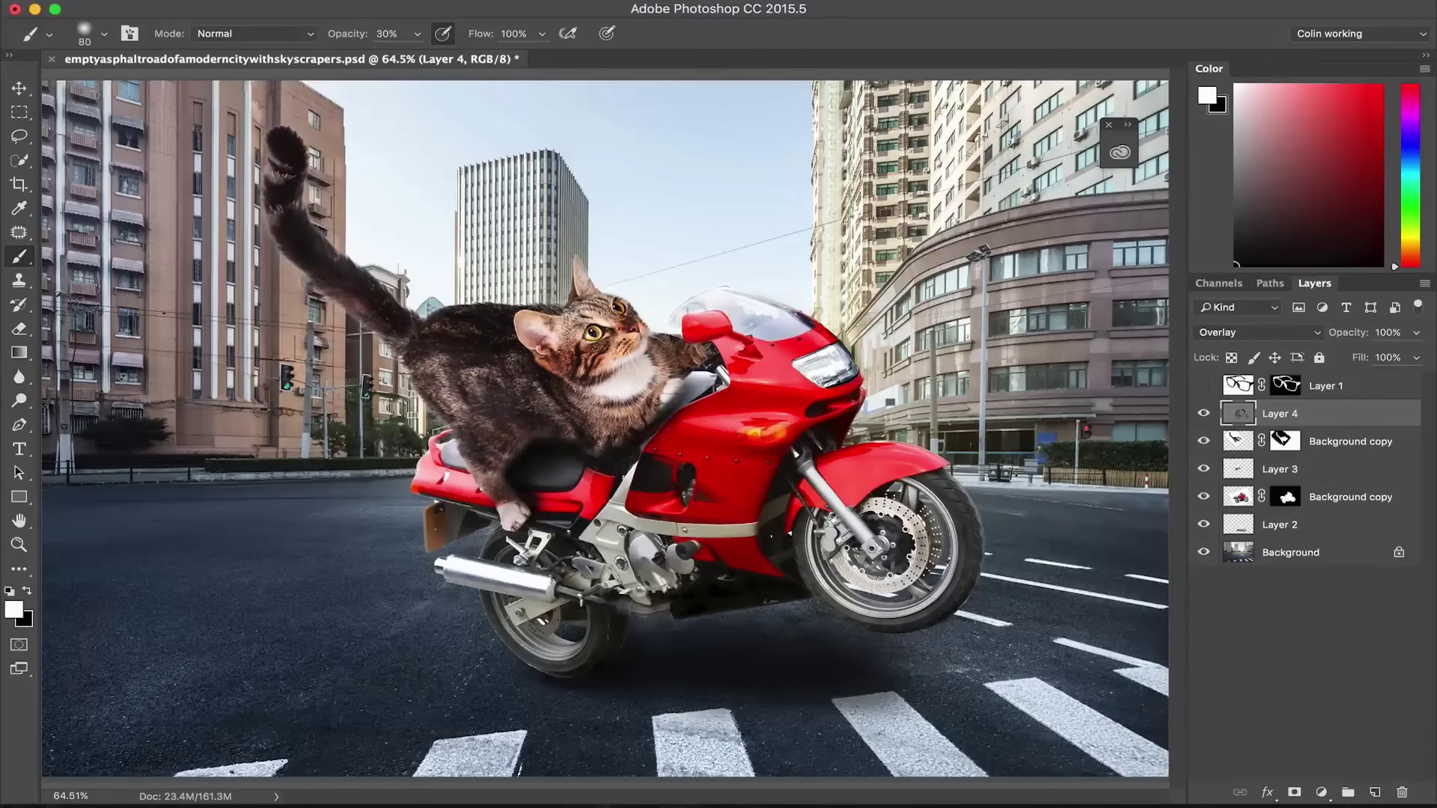
Step: Brighten the motorcycle's tank, upper fairing, engine, front wheel, exhaust pipe and rear with white strokes on the Overlay layer
left_click_drag(715, 423, 786, 425)
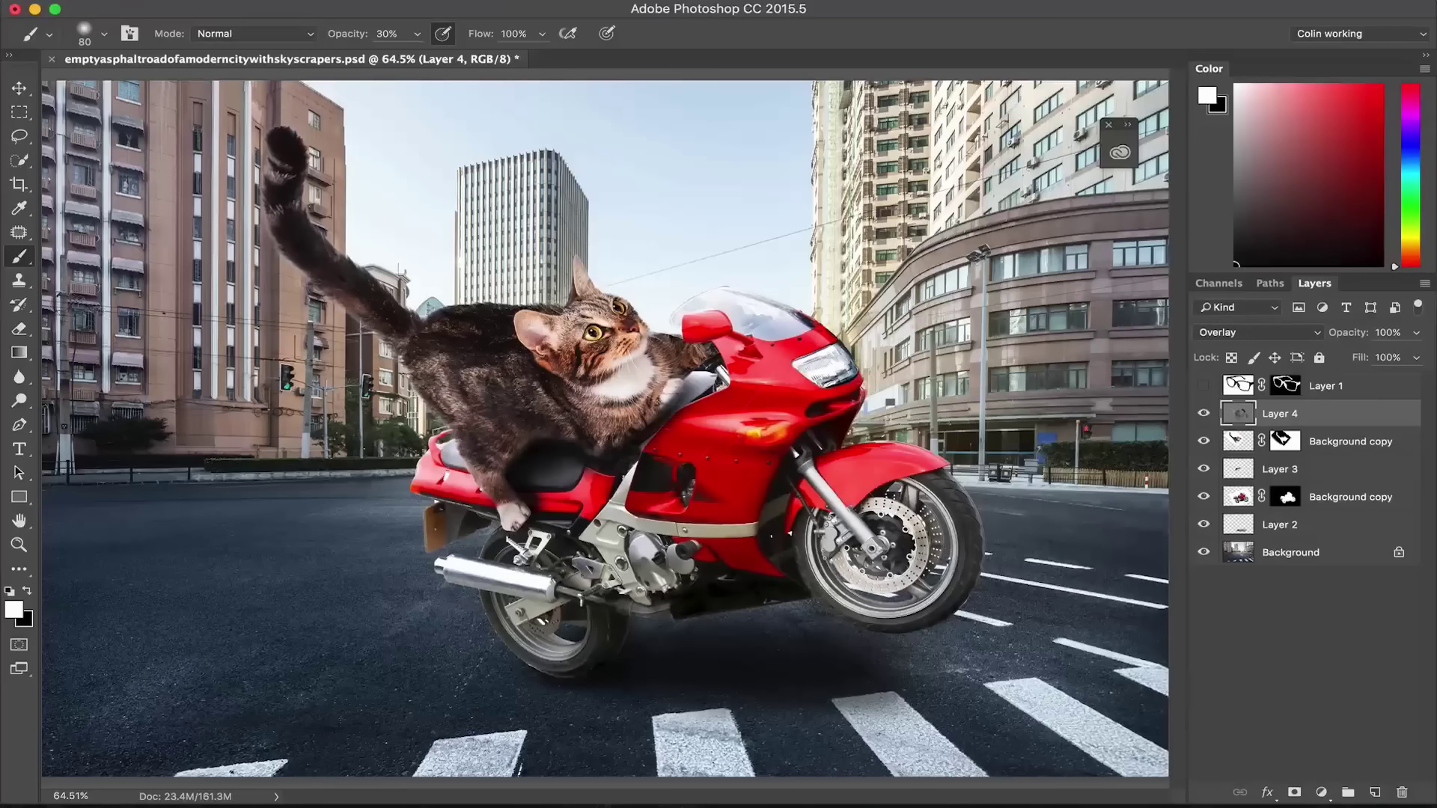
left_click_drag(739, 373, 793, 380)
mouse_move(632, 523)
left_mouse_down()
mouse_move(620, 502)
mouse_move(577, 524)
mouse_move(609, 547)
left_mouse_up()
mouse_move(786, 516)
left_mouse_down()
mouse_move(812, 494)
mouse_move(852, 526)
mouse_move(872, 618)
left_mouse_up()
mouse_move(467, 563)
left_mouse_down()
mouse_move(524, 595)
mouse_move(545, 643)
mouse_move(502, 543)
left_mouse_up()
left_click_drag(524, 592, 427, 486)
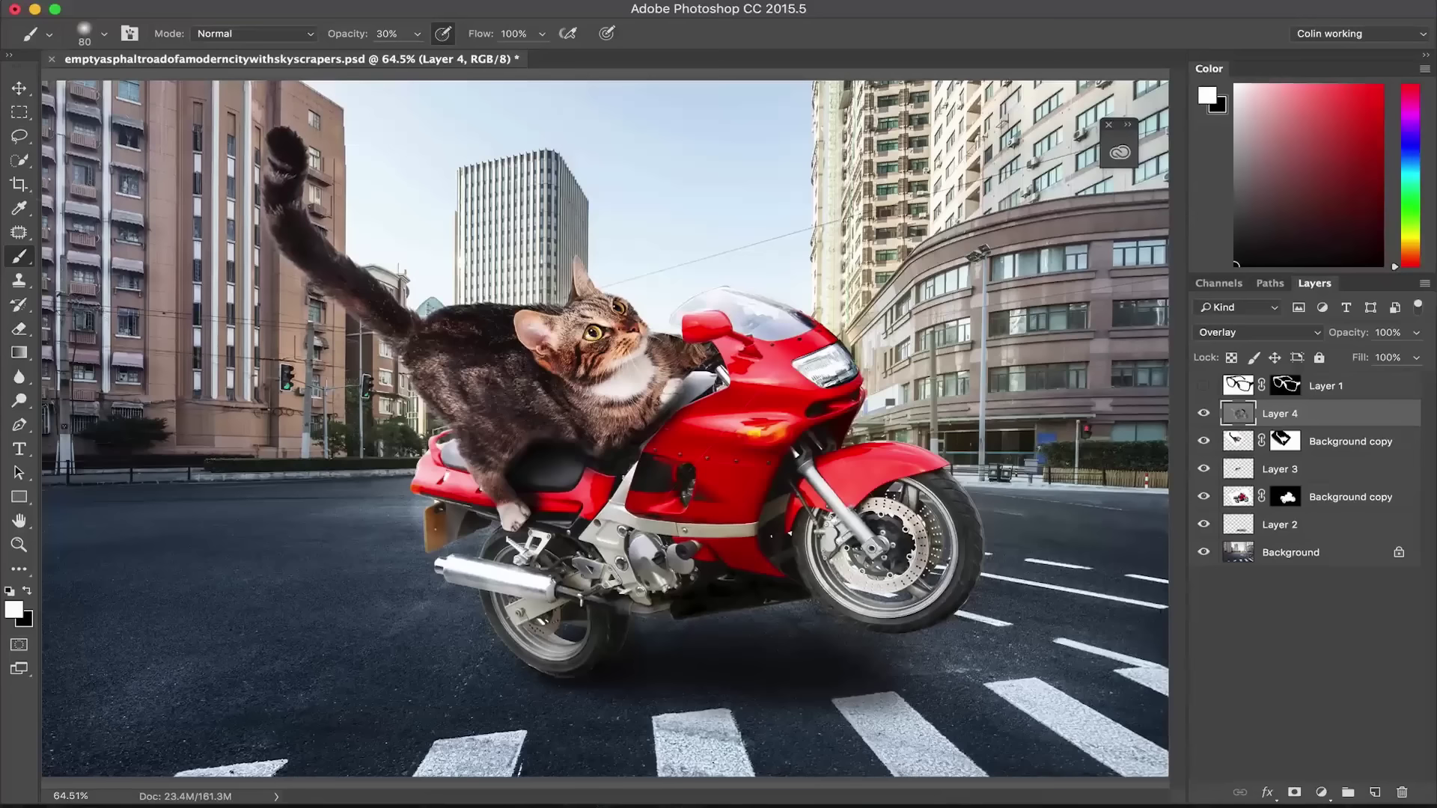
Step: Apply a Radial Blur to the street background with amount 10, Zoom method and Good quality
left_click(19, 88)
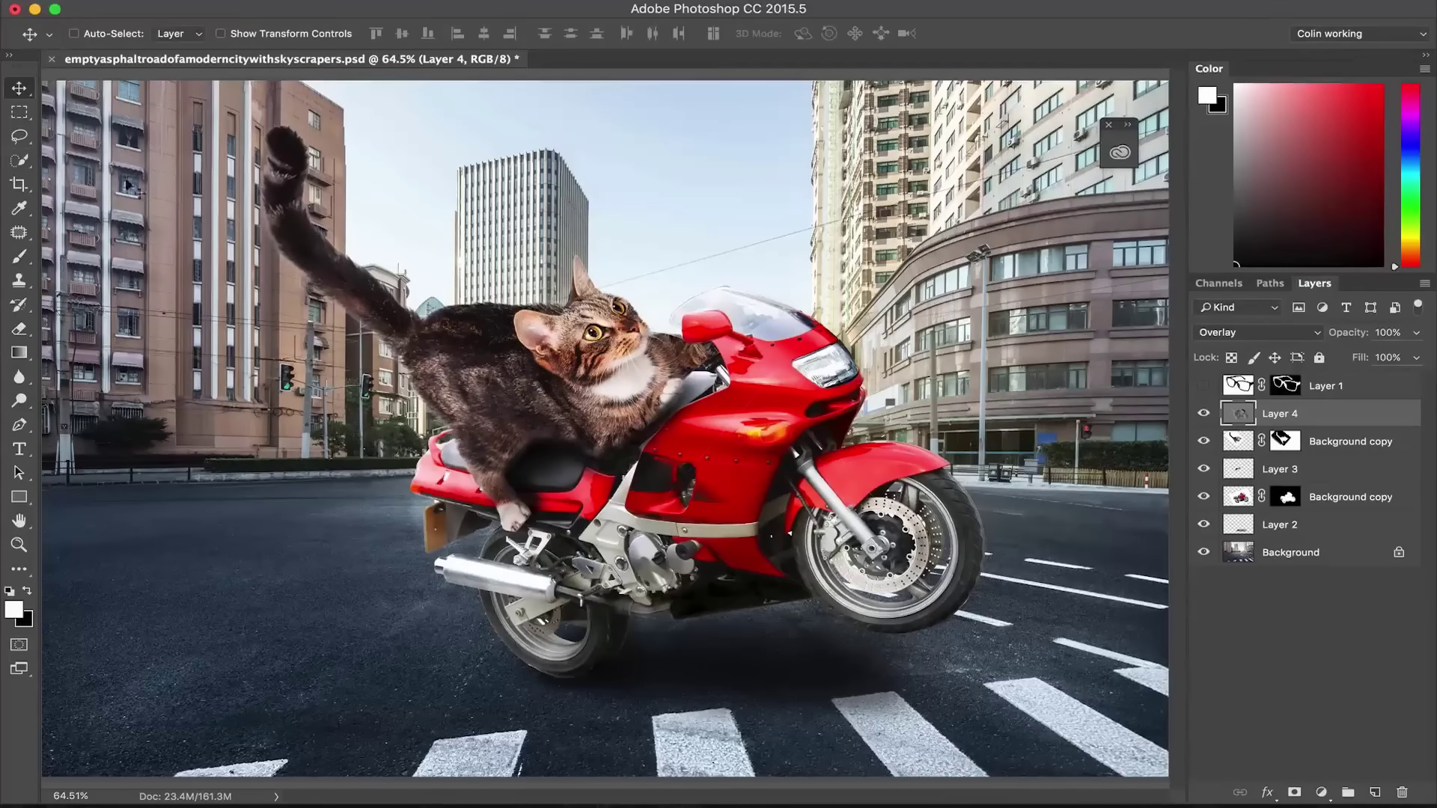
left_click(1287, 554)
left_click(494, 0)
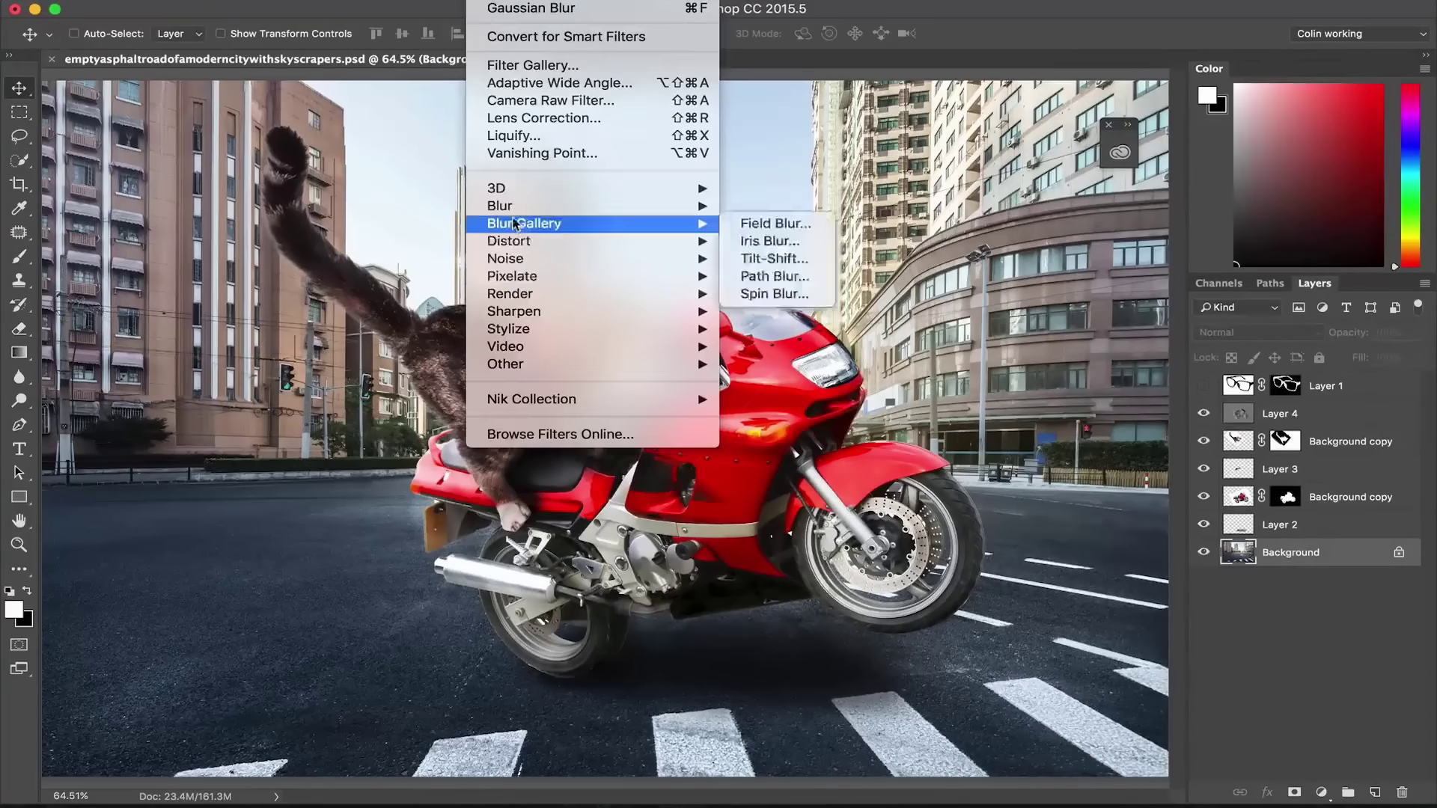
mouse_move(626, 207)
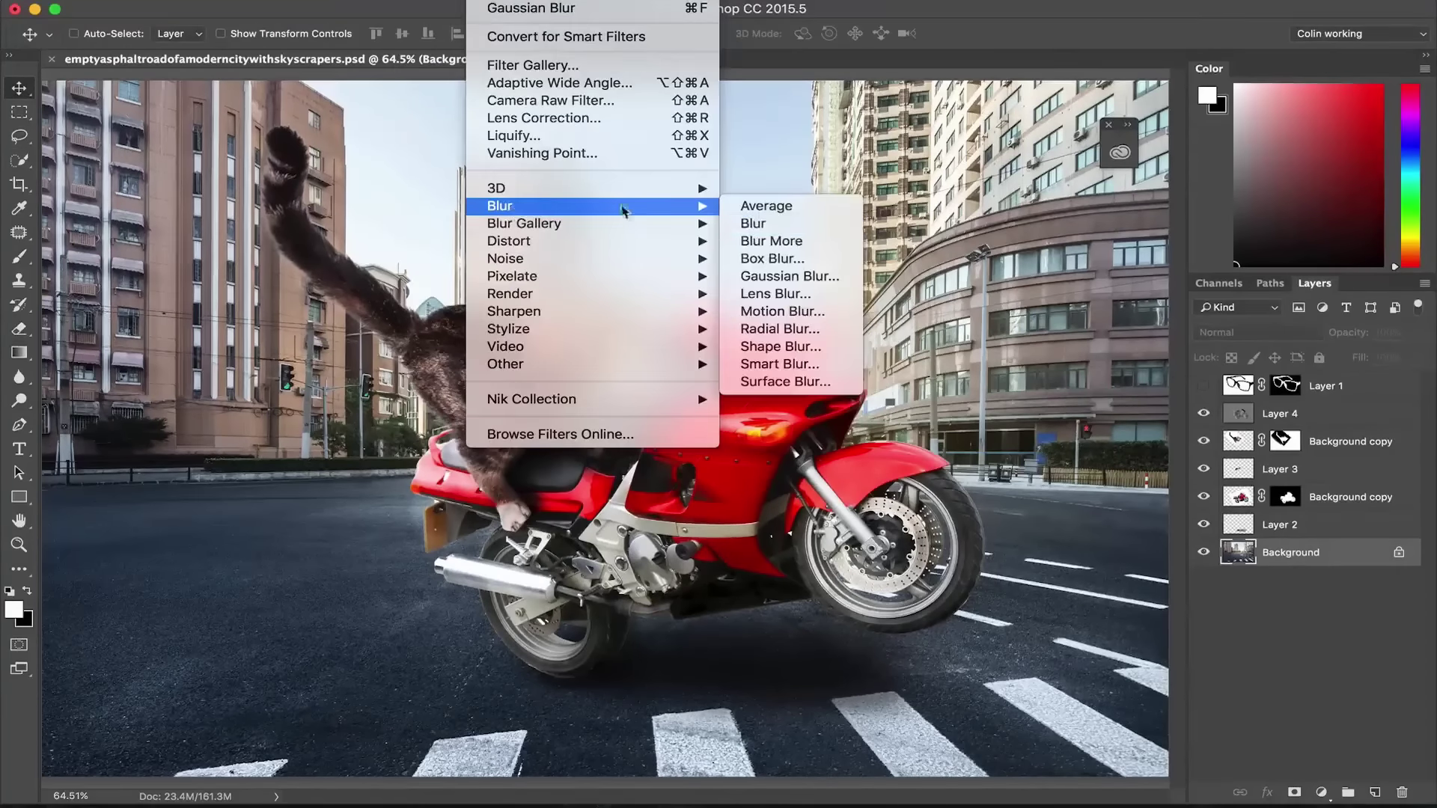
left_click(802, 329)
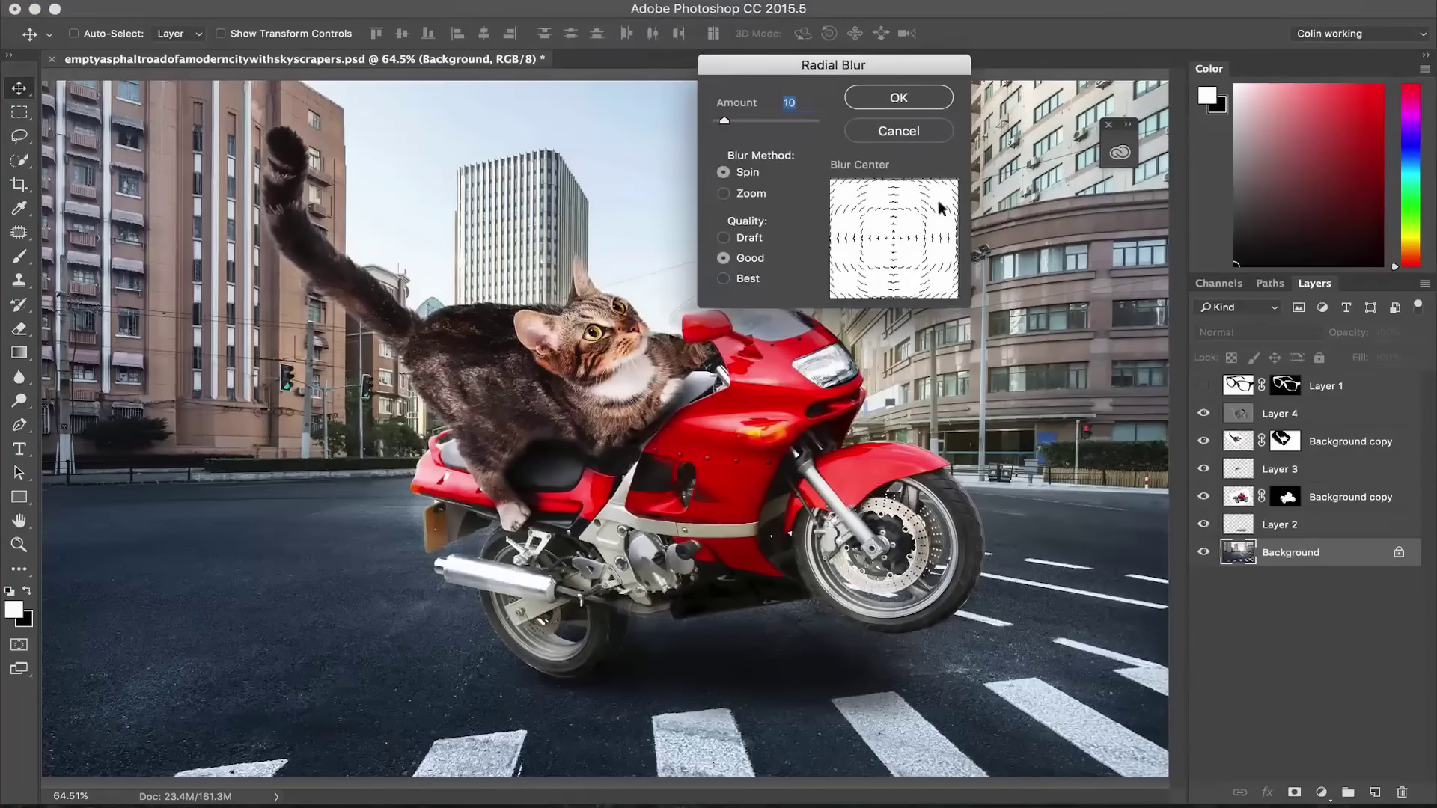
left_click(749, 193)
left_click(899, 97)
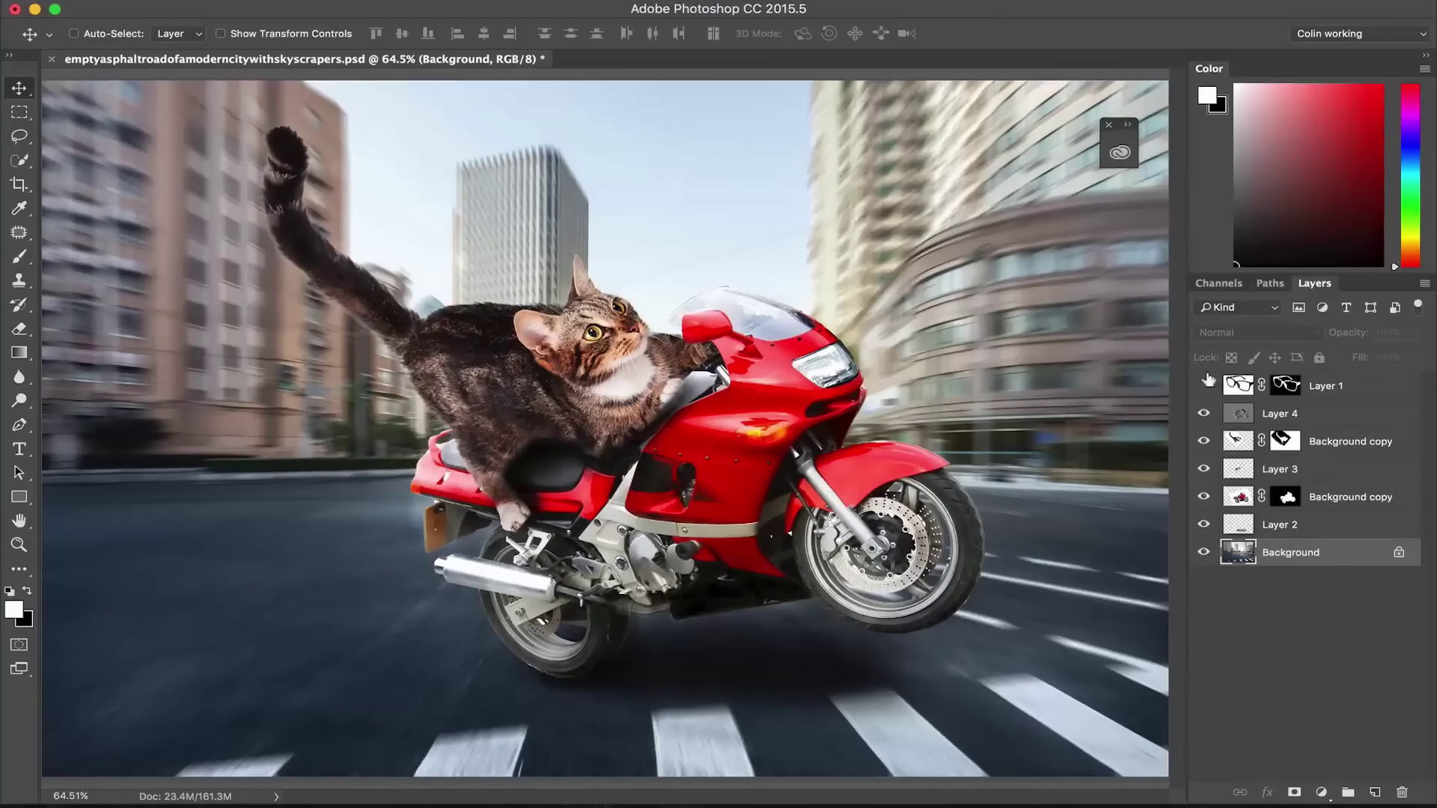
Step: Show the eyeglasses layer and flip the eyeglasses horizontally in a free transform
left_click(1204, 386)
left_click(1236, 385)
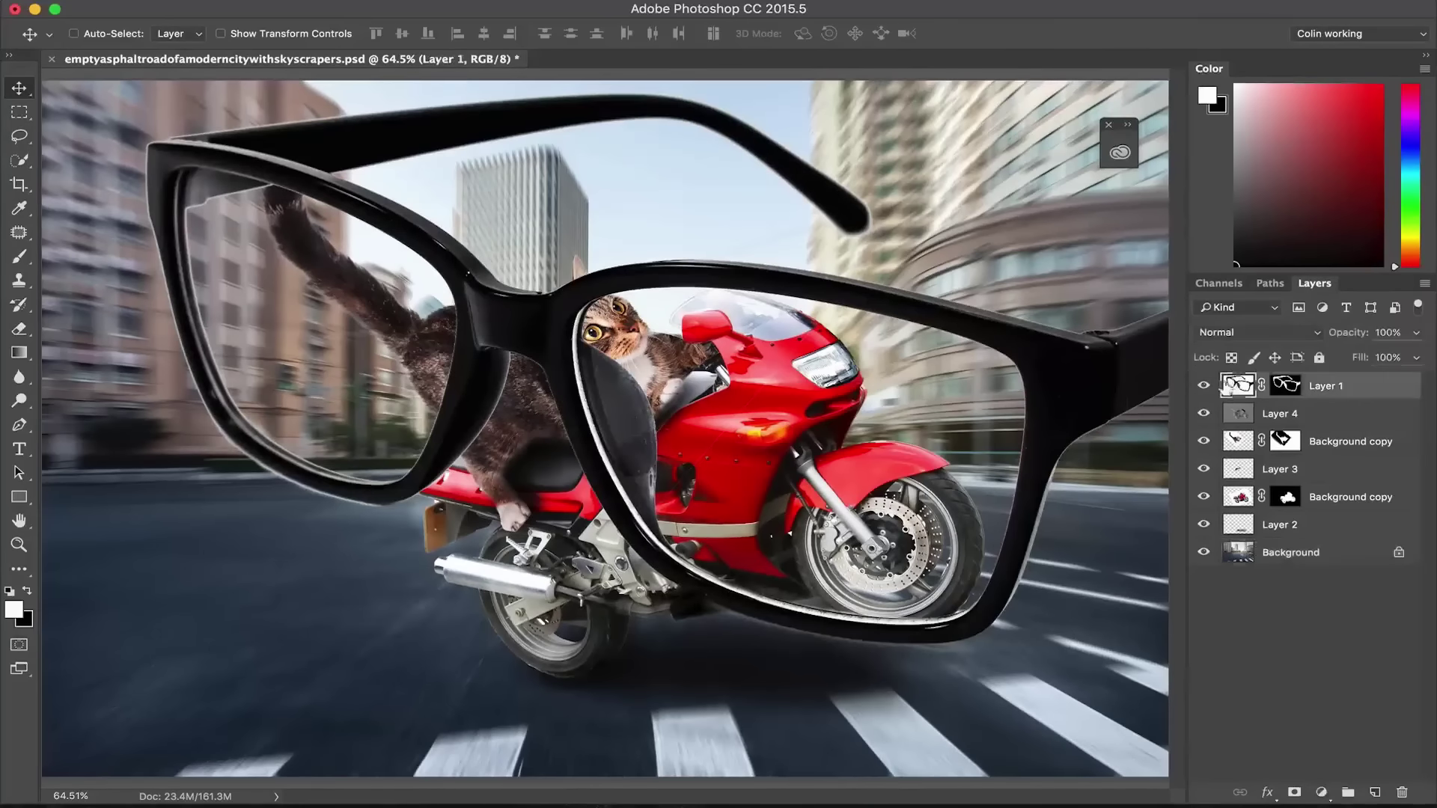
key("ctrl+t")
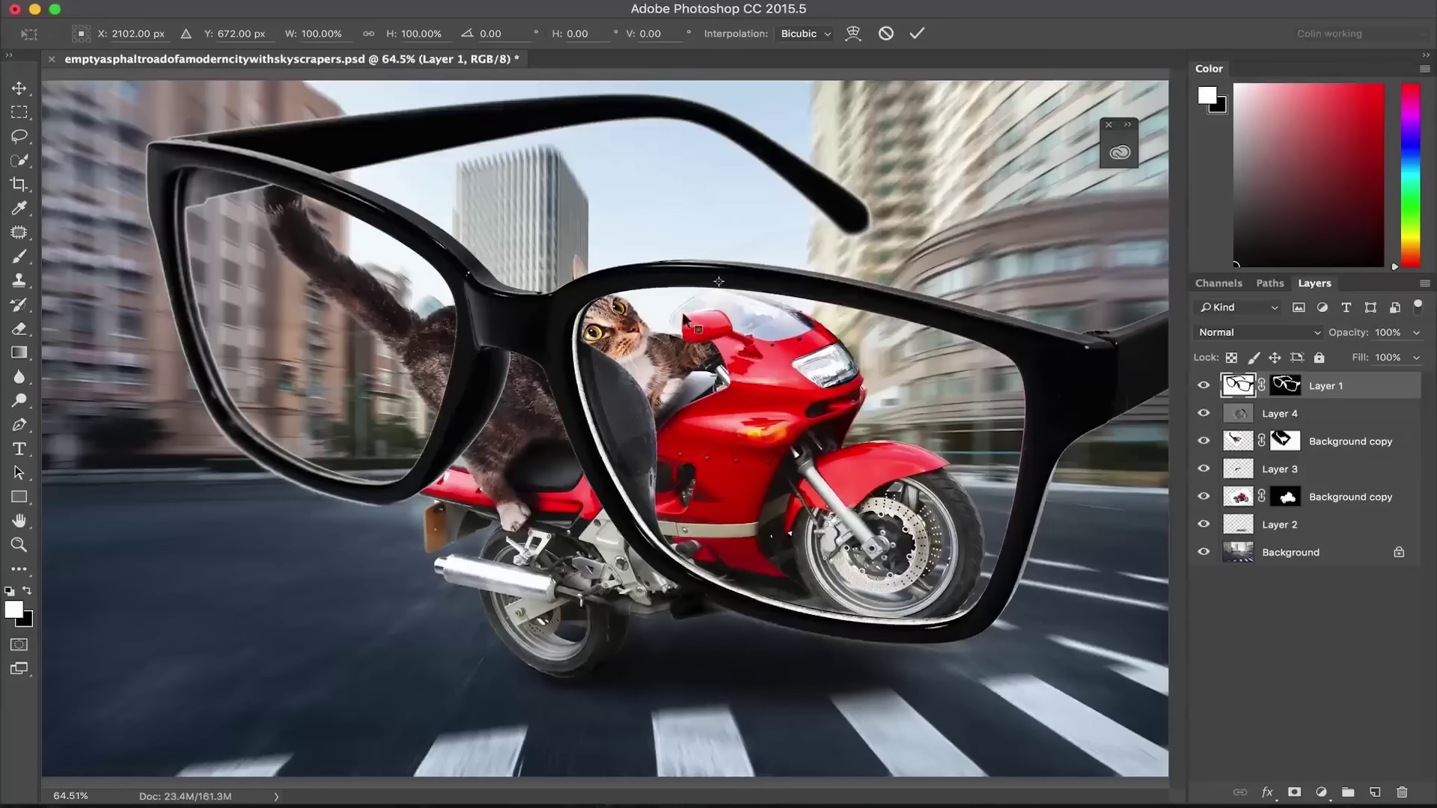
right_click(689, 317)
left_click(808, 552)
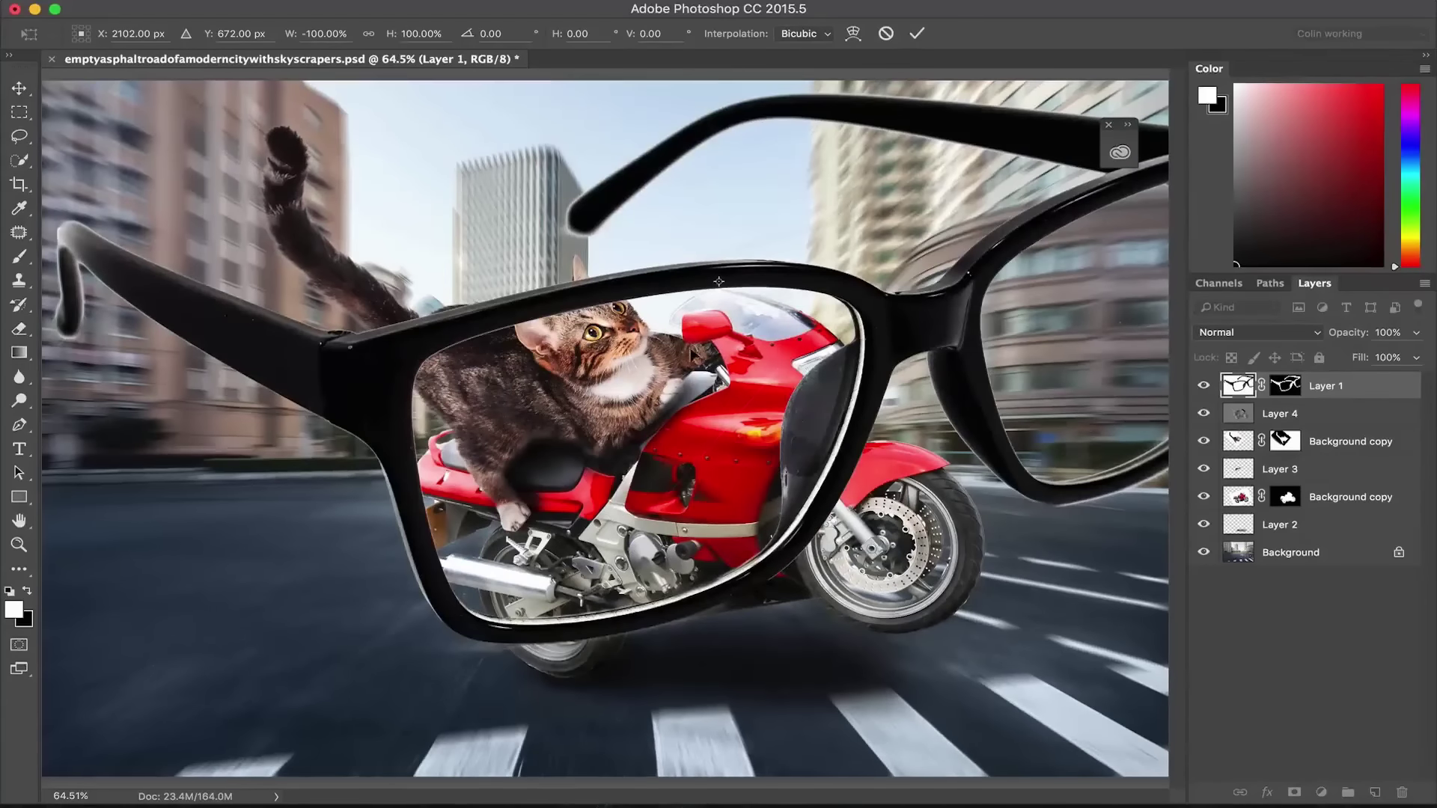
Step: Scale the eyeglasses down proportionally to about 23% and move them over the cat's head and chest
left_click_drag(719, 282, 1048, 609)
left_click_drag(516, 498, 514, 553)
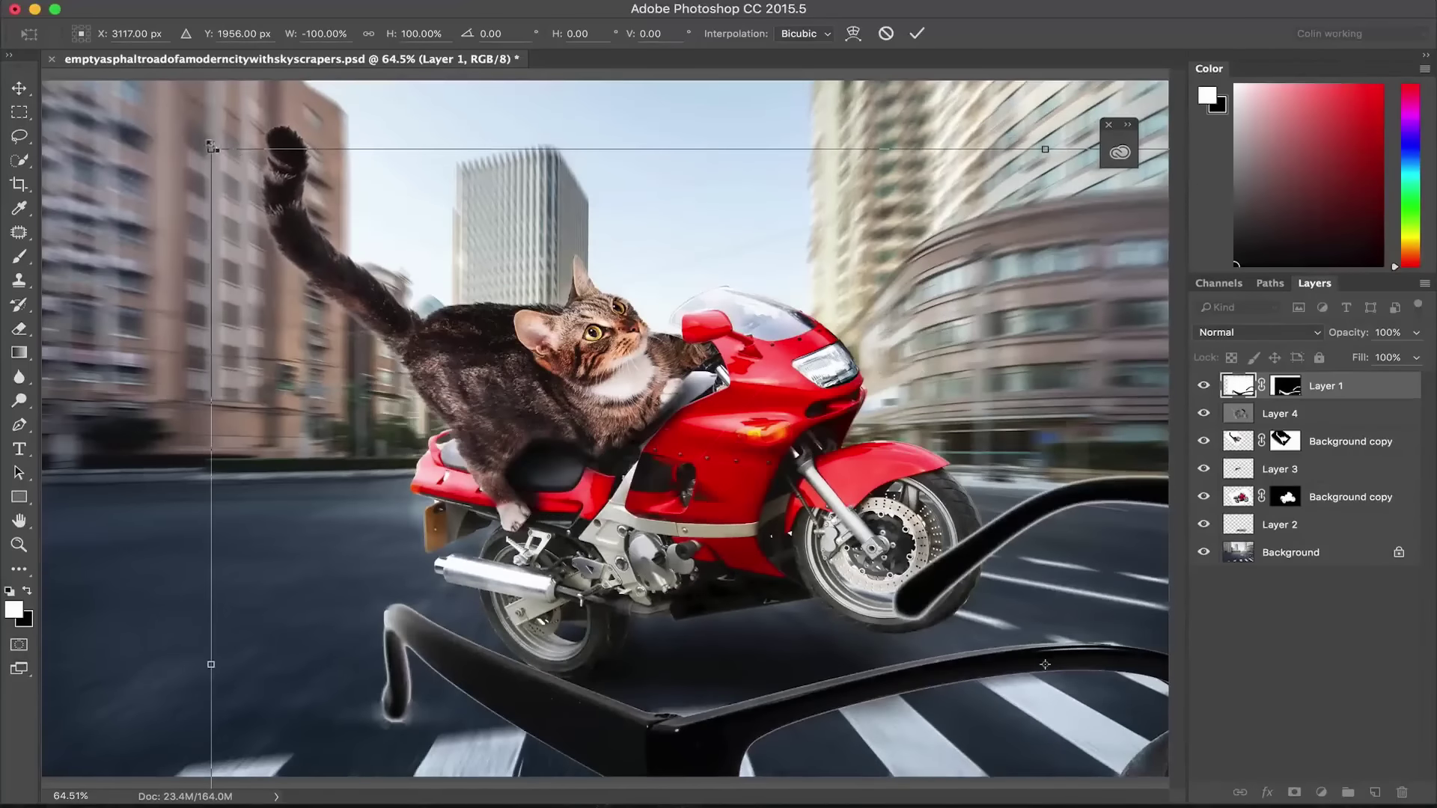
left_click_drag(211, 147, 853, 562)
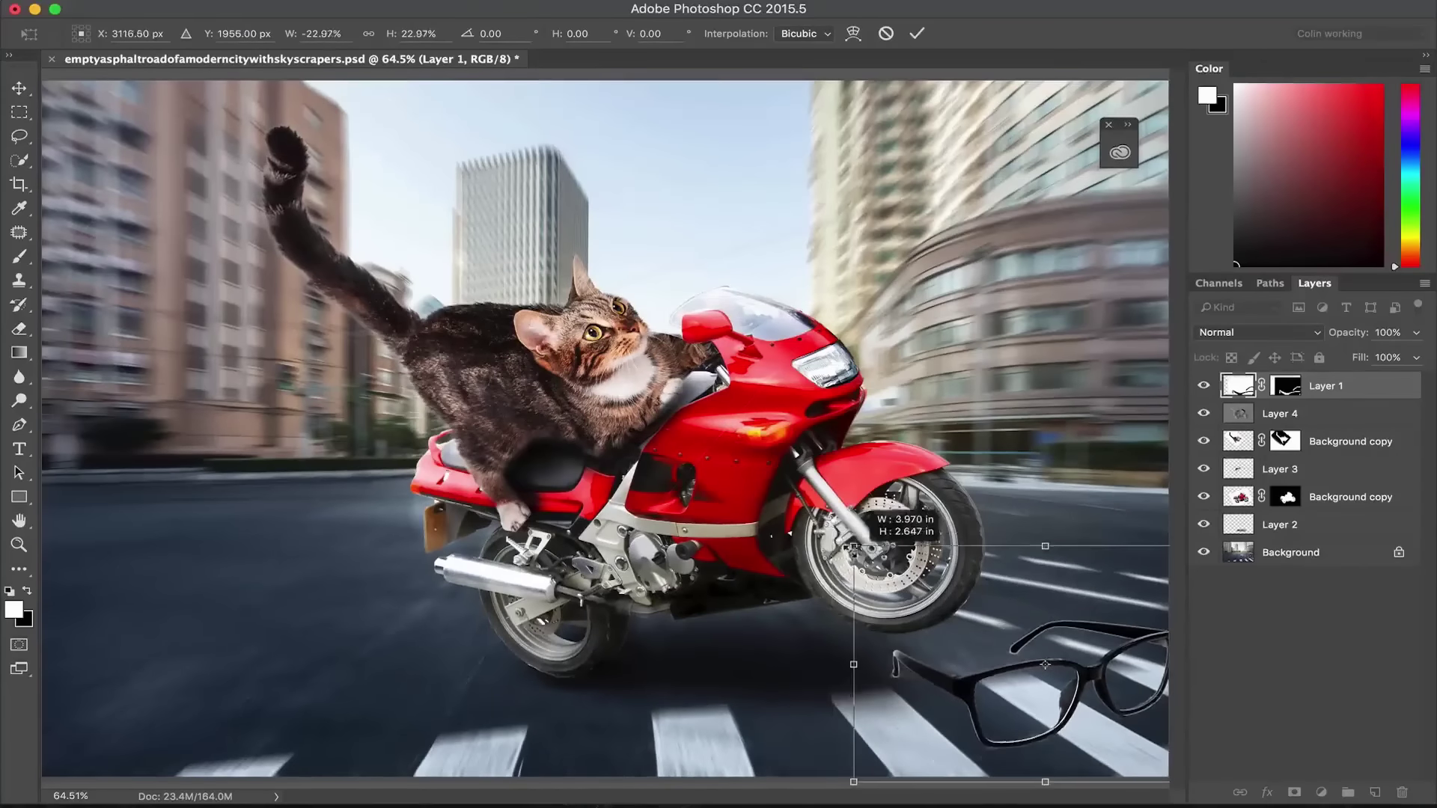
left_click_drag(943, 602, 609, 384)
left_click_drag(711, 461, 569, 384)
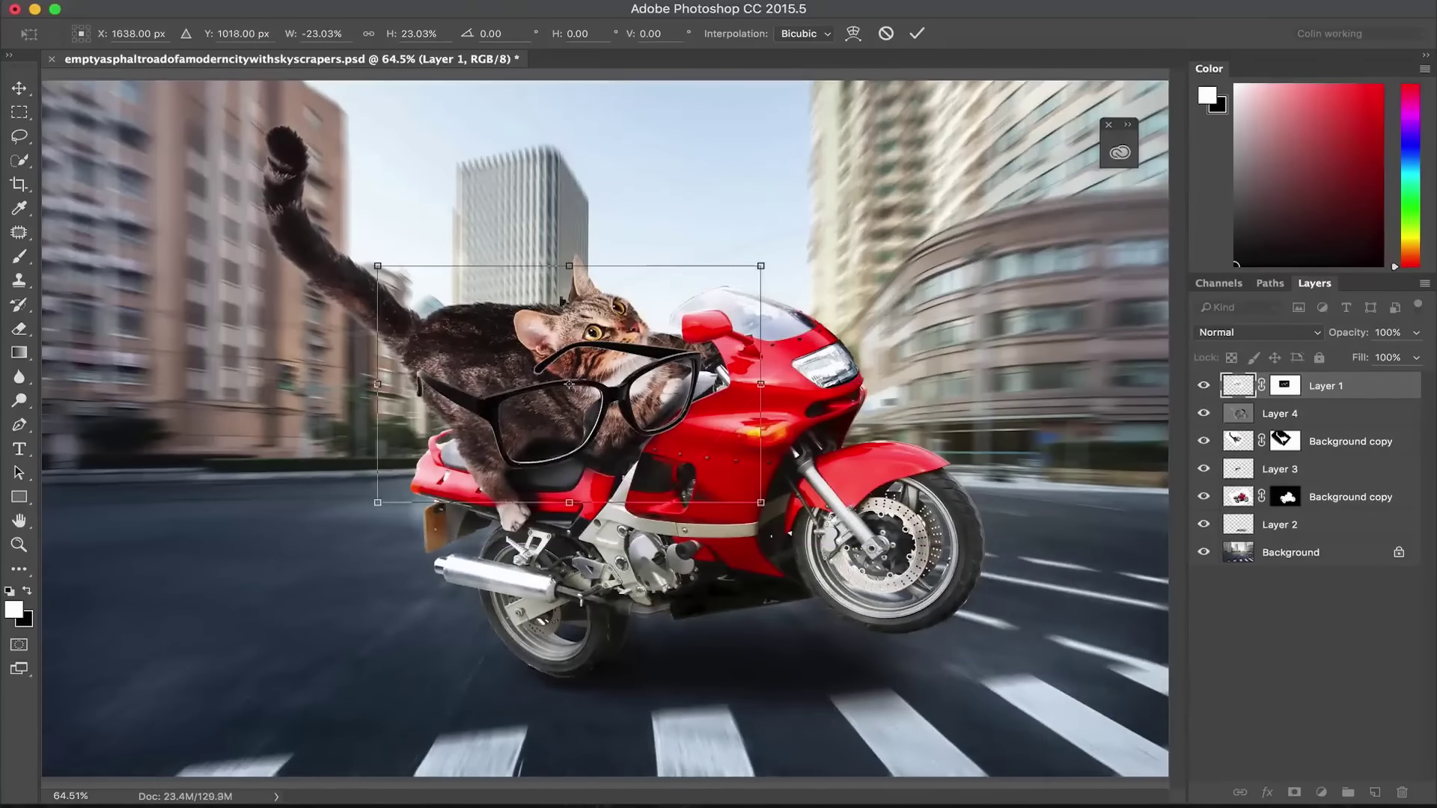
Step: Shrink the eyeglasses to about 11.6%, rotate them to match the tilt of the cat's head, and position them over its eyes
left_click_drag(377, 258, 463, 320)
left_click_drag(689, 310, 621, 253)
left_click_drag(610, 343, 625, 274)
left_click_drag(621, 203, 619, 225)
left_click_drag(633, 297, 642, 289)
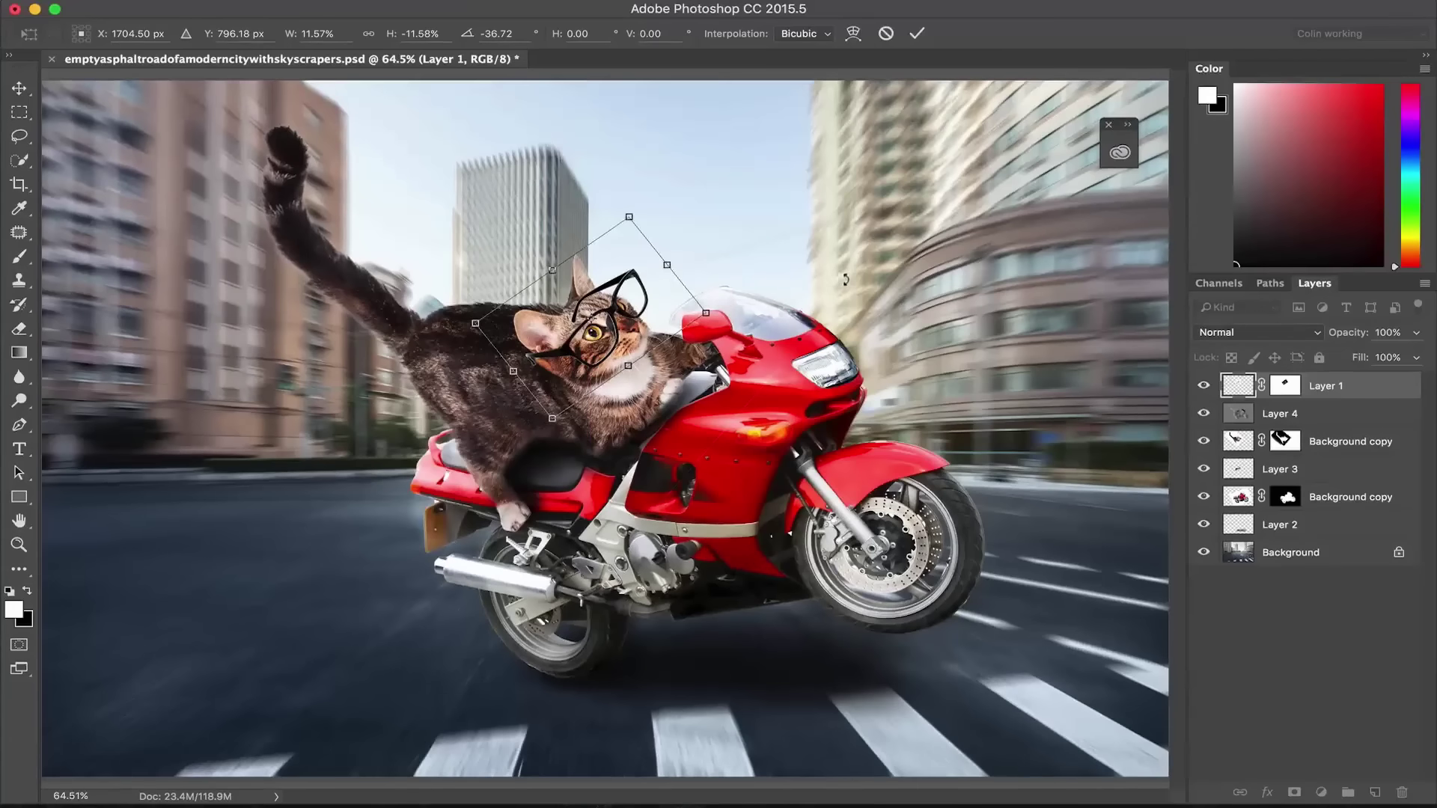
key("Return")
Step: Scale the eyeglasses down to about 91% in another free transform and recentre them over the cat's eyes
key("ctrl+t")
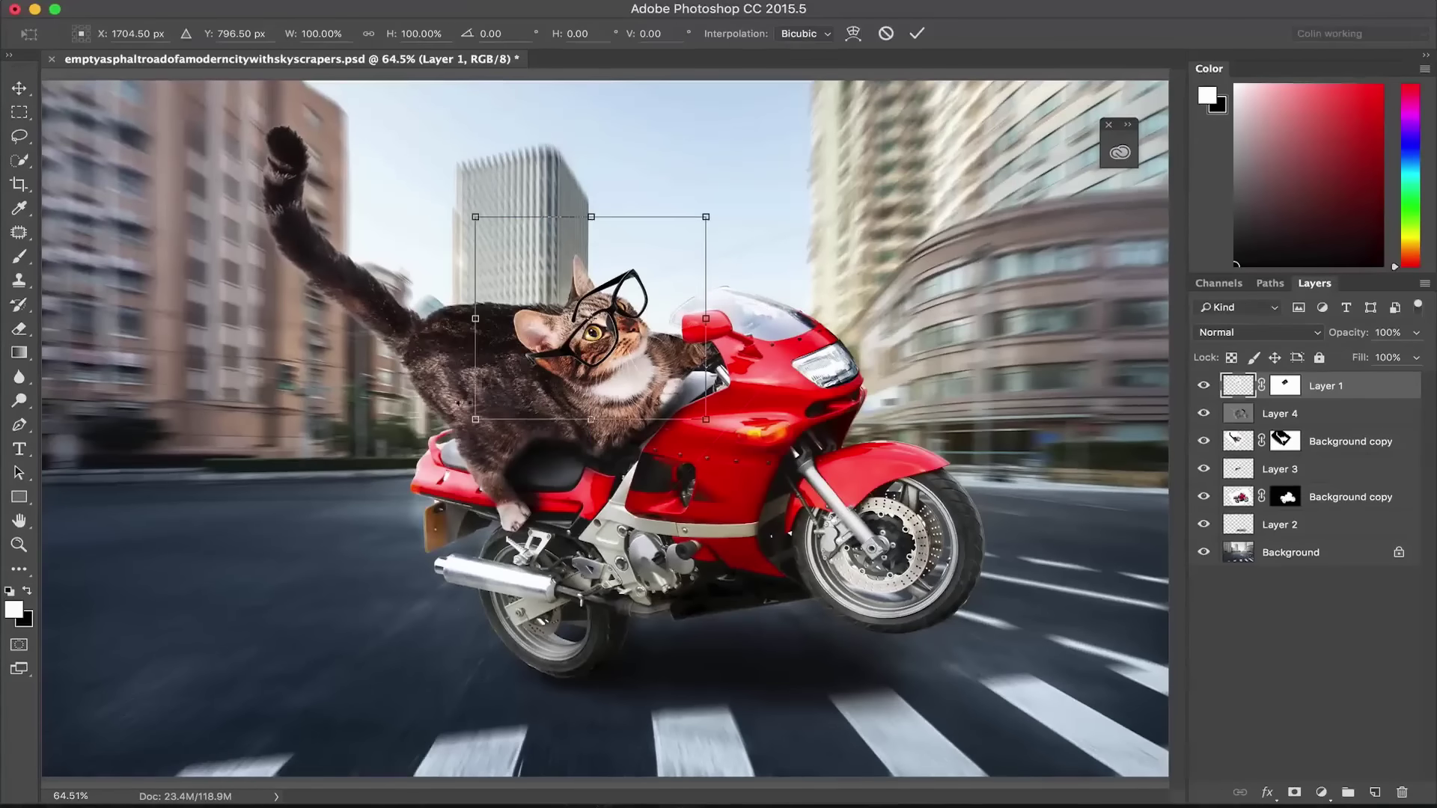
left_click_drag(475, 419, 496, 401)
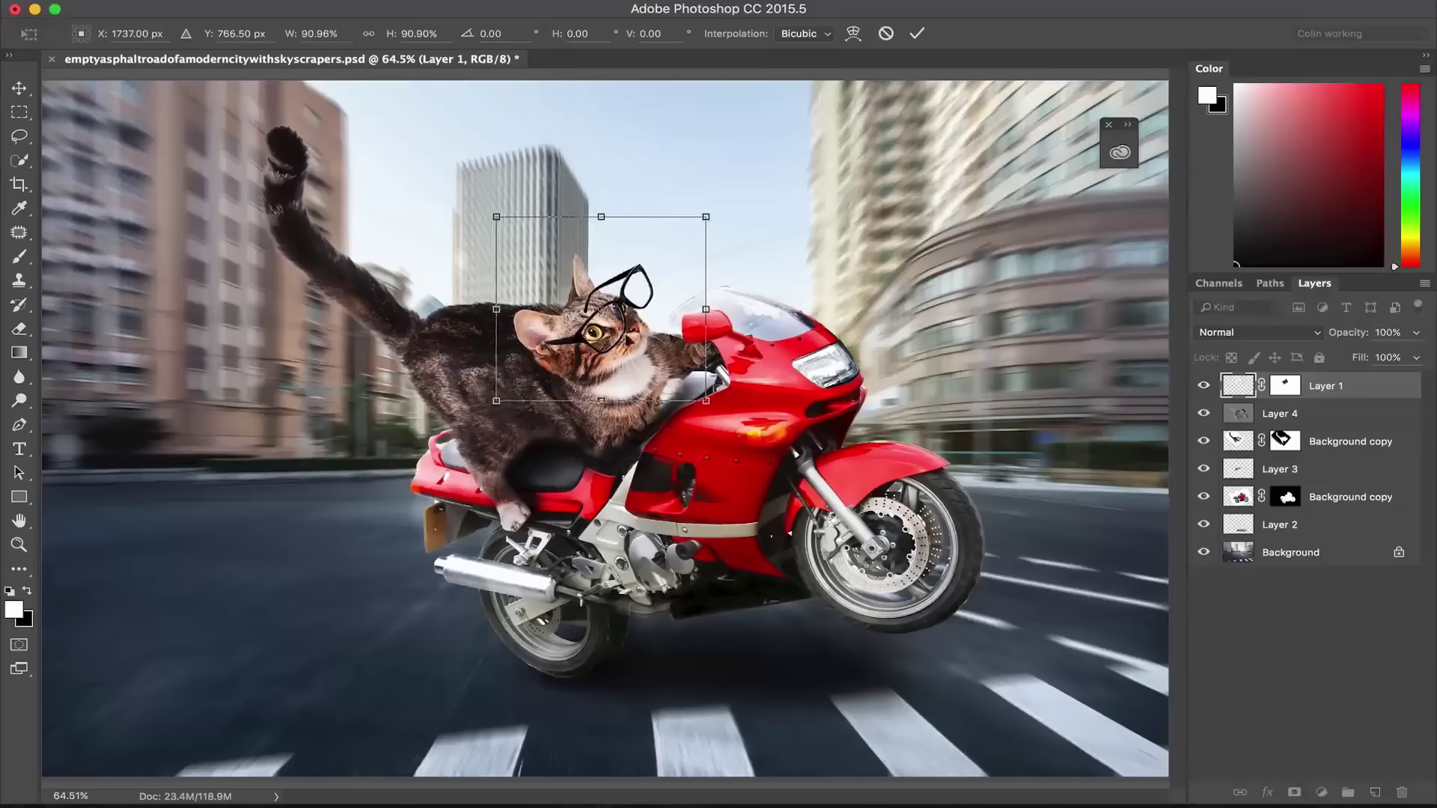
left_click_drag(599, 314, 589, 324)
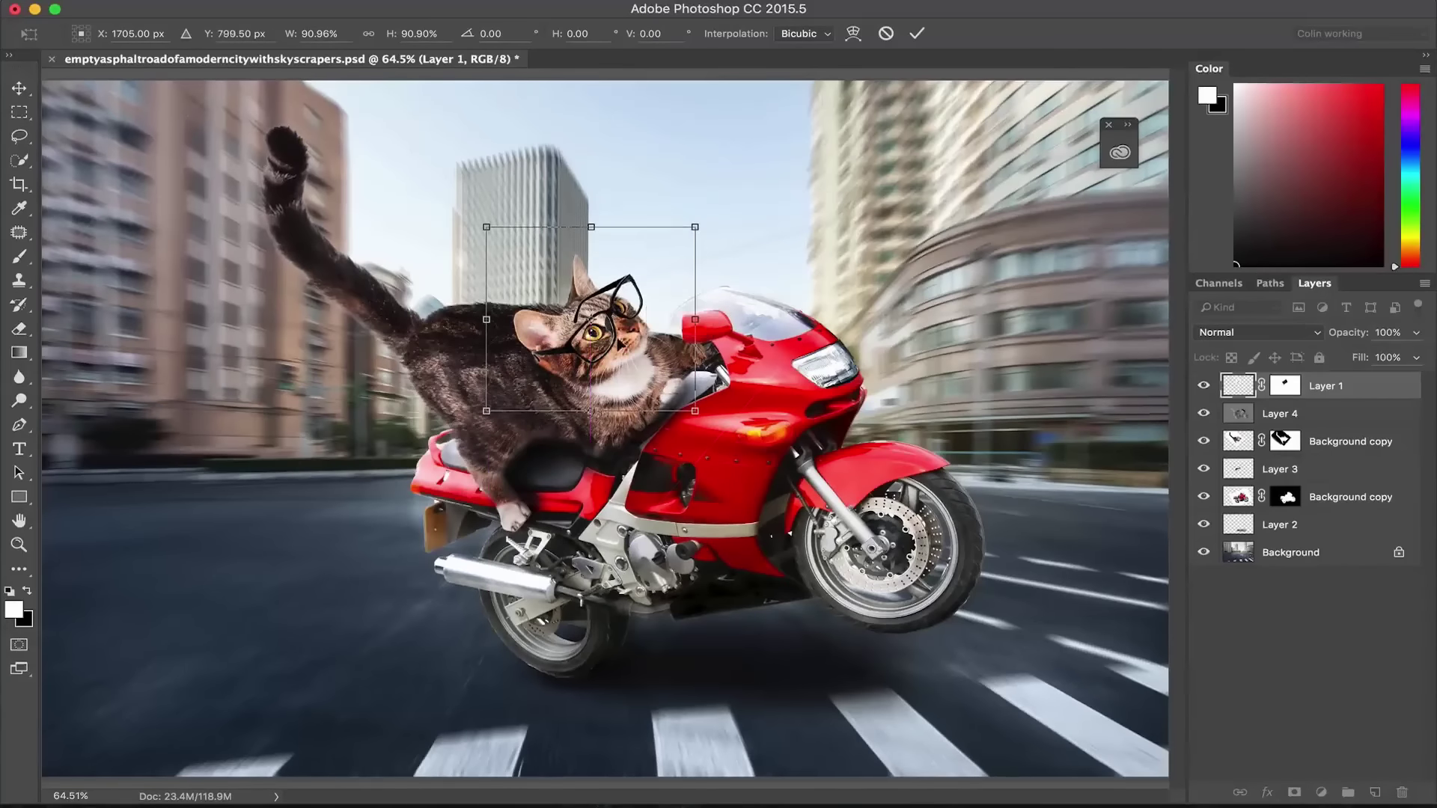
key("Return")
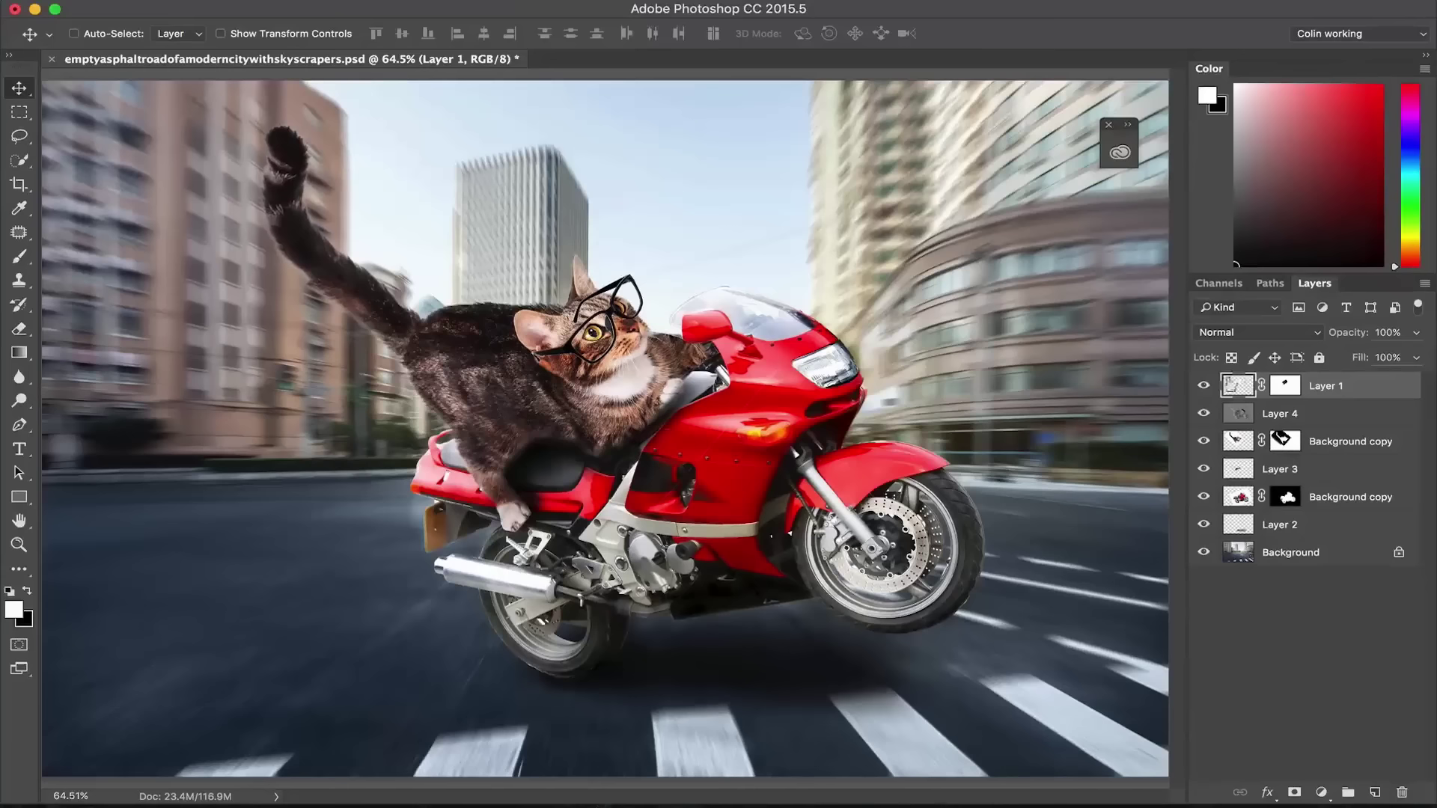
Step: Activate the eyeglasses layer's mask for painting in black with the Brush tool
left_click(1201, 384)
left_click(1201, 384)
left_click(1284, 385)
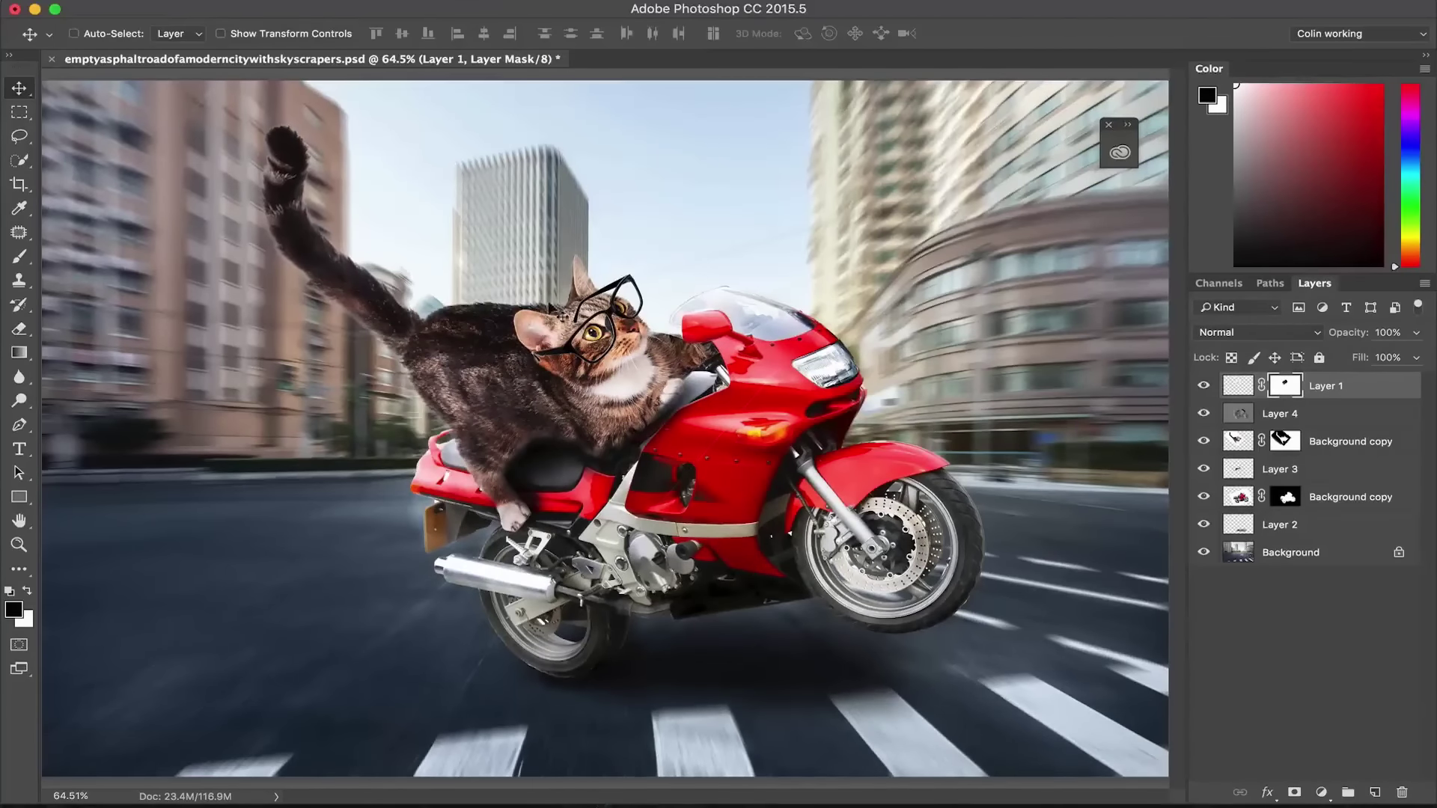
scroll(548, 307, "up", 5)
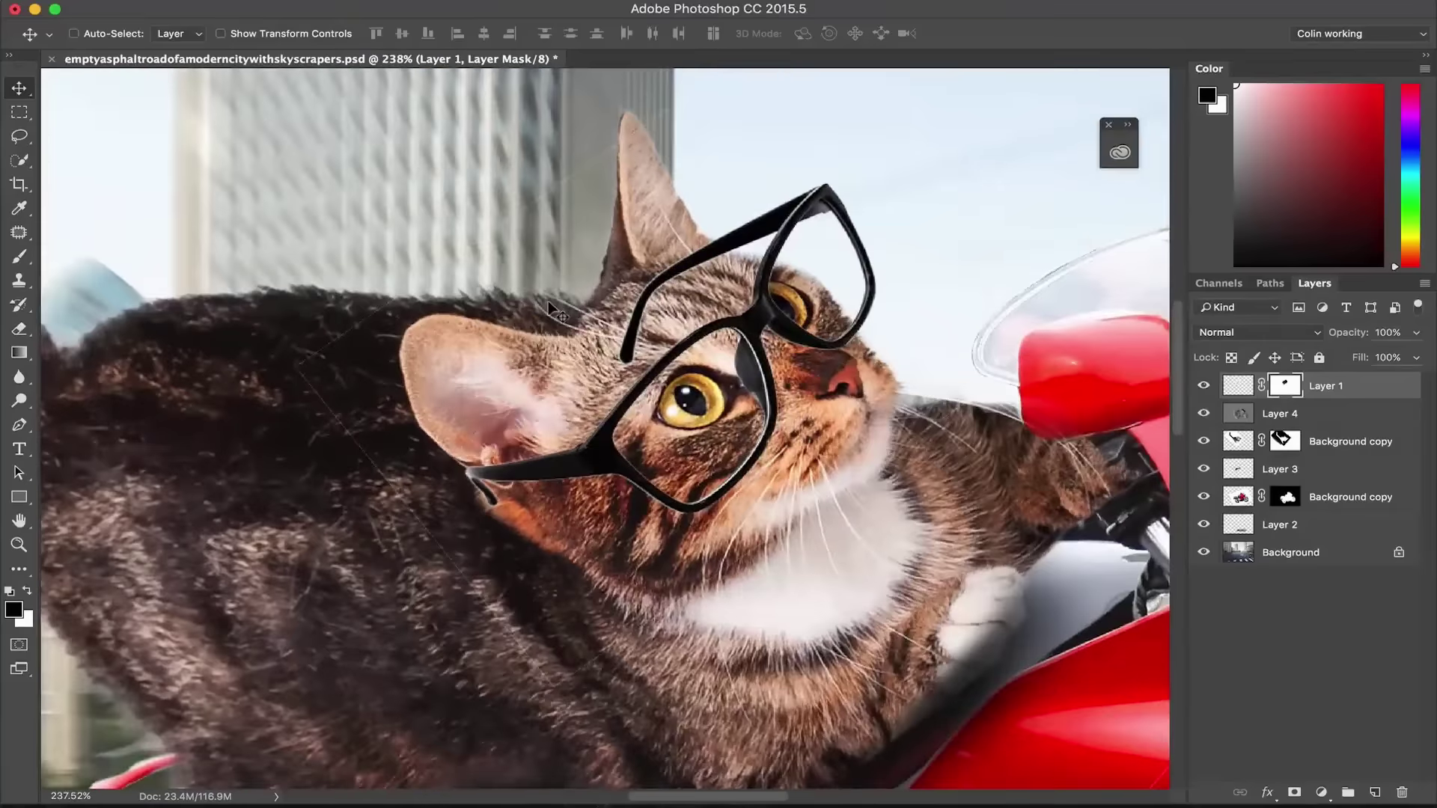
key("b")
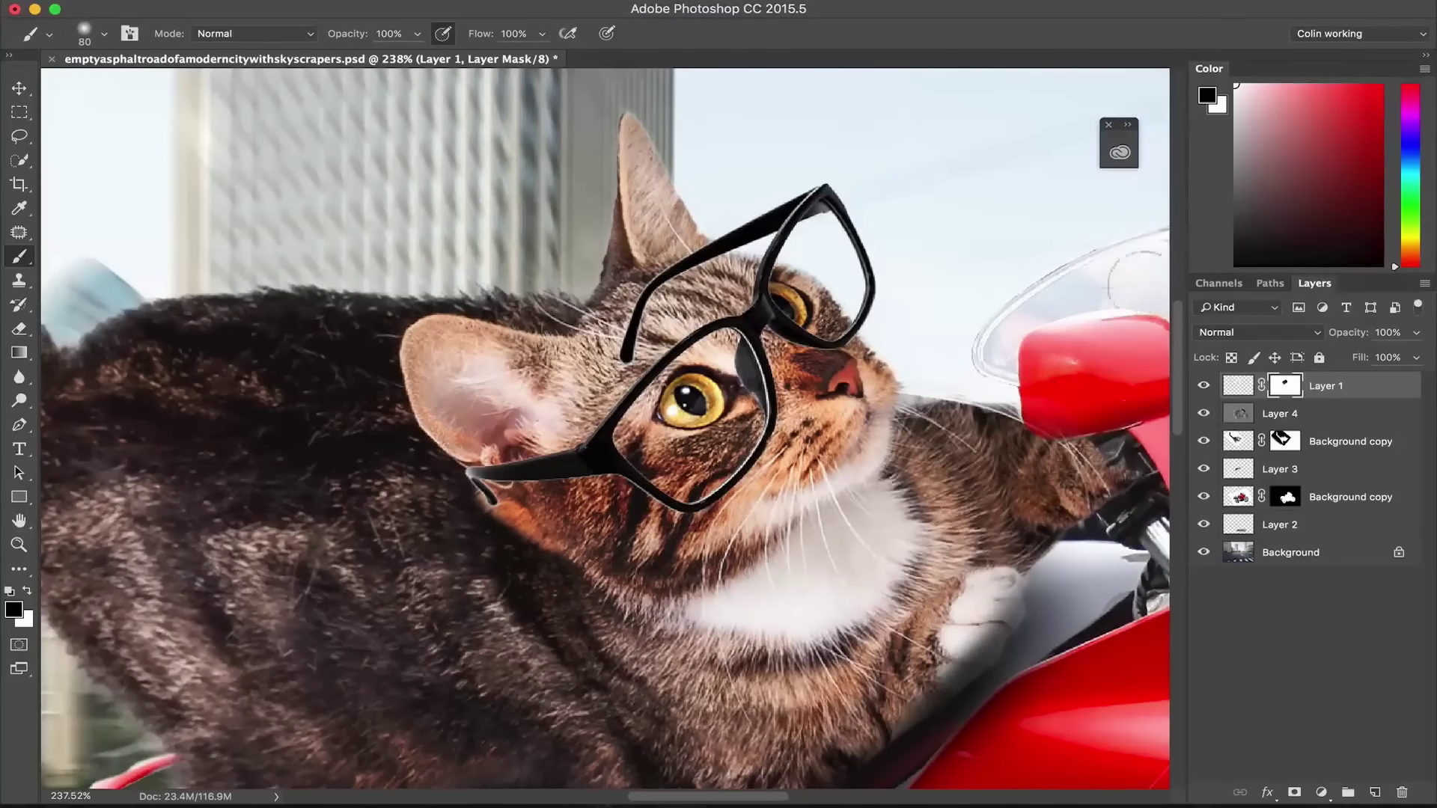
left_click(814, 276)
left_click_drag(626, 356, 699, 255)
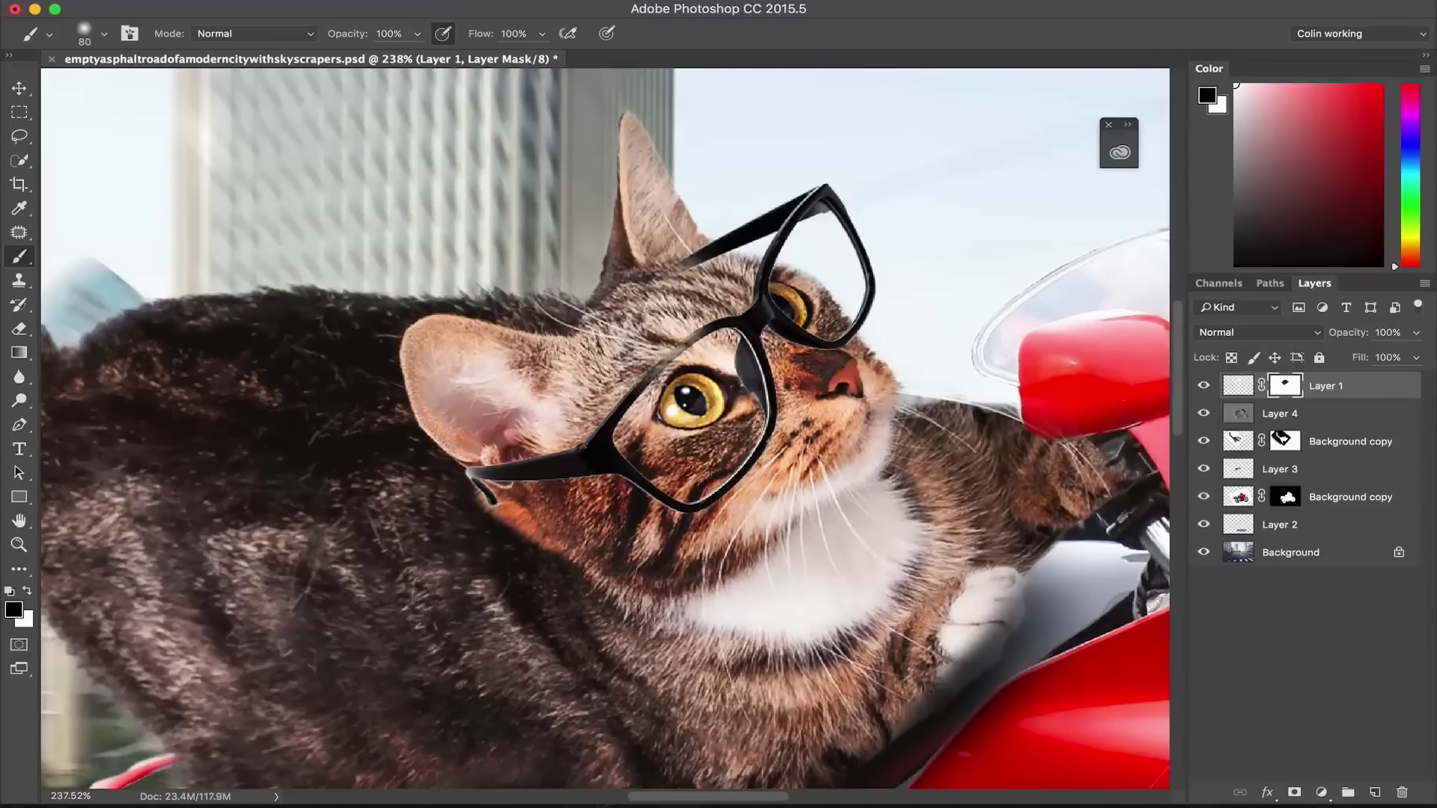
key("super+z")
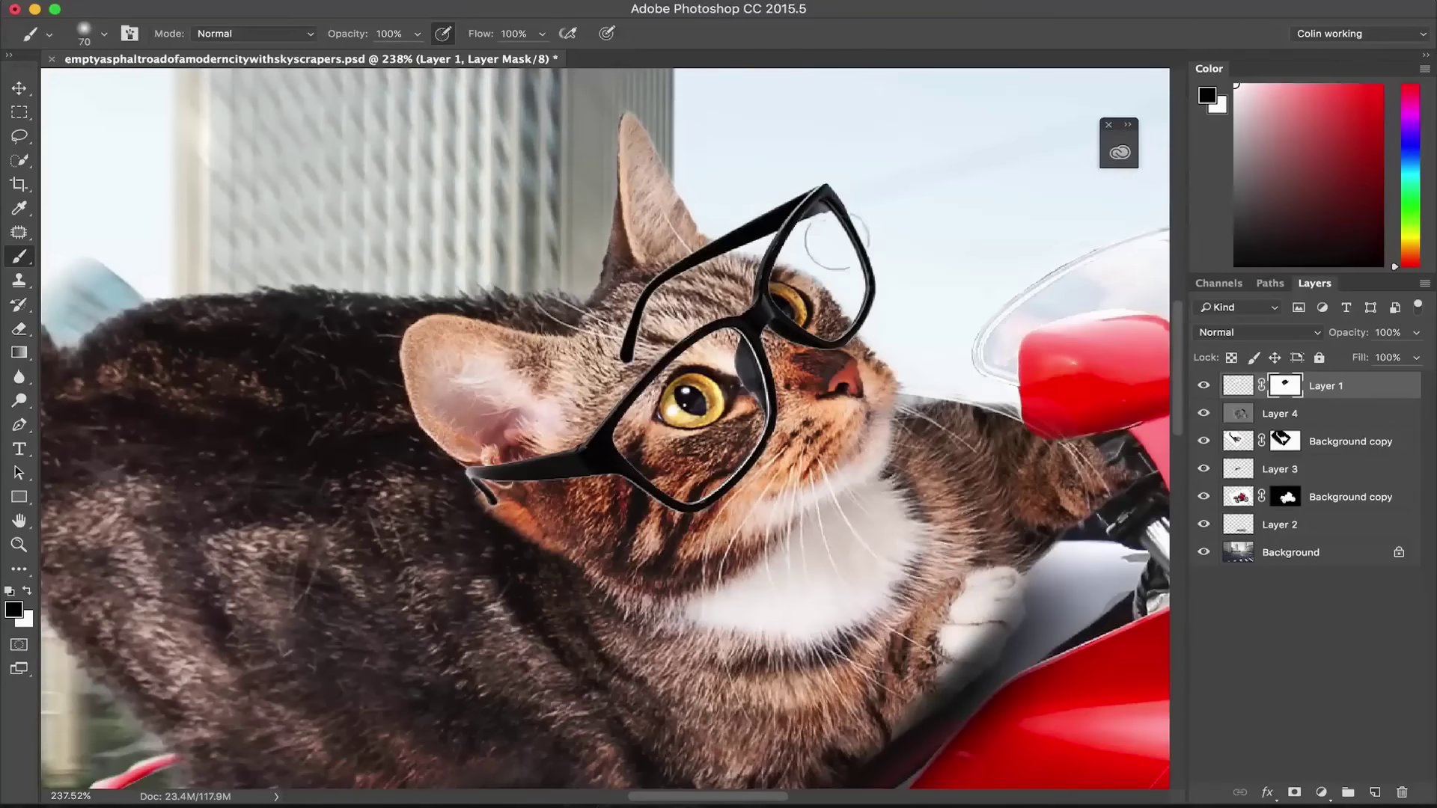
Step: Mask out the far temple arm across the cat's forehead and the near arm's tip below the ear with a 40 px brush
key("bracketleft")
key("bracketleft")
key("bracketleft")
key("bracketleft")
mouse_move(722, 243)
left_mouse_down()
mouse_move(669, 274)
mouse_move(627, 360)
left_mouse_up()
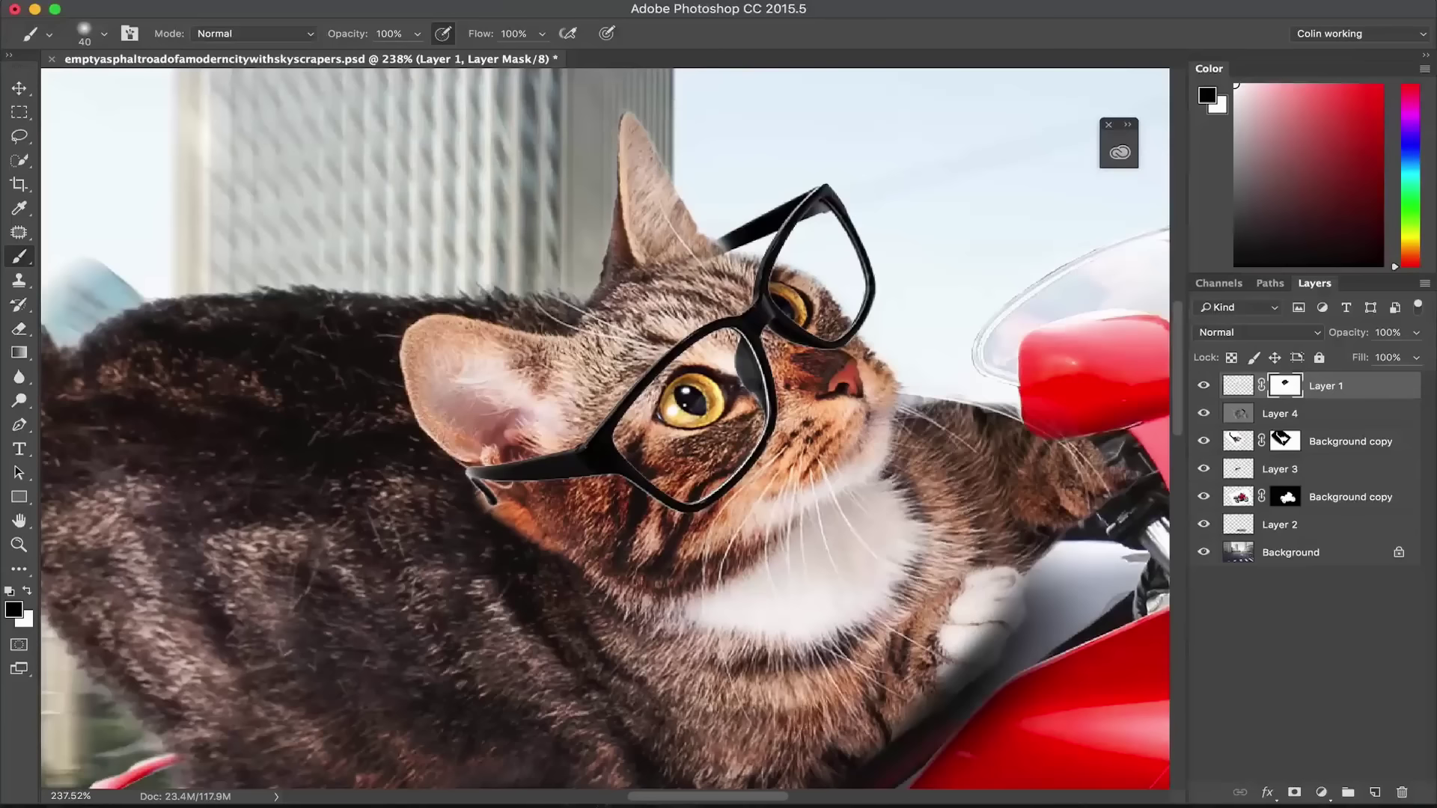
left_click_drag(681, 270, 724, 241)
mouse_move(463, 481)
left_mouse_down()
mouse_move(501, 477)
mouse_move(476, 515)
left_mouse_up()
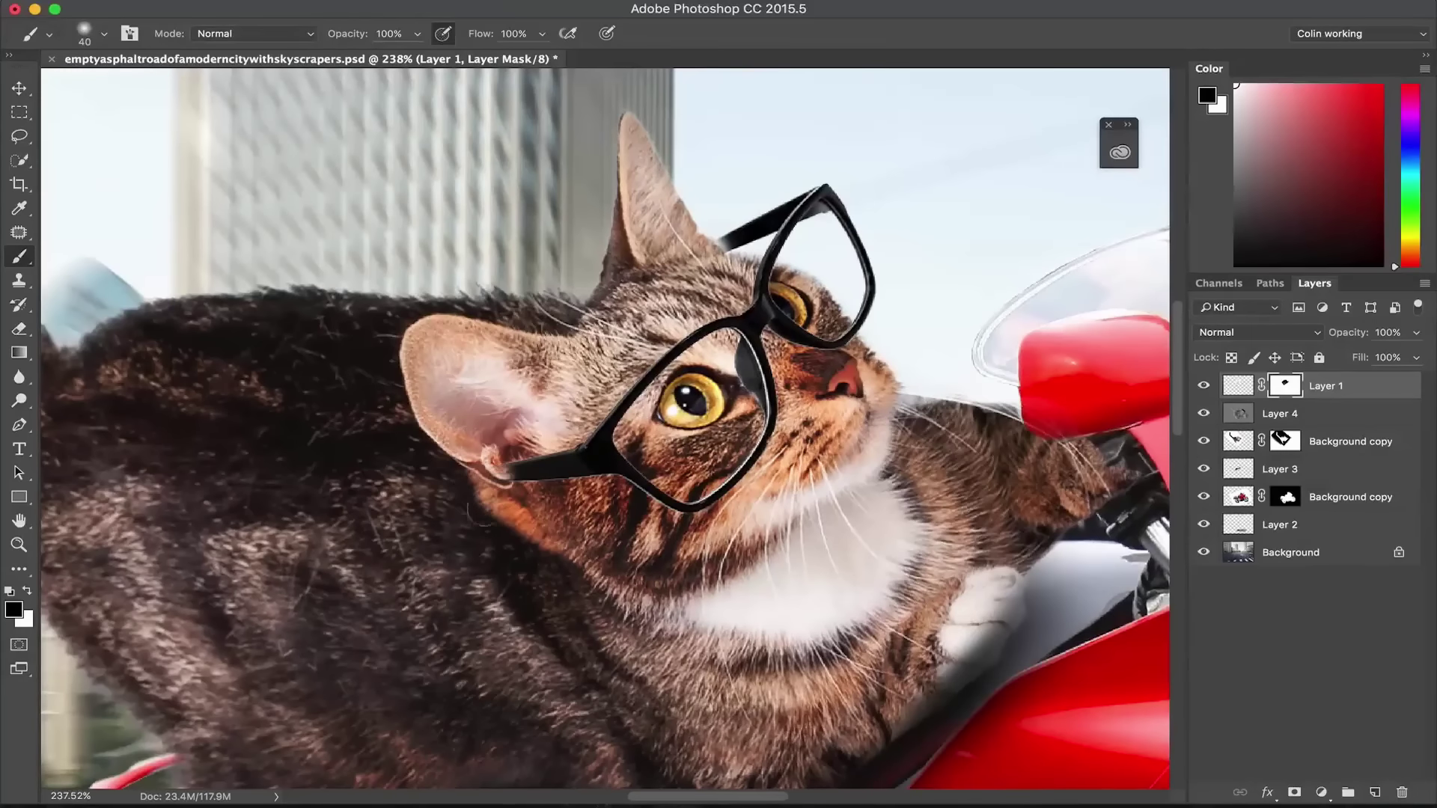
left_click_drag(591, 464, 610, 460)
Step: Restore the cut end of the far temple arm on the mask using white and a 10 px brush
key("x")
key("bracketleft")
key("bracketleft")
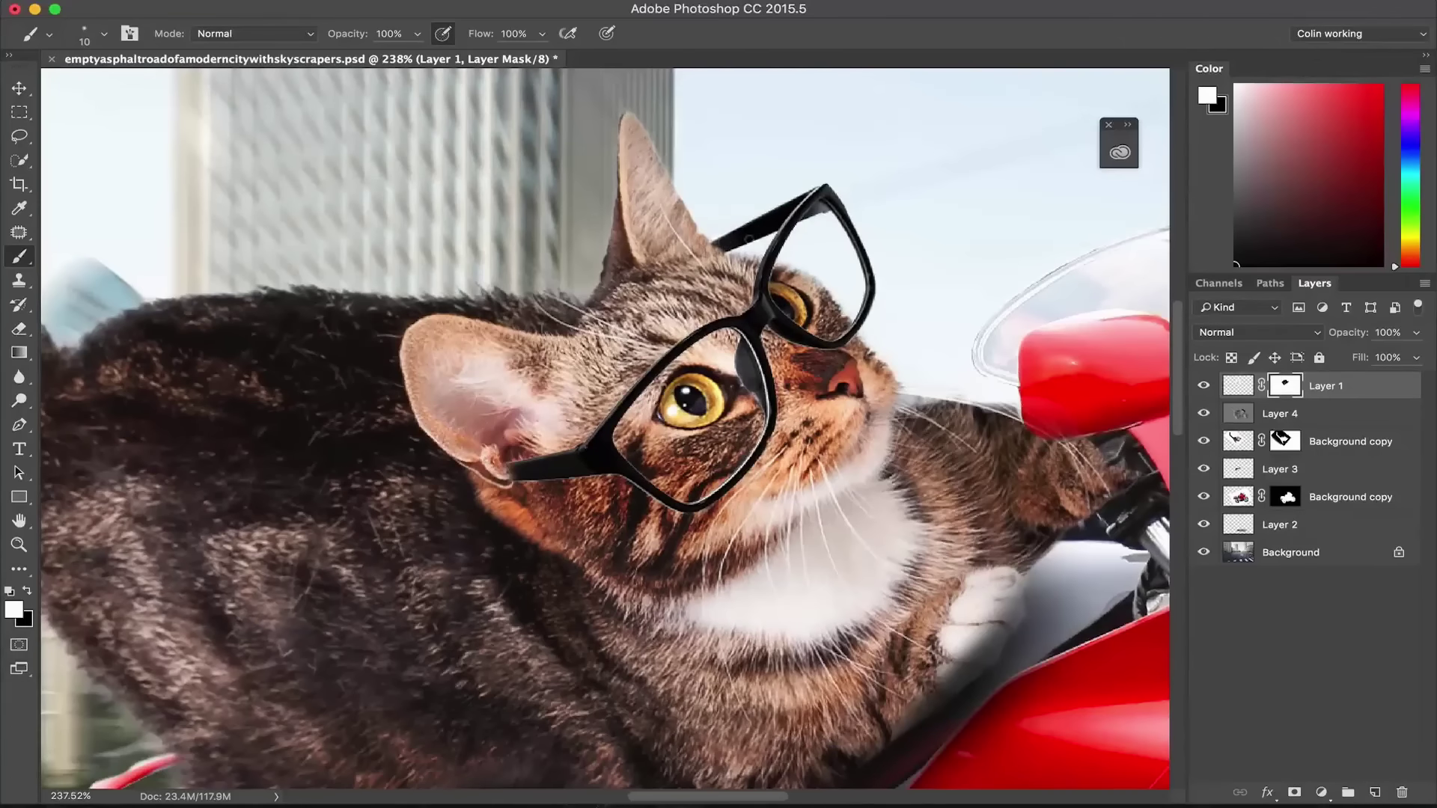
key("super+0")
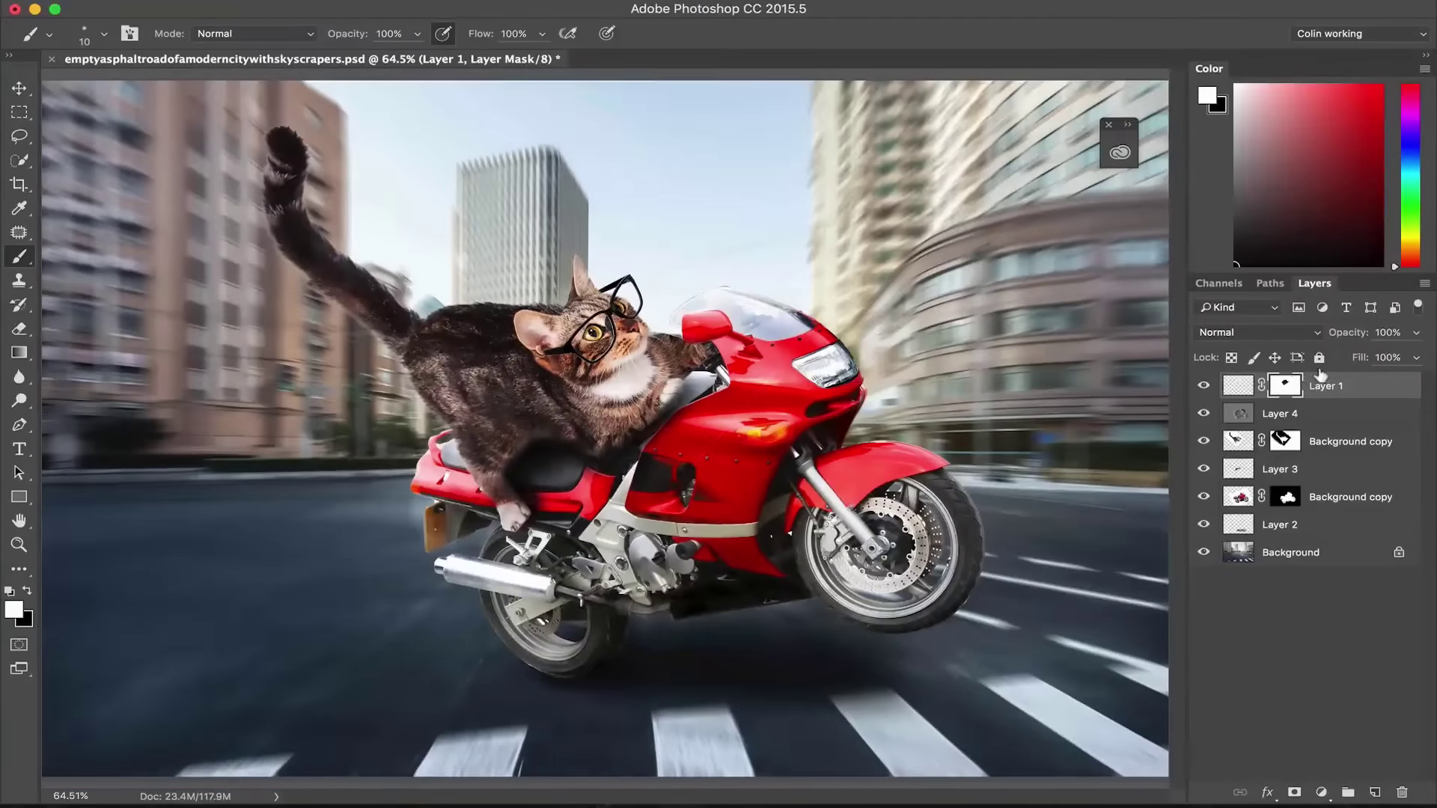
Step: Add a bright green Solid Color fill layer with hue 110 above all the other layers
key("super+2")
left_click(1320, 791)
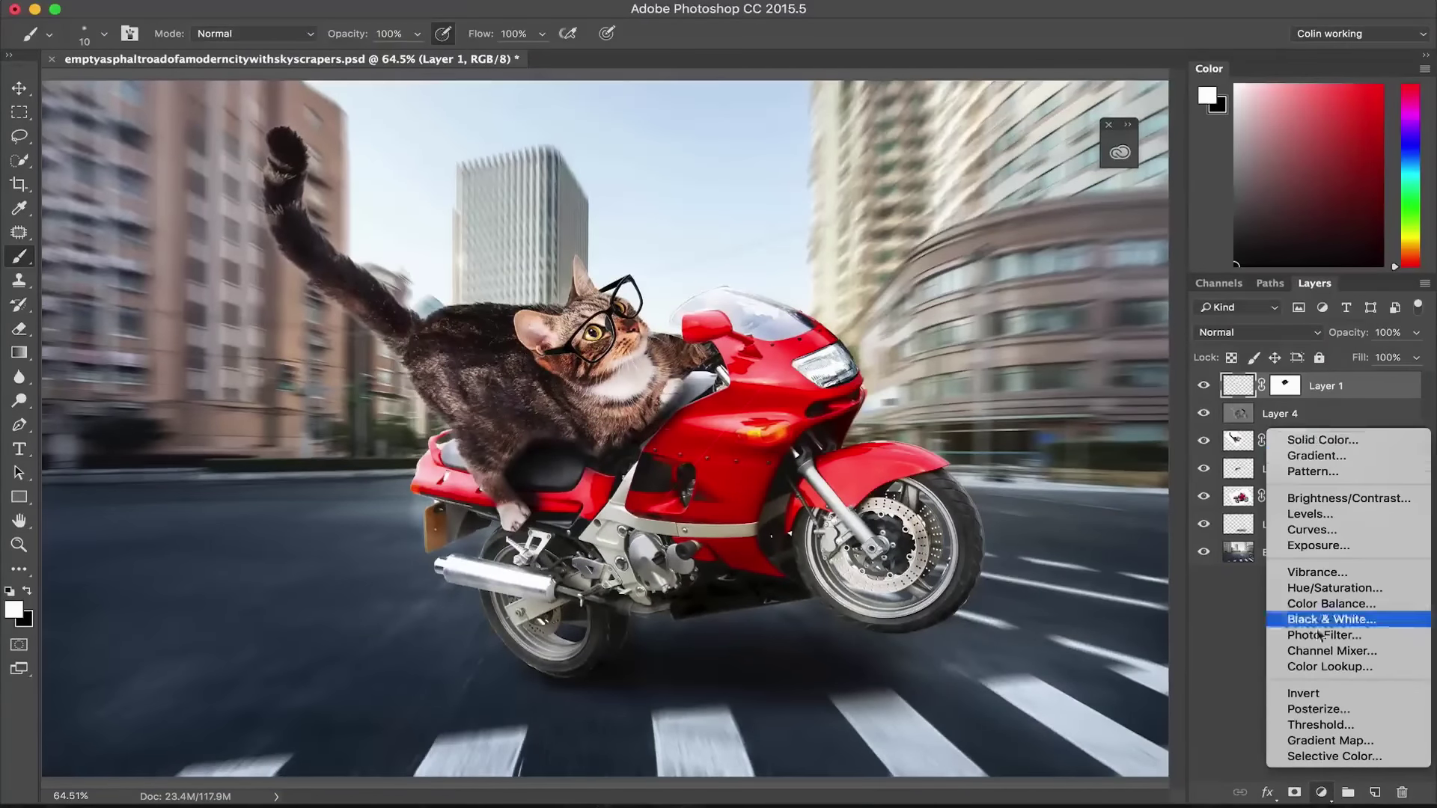
left_click(1226, 719)
left_click(1319, 791)
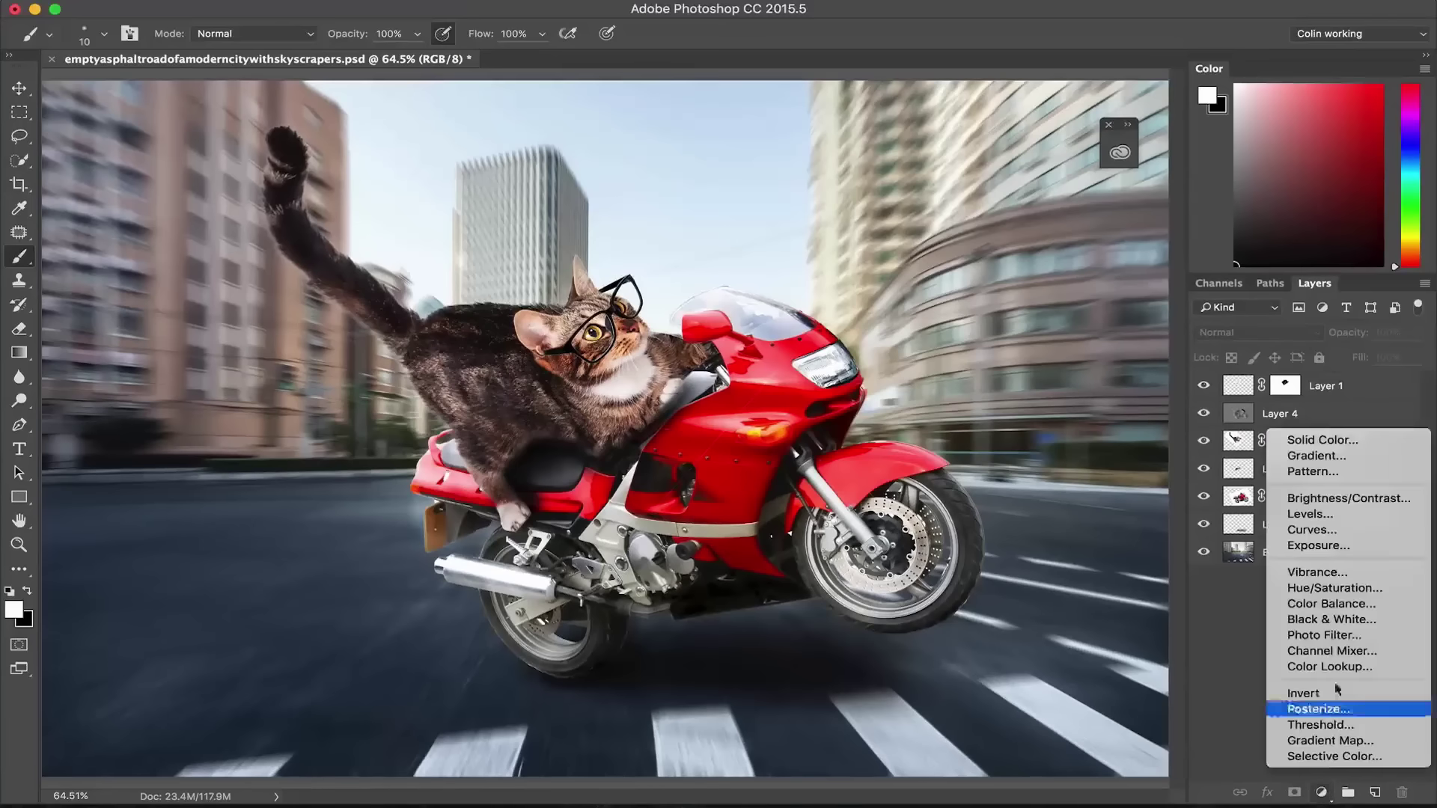
left_click(1340, 440)
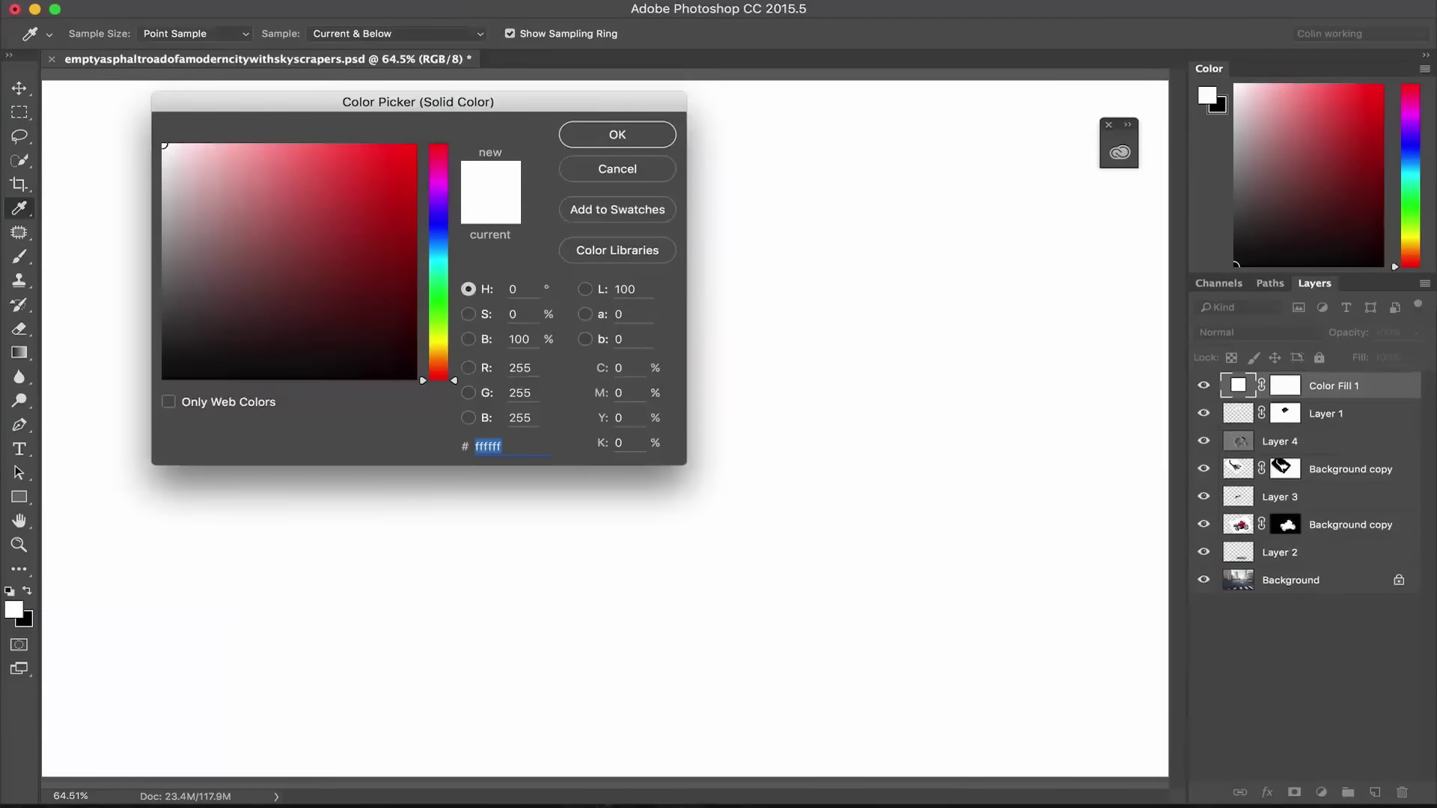
left_click(438, 314)
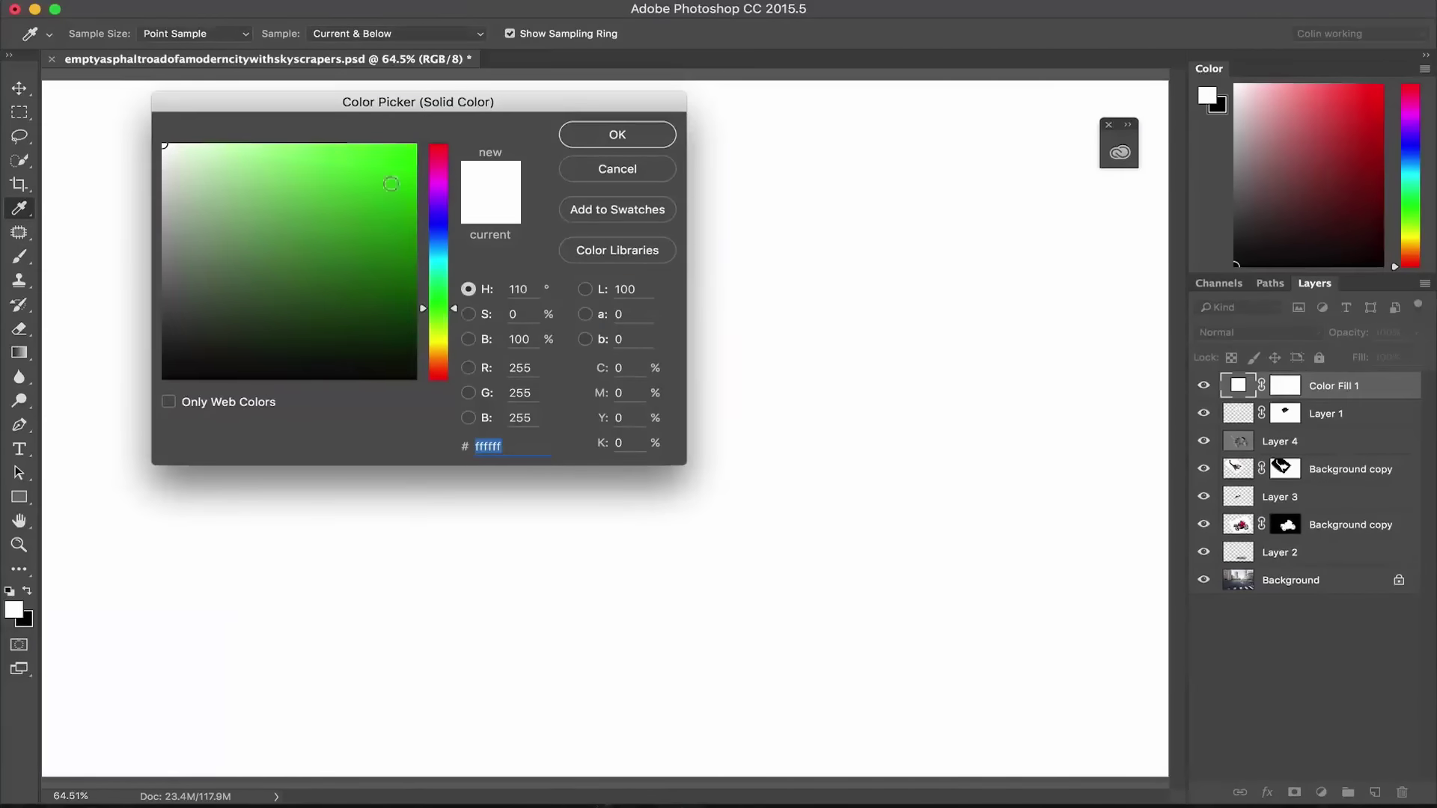
left_click(391, 144)
left_click(614, 135)
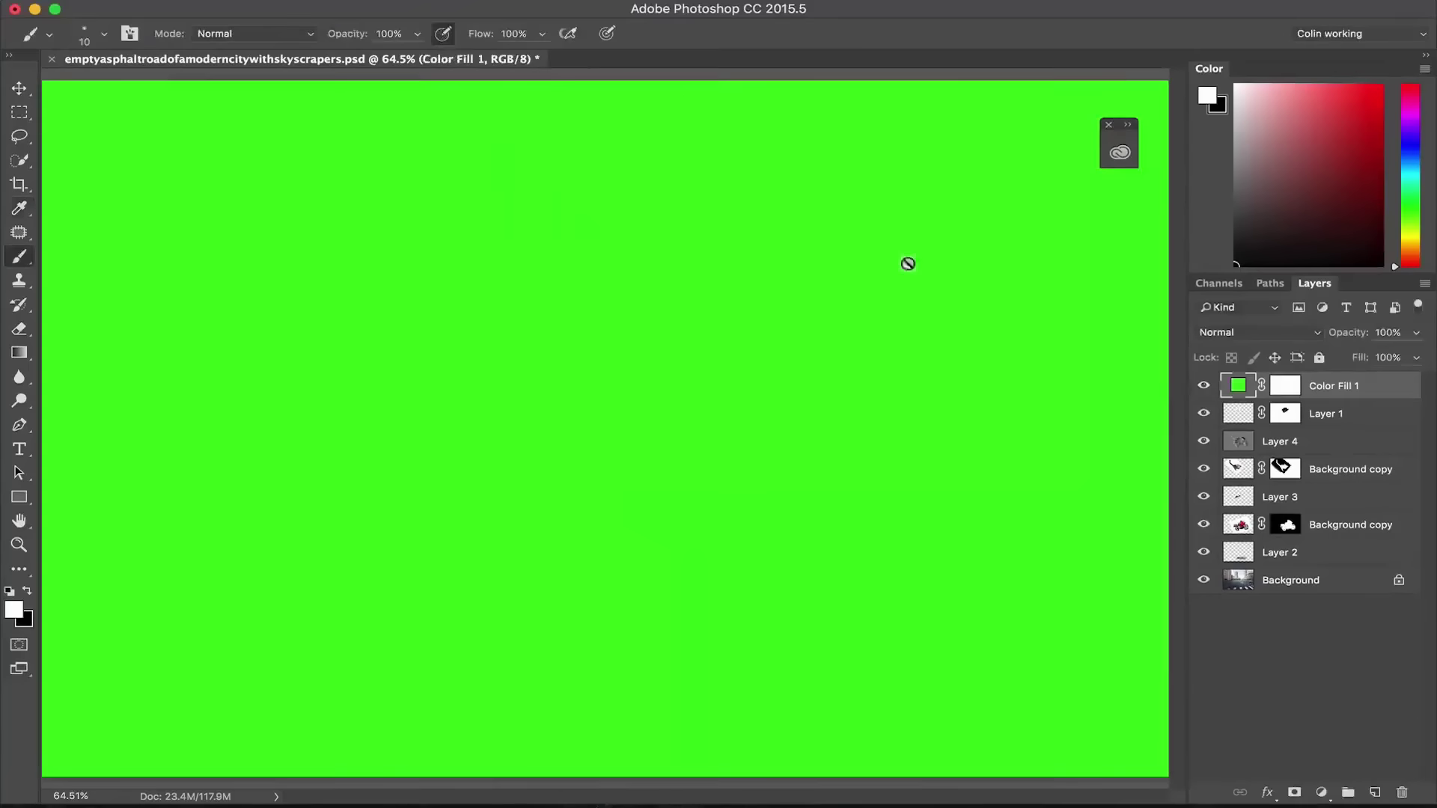
Step: Set the green fill layer's blend mode to Color and its opacity to 10%
left_click(1247, 332)
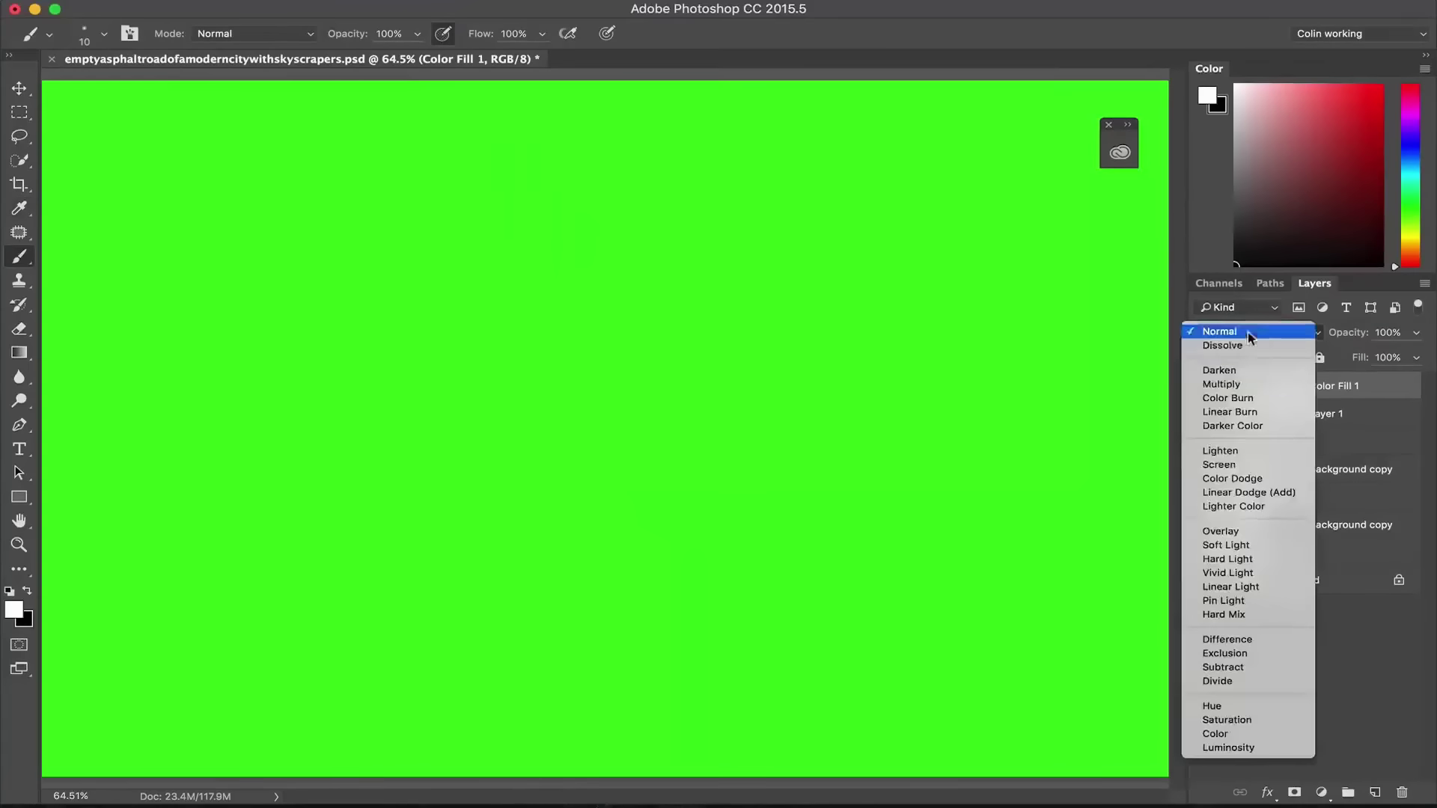
left_click(1214, 713)
left_click_drag(1337, 328, 1147, 317)
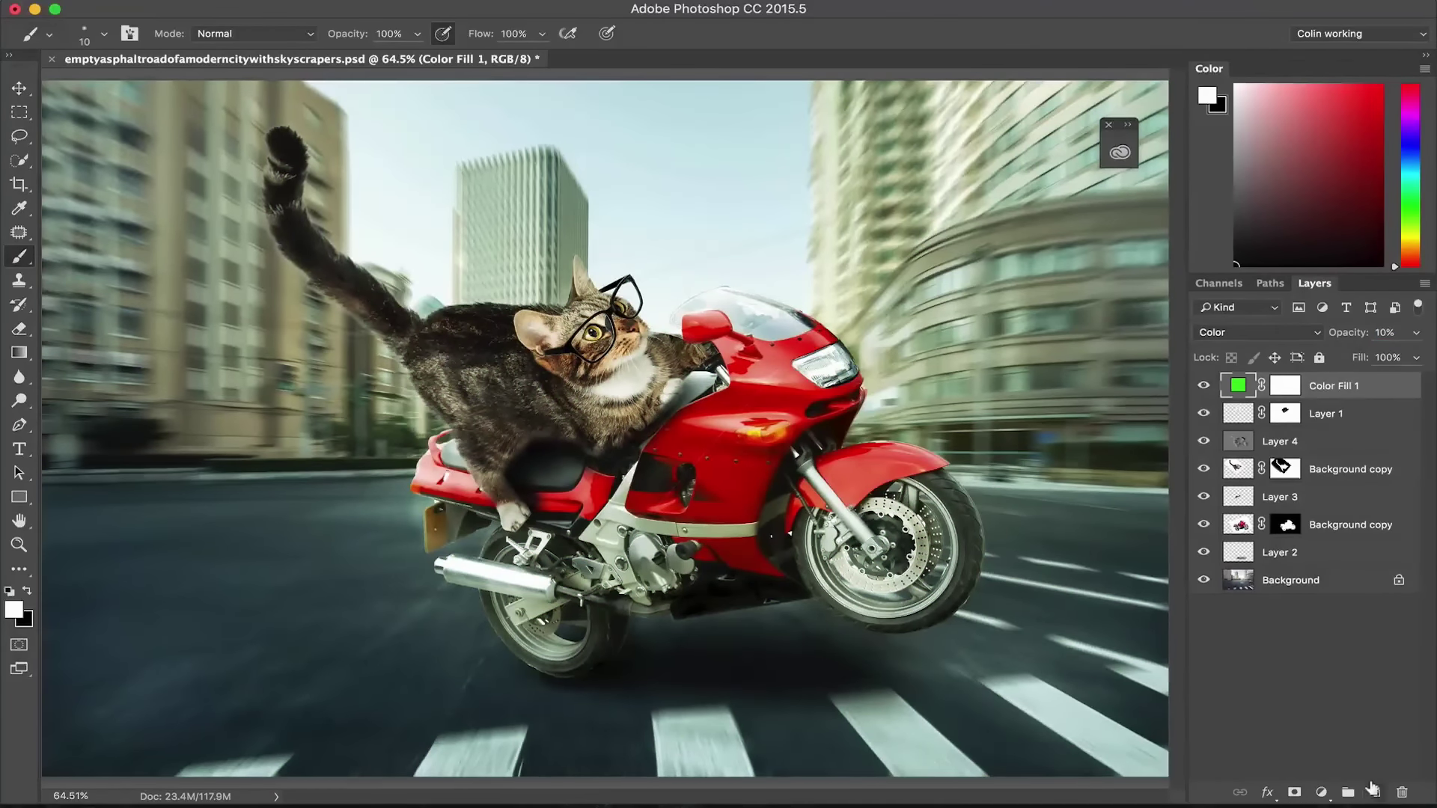
Step: Add a new empty layer on top and set the foreground color to yellow fef505 for the Gradient tool
left_click(1374, 791)
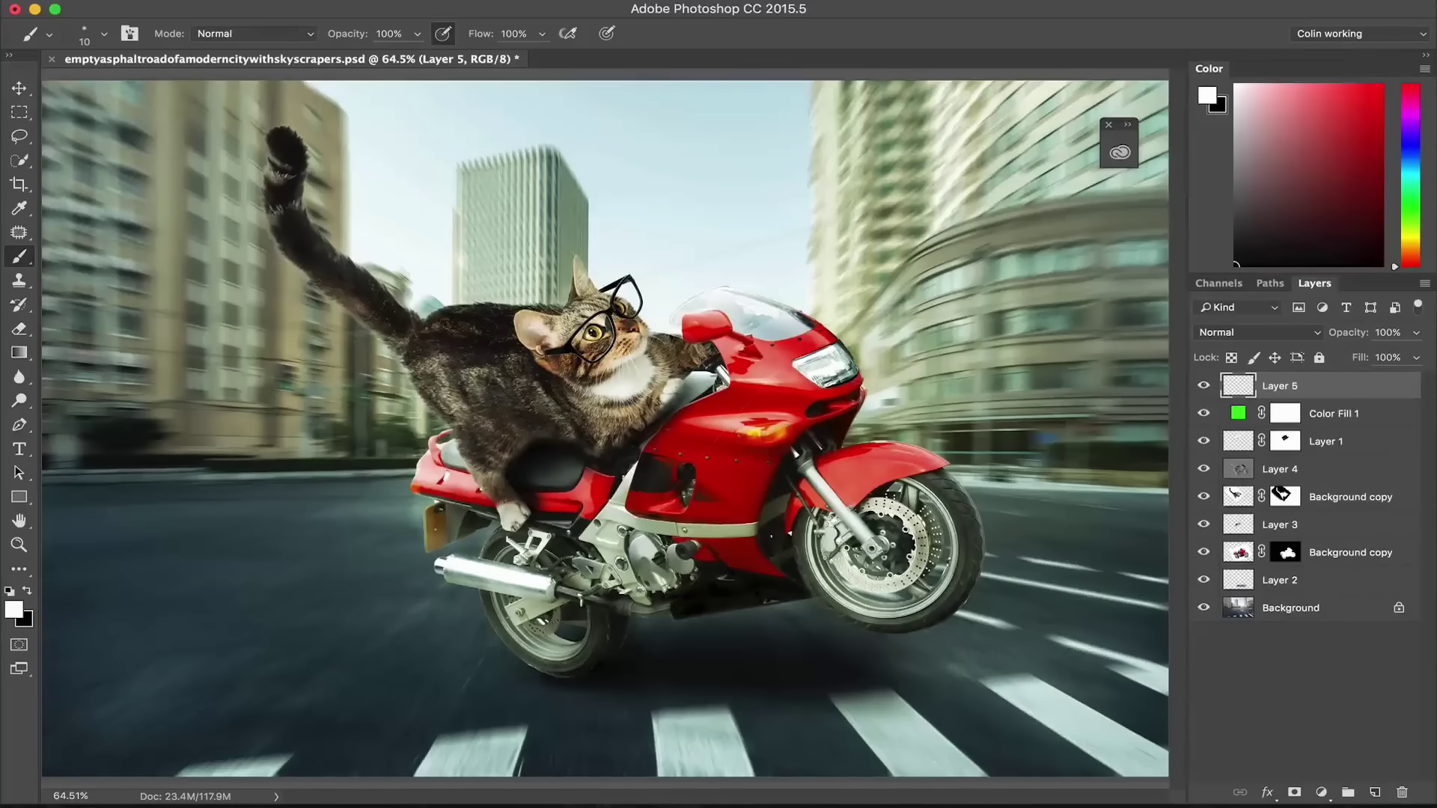
left_click(20, 353)
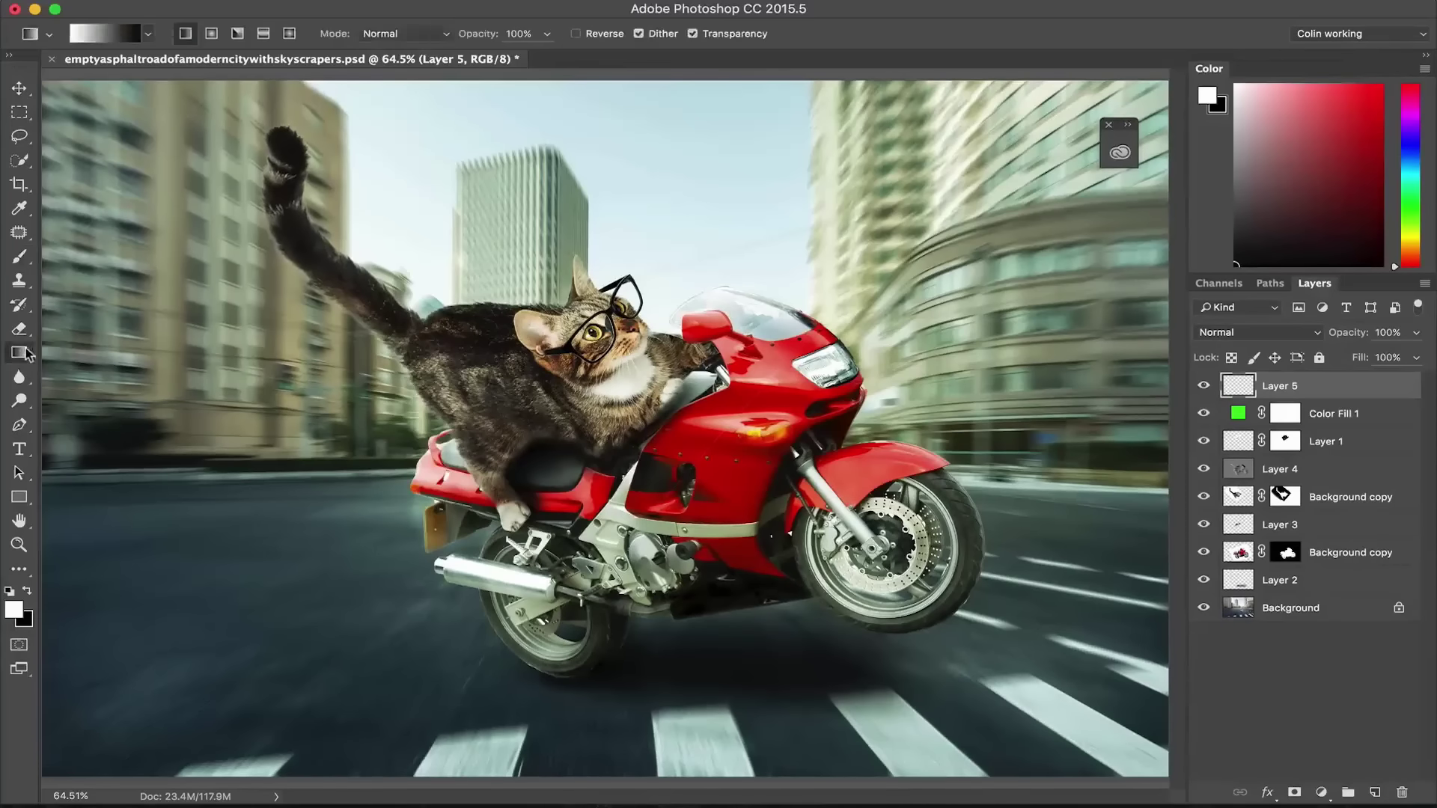
left_click(75, 349)
left_click(17, 610)
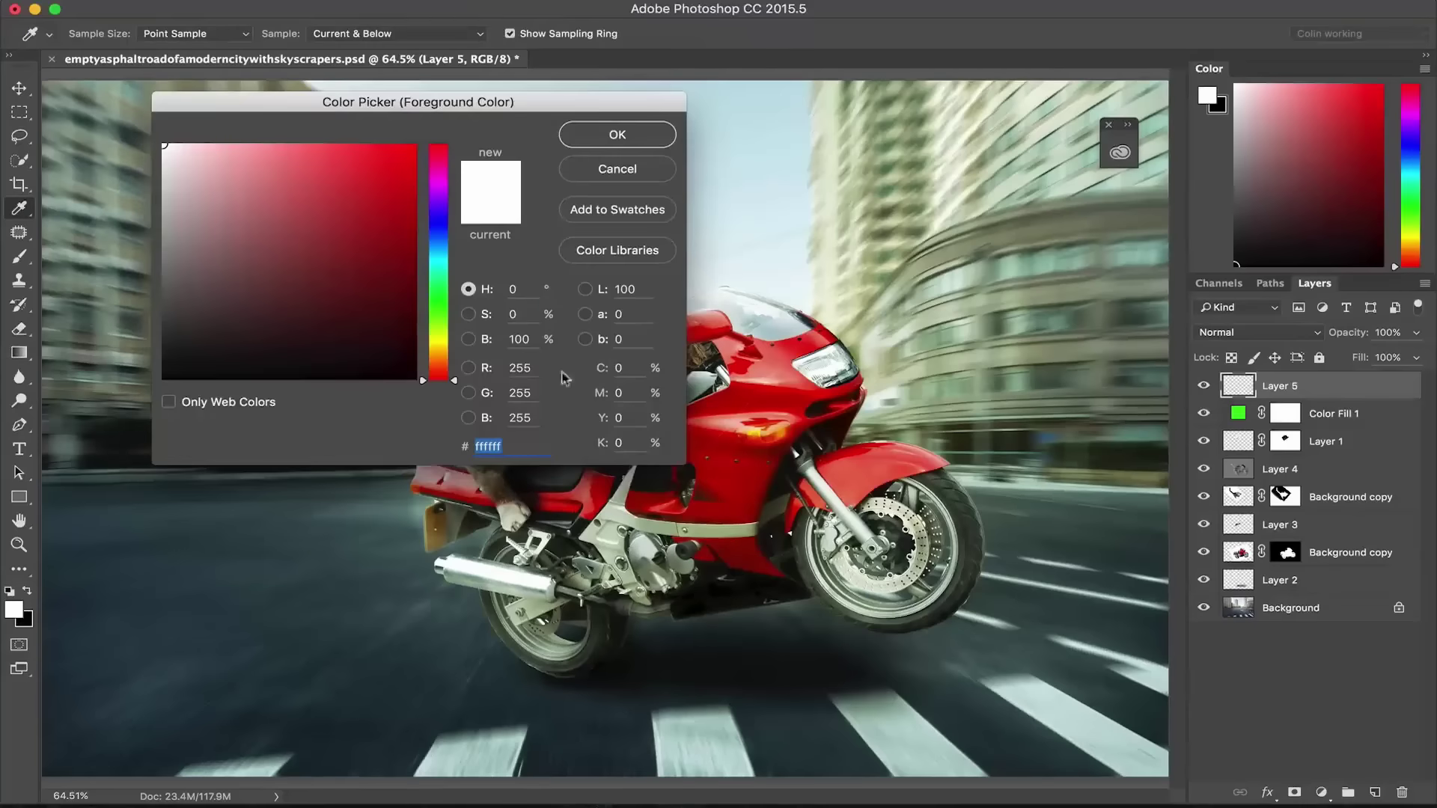
left_click_drag(448, 334, 440, 346)
left_click(401, 156)
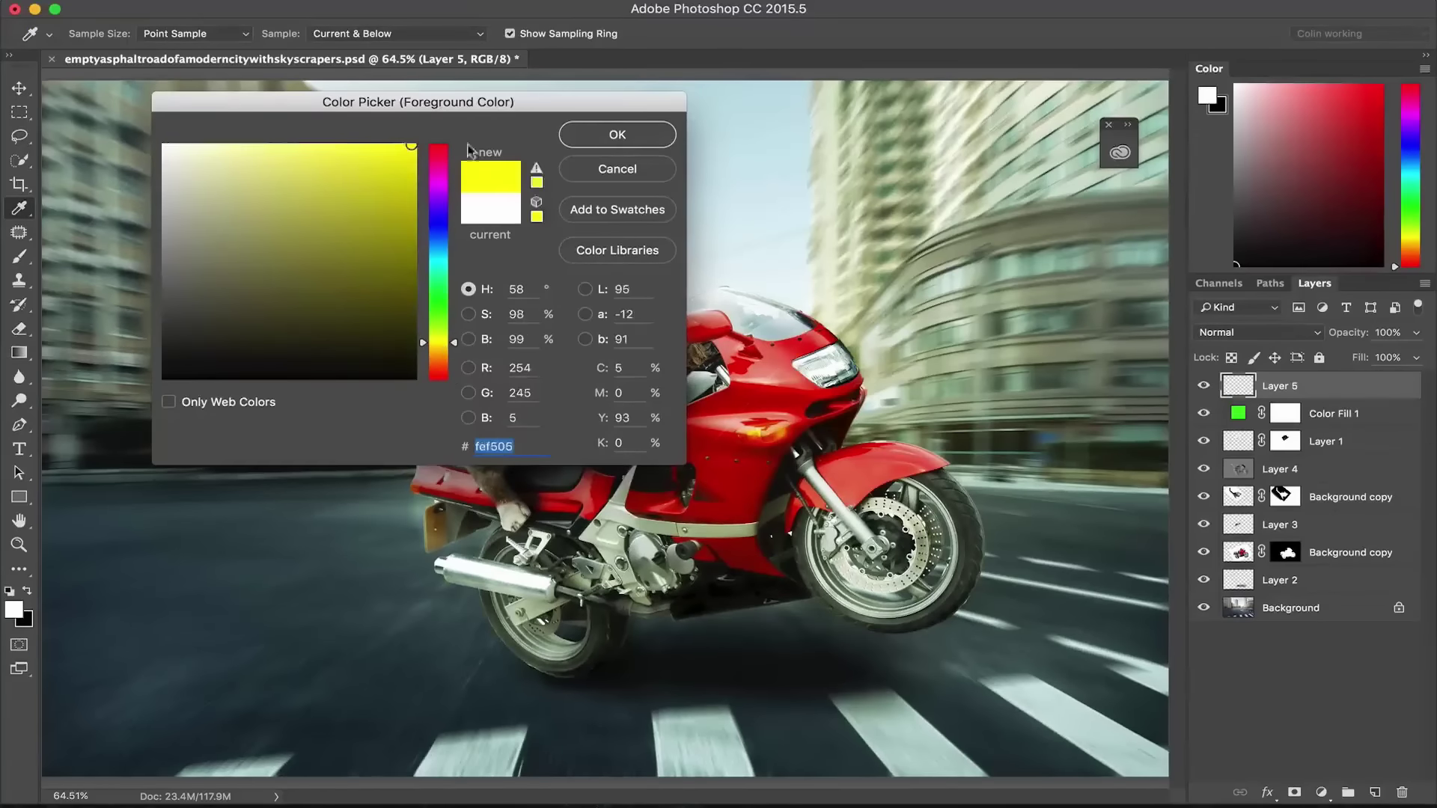
left_click(617, 134)
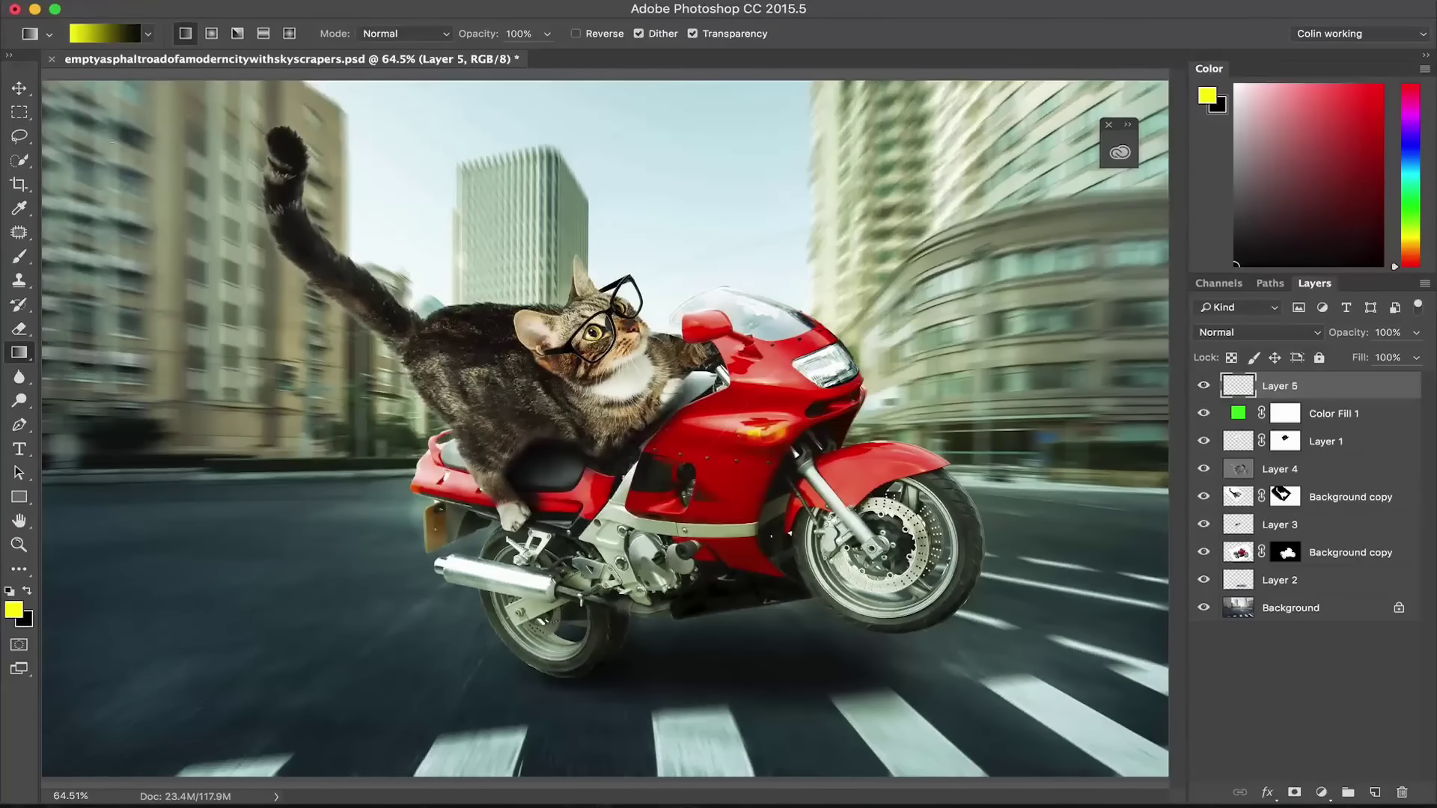
Step: Draw a yellow-to-transparent linear gradient from the image's upper-left corner to the middle of the motorcycle
left_click(147, 33)
left_click(72, 67)
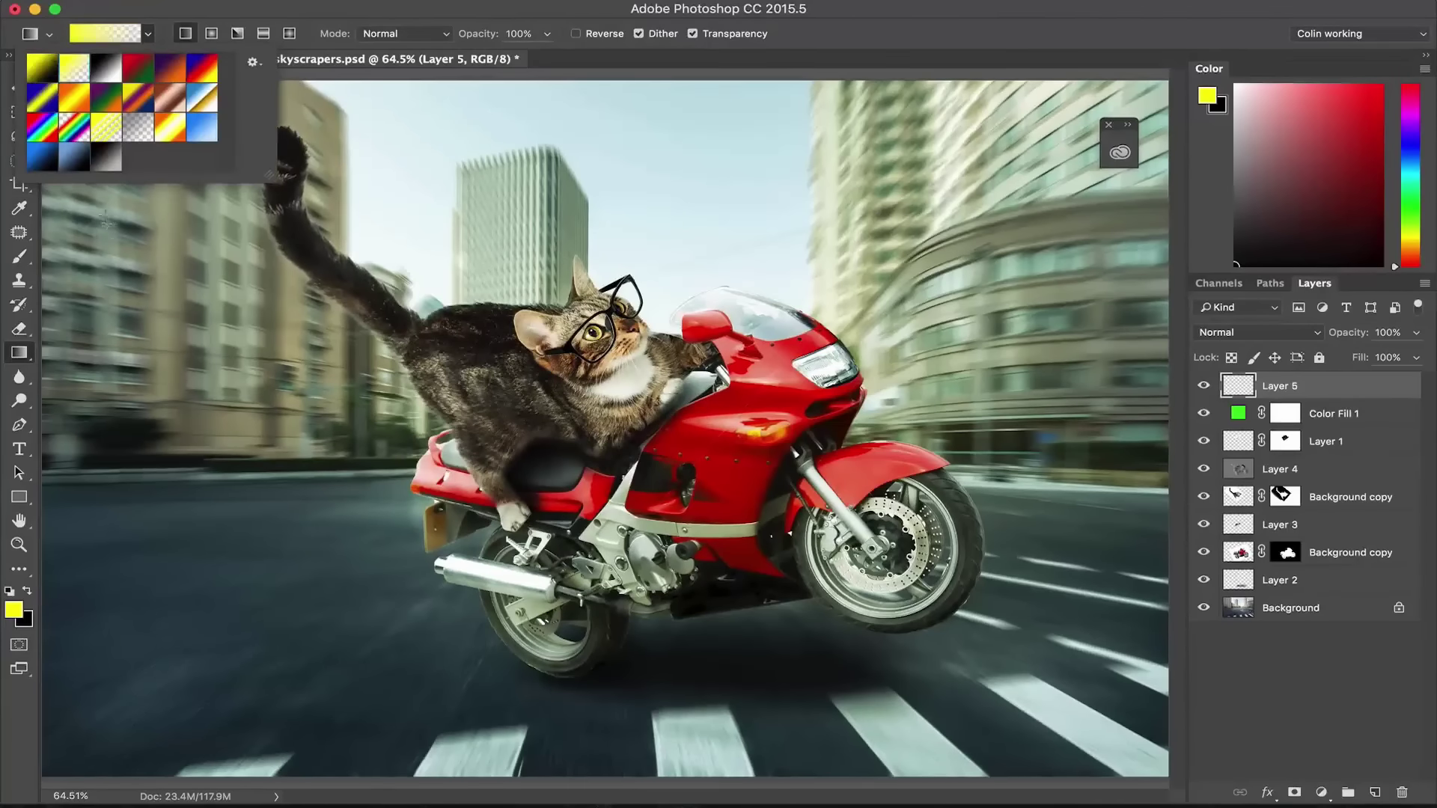
left_click(99, 221)
left_click_drag(59, 116, 568, 443)
Step: Set the yellow gradient layer's blend mode to Screen and its opacity to 56%
left_click(1260, 334)
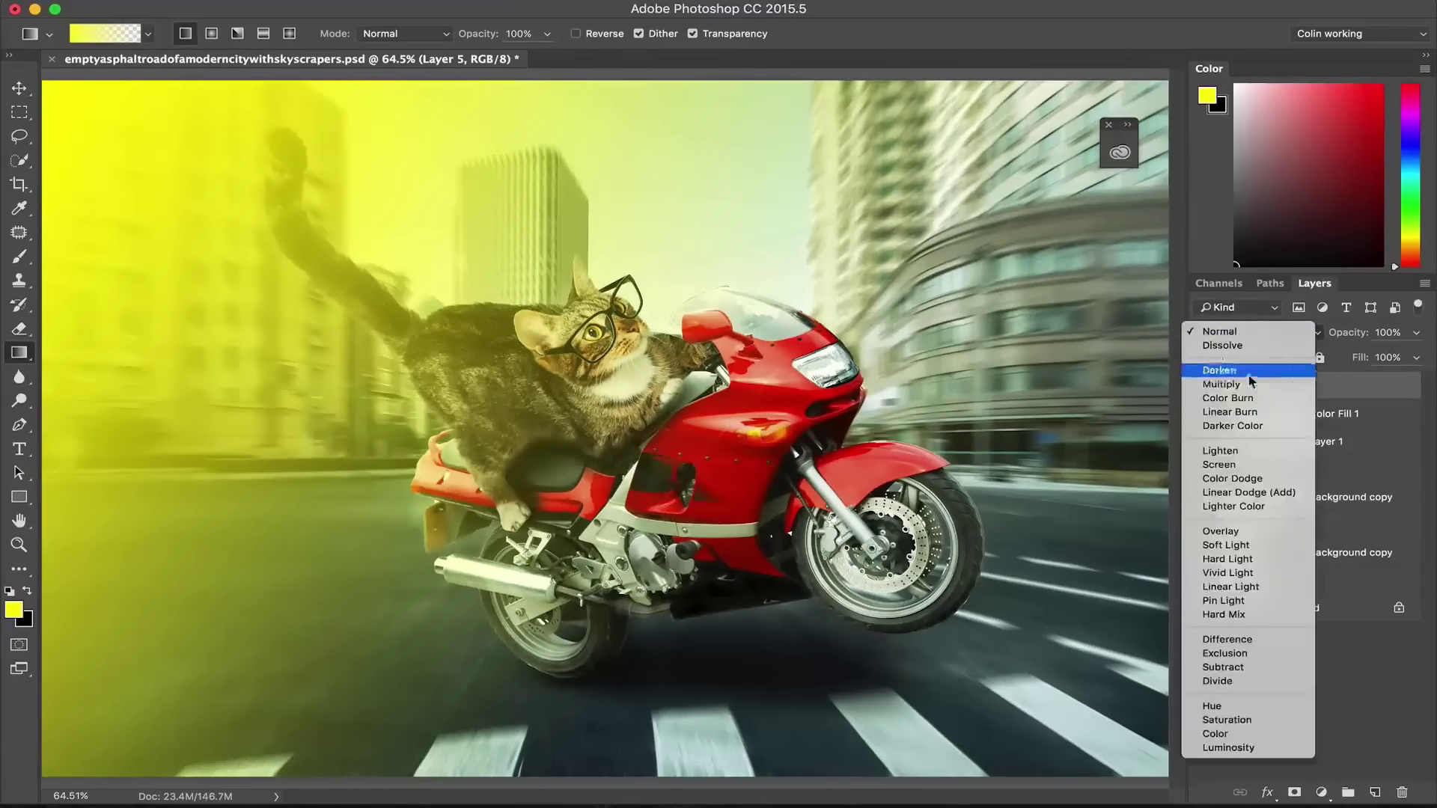
left_click(1220, 465)
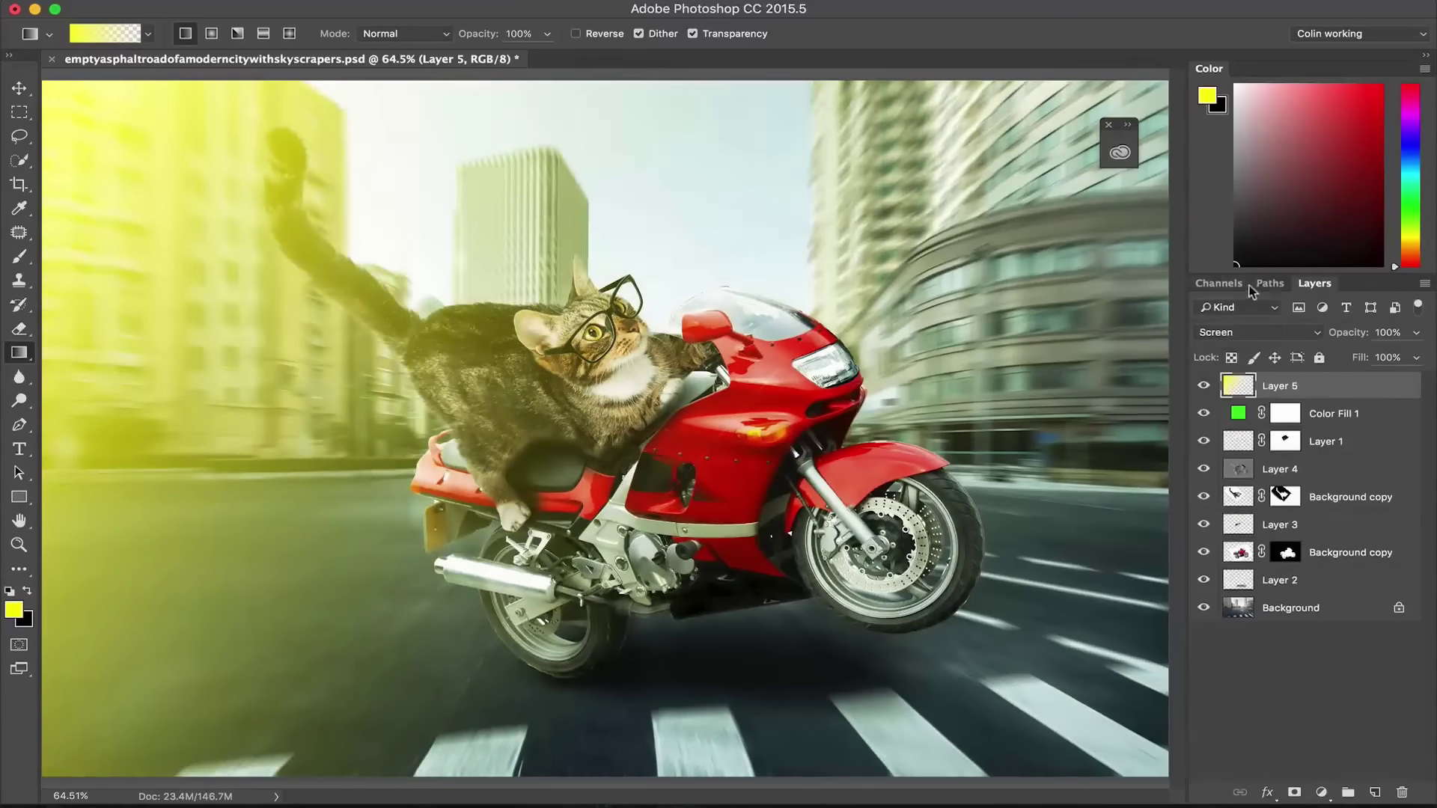
left_click_drag(1320, 329, 1294, 333)
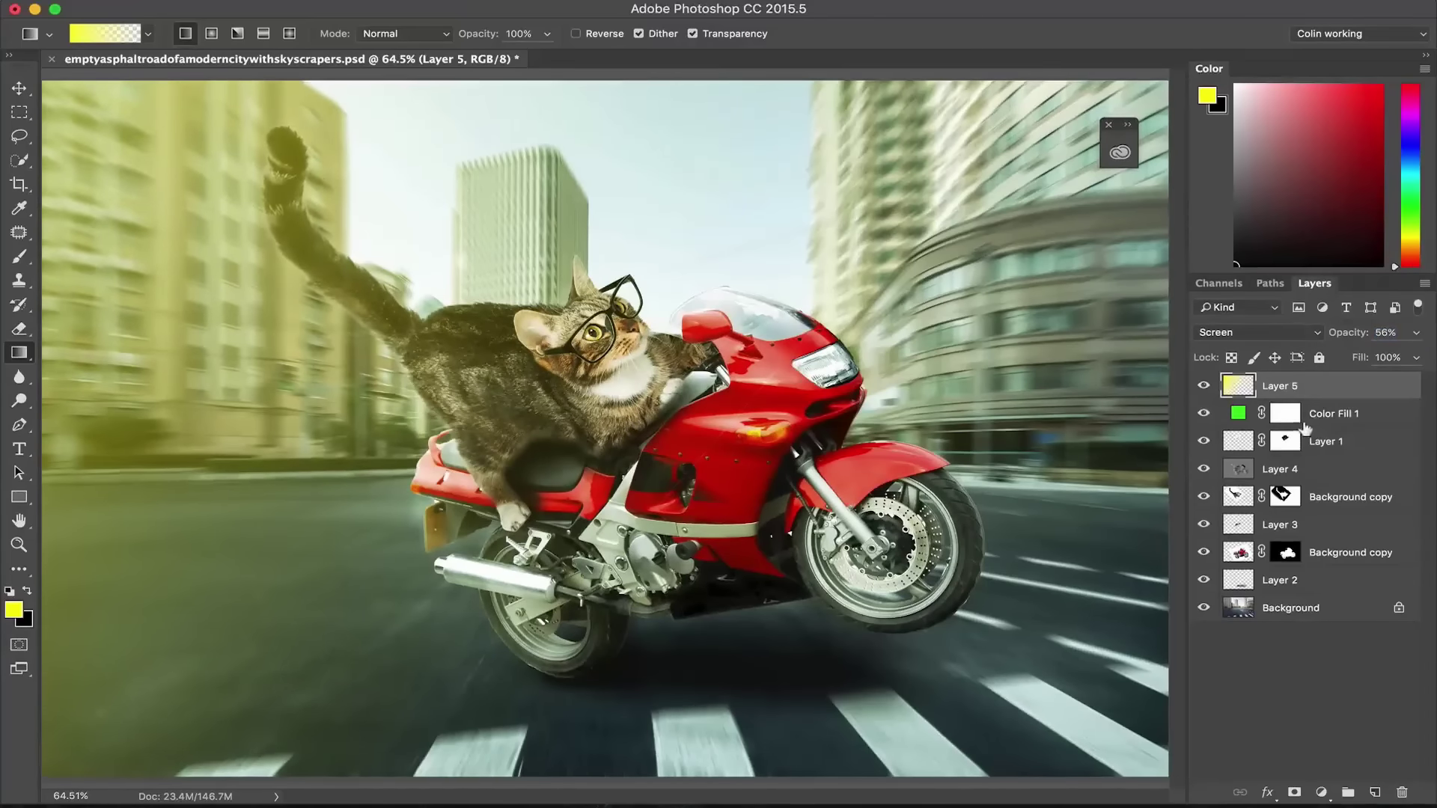
left_click(1203, 496)
left_click(1203, 496)
left_click(1283, 495)
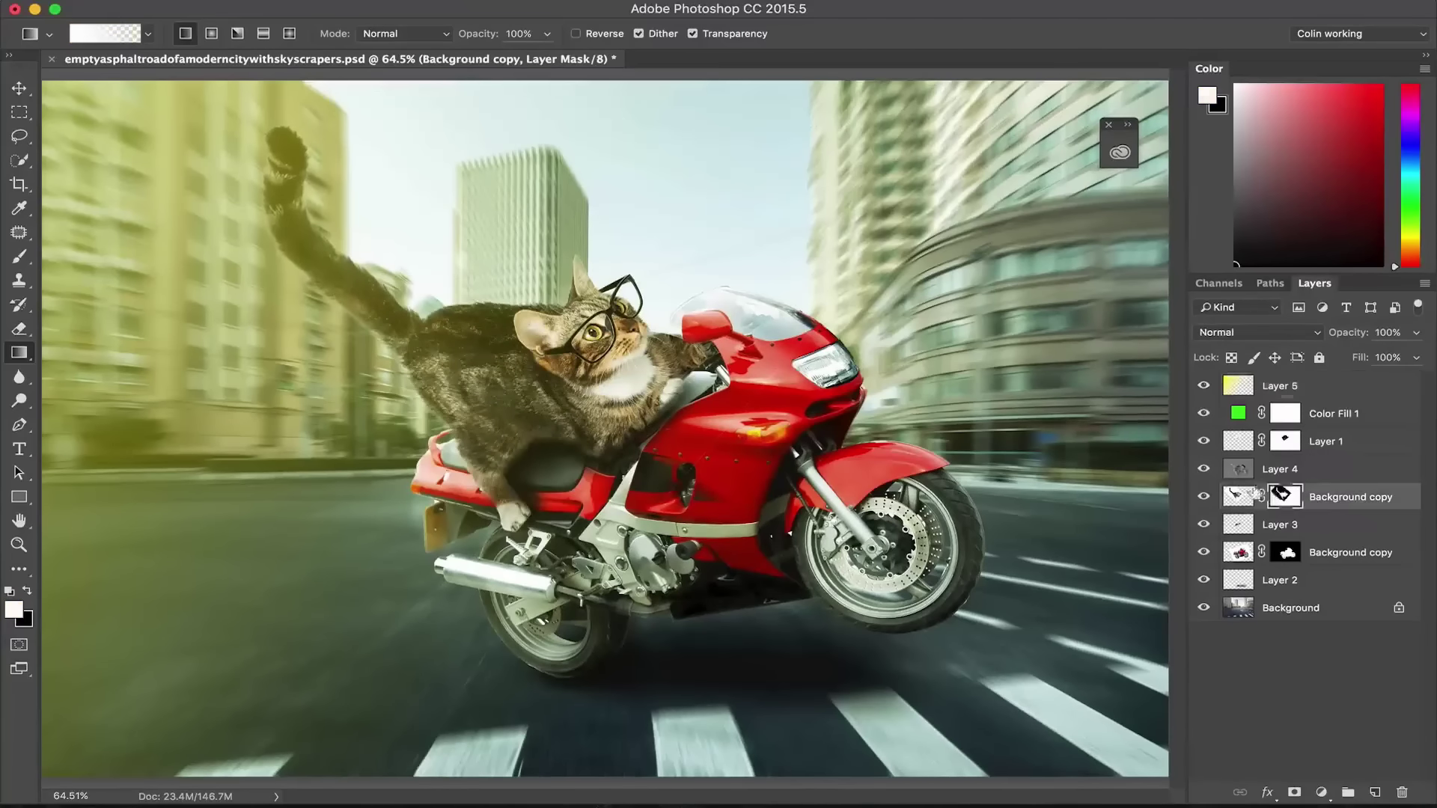
key("b")
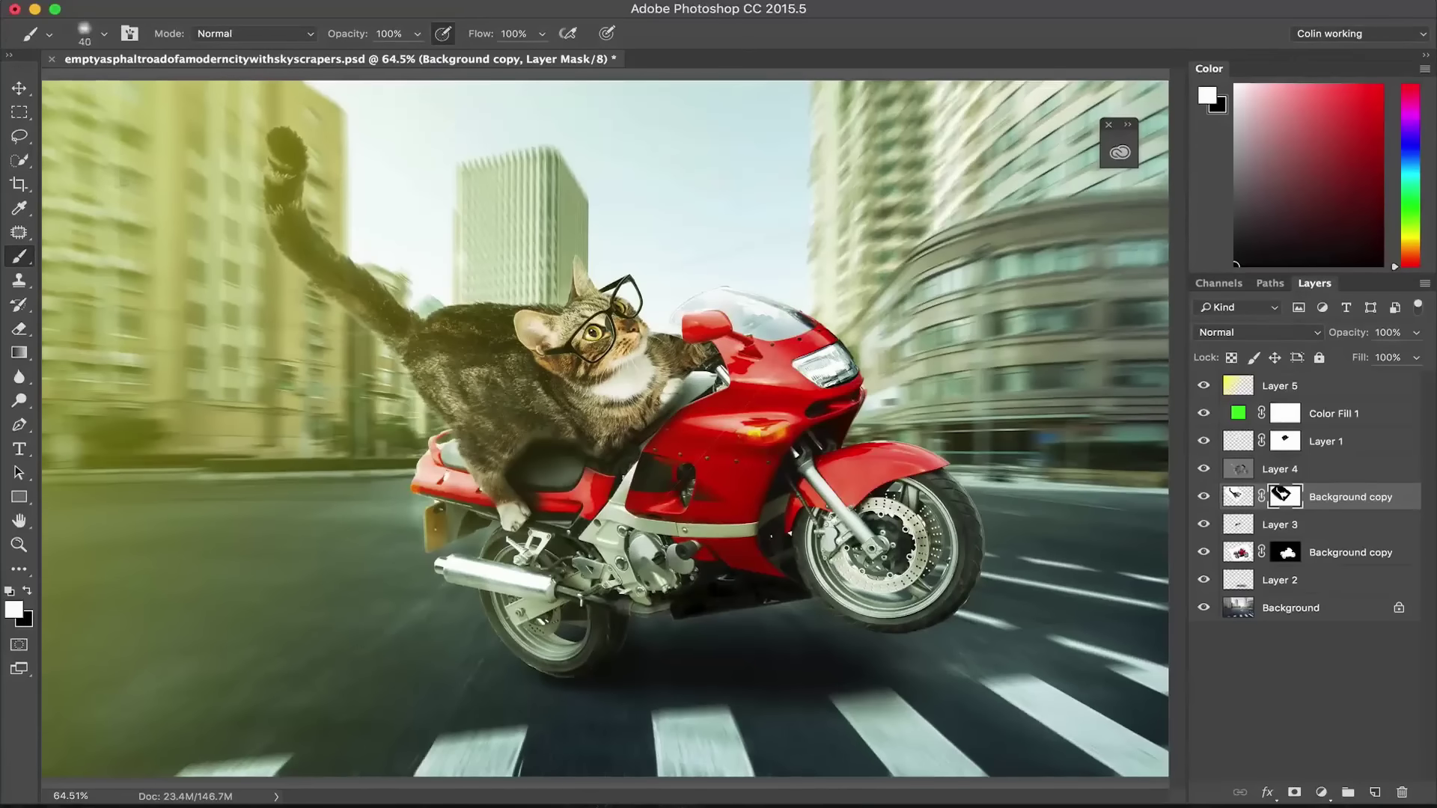
key("x")
left_click(21, 88)
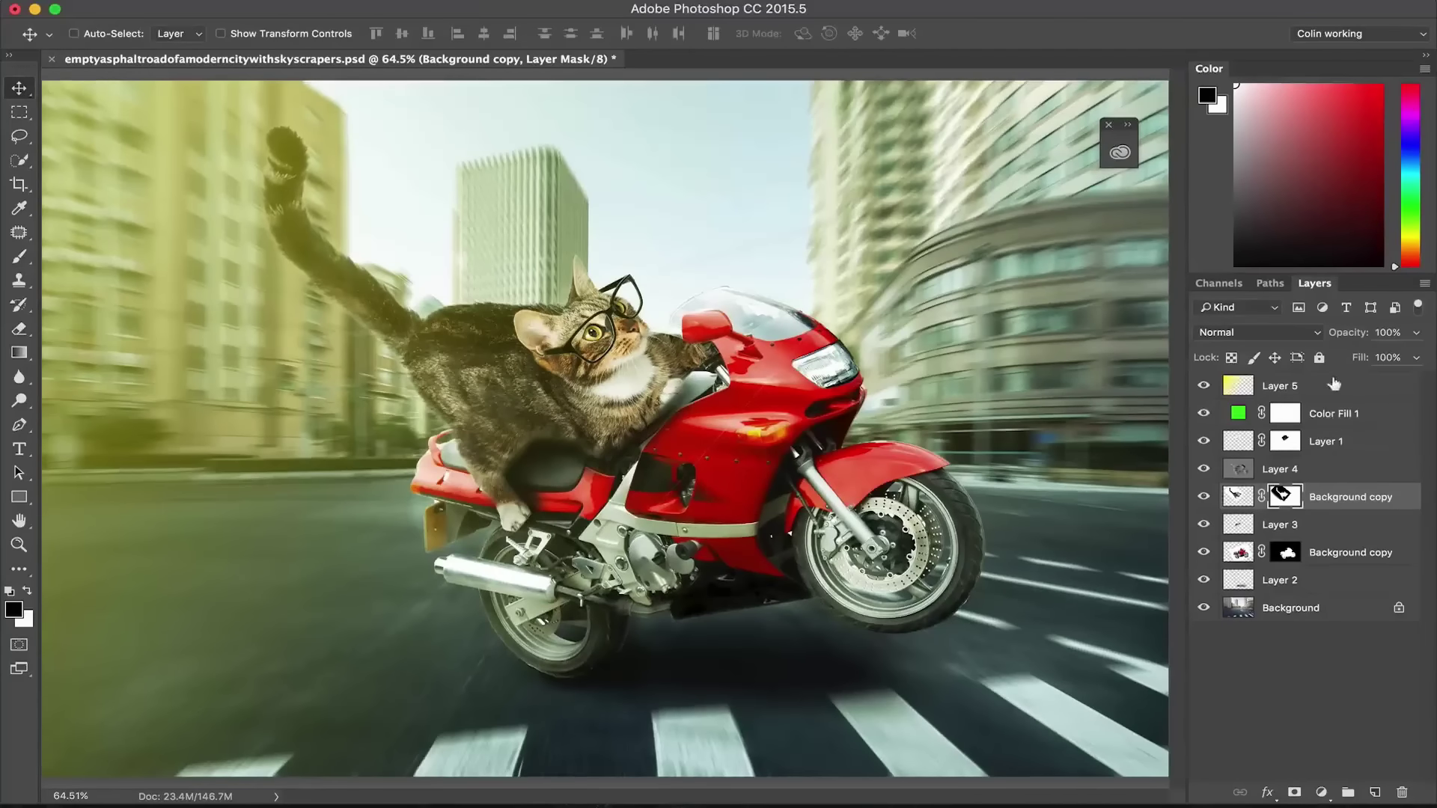
Step: Add a Curves adjustment layer above the yellow gradient layer, and detach and enlarge its curve graph
left_click(1332, 387)
left_click(1321, 792)
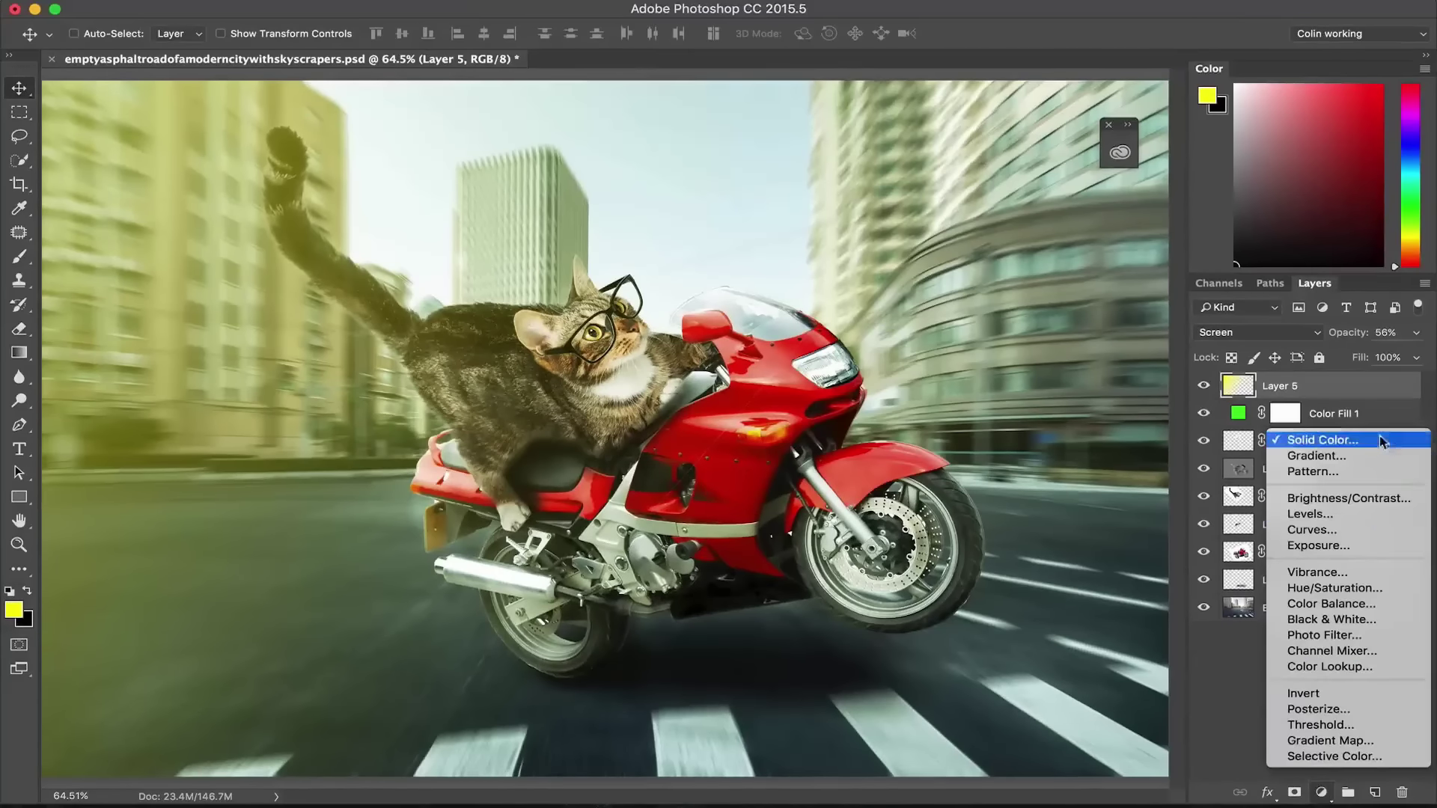
left_click(1366, 532)
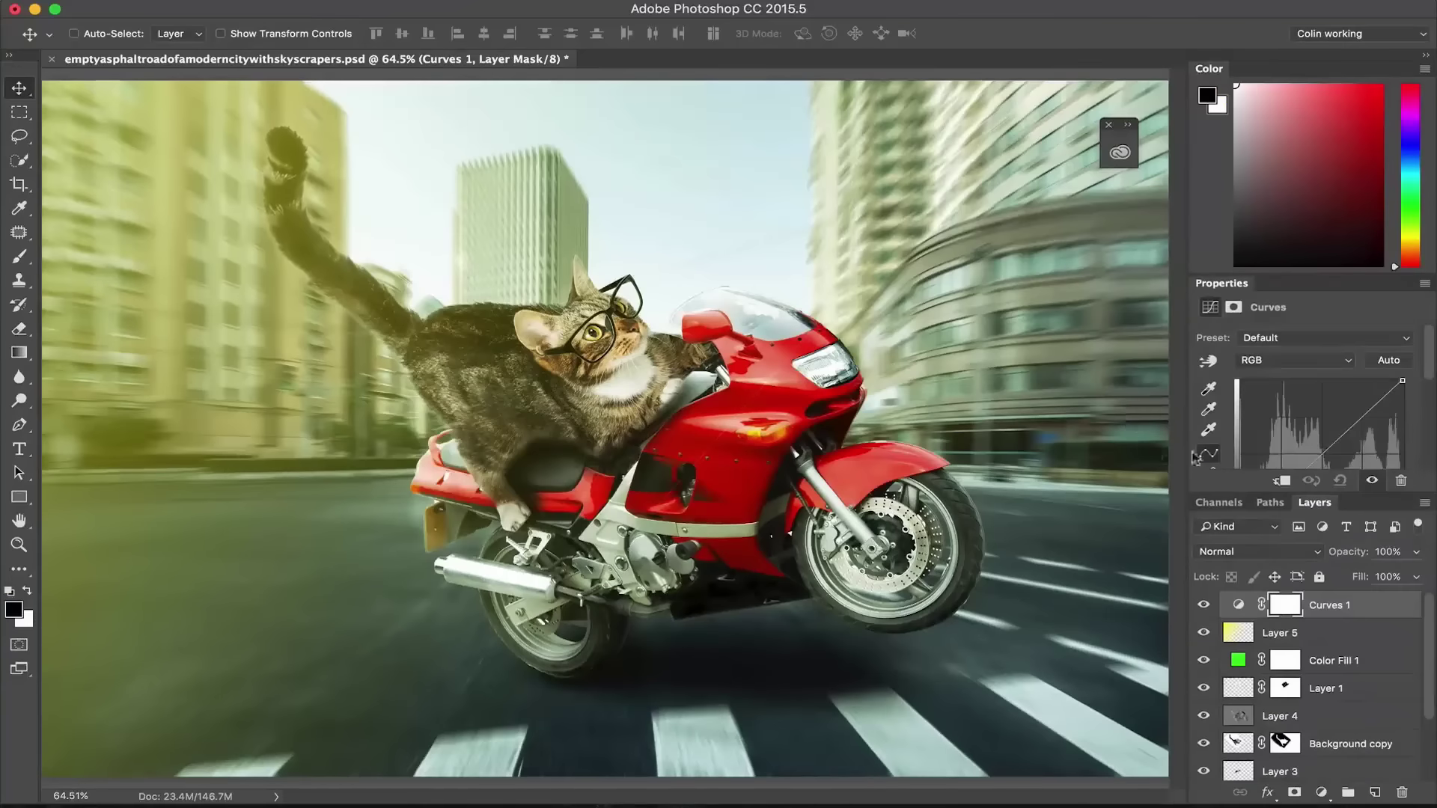
left_click_drag(1221, 283, 952, 138)
left_click_drag(1192, 460, 1237, 550)
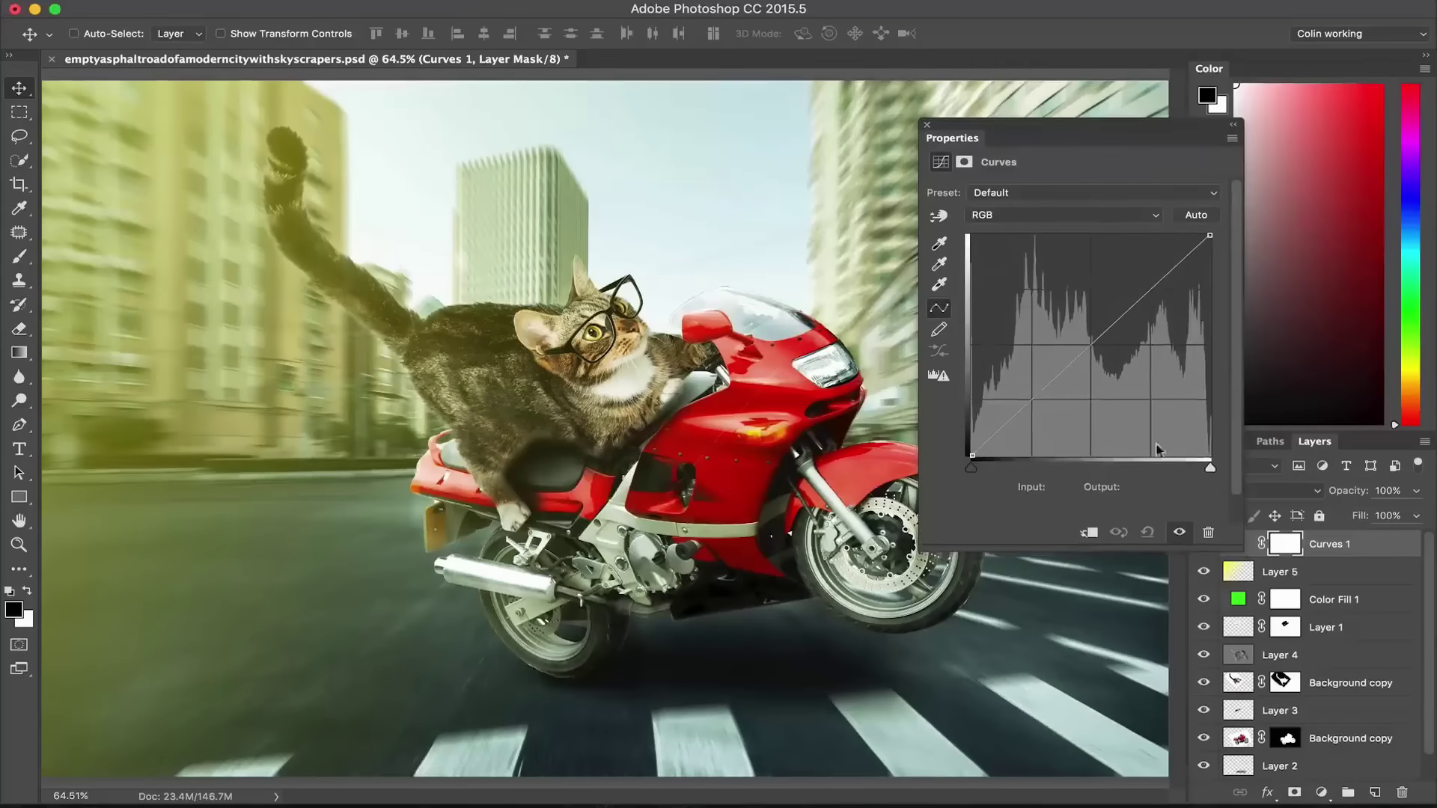
Step: Shape the RGB curve into a gentle S by lowering the shadows and anchoring the highlights near input 191, output 193
left_click_drag(1046, 391, 1047, 401)
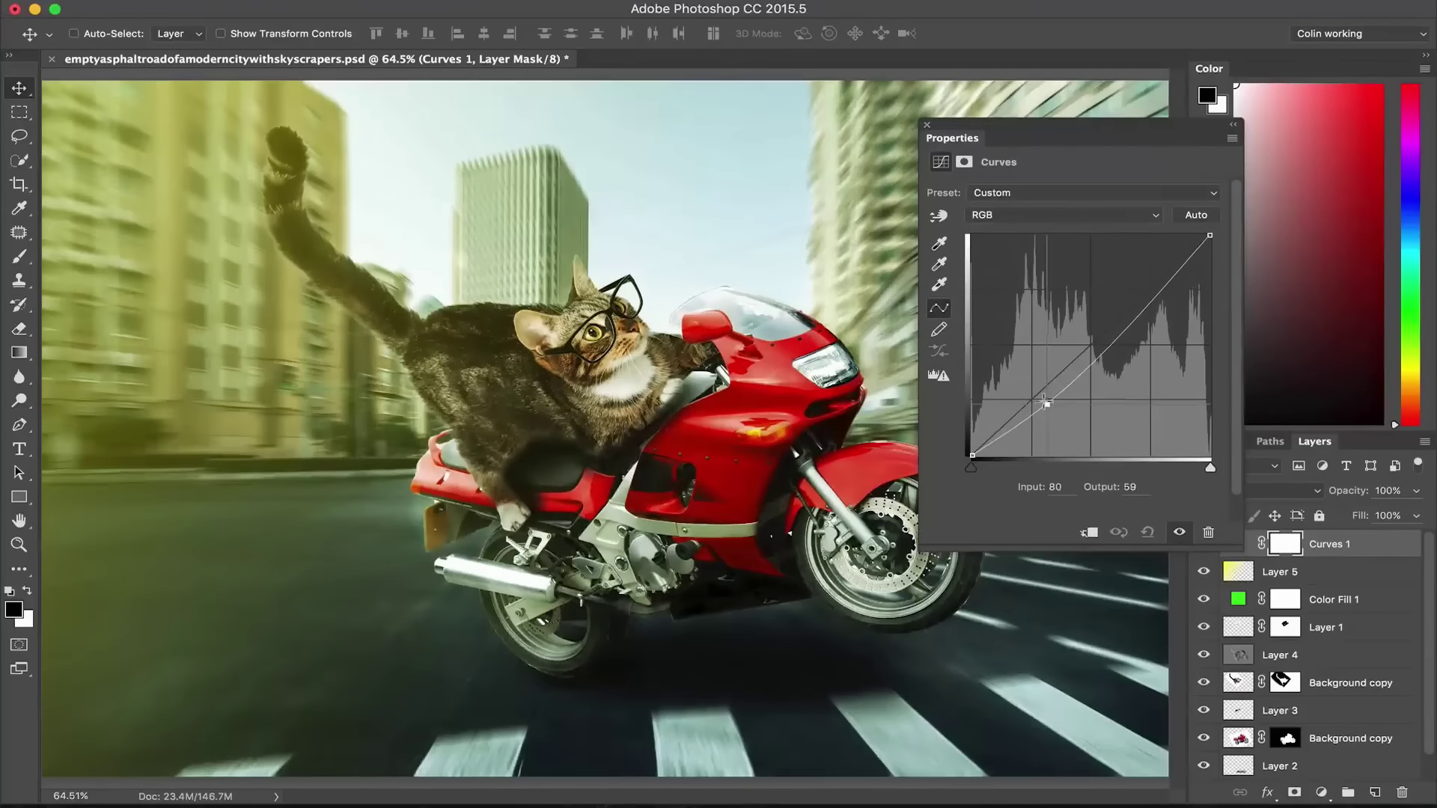
left_click_drag(1152, 286, 1147, 286)
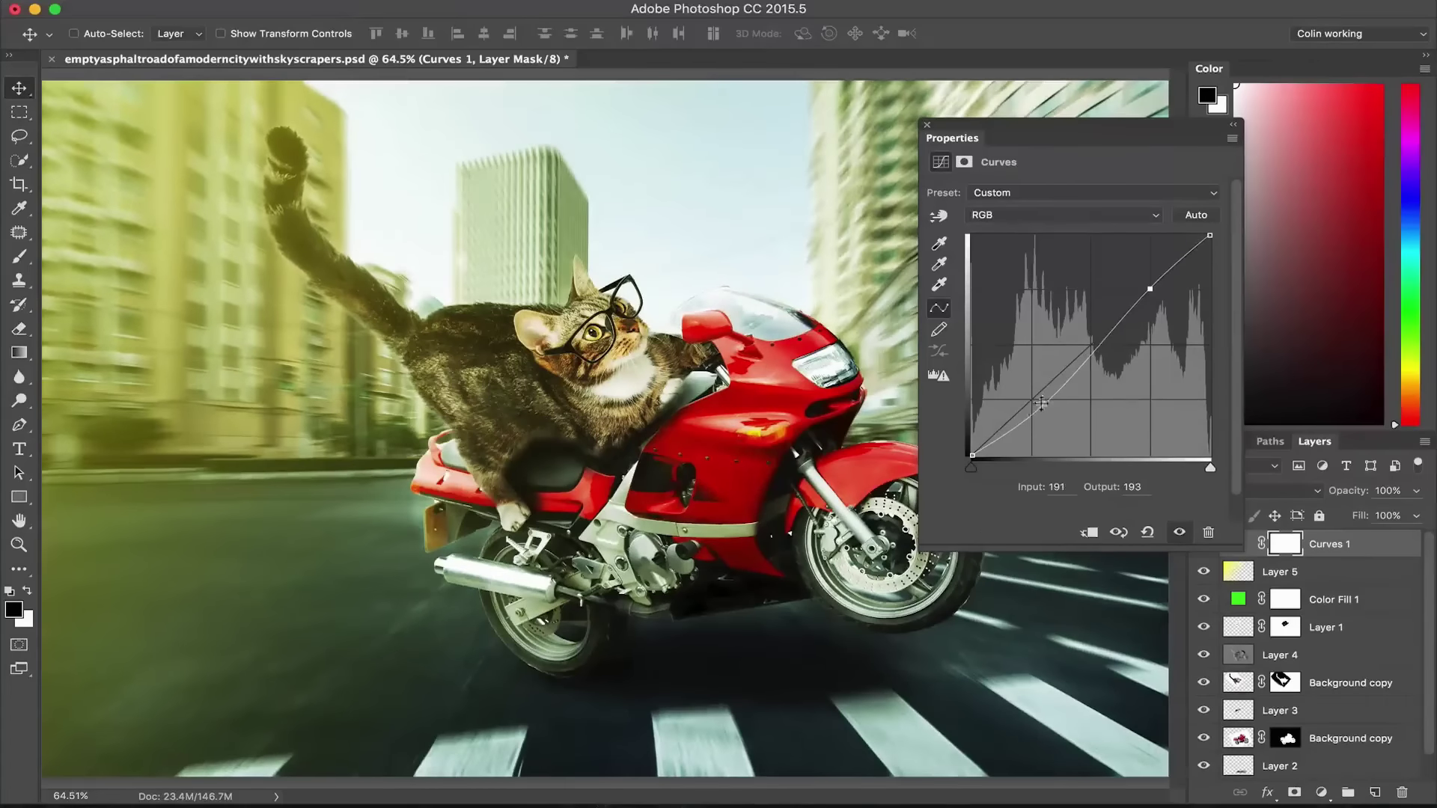
left_click_drag(1045, 403, 1033, 412)
double_click(1000, 136)
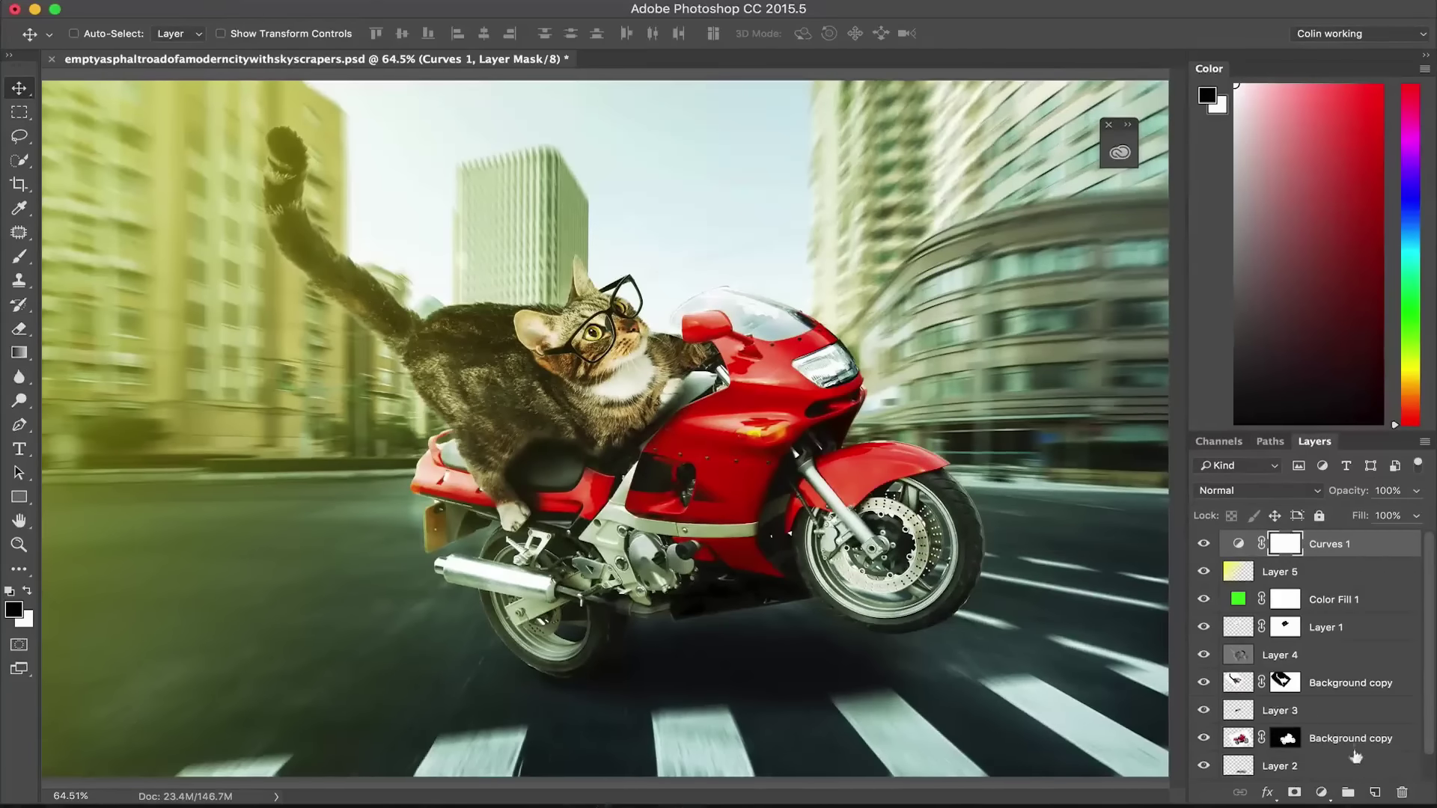
Step: Select Layer 4, the Overlay layer, and set up a soft black brush at size 1000 with 20% opacity
left_click(1244, 653)
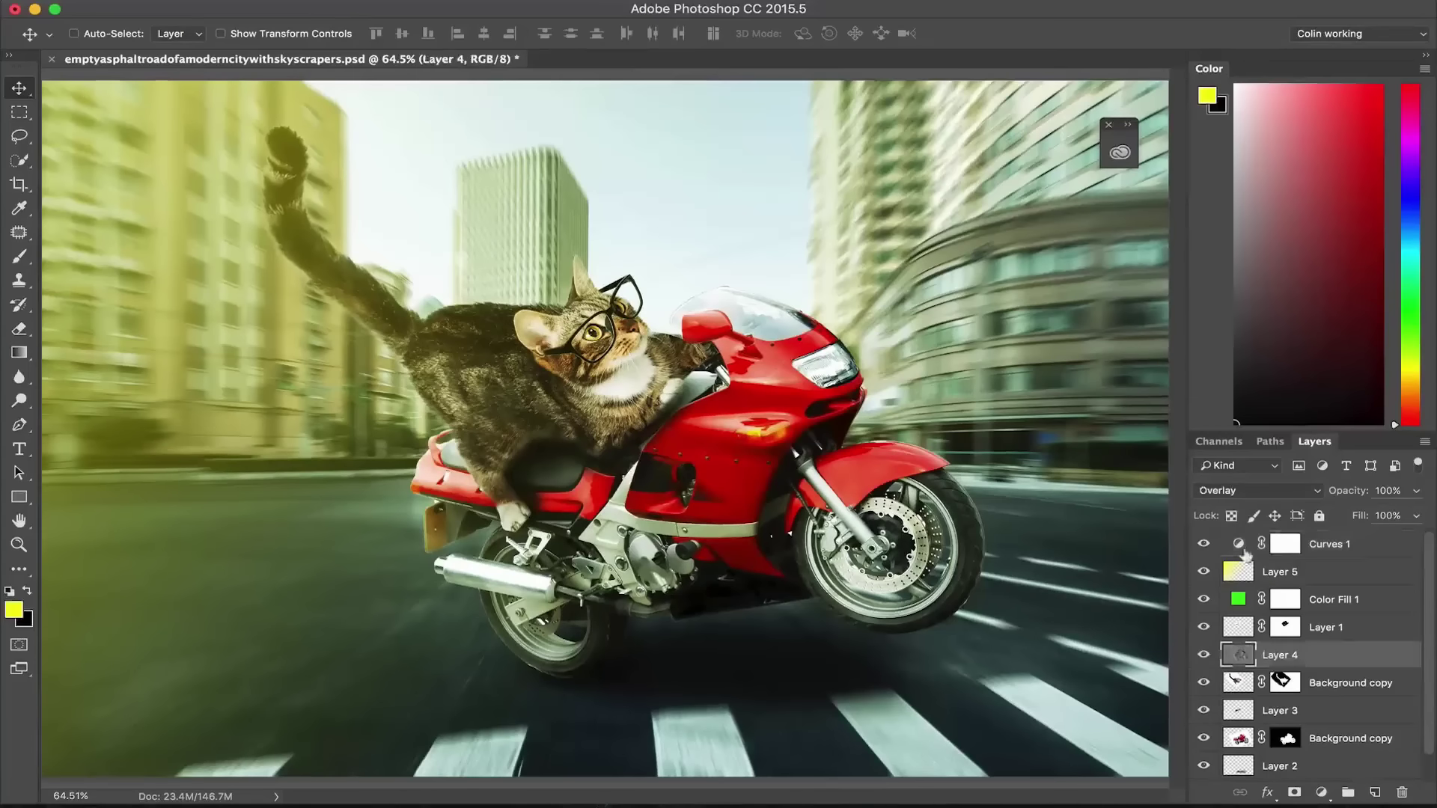
key("b")
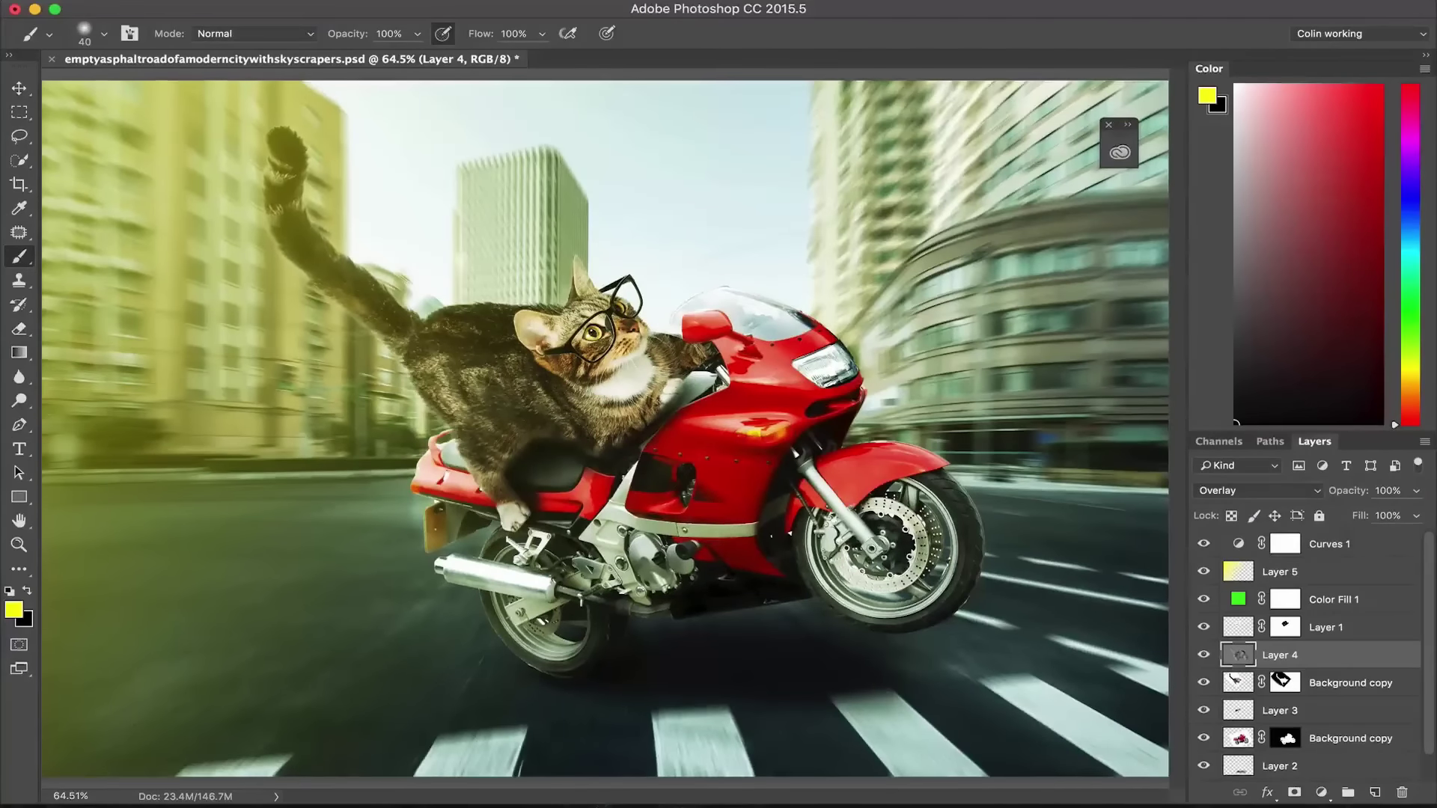
scroll(550, 354, "down", 4)
scroll(551, 353, "up", 1)
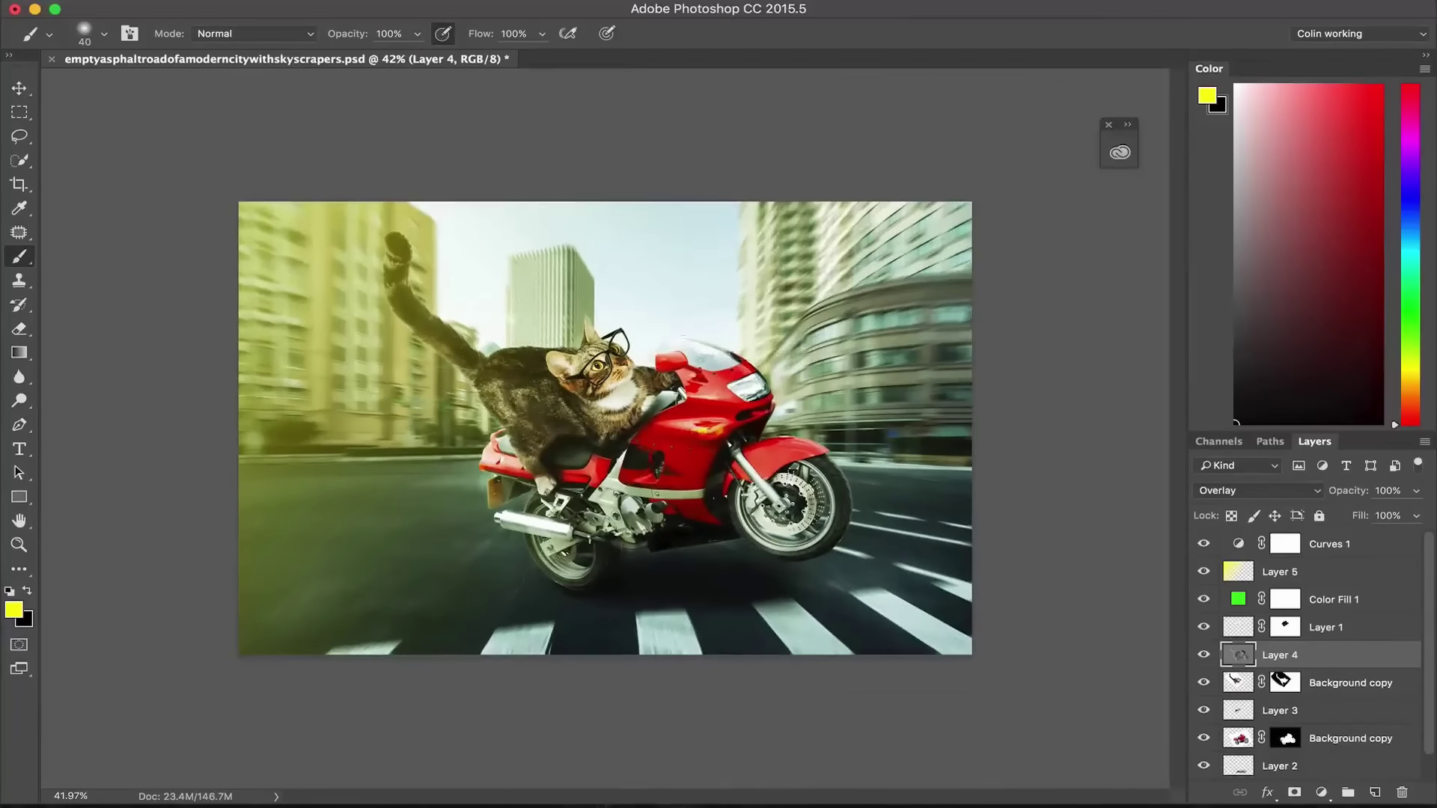
key("x")
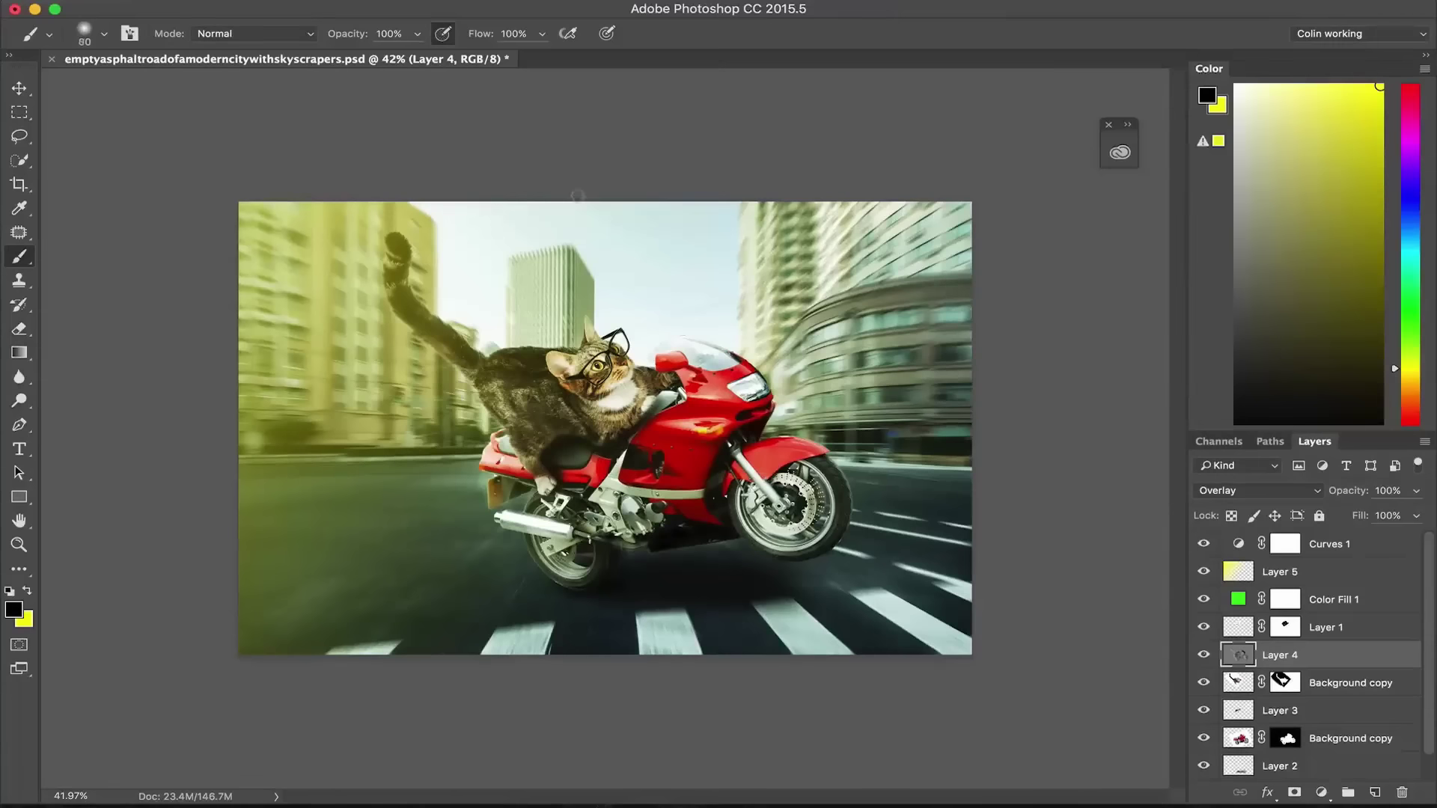
key("bracketright")
key("bracketright")
key("bracketright")
key("bracketright")
key("bracketright")
key("bracketright")
key("bracketright")
key("bracketright")
key("bracketright")
key("bracketright")
key("2")
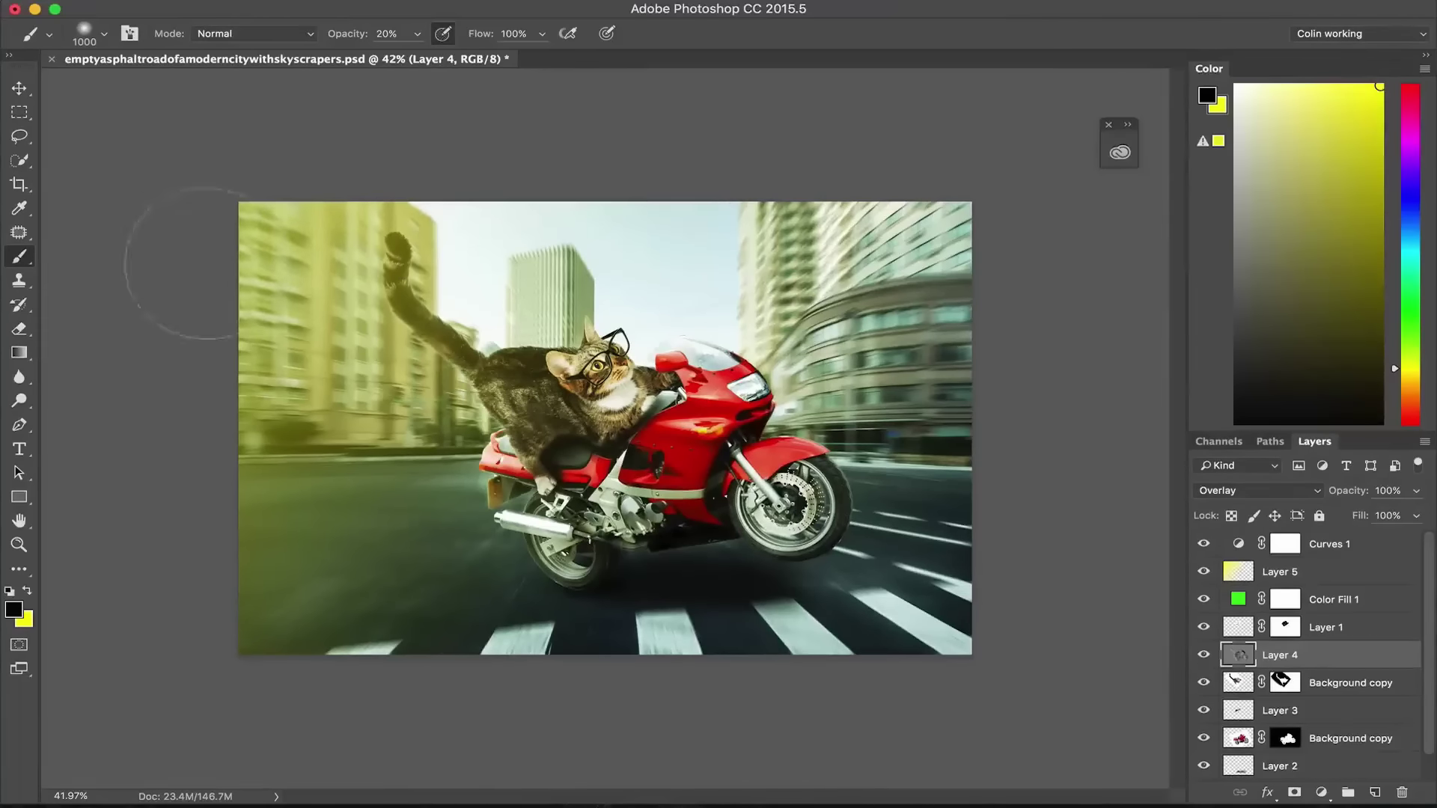
Step: Paint broad black strokes around the buildings, sky and road on Layer 4 to burn in the image's outer areas
mouse_move(284, 255)
left_mouse_down()
mouse_move(303, 524)
mouse_move(419, 592)
left_mouse_up()
mouse_move(323, 228)
left_mouse_down()
mouse_move(673, 225)
mouse_move(824, 314)
mouse_move(868, 468)
left_mouse_up()
mouse_move(872, 524)
left_mouse_down()
mouse_move(412, 523)
mouse_move(322, 374)
left_mouse_up()
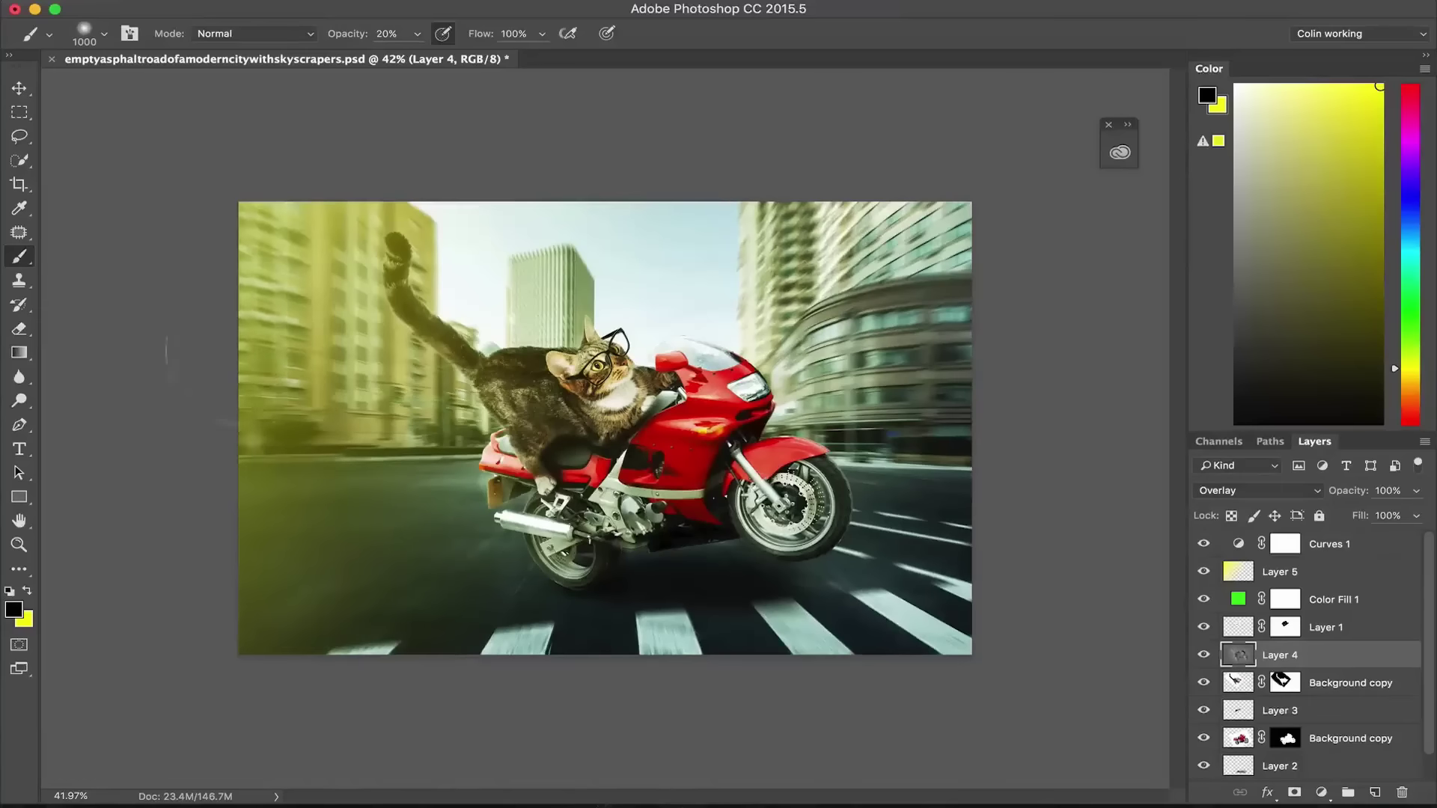
left_click_drag(244, 350, 310, 166)
mouse_move(546, 254)
left_mouse_down()
mouse_move(719, 247)
mouse_move(794, 262)
mouse_move(883, 314)
mouse_move(732, 154)
mouse_move(529, 128)
mouse_move(254, 329)
mouse_move(251, 688)
mouse_move(427, 718)
mouse_move(936, 648)
mouse_move(1040, 539)
mouse_move(999, 415)
left_mouse_up()
mouse_move(853, 161)
left_mouse_down()
mouse_move(589, 161)
mouse_move(292, 224)
mouse_move(304, 575)
left_mouse_up()
scroll(304, 576, "up", 3)
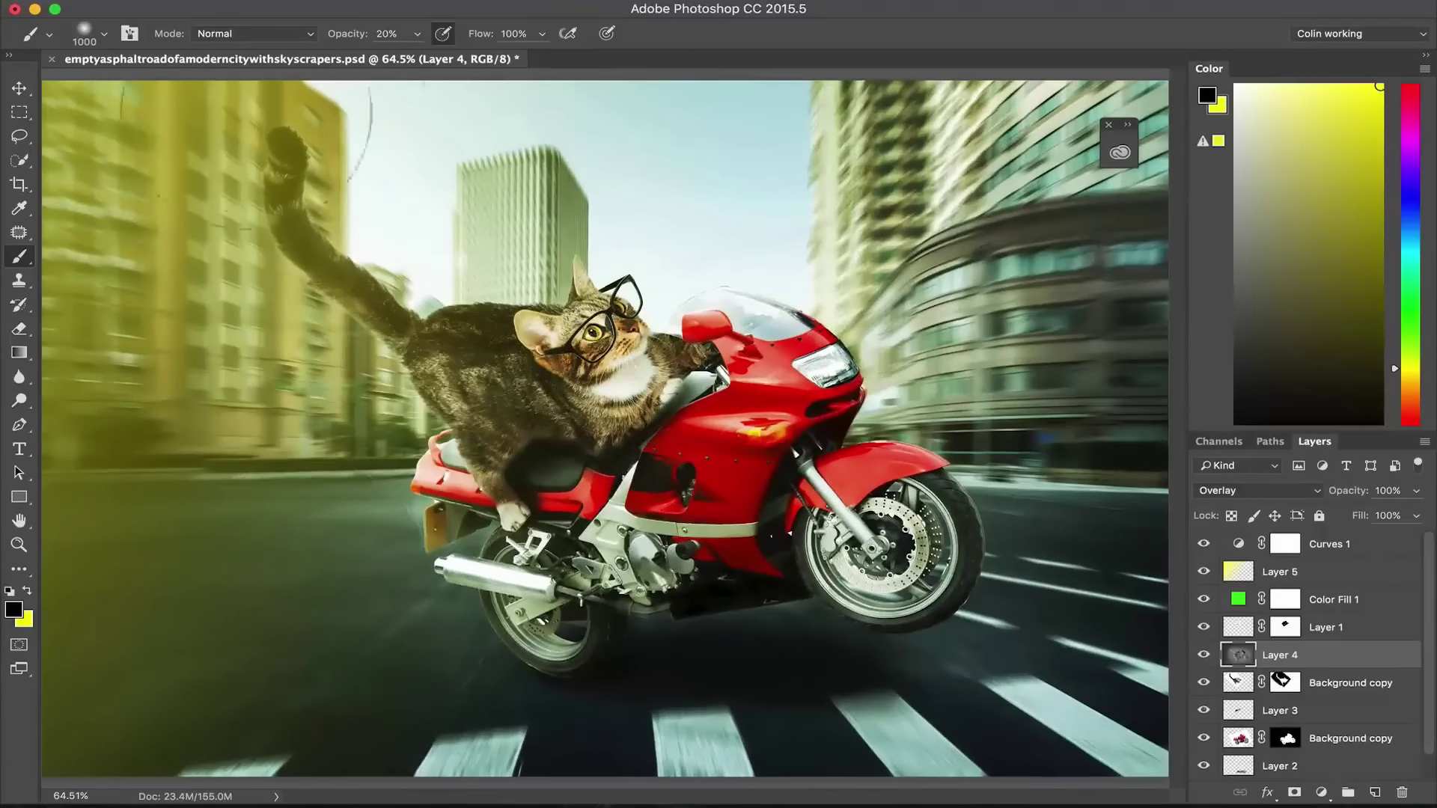
left_click(20, 88)
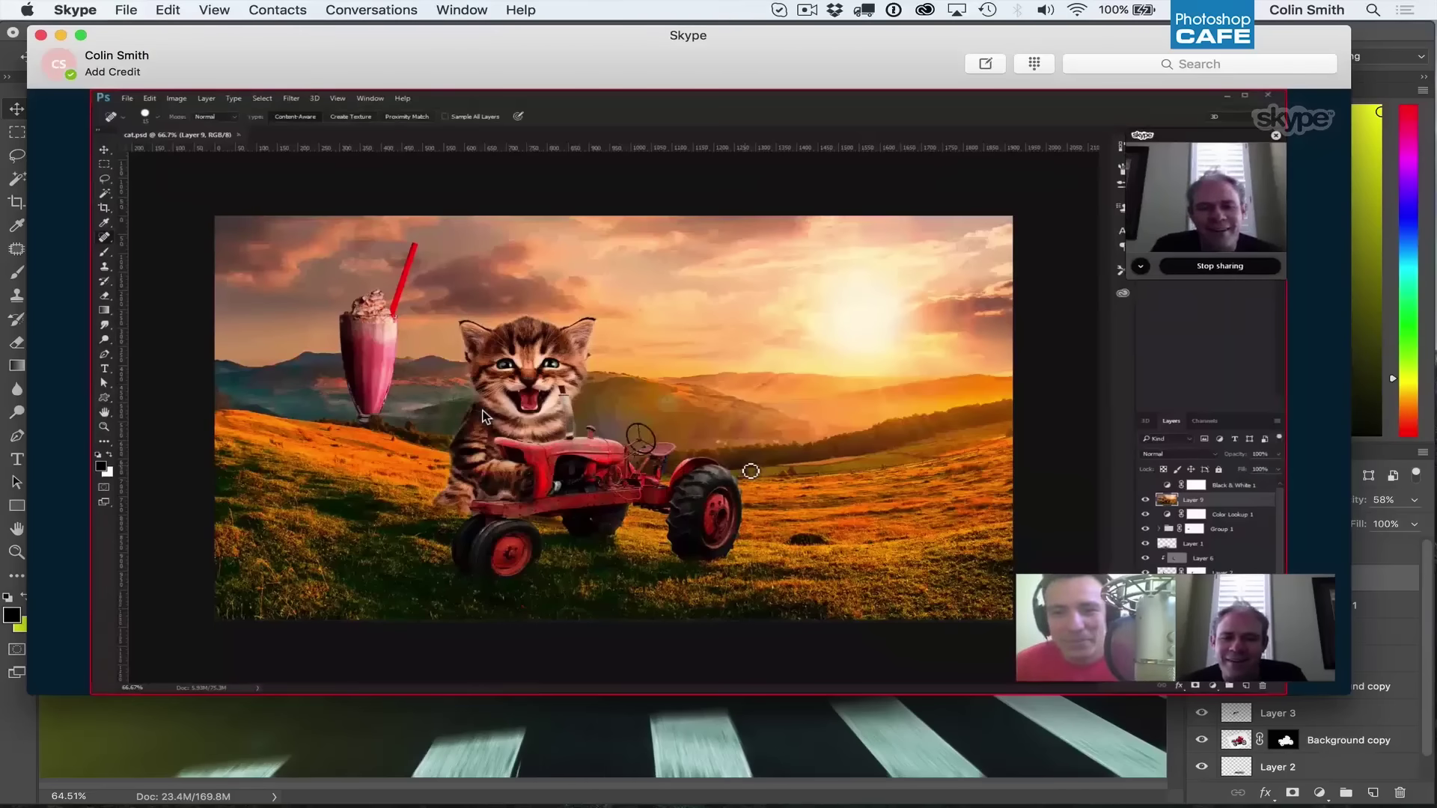
Step: Open the screen-sharing setup in the Skype call to share the entire screen
mouse_move(418, 424)
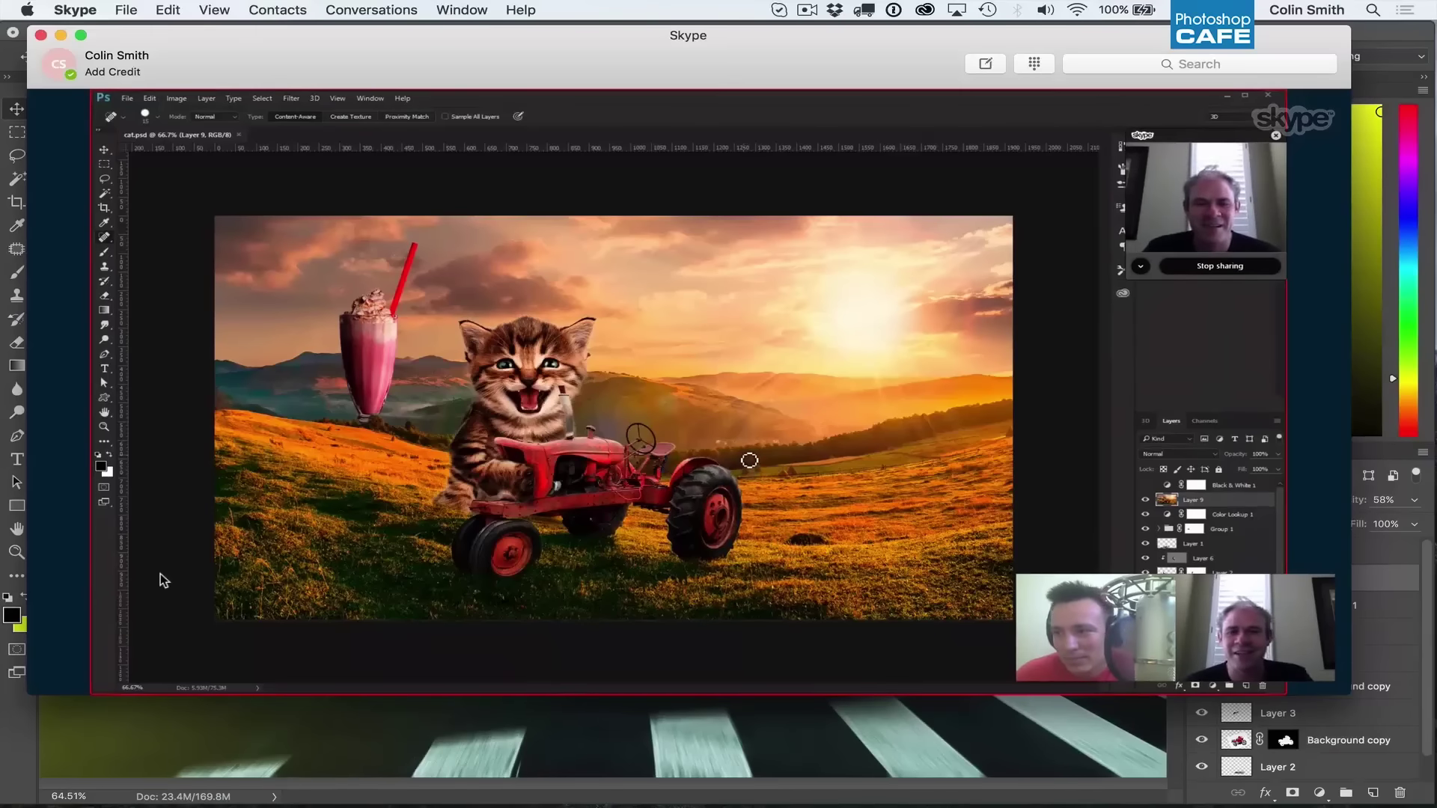
mouse_move(264, 527)
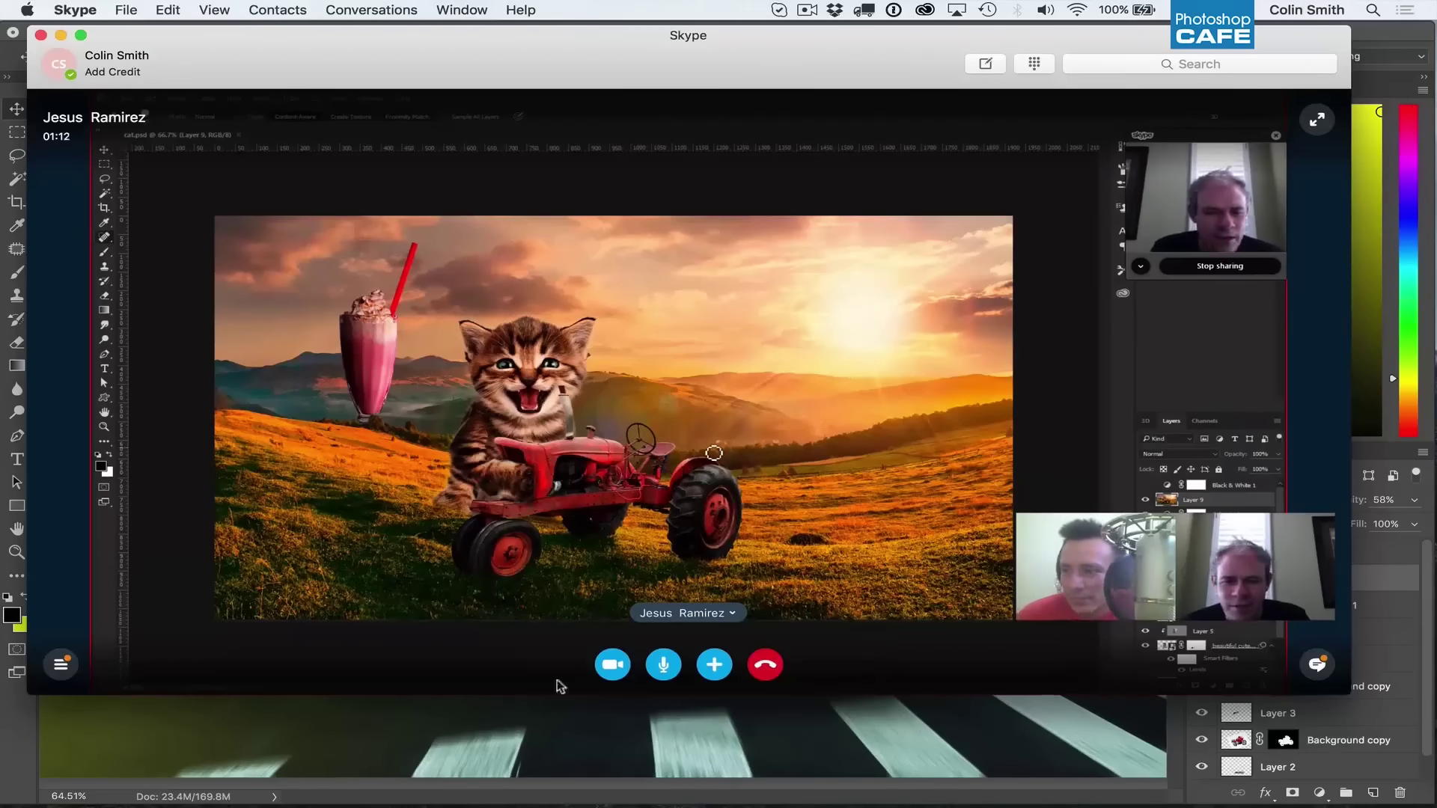
left_click(715, 666)
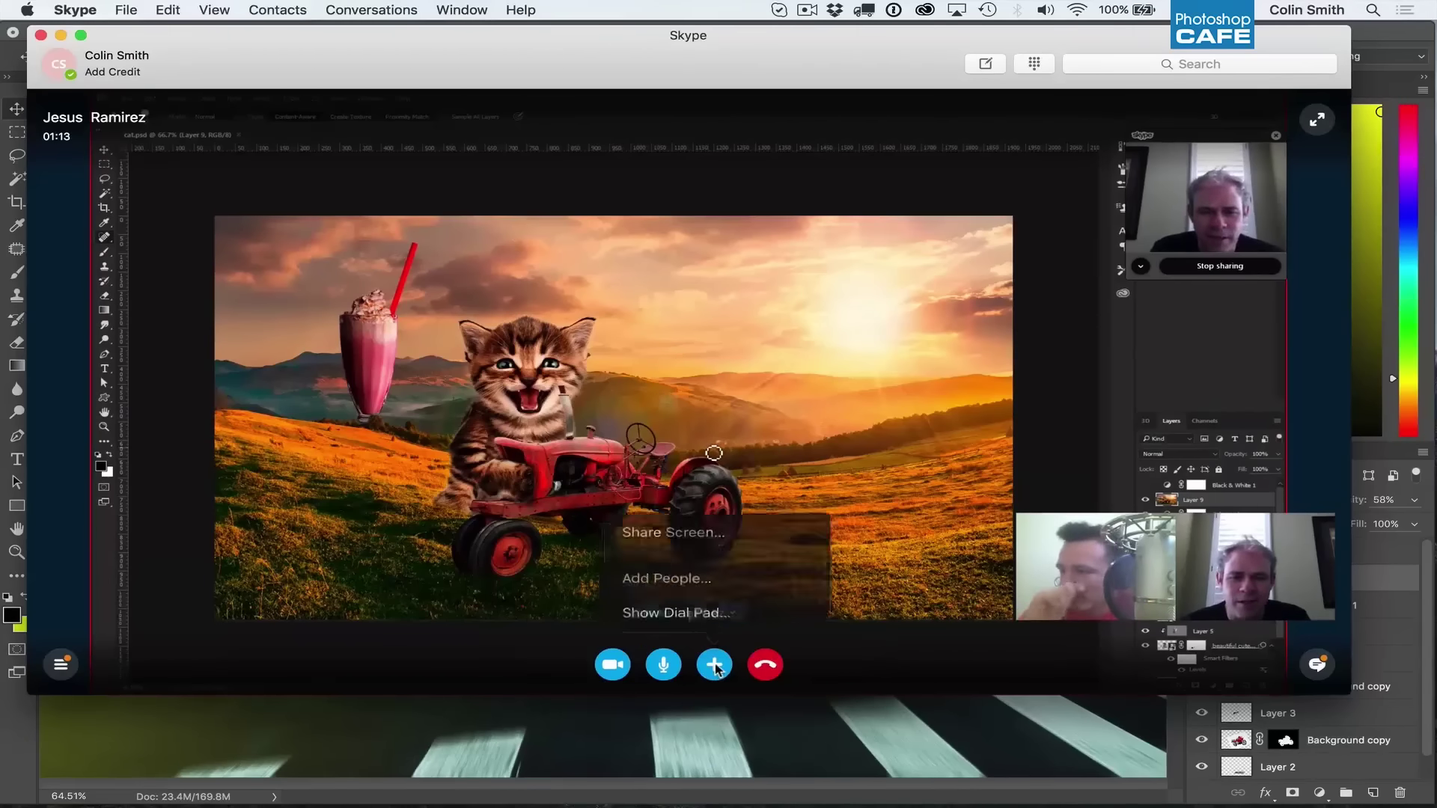
left_click(721, 540)
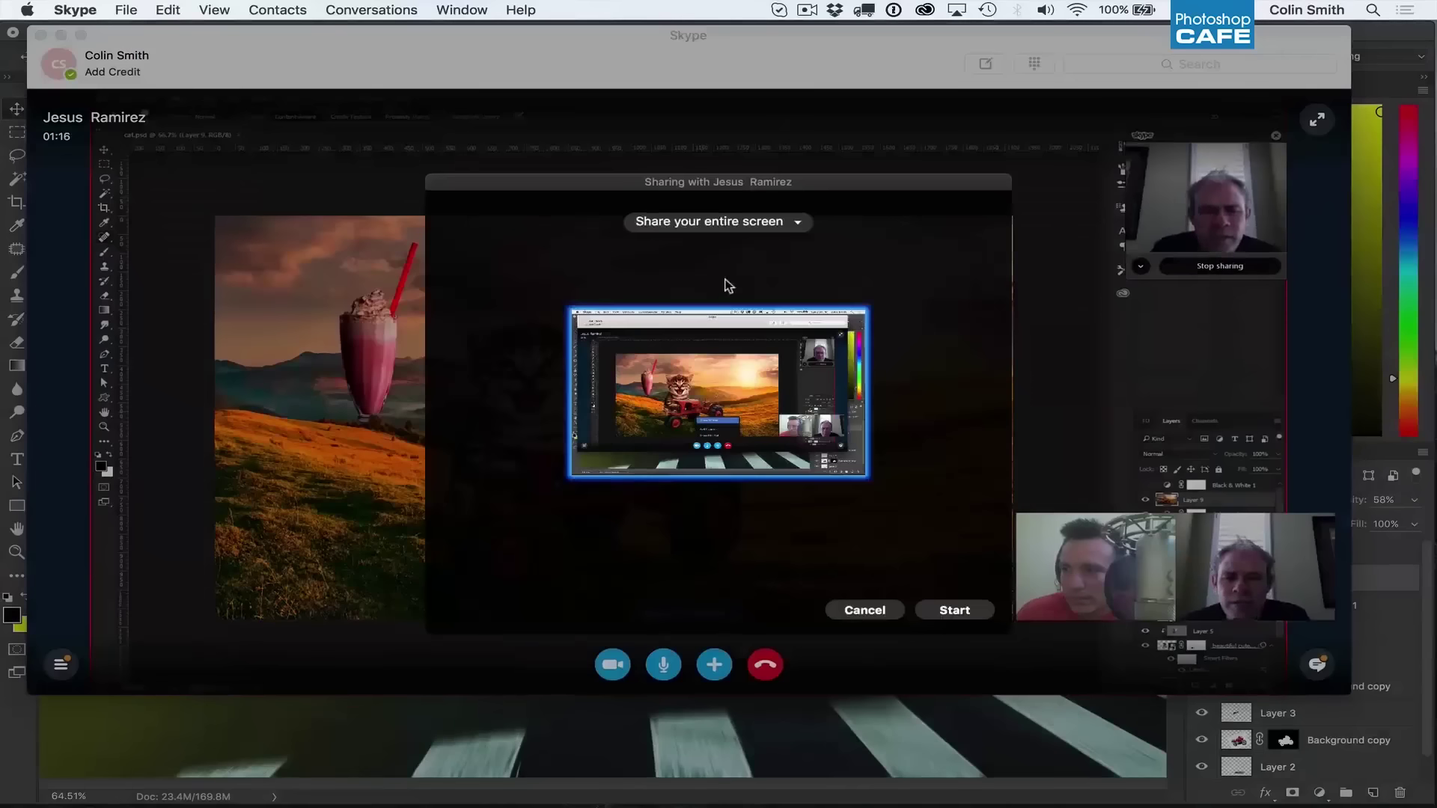
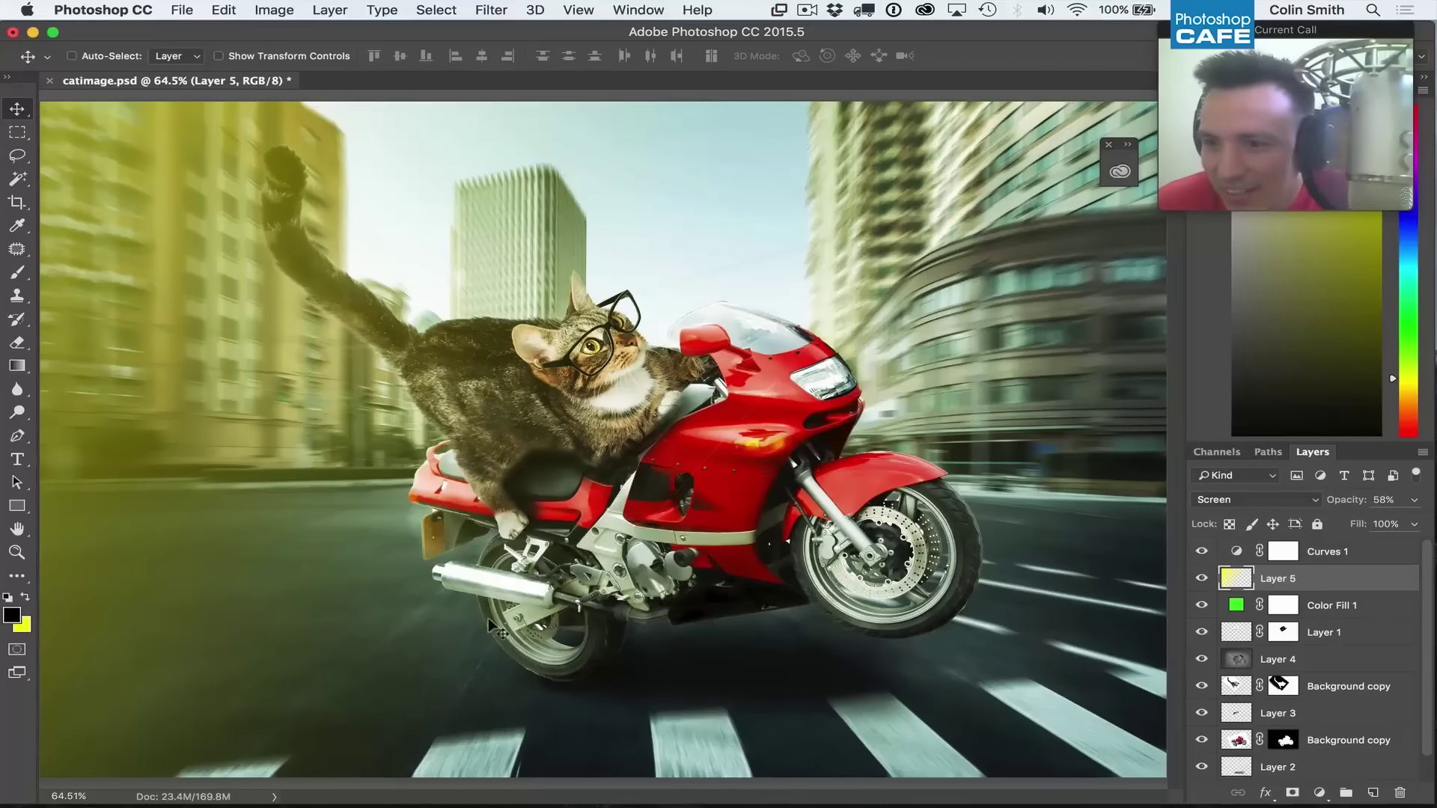
Step: Switch from Photoshop to the Skype call and enlarge its window to full screen to show the kitten-on-tractor composite
mouse_move(509, 805)
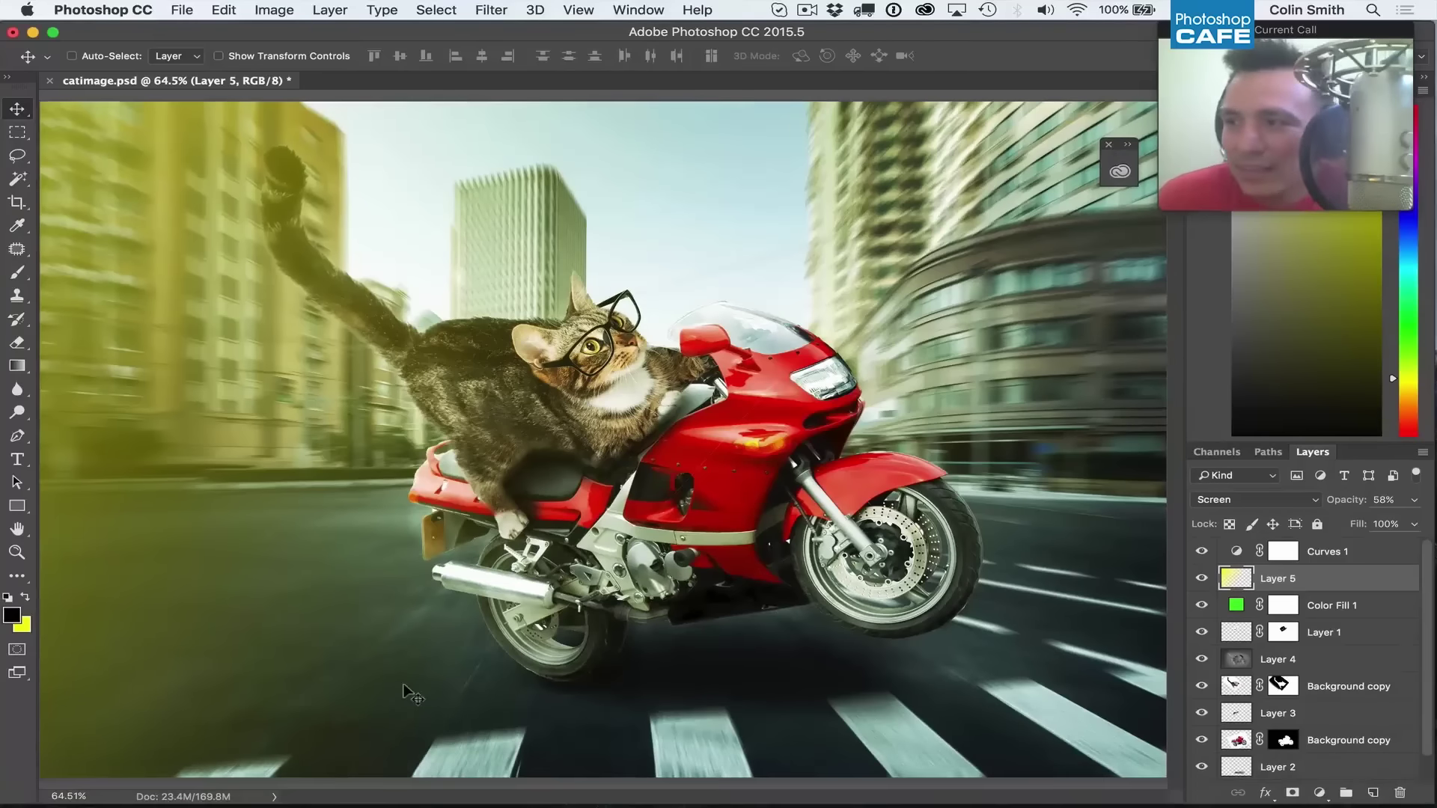
key("super+Tab")
key("super+Tab")
key("super+Tab")
key("super+Tab")
key("super+Tab")
key("super+Tab")
key("super+Tab")
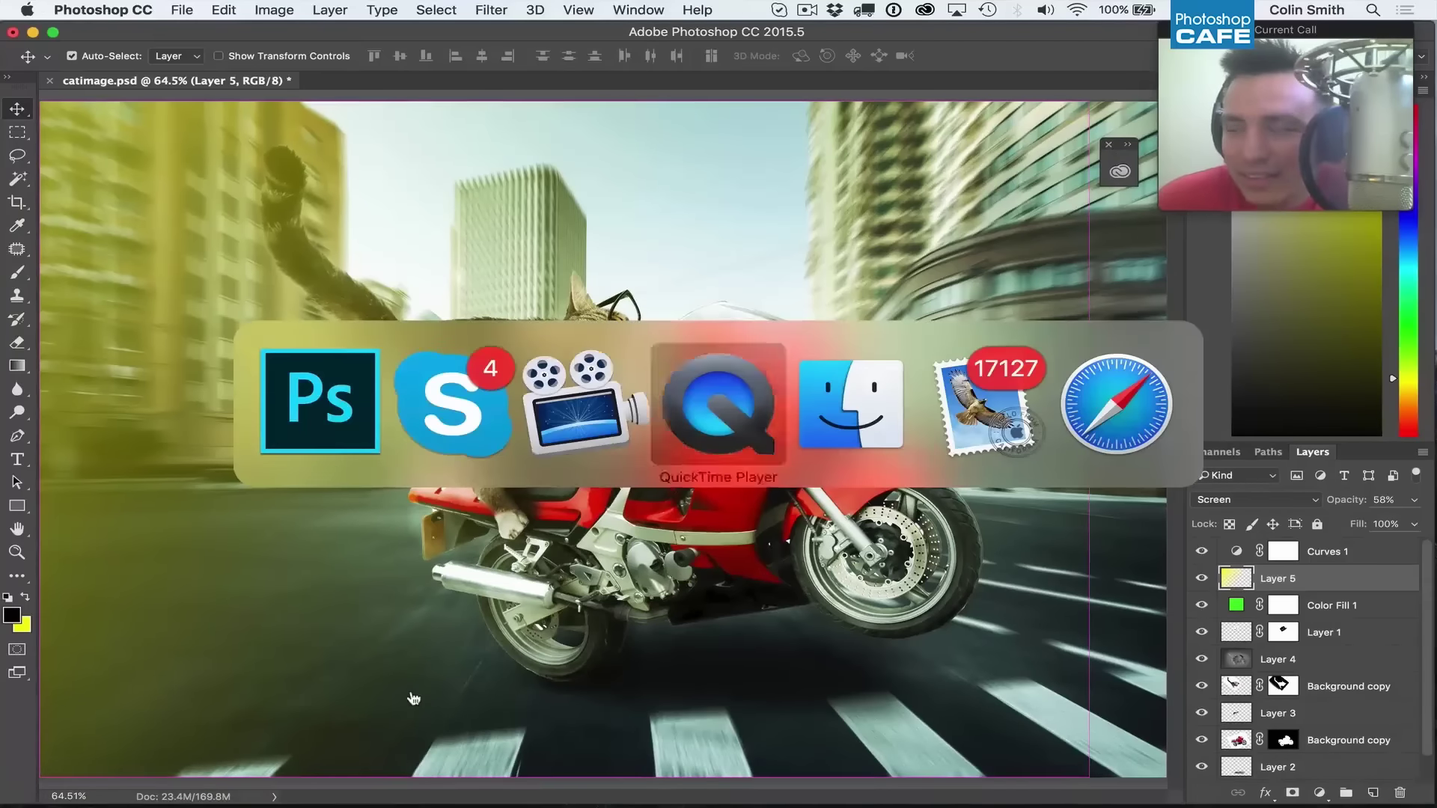
key("super+Tab")
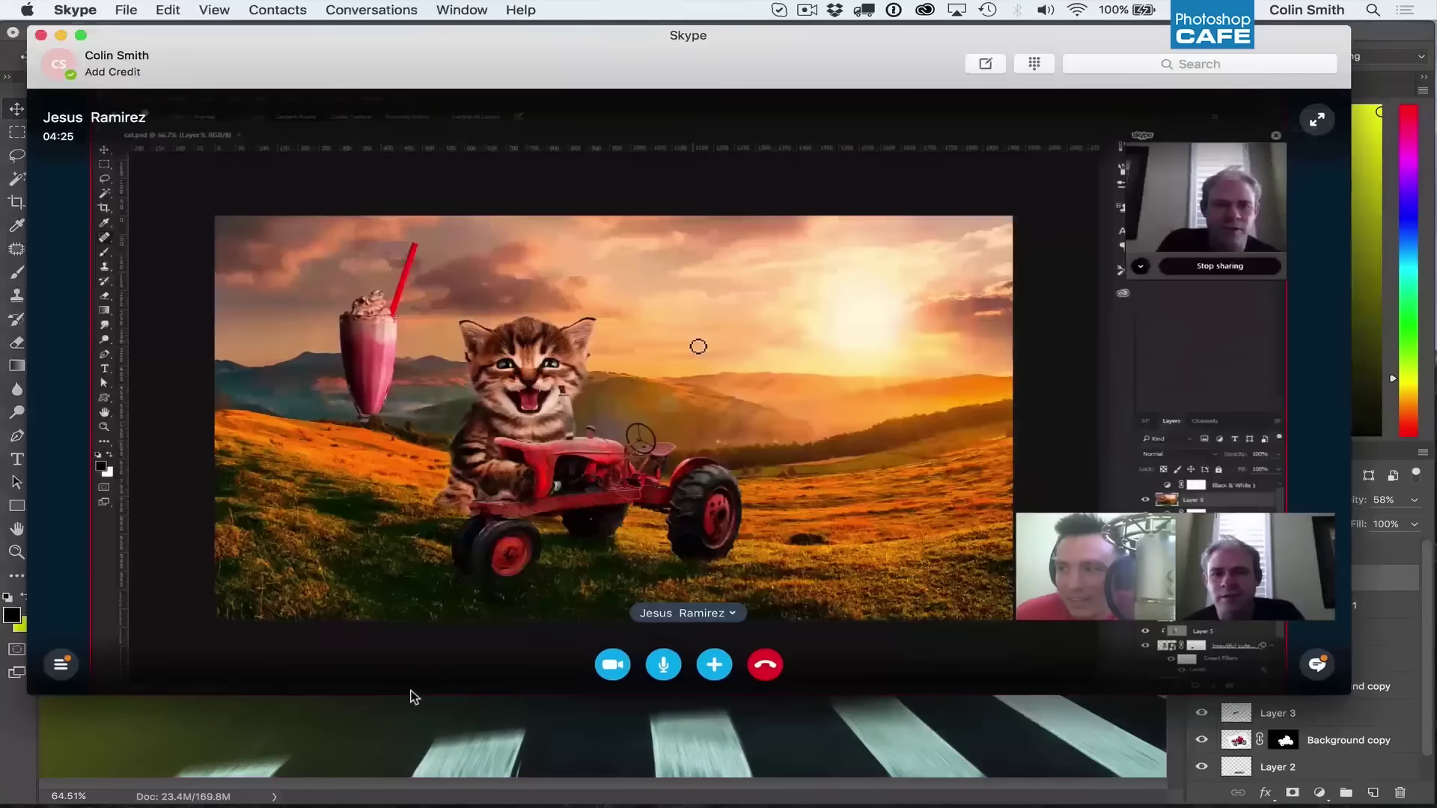
left_click(80, 35)
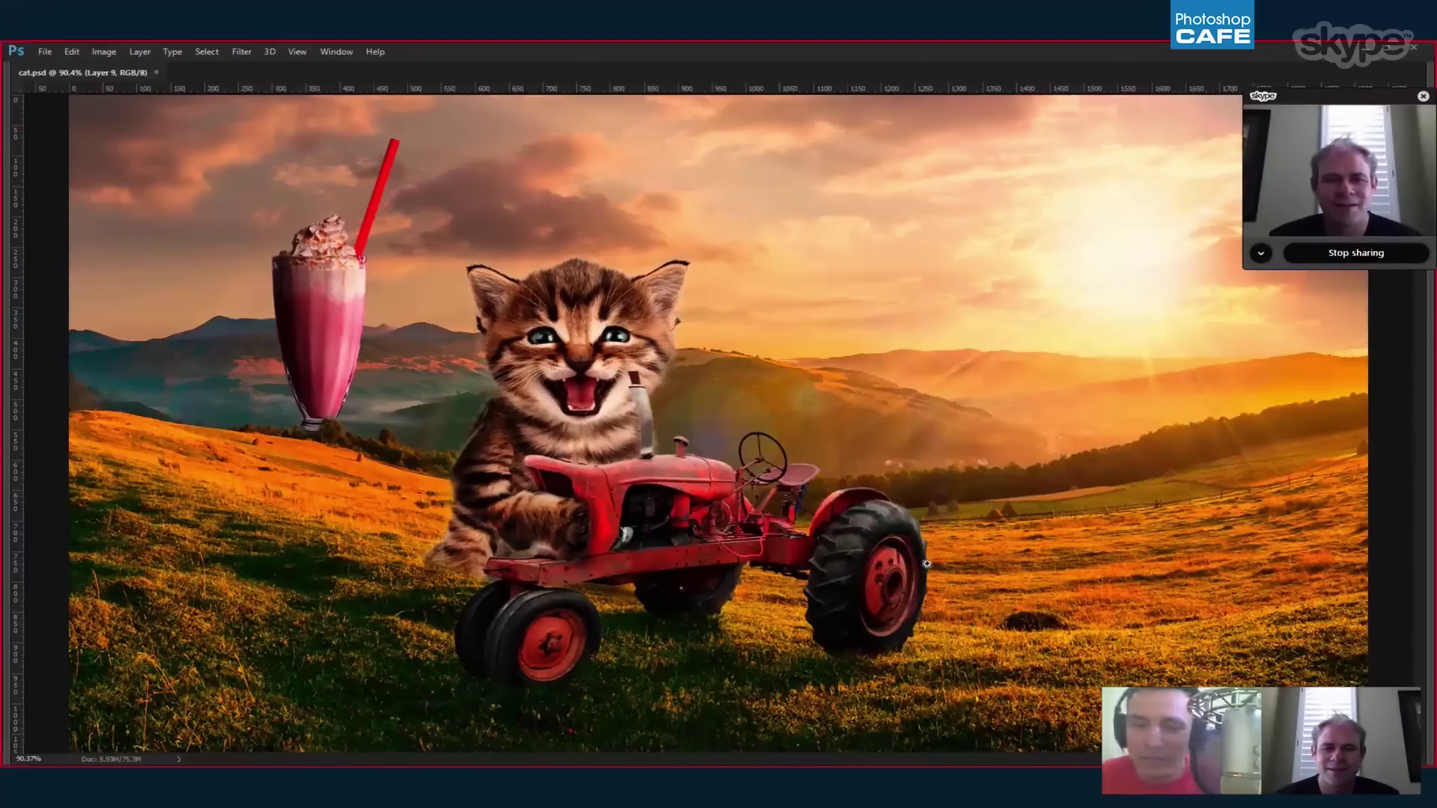
Step: Examine how the kitten's body and arm blend with the red tractor in cat.psd at 400%
left_click(534, 480)
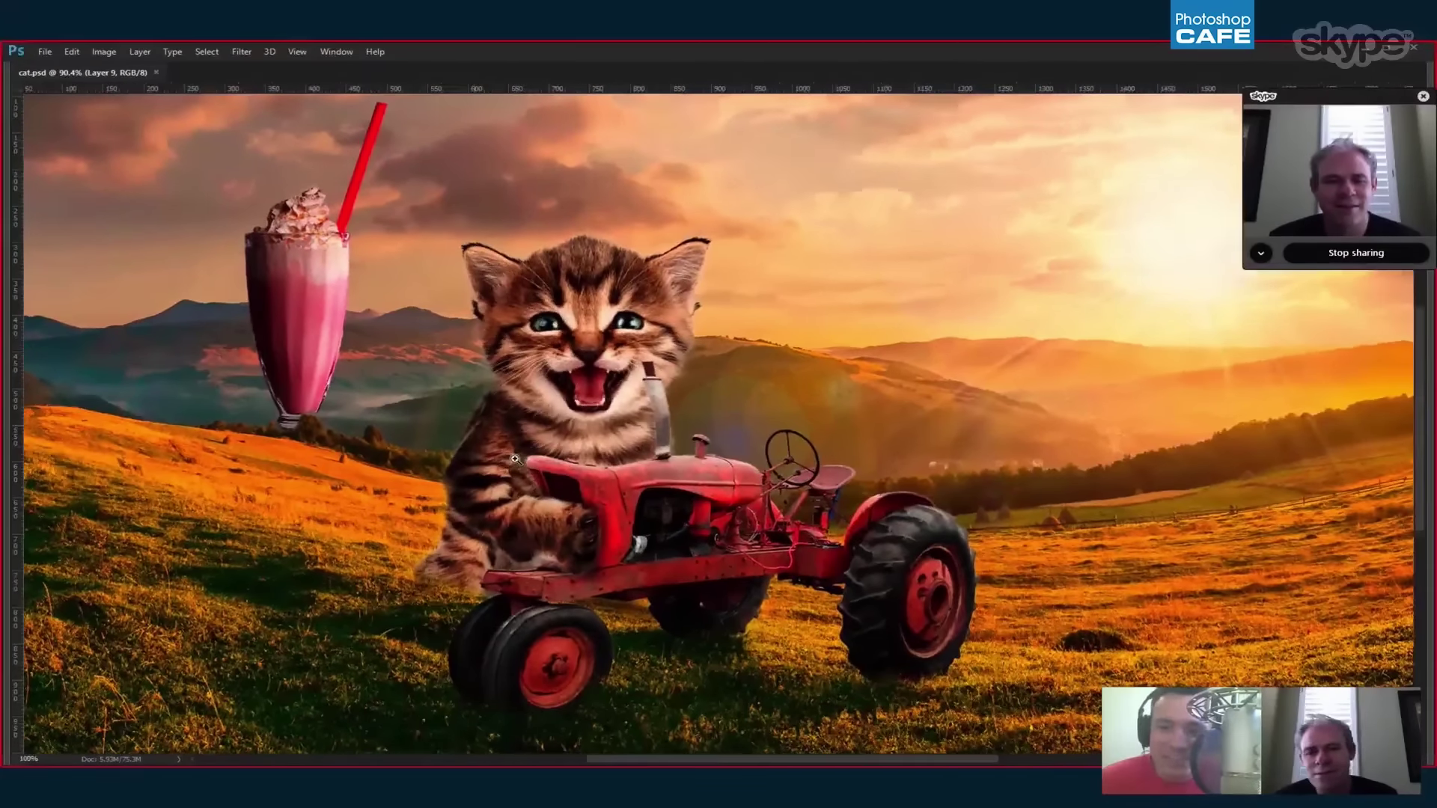
left_click_drag(515, 459, 494, 502)
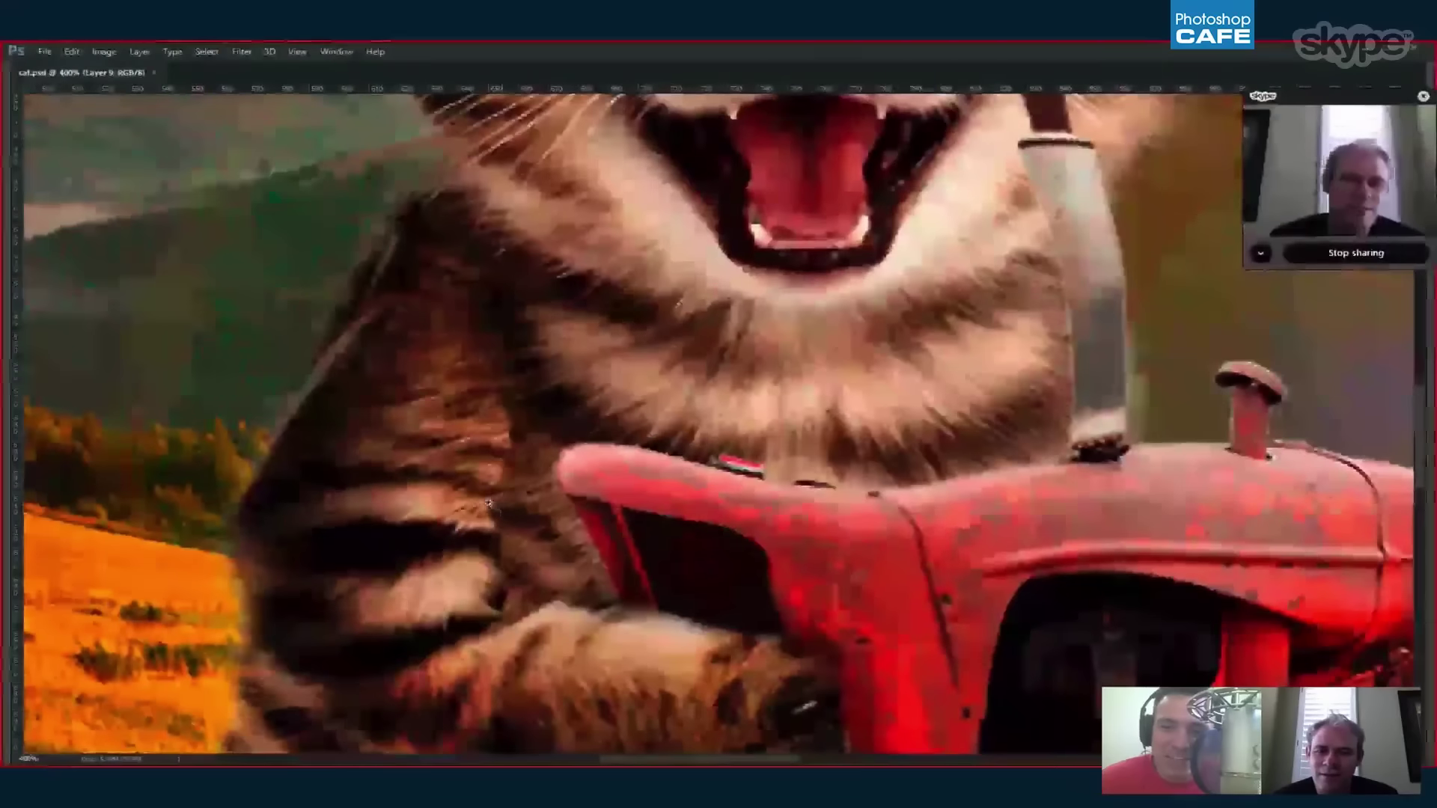
right_click(500, 470)
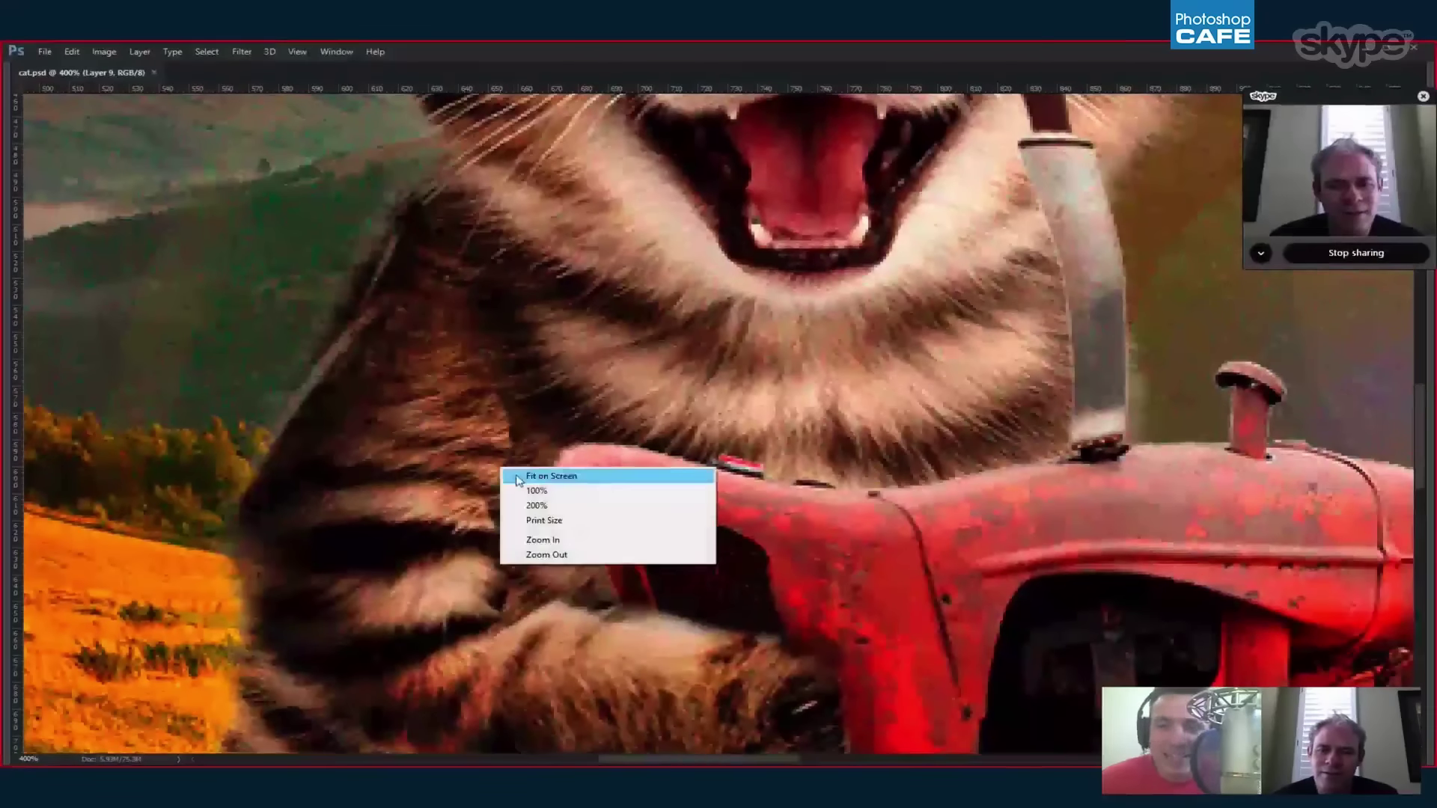
left_click(551, 476)
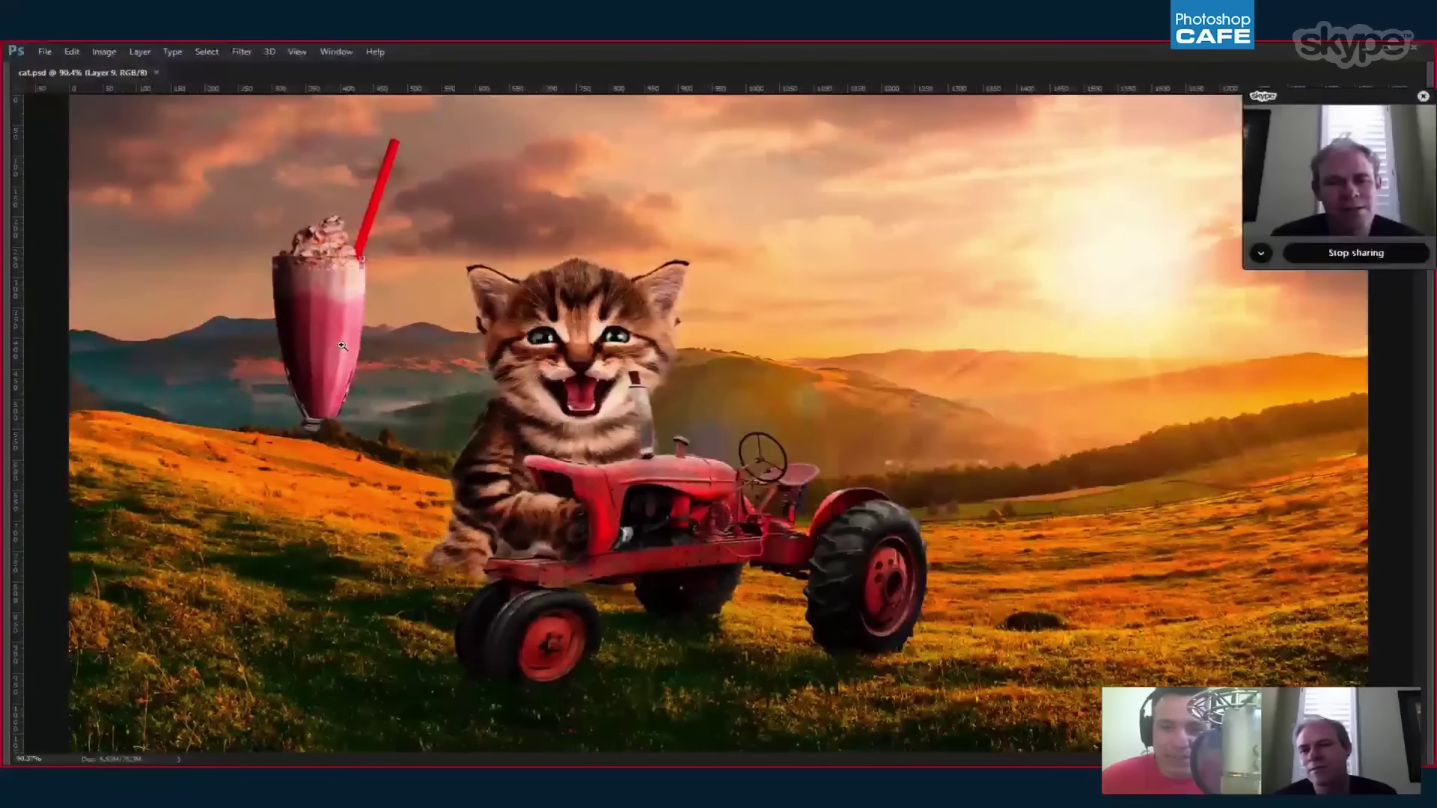
Step: Examine the base of the milkshake glass where it sits behind the trees on the hill in cat.psd at 400%
left_click_drag(287, 417, 497, 410)
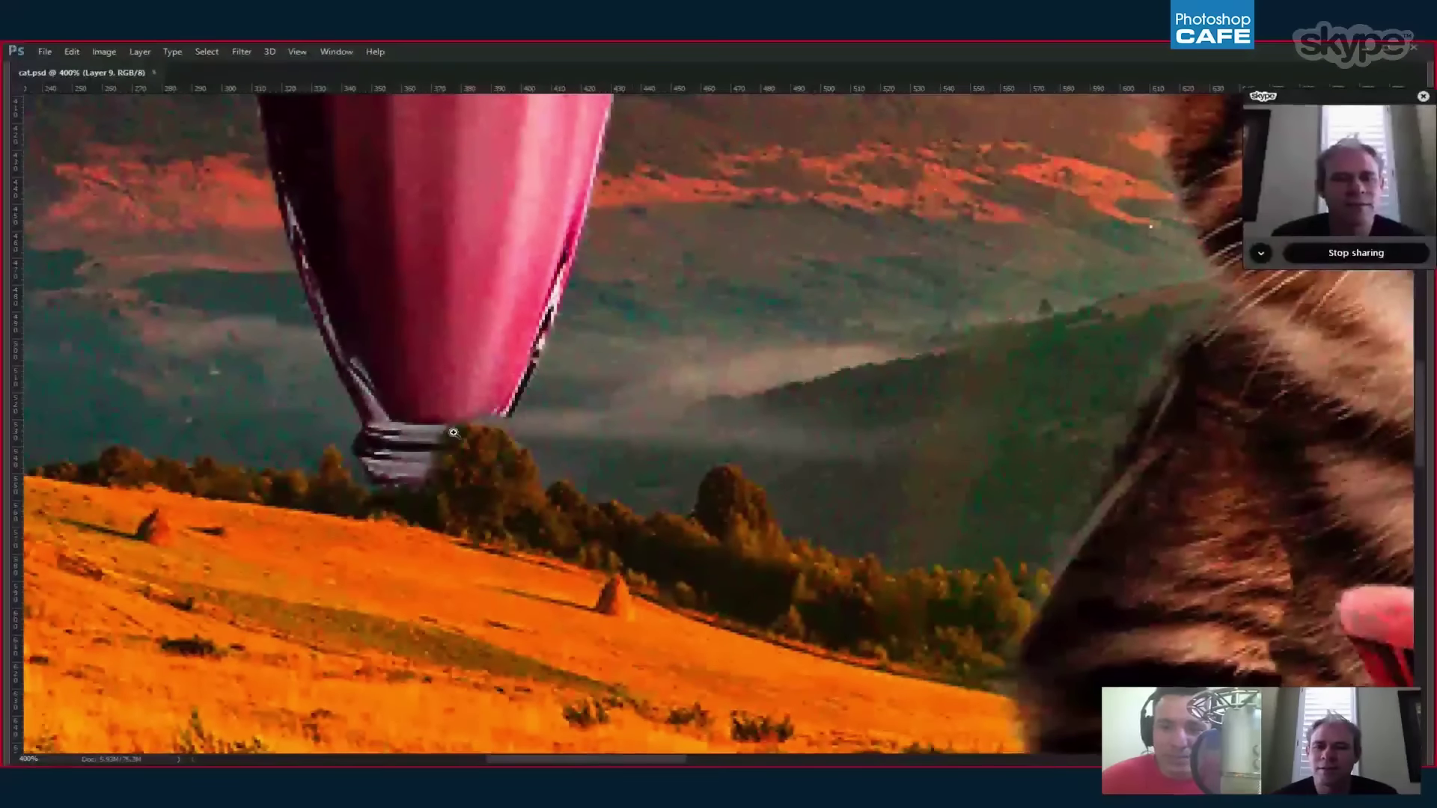
right_click(490, 398)
left_click(534, 411)
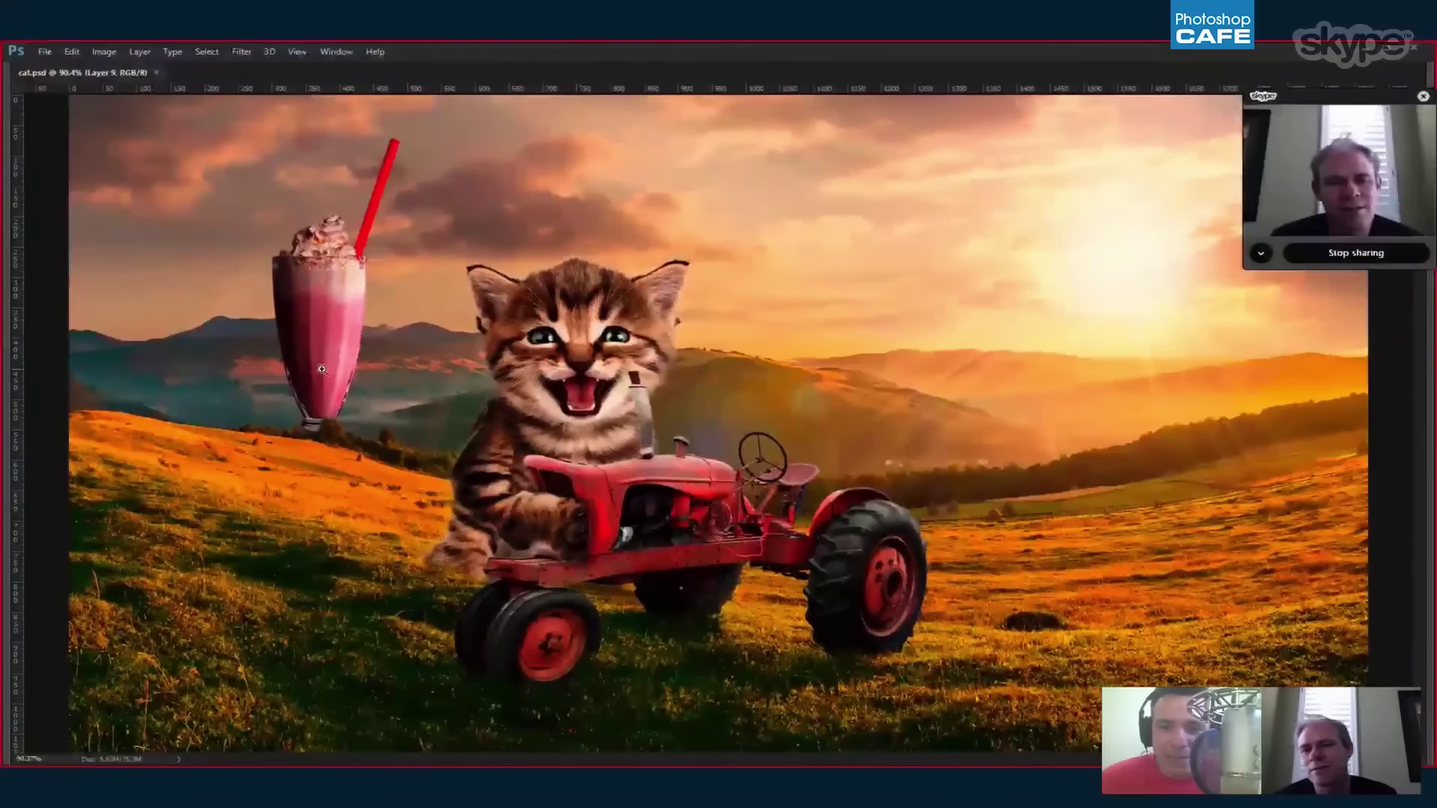
left_click(286, 420)
left_click_drag(286, 420, 622, 409)
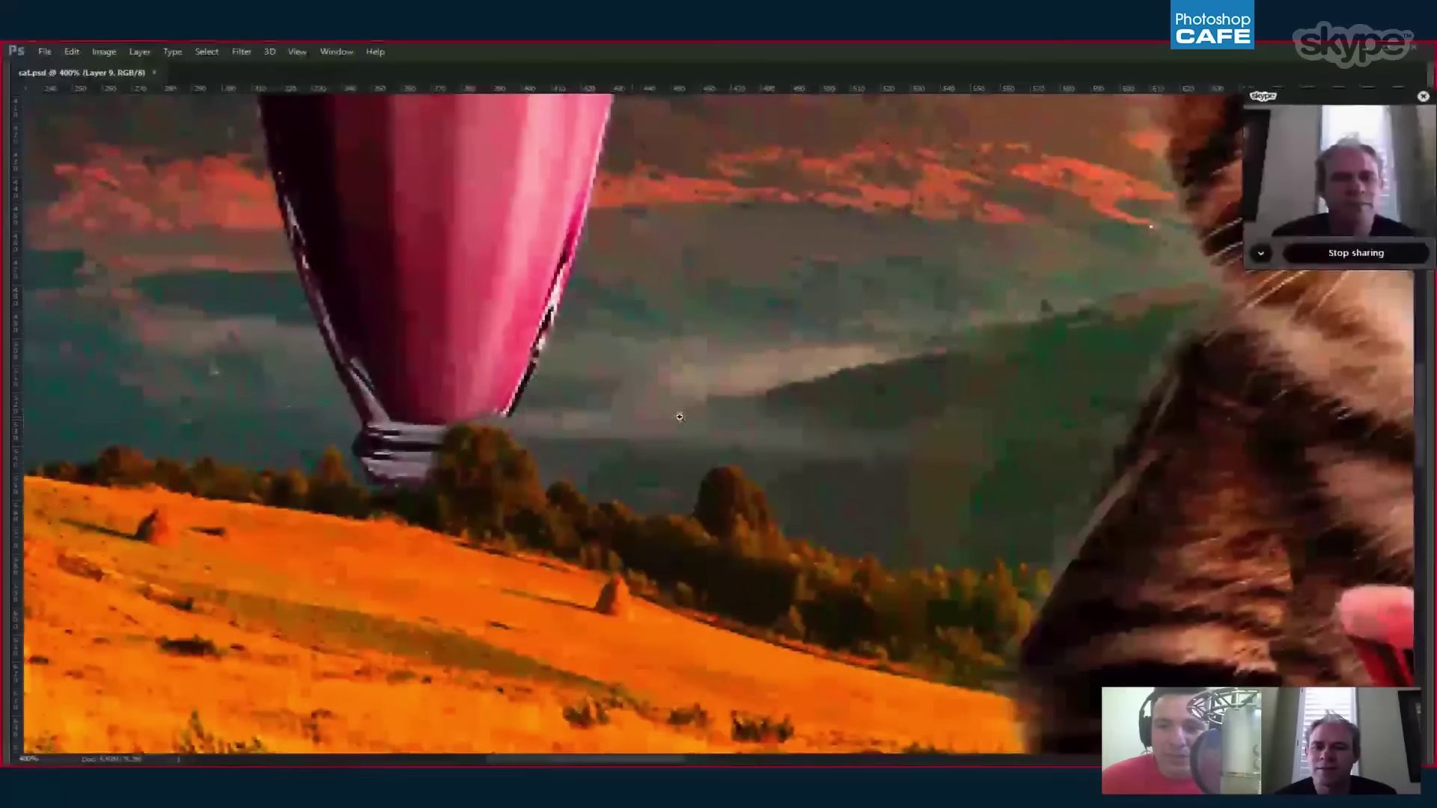
key("b")
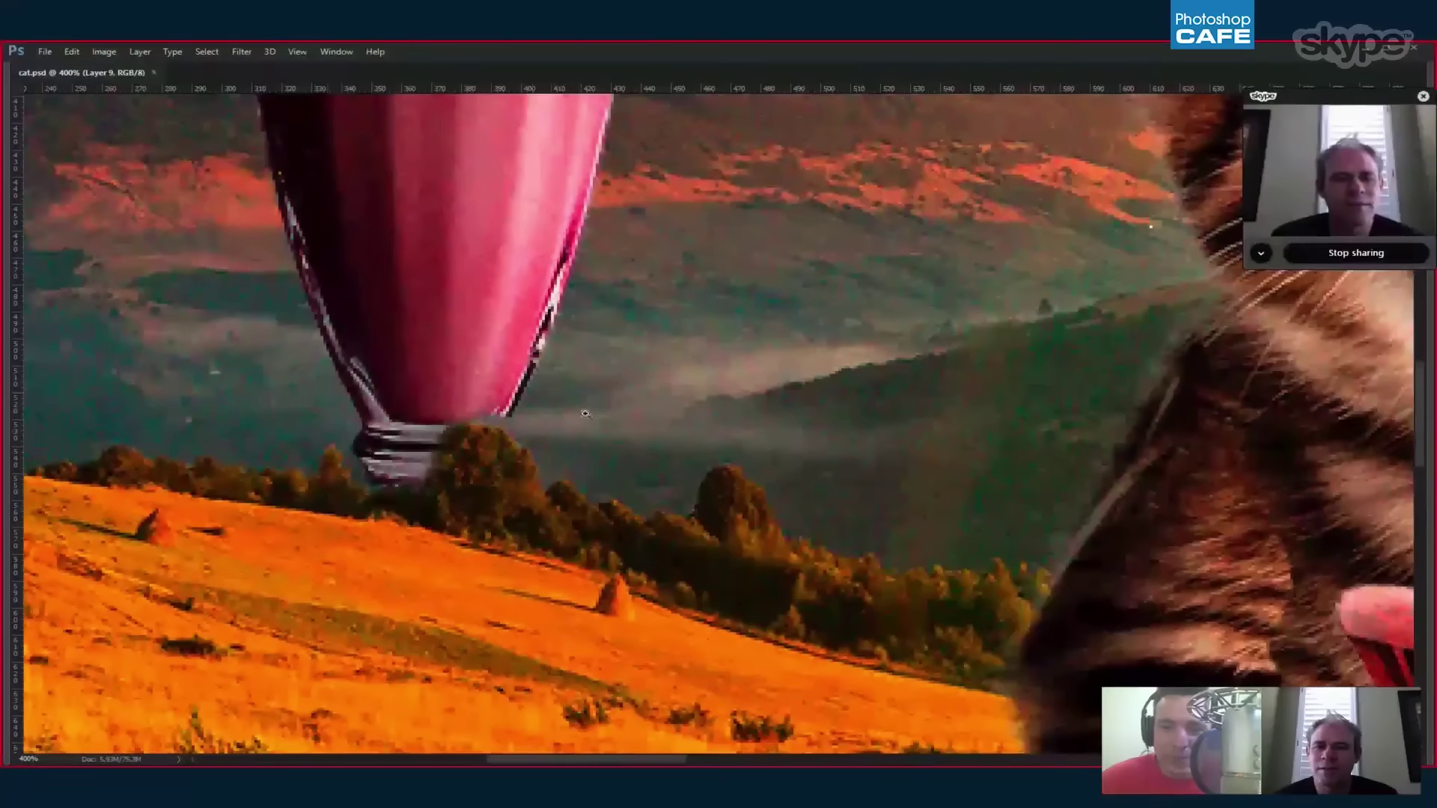
right_click(492, 400)
left_click(533, 410)
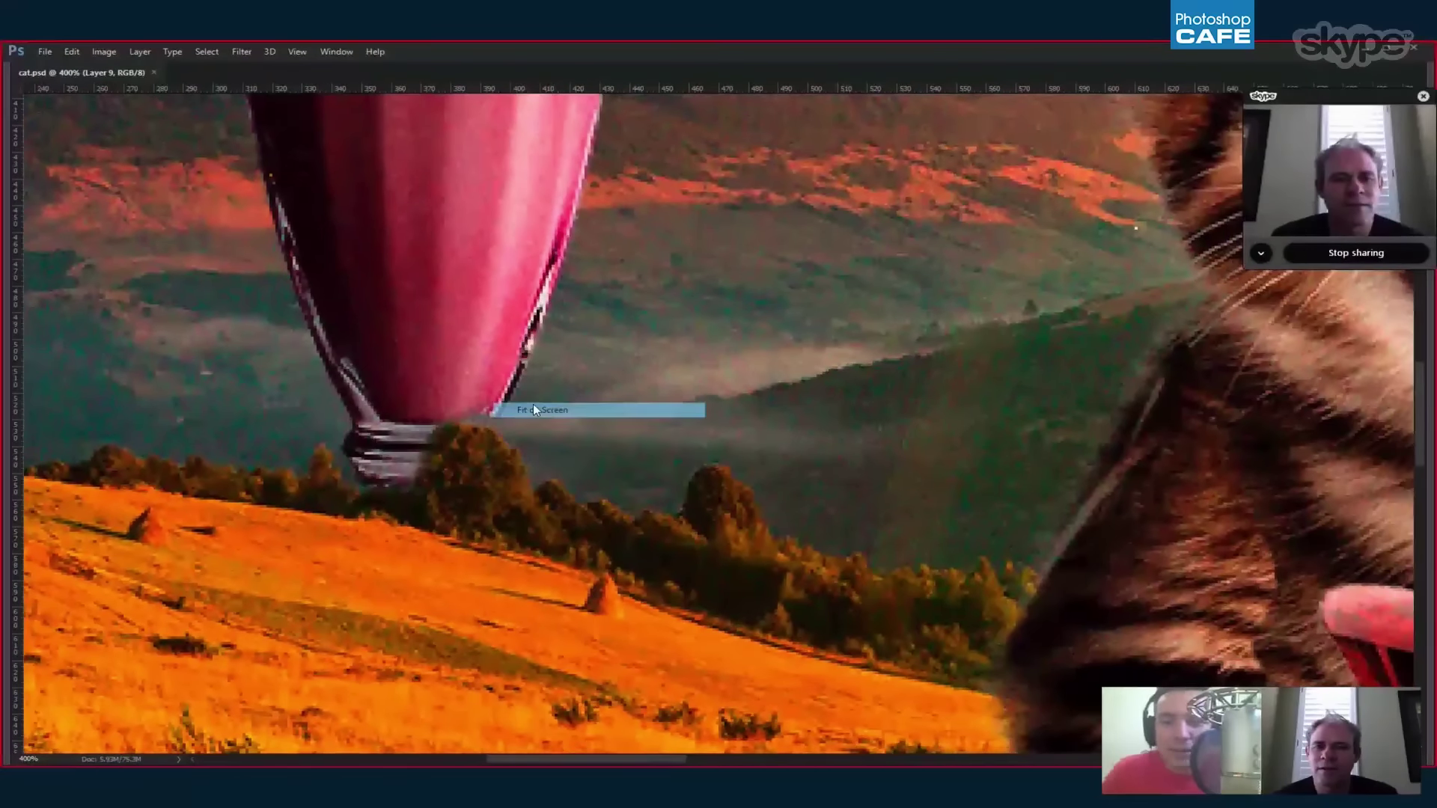